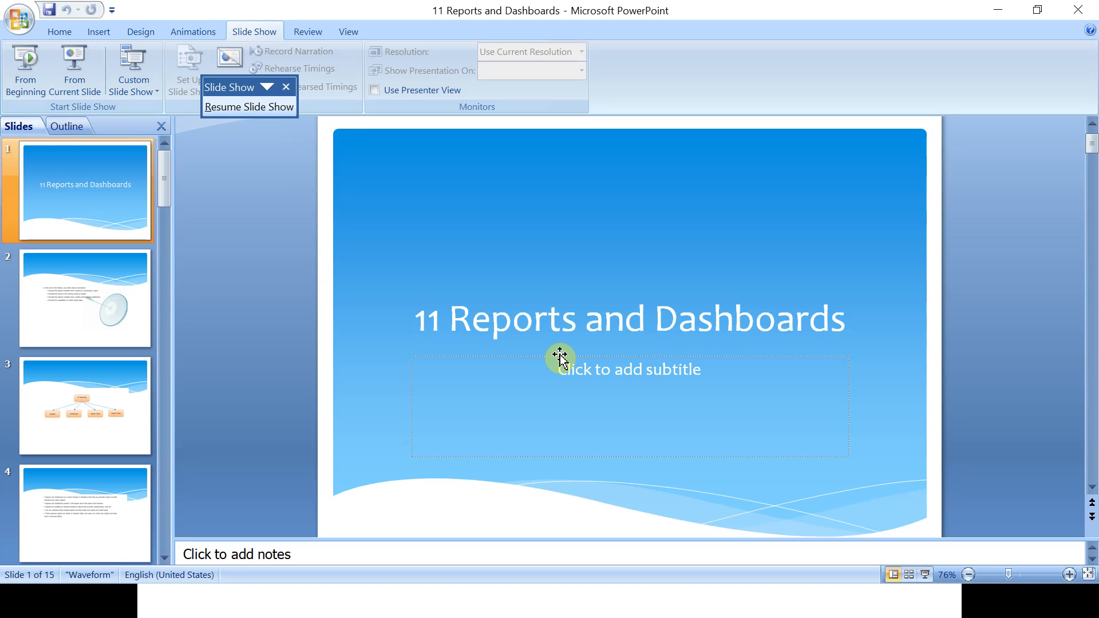
# Switch from the PowerPoint slide show to the Chrome window showing the Salesforce OppStagesummary report.
pyautogui.hotkey('alt', 'Tab')
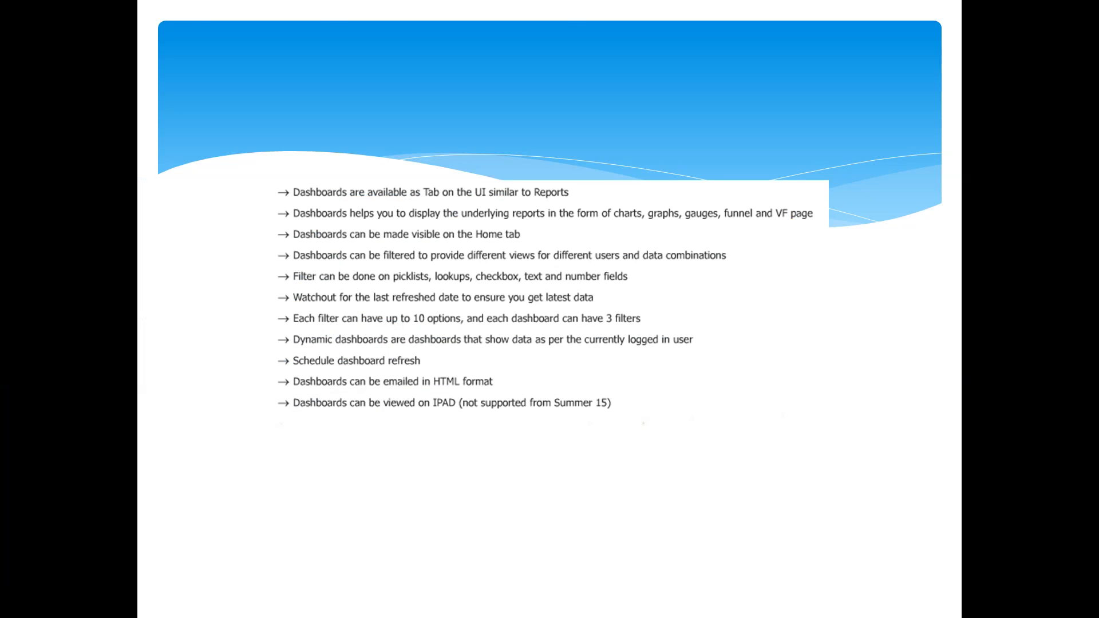
pyautogui.hotkey('alt', 'Tab')
pyautogui.hotkey('alt', 'Tab')
pyautogui.hotkey('alt', 'Tab')
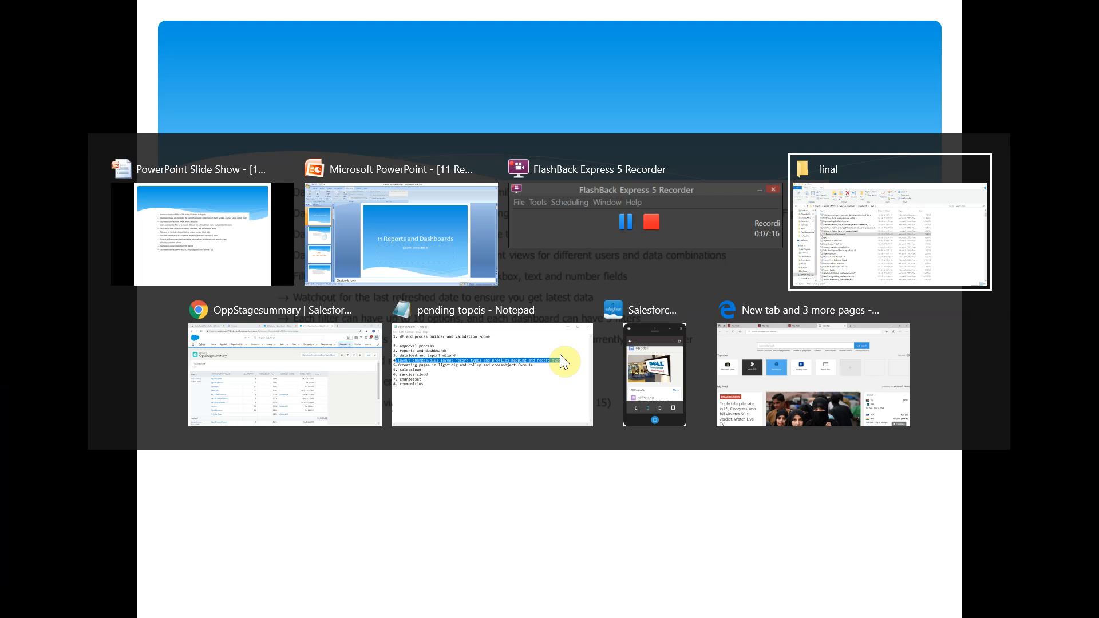
pyautogui.hotkey('alt', 'Tab')
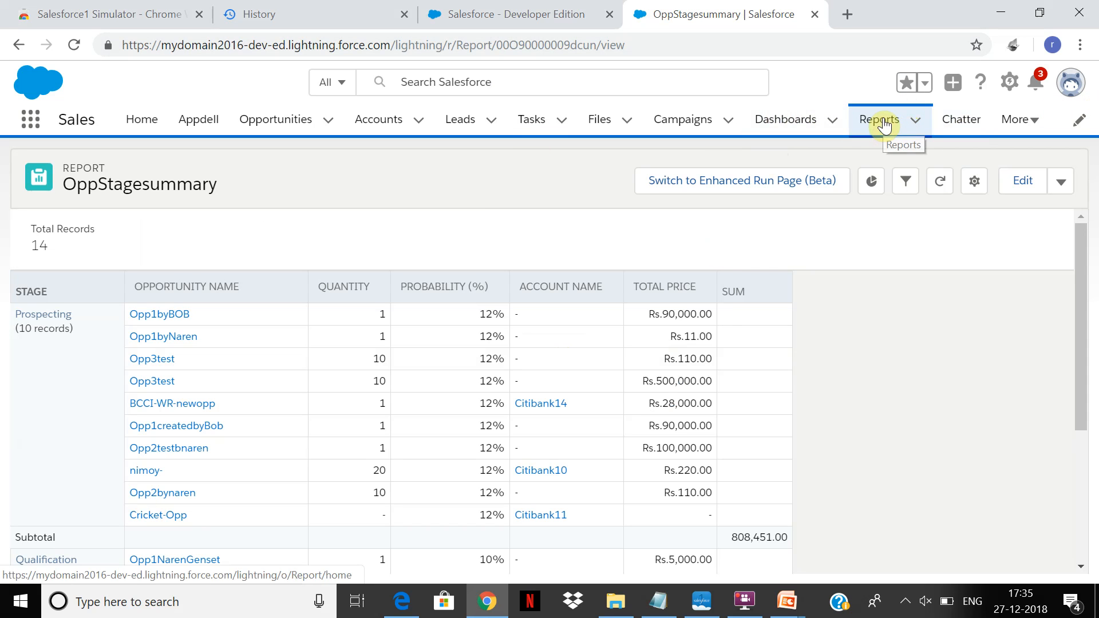
# View the recent reports list in the other Salesforce tab and return to the OppStagesummary report.
pyautogui.click(515, 8)
pyautogui.click(803, 126)
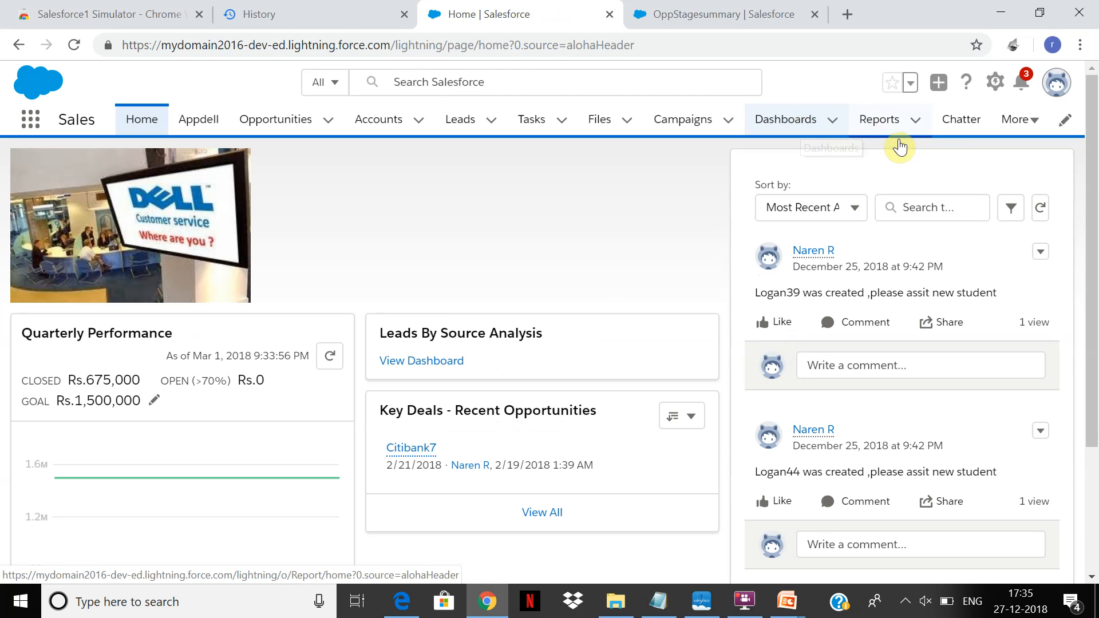
pyautogui.click(890, 121)
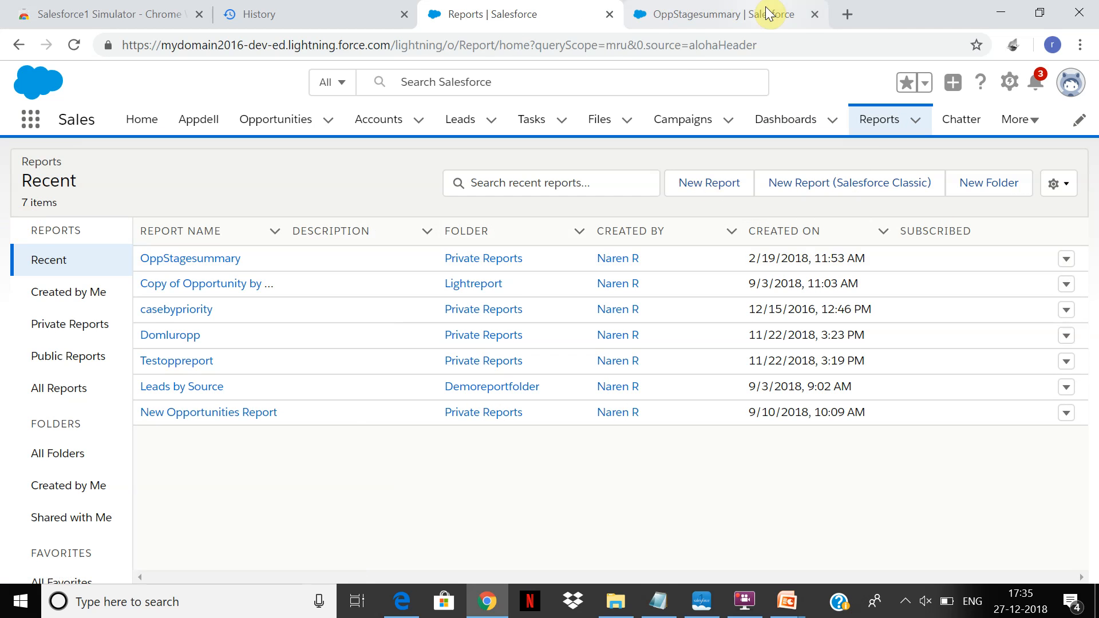
pyautogui.click(730, 7)
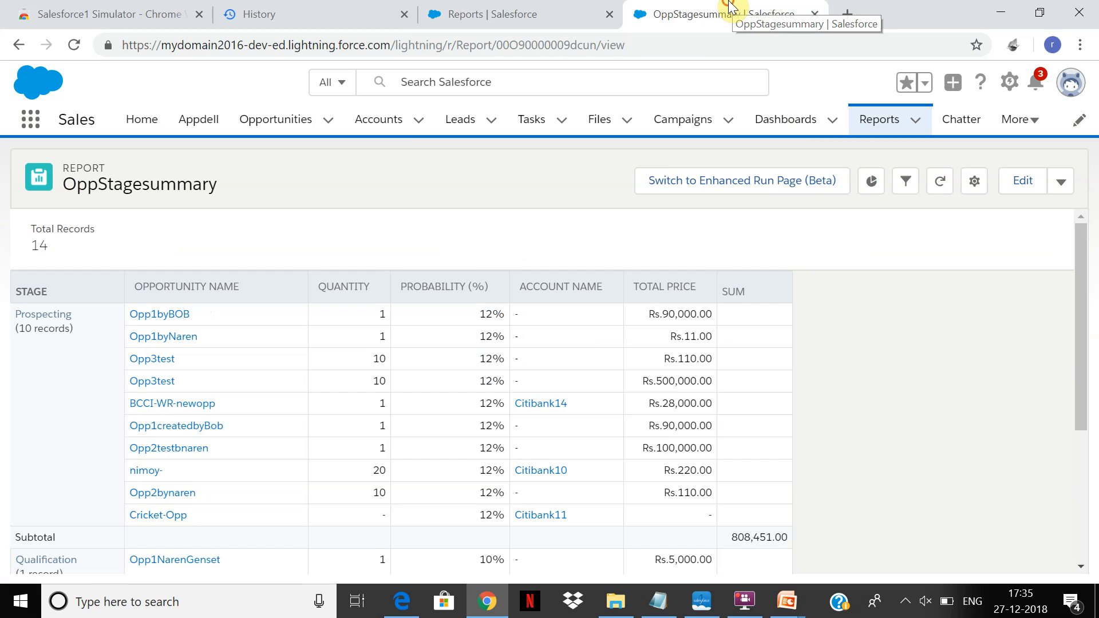
# Open Salesforce Setup, search for "report type" and open the Report Types page.
pyautogui.click(1011, 83)
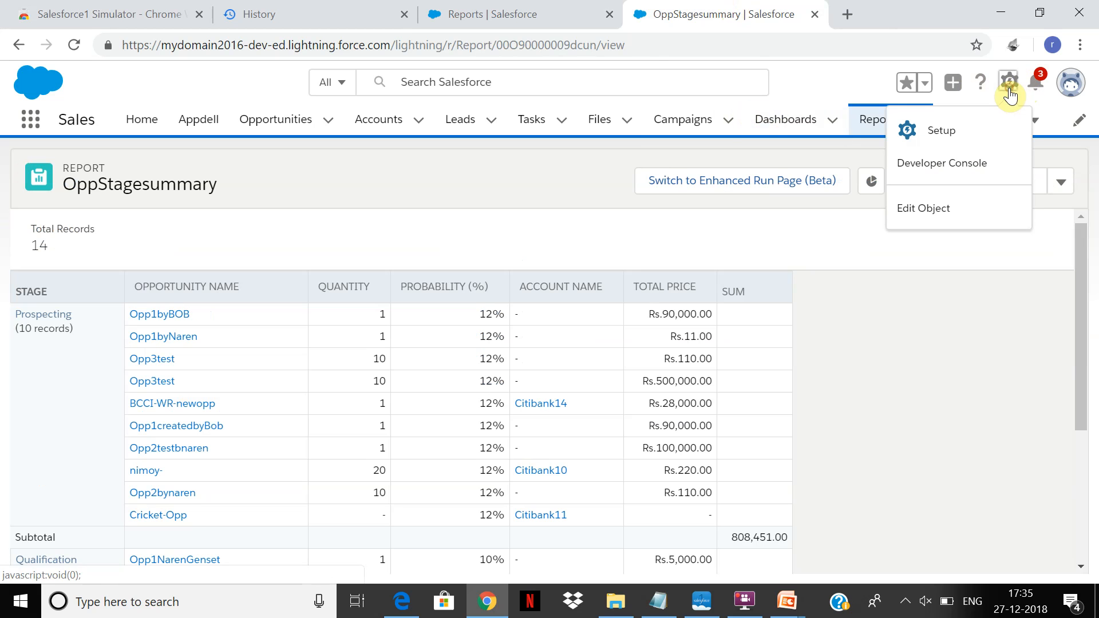
pyautogui.click(950, 132)
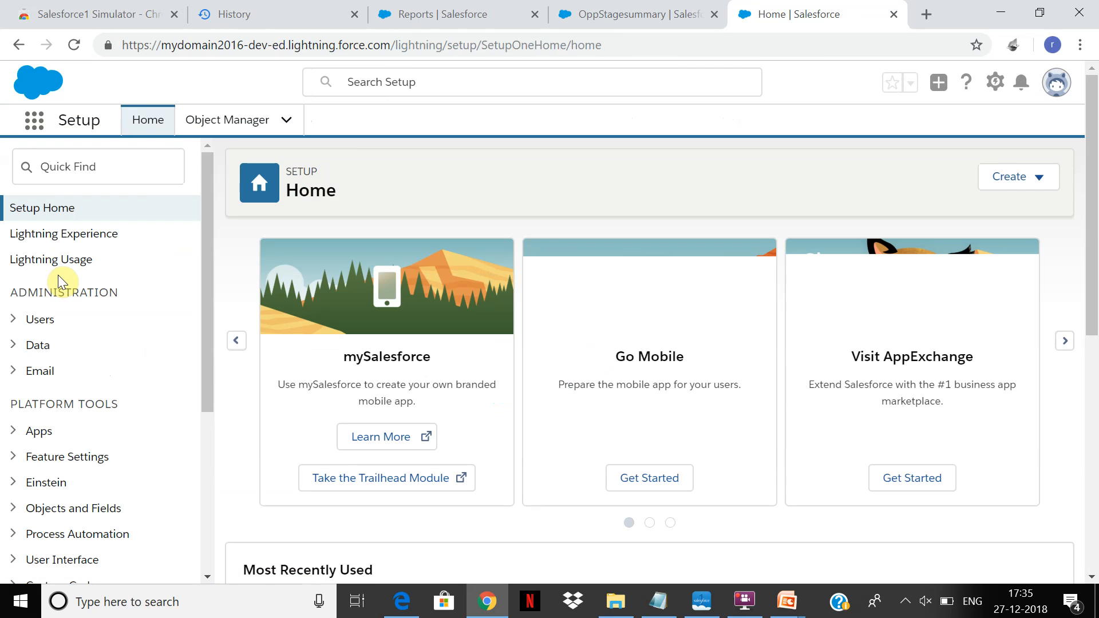
pyautogui.click(54, 165)
pyautogui.write('re')
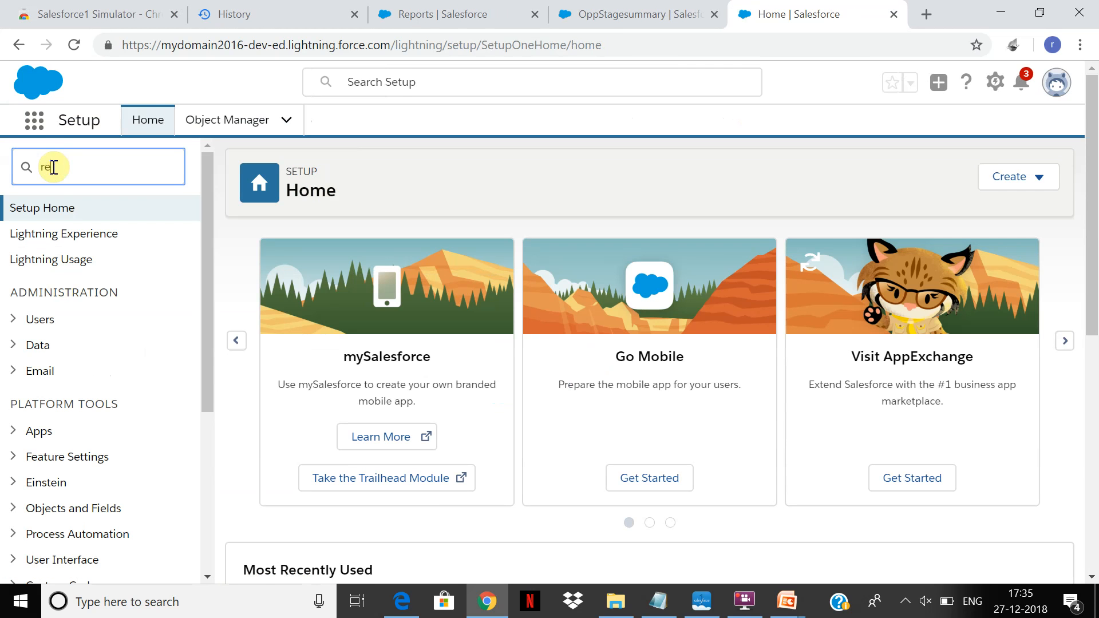
pyautogui.write('port type')
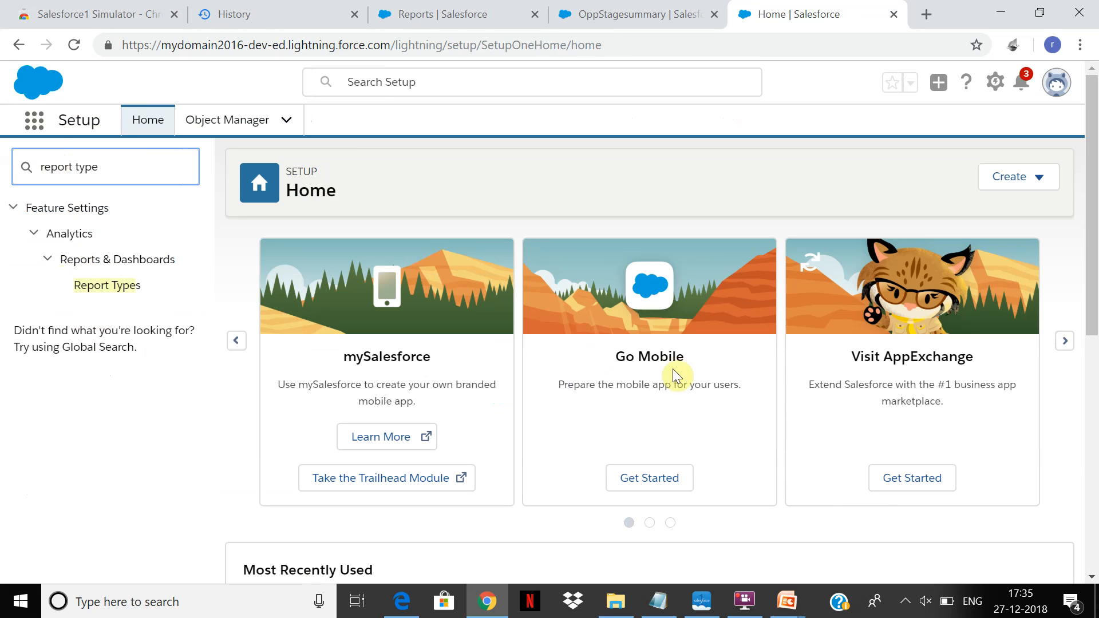
pyautogui.click(108, 292)
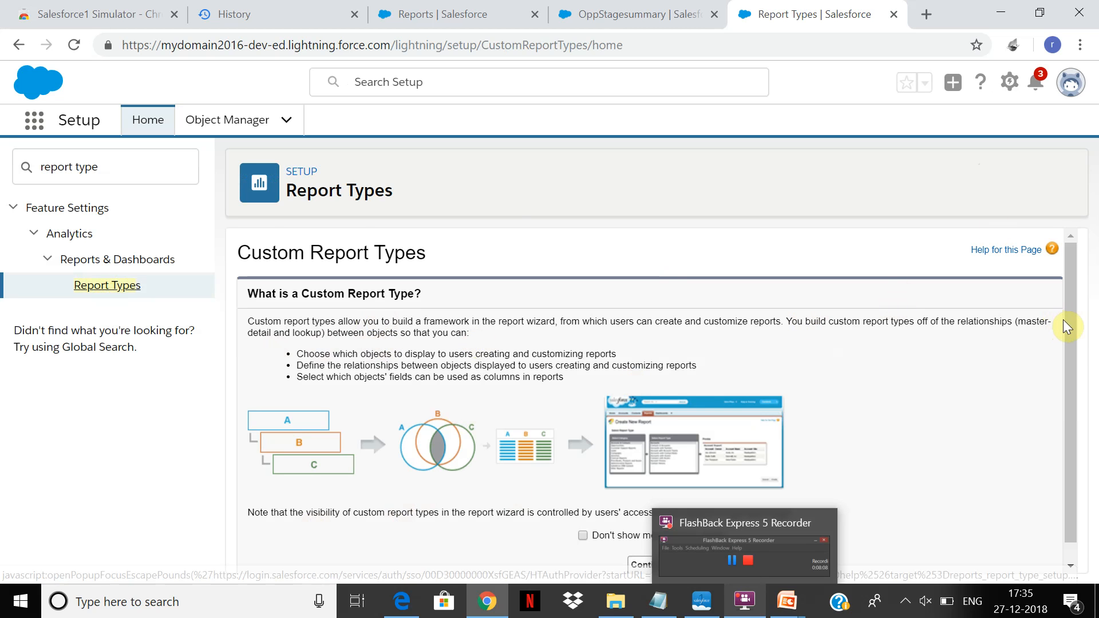
# Continue past the custom report type introduction to the list of all custom report types.
pyautogui.scroll(-1, 1063, 321)
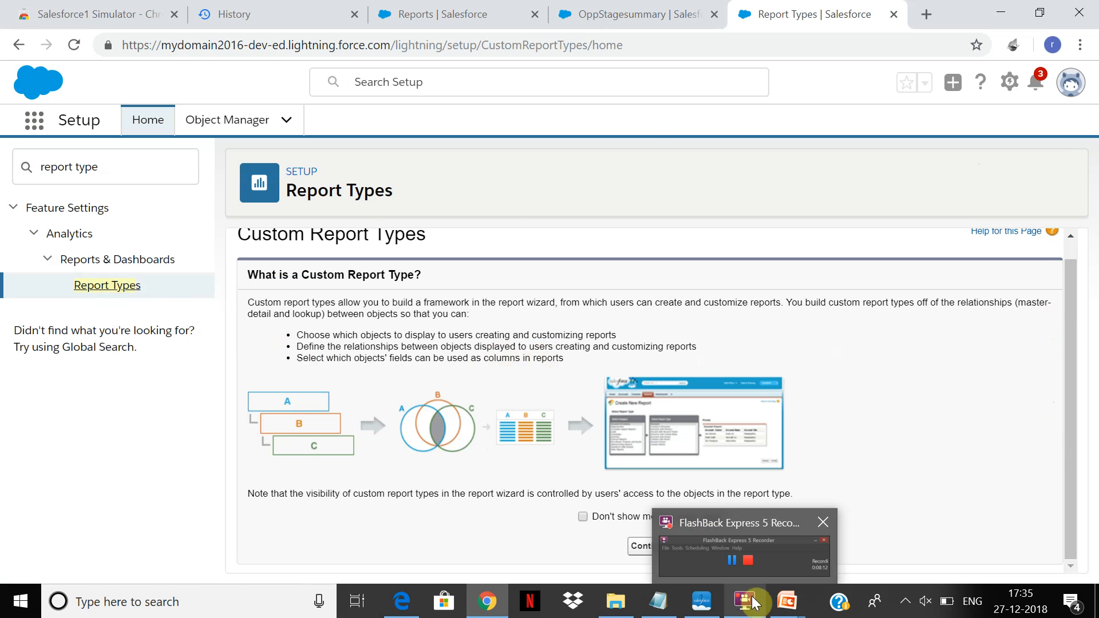
pyautogui.click(688, 558)
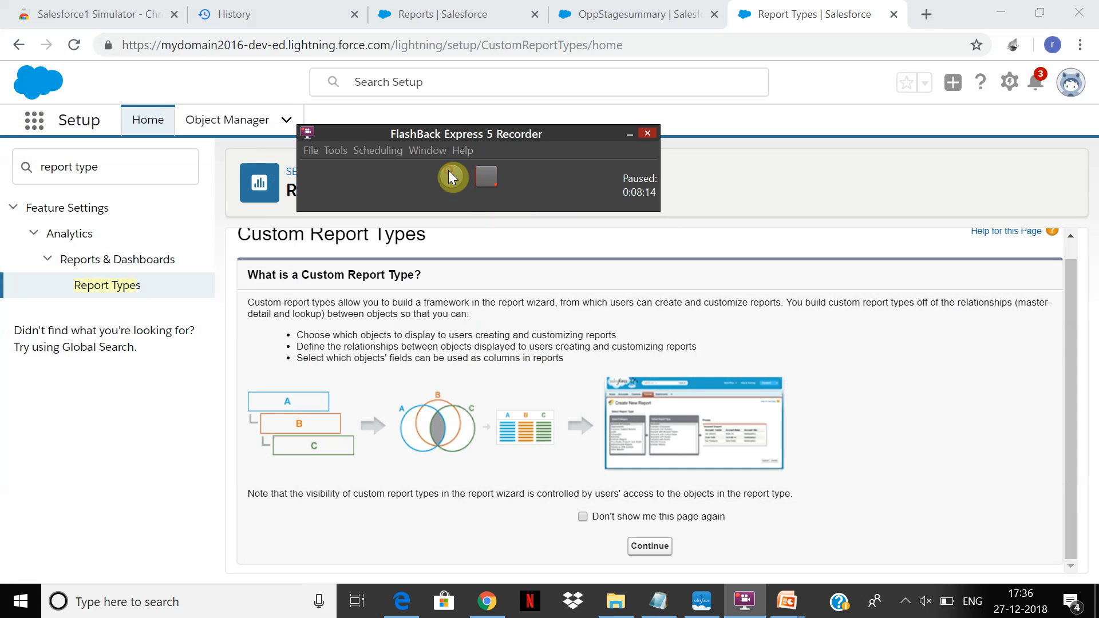
pyautogui.click(556, 404)
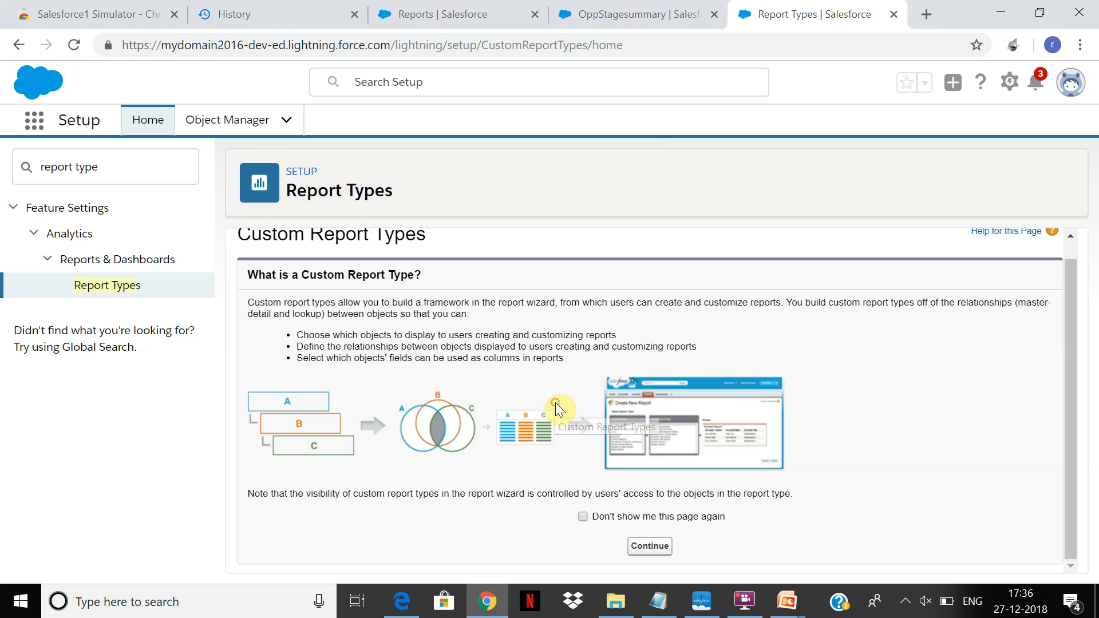
pyautogui.click(645, 548)
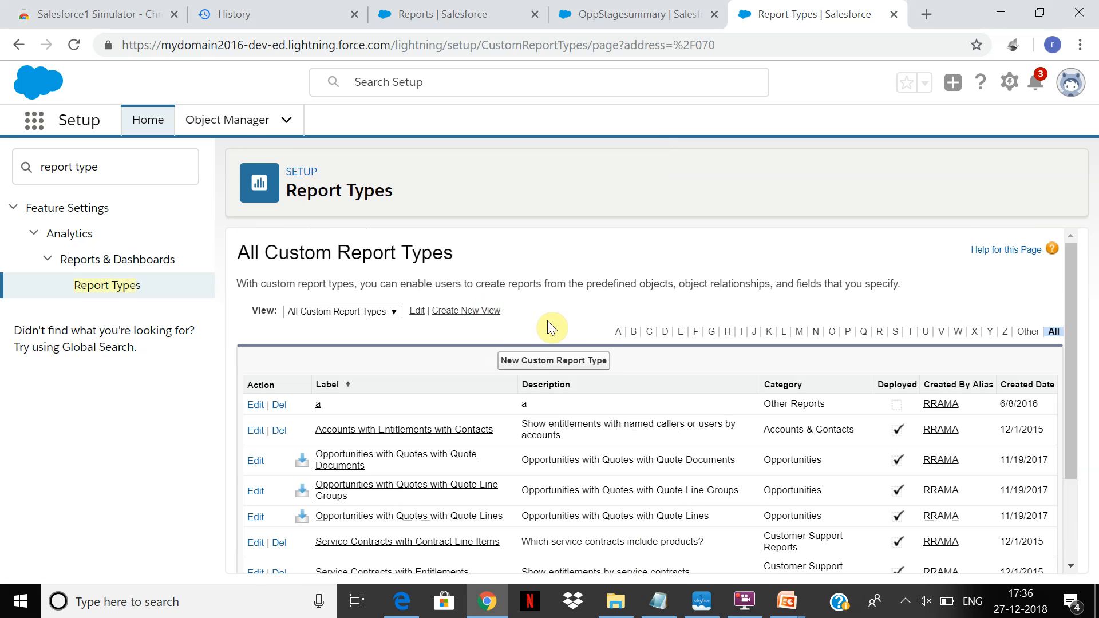
pyautogui.moveTo(1069, 292); pyautogui.dragTo(1044, 282)
pyautogui.click(392, 312)
pyautogui.click(390, 322)
pyautogui.click(418, 312)
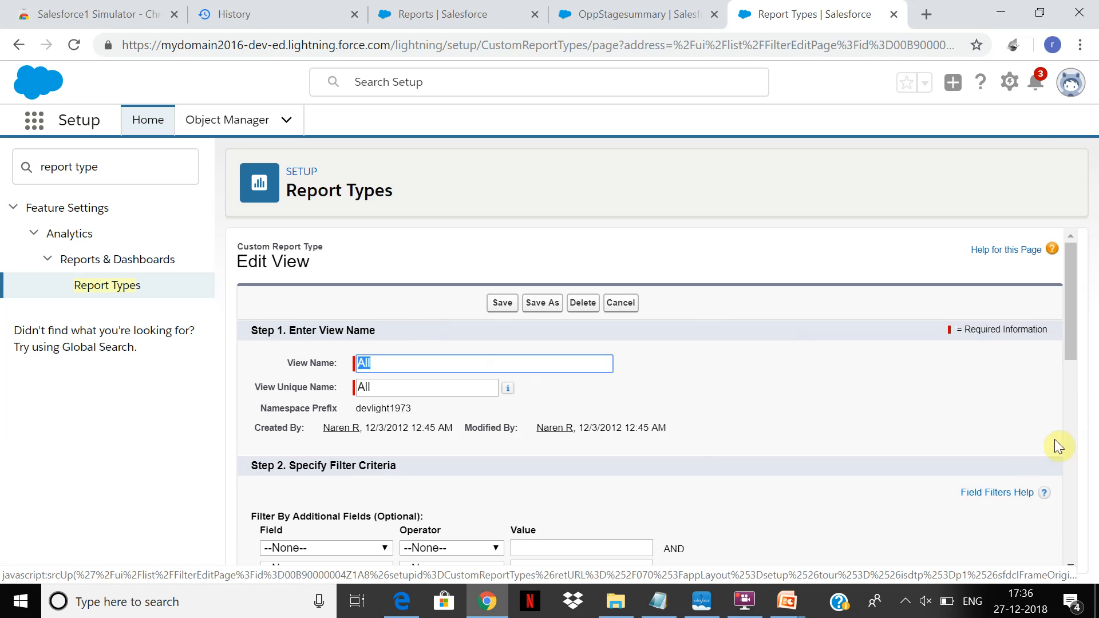
pyautogui.rightClick(1060, 396)
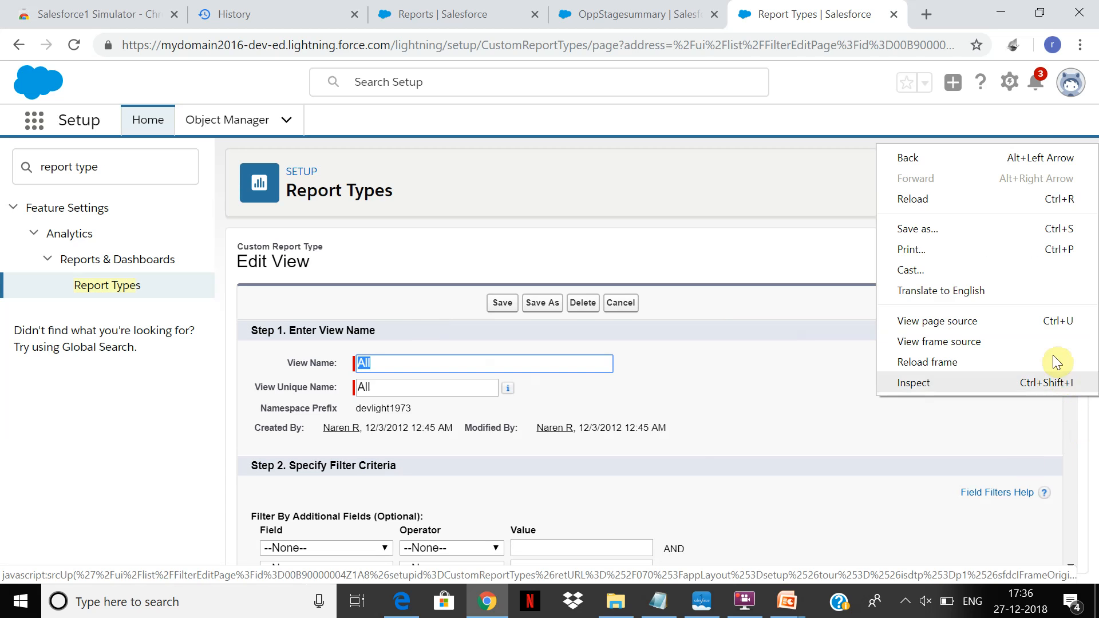
pyautogui.click(1054, 479)
pyautogui.click(1070, 485)
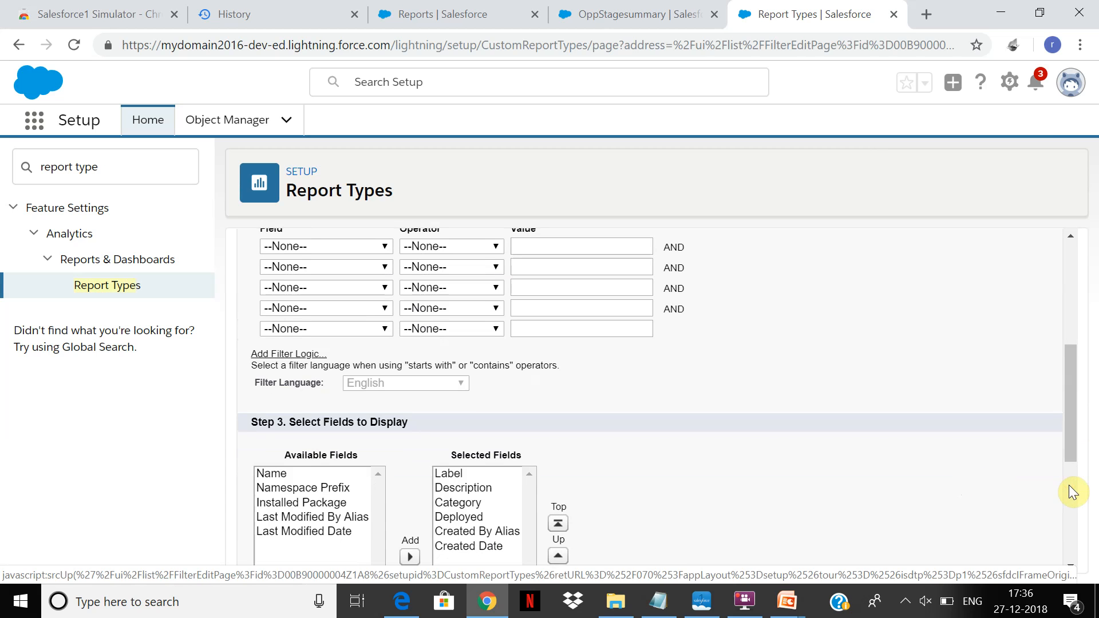
pyautogui.click(115, 286)
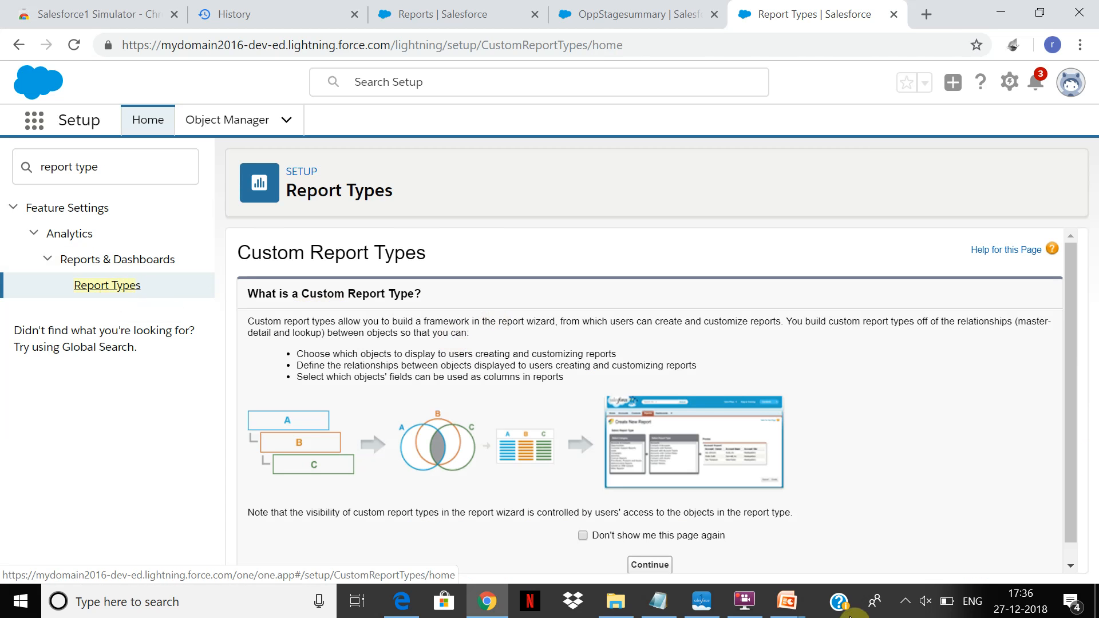
pyautogui.click(659, 567)
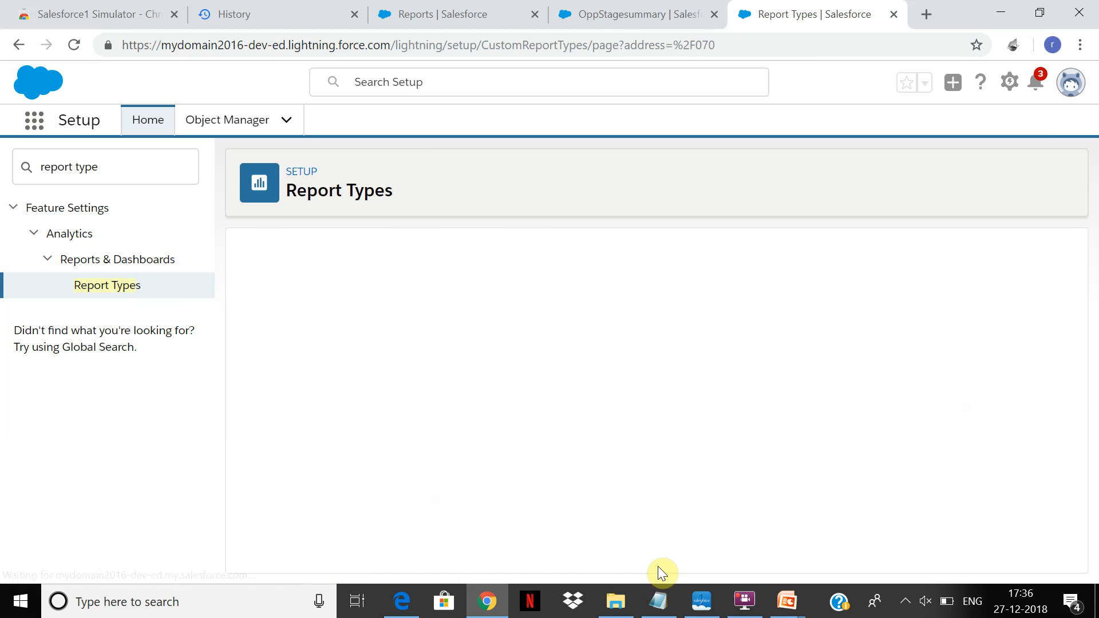
# Start a new custom report type with Accounts as the primary object and Accountsandopportunities as its label and name.
pyautogui.click(557, 362)
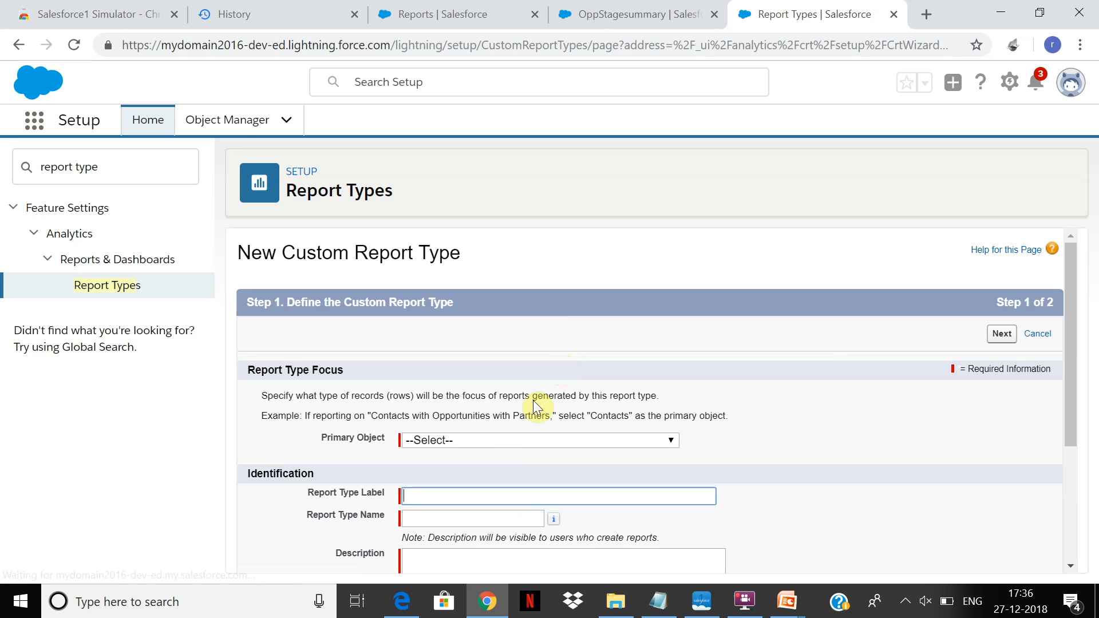
pyautogui.click(500, 440)
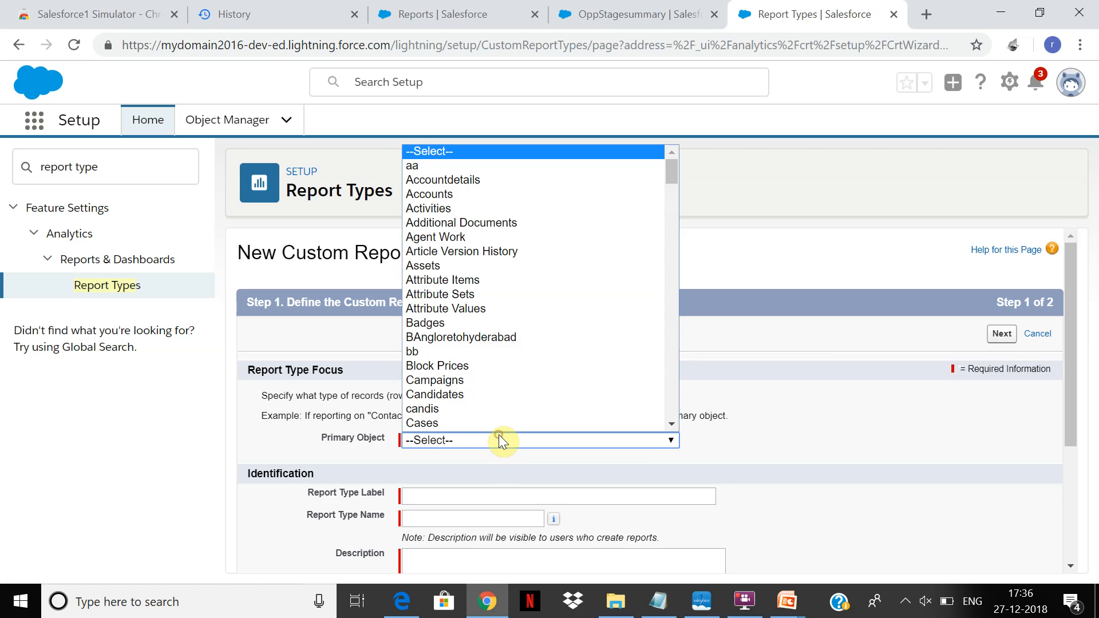
pyautogui.click(450, 193)
pyautogui.click(429, 498)
pyautogui.write('Accountsandopportu')
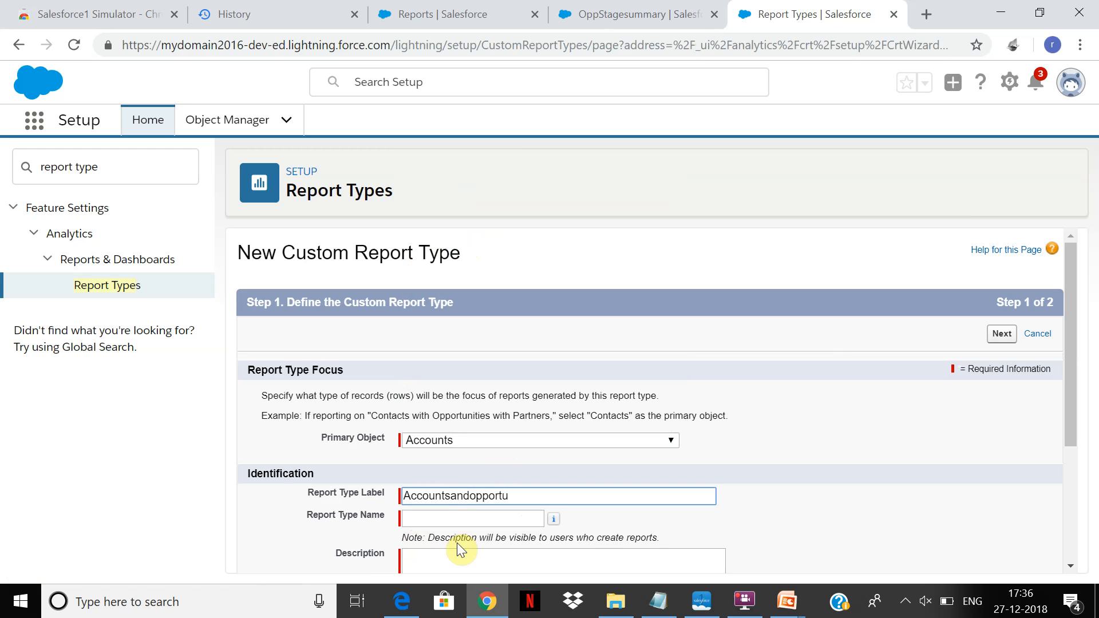
pyautogui.write('nities')
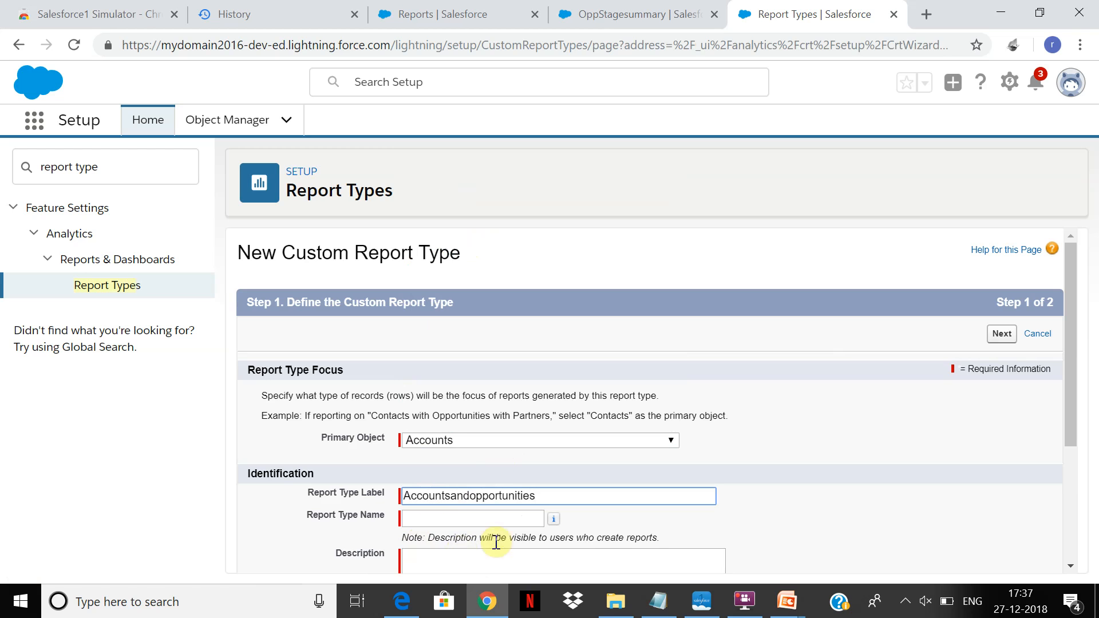
pyautogui.click(483, 521)
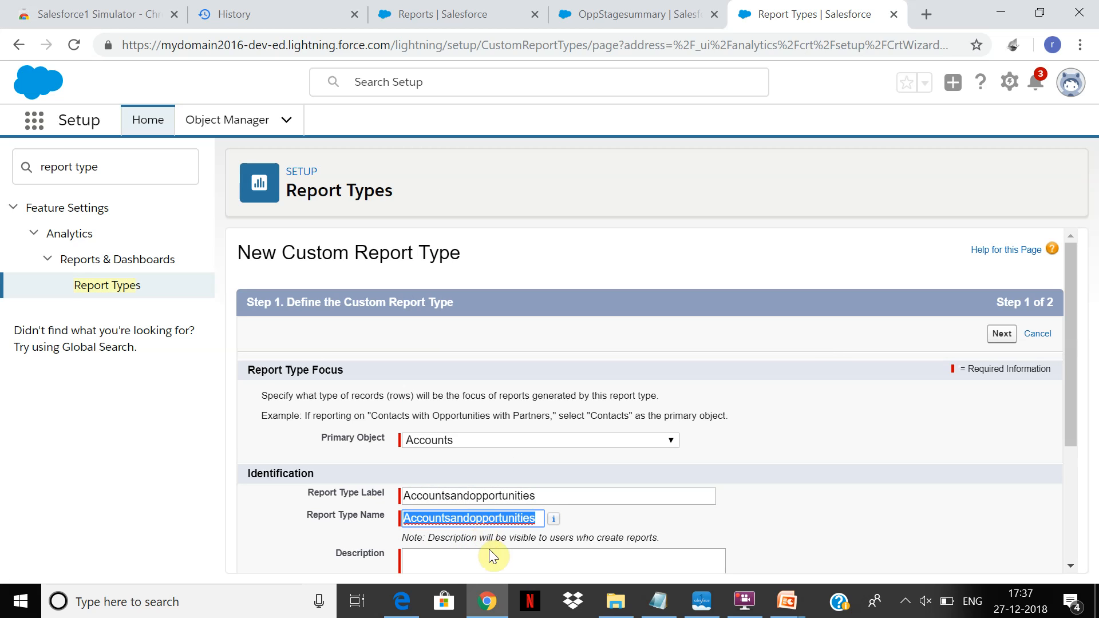
pyautogui.click(489, 553)
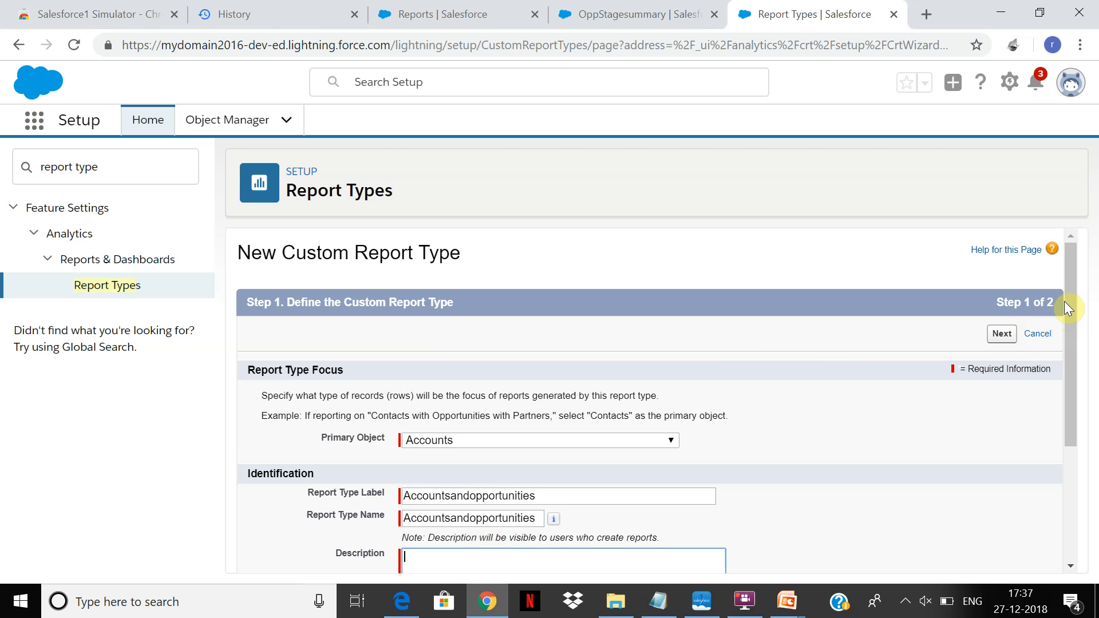
pyautogui.moveTo(1065, 302); pyautogui.dragTo(1065, 350)
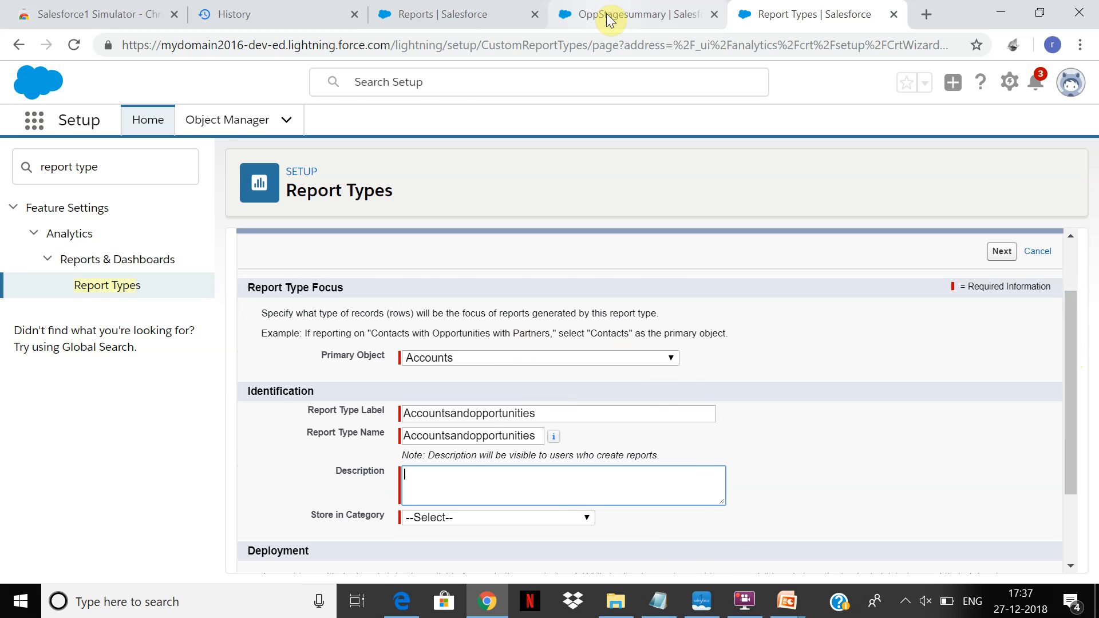
# Look at the Opportunities list and the recent reports in the other tabs, and return to the new report type form.
pyautogui.click(607, 13)
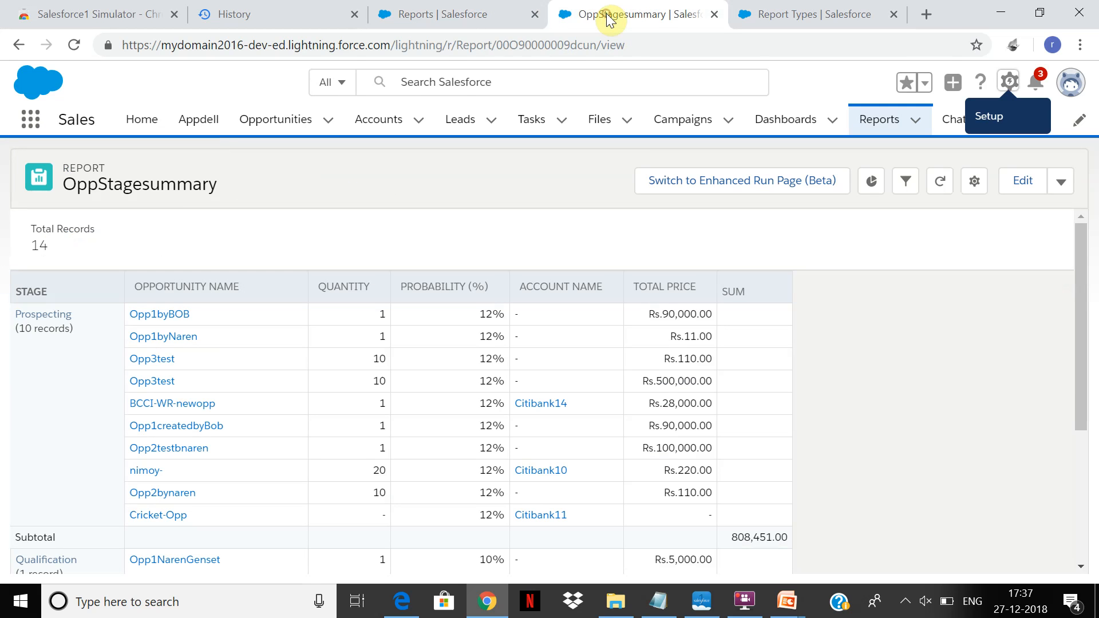
pyautogui.click(270, 121)
pyautogui.click(760, 604)
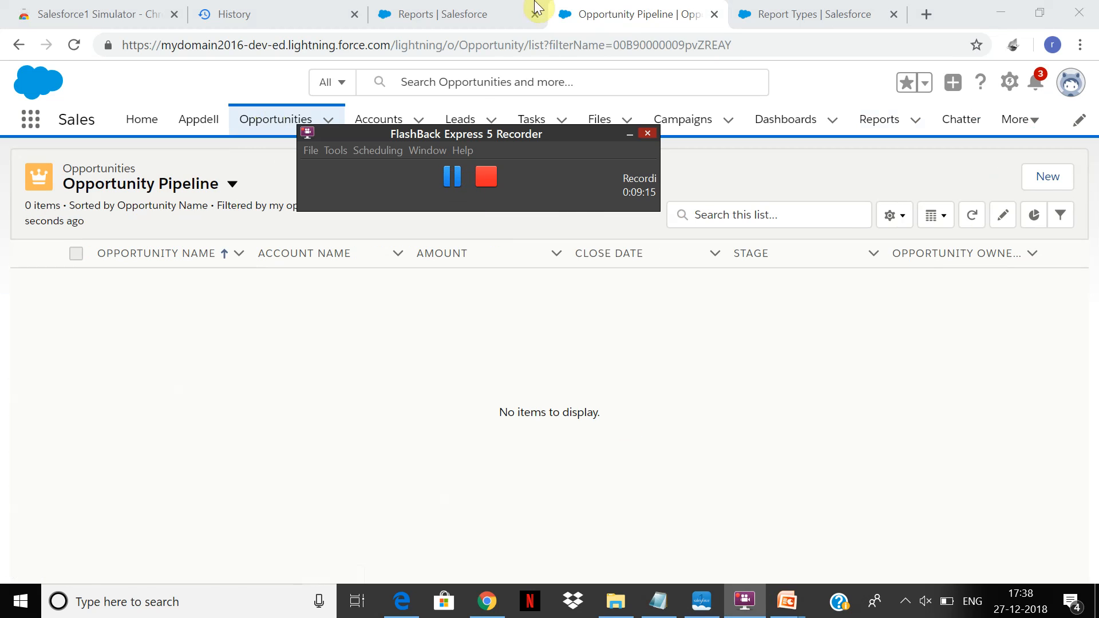
pyautogui.click(446, 13)
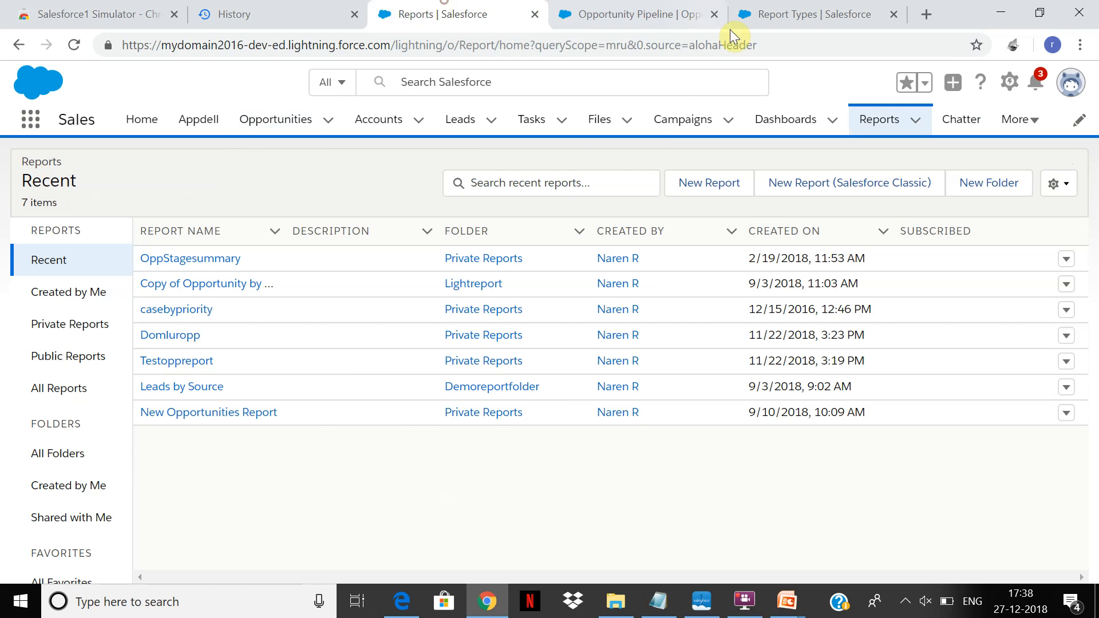
pyautogui.click(808, 8)
# Enter the description AccountsOpportuniieswithproducs and store the report type in the Accounts & Contacts category.
pyautogui.click(503, 478)
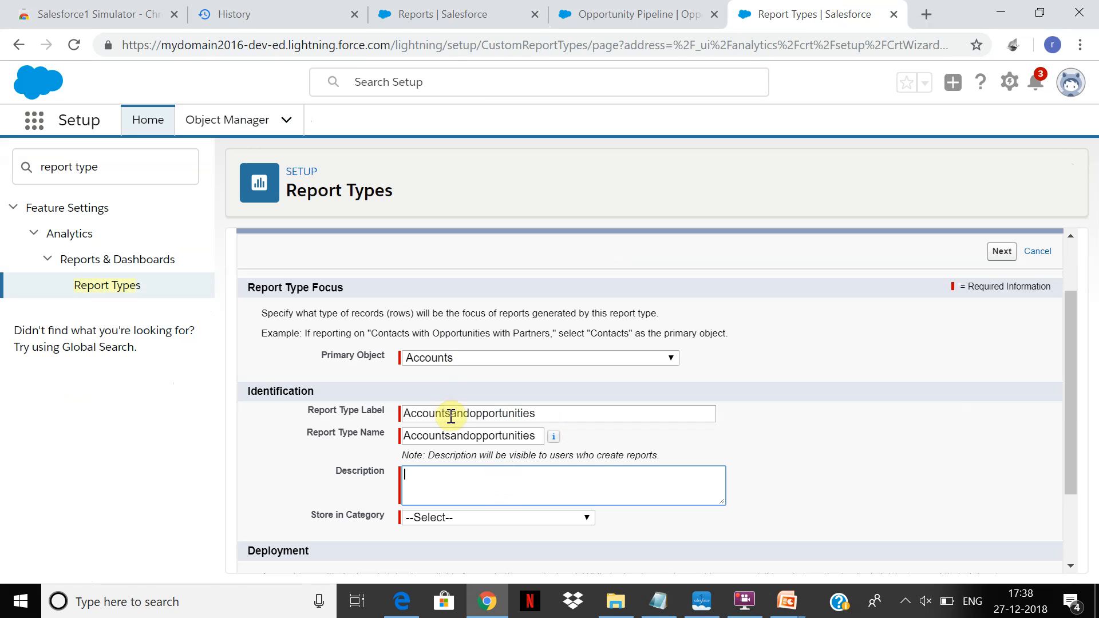
pyautogui.write('AccountsO')
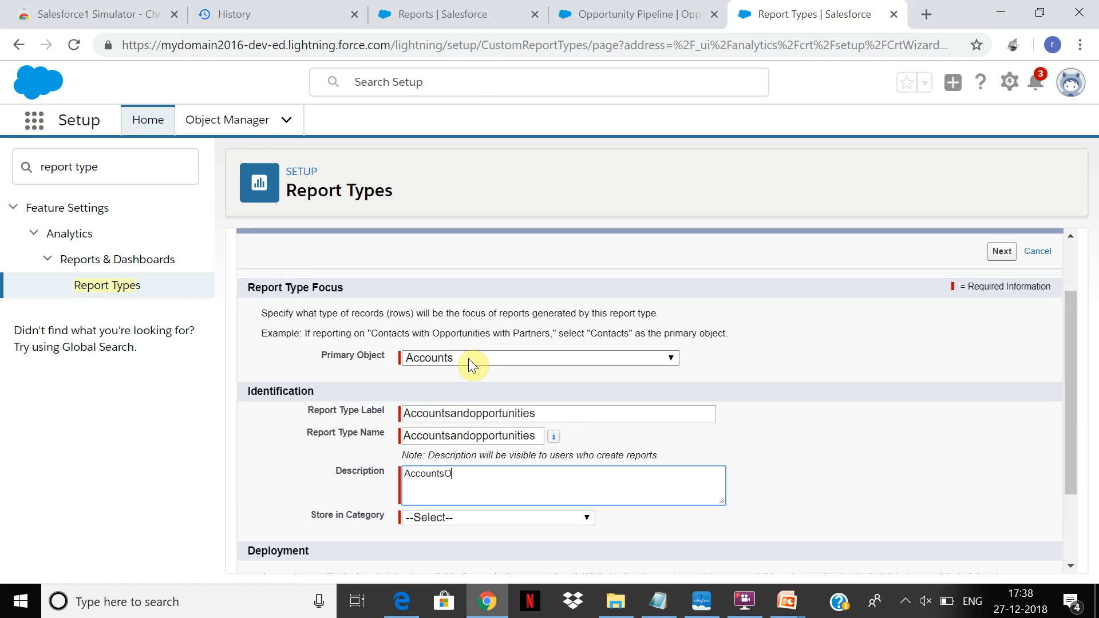
pyautogui.write('pportuniieswithproducs')
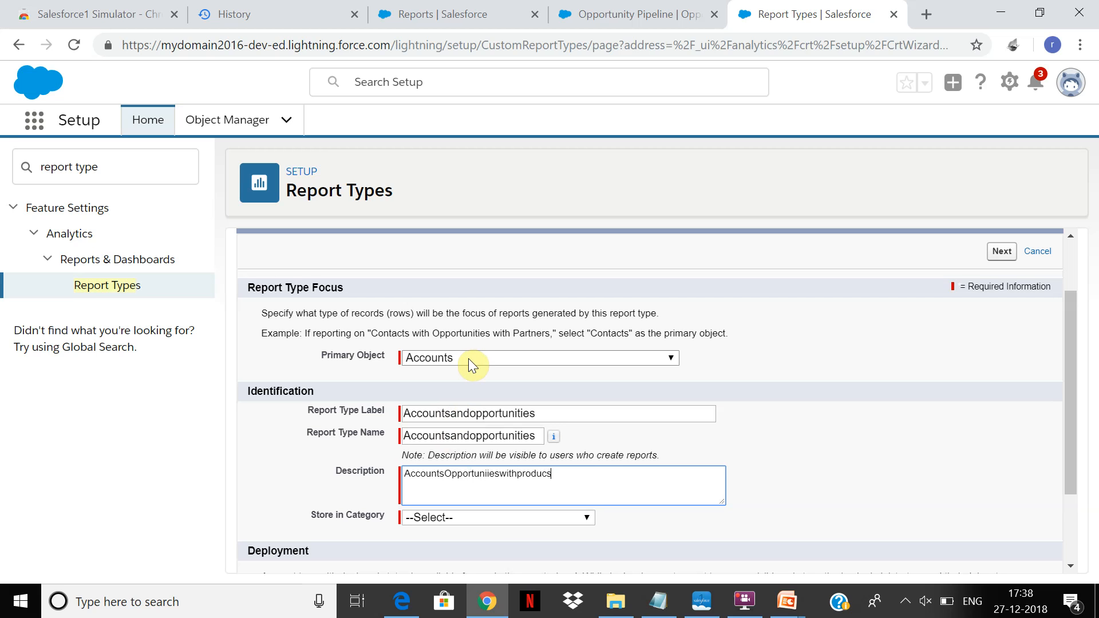
pyautogui.click(536, 518)
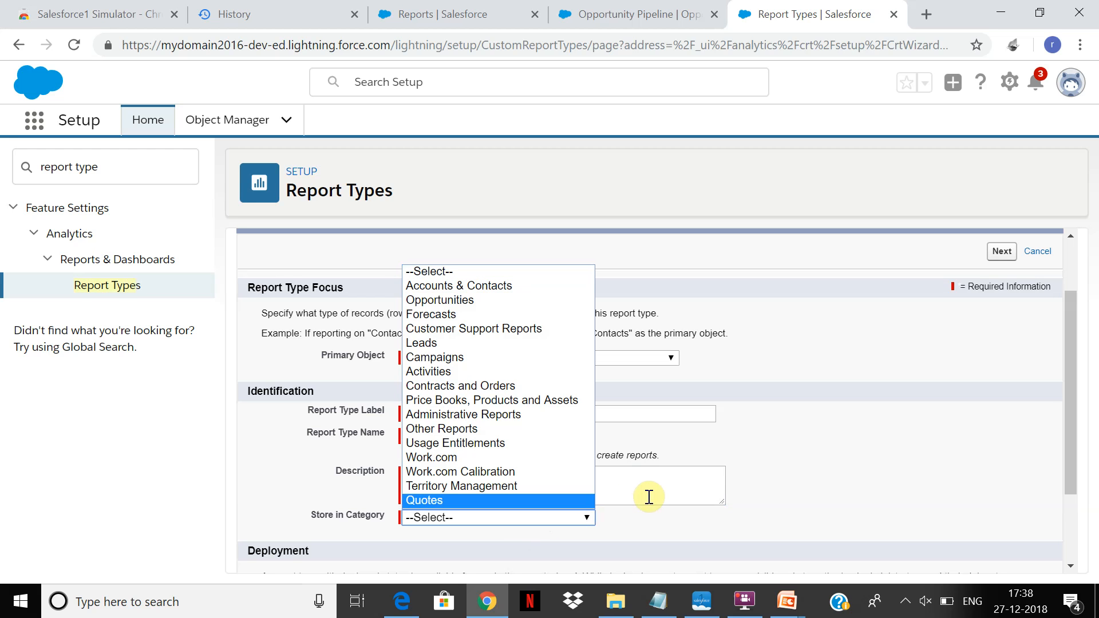
pyautogui.click(513, 285)
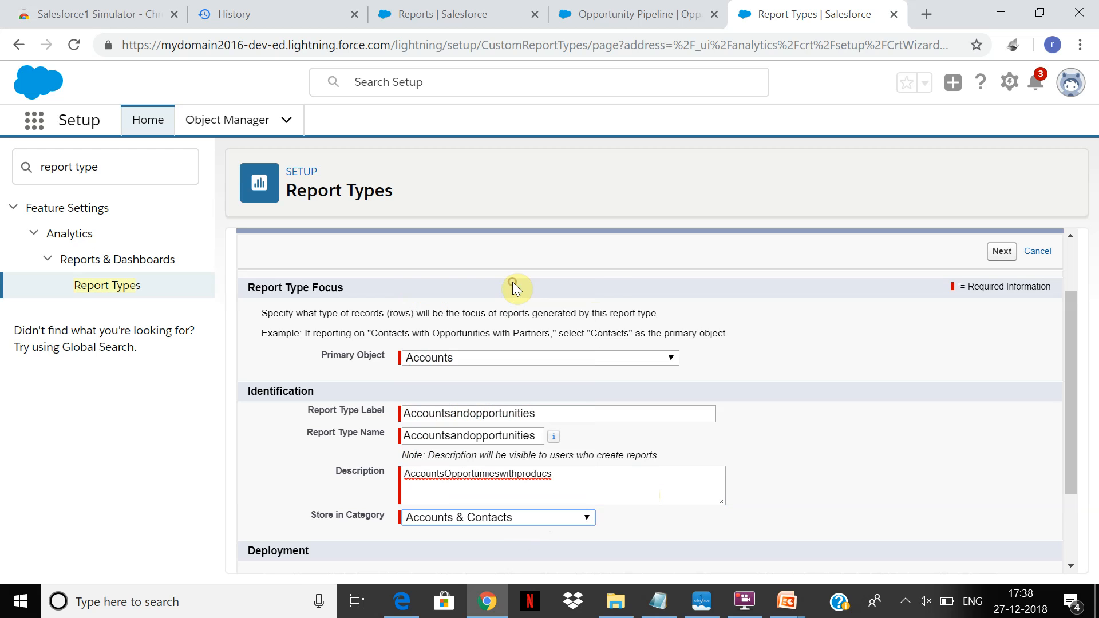
# Continue to defining the record set and relate Opportunities to Accounts as the second object.
pyautogui.moveTo(1072, 384); pyautogui.dragTo(1056, 462)
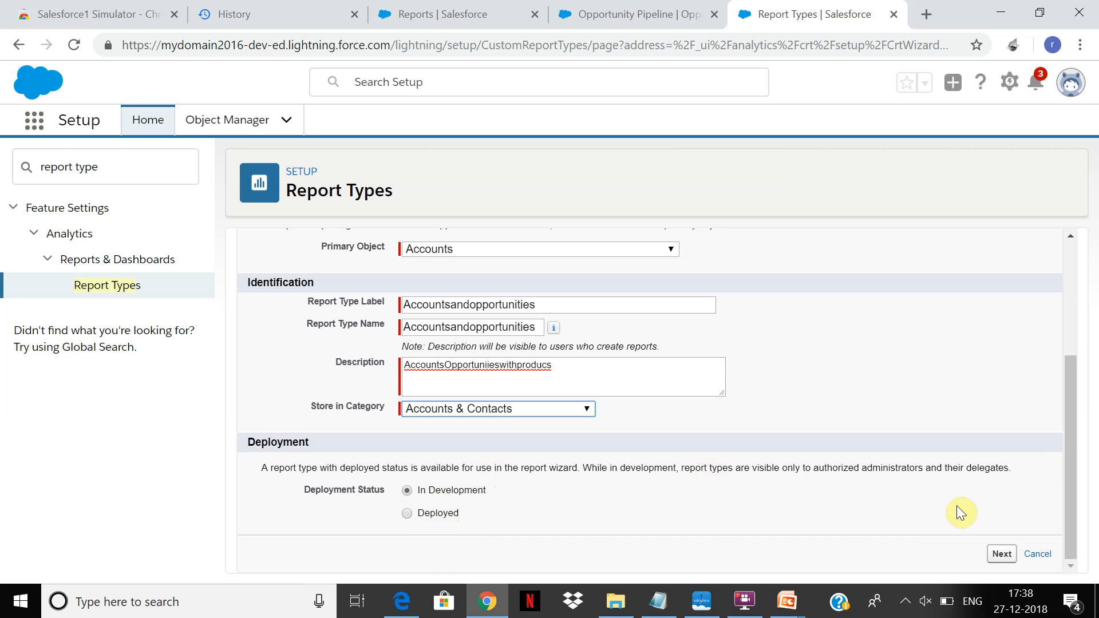
pyautogui.click(1008, 560)
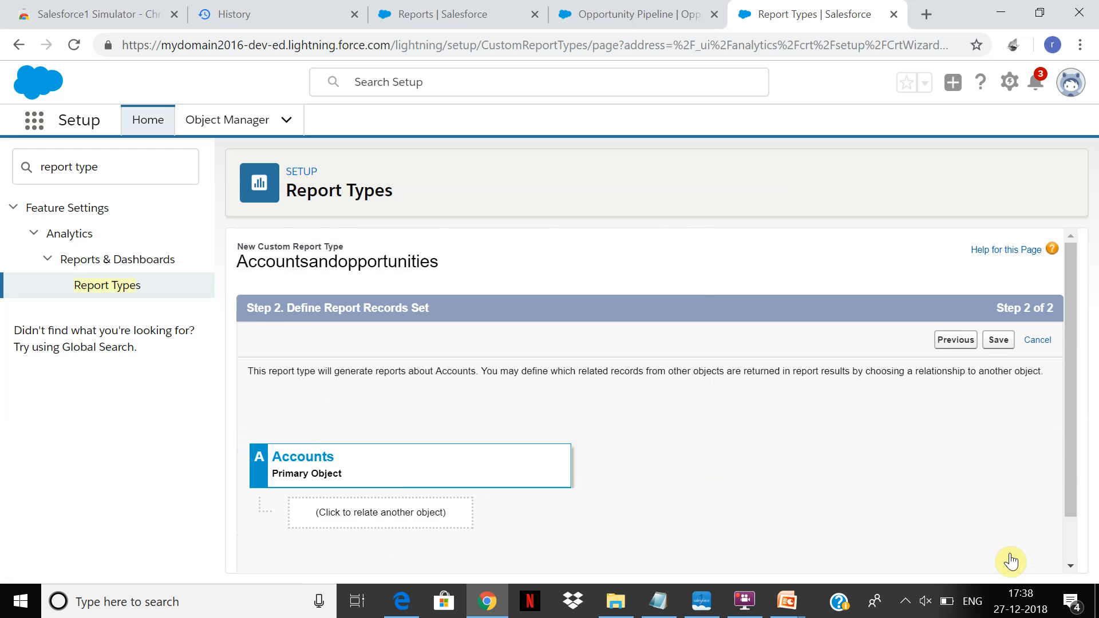
pyautogui.click(358, 514)
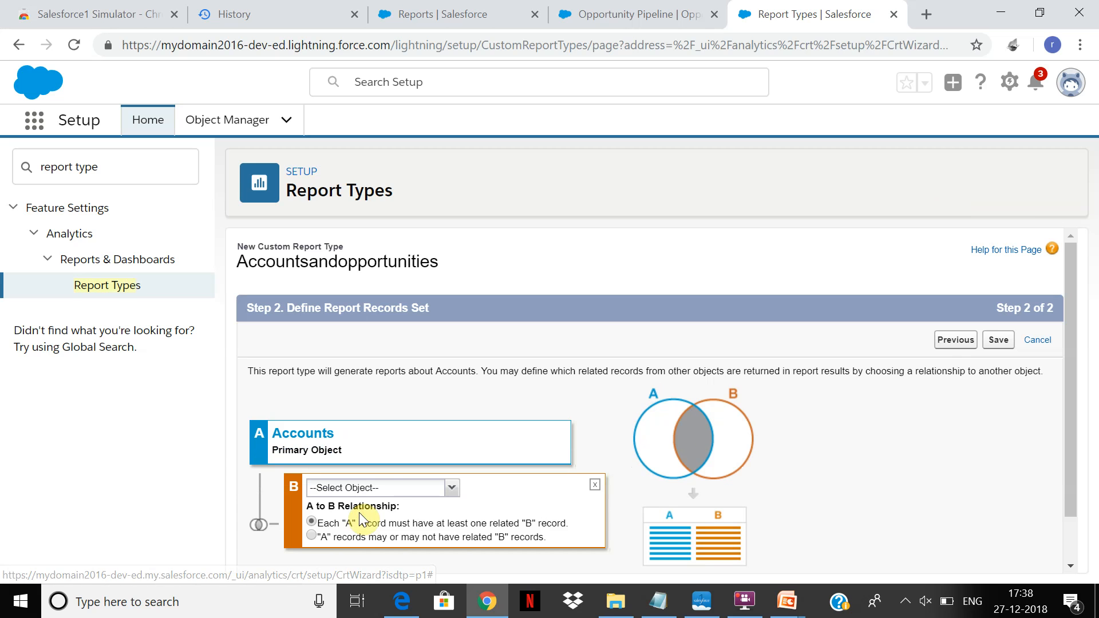
pyautogui.click(453, 493)
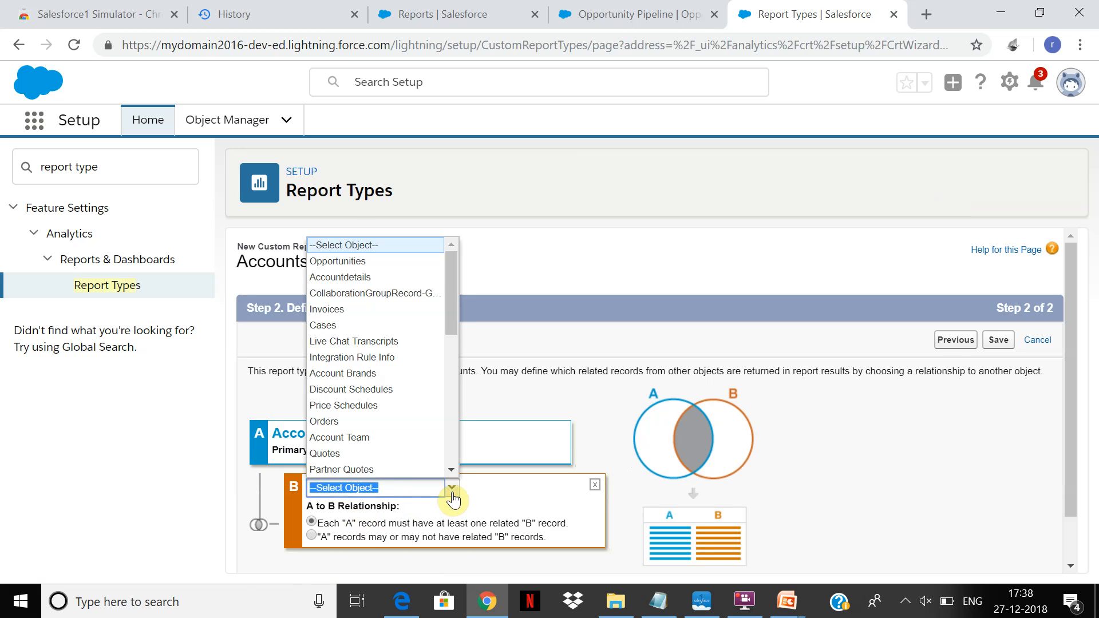
pyautogui.click(380, 265)
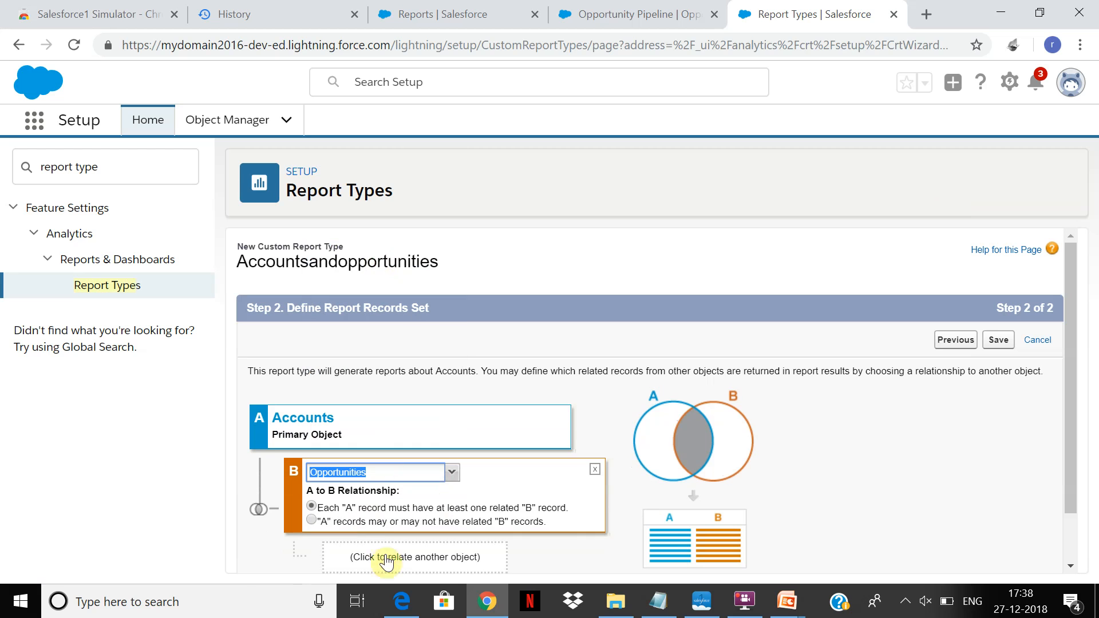
# Relate Products to Opportunities as the third object and save the custom report type.
pyautogui.click(457, 560)
pyautogui.click(487, 554)
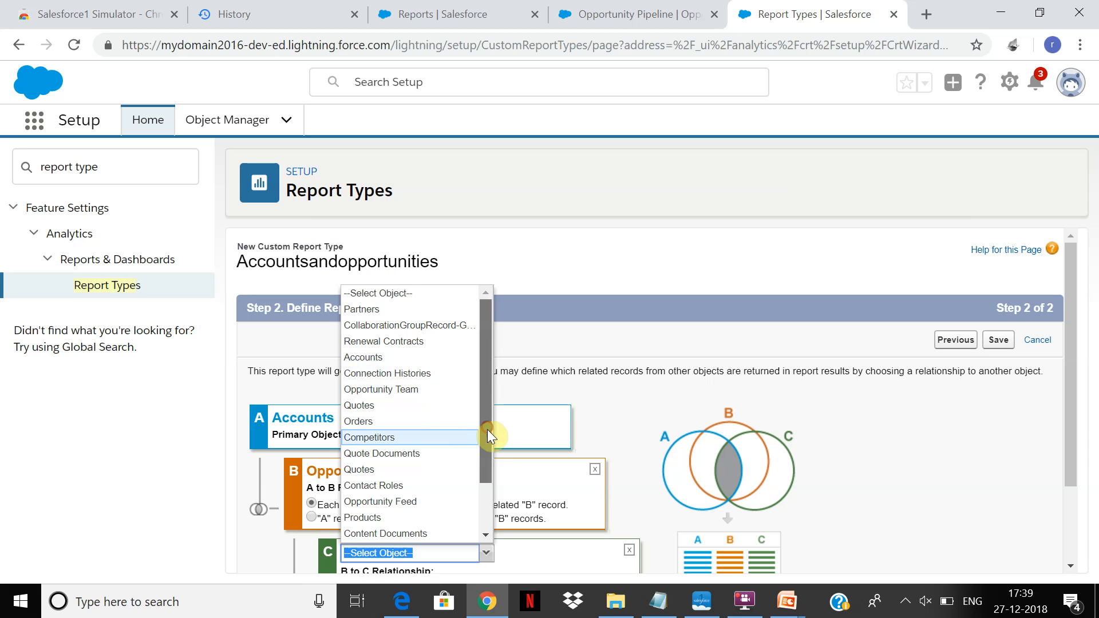
pyautogui.moveTo(484, 430); pyautogui.dragTo(482, 461)
pyautogui.click(430, 473)
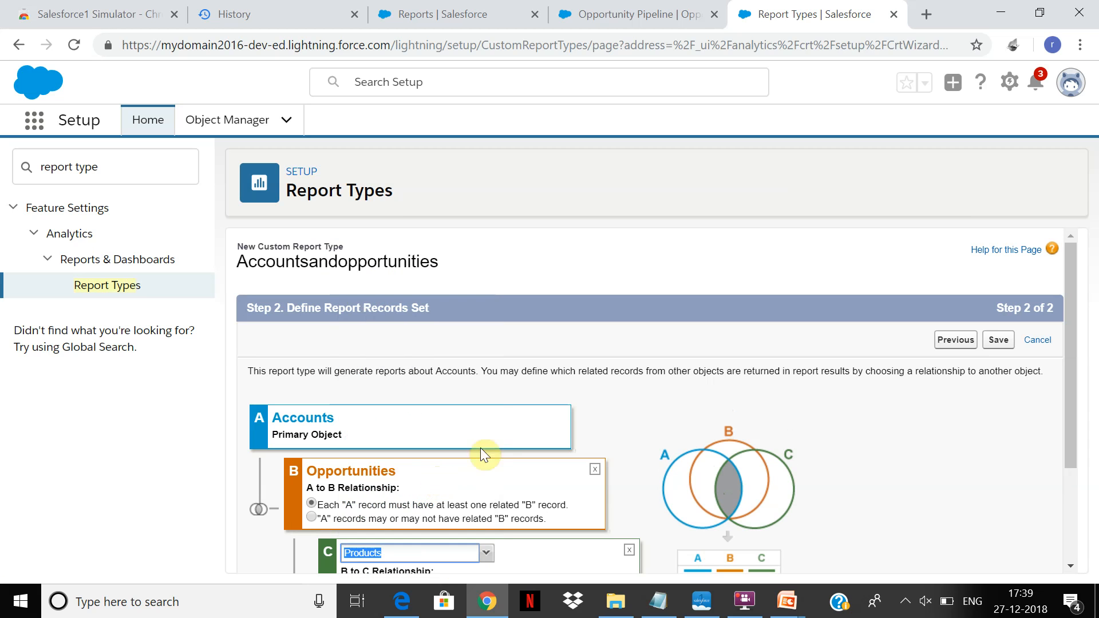
pyautogui.moveTo(1064, 318); pyautogui.dragTo(1060, 414)
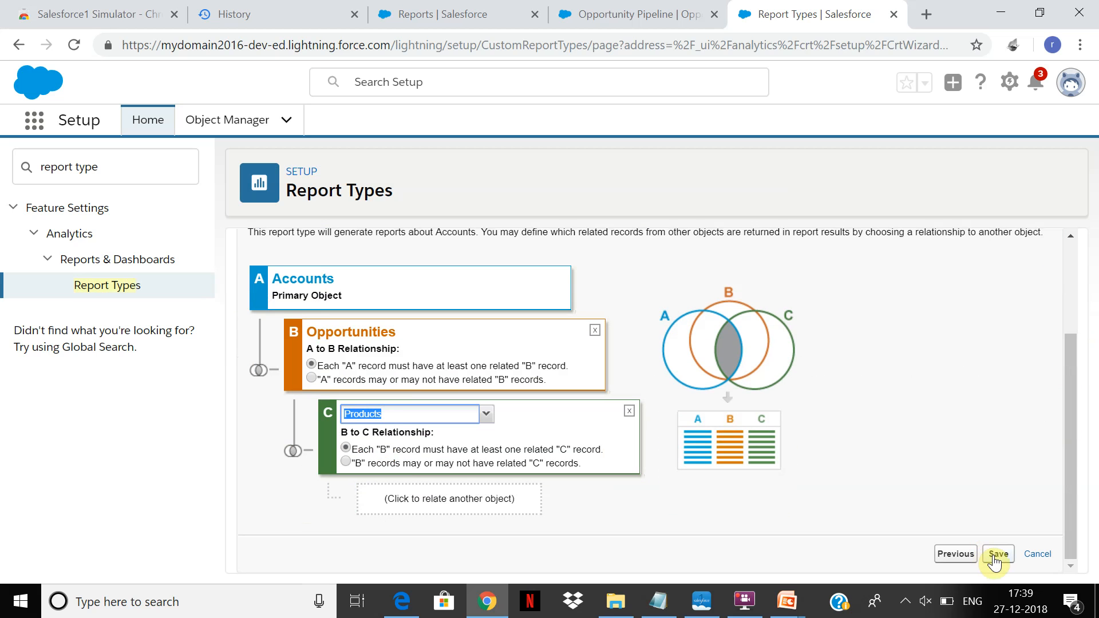
pyautogui.click(997, 554)
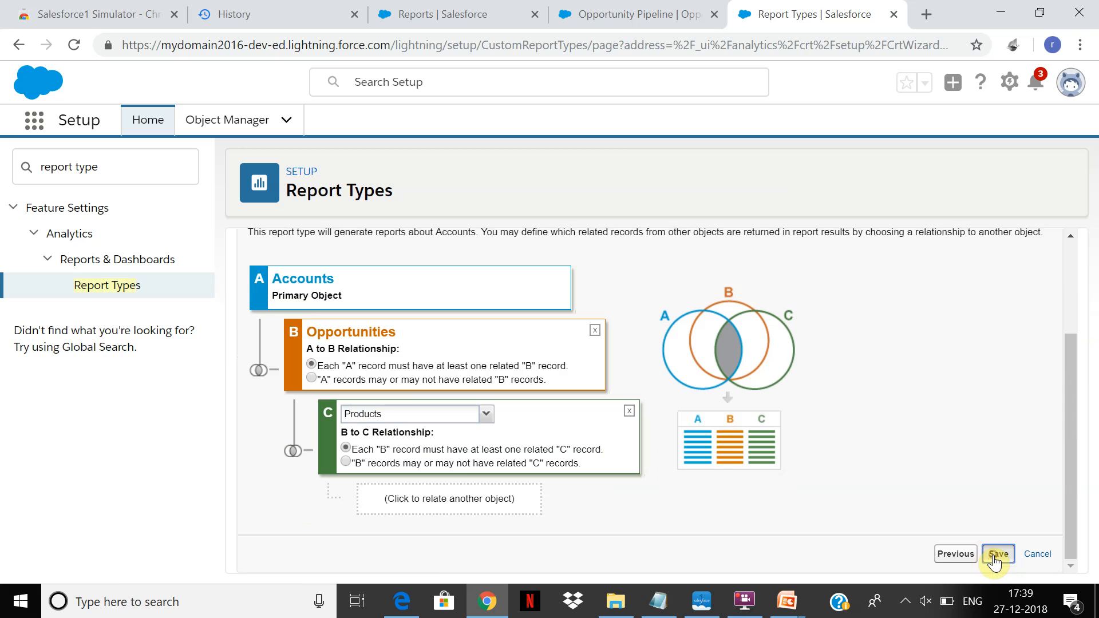
pyautogui.click(494, 497)
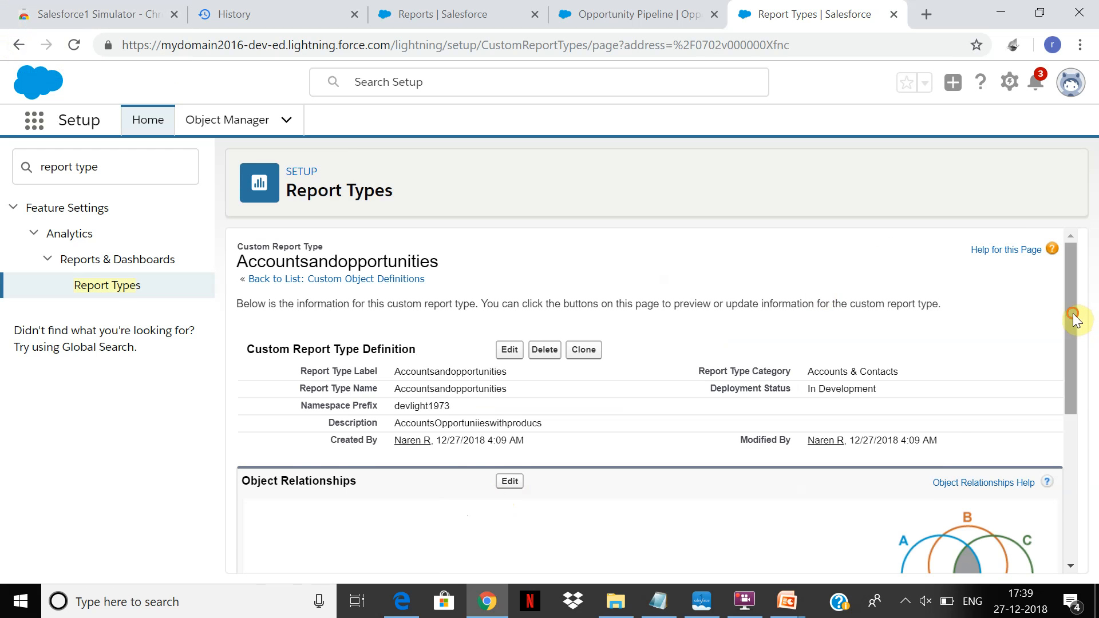
# Review the report type's object relationships, open its field layout for editing, and save the layout.
pyautogui.moveTo(1071, 315); pyautogui.dragTo(1065, 412)
pyautogui.moveTo(1061, 433); pyautogui.dragTo(1060, 433)
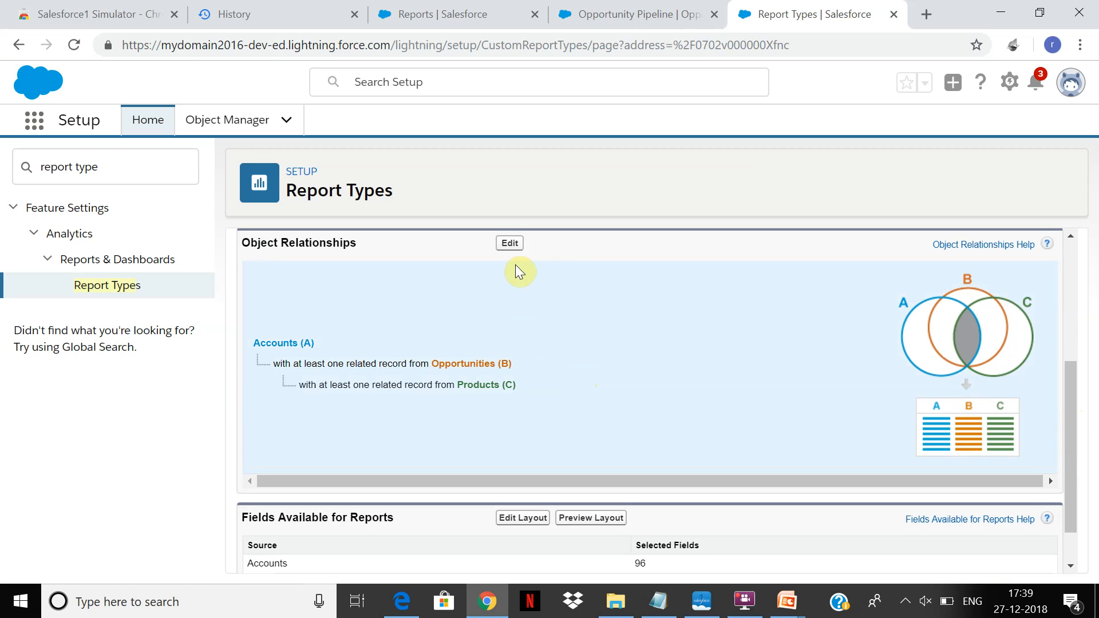
pyautogui.scroll(-1, 1063, 475)
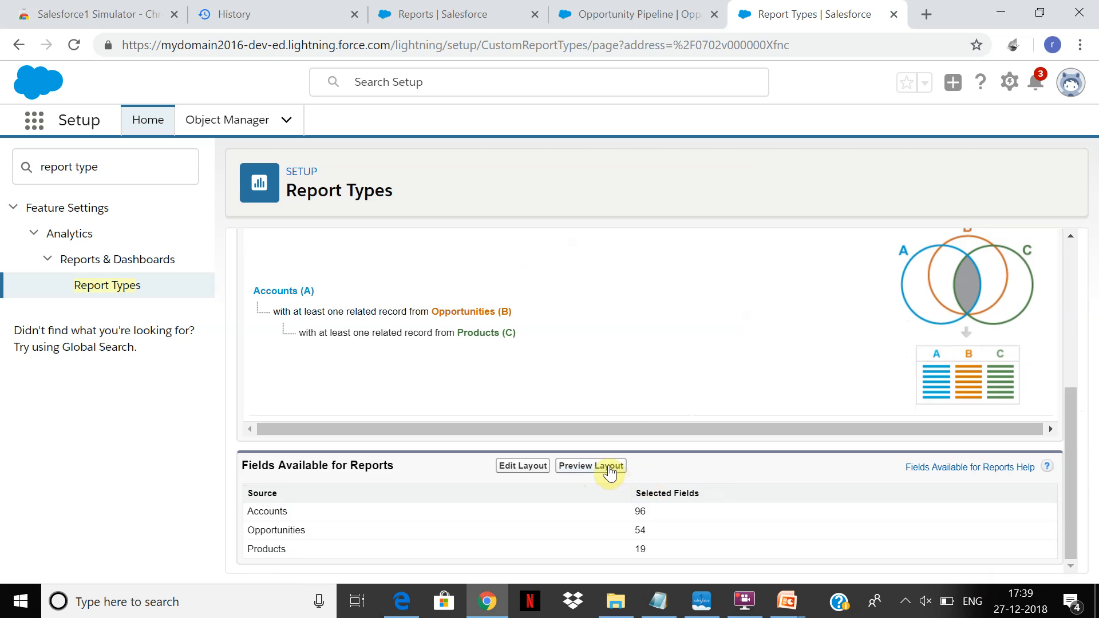
pyautogui.click(522, 467)
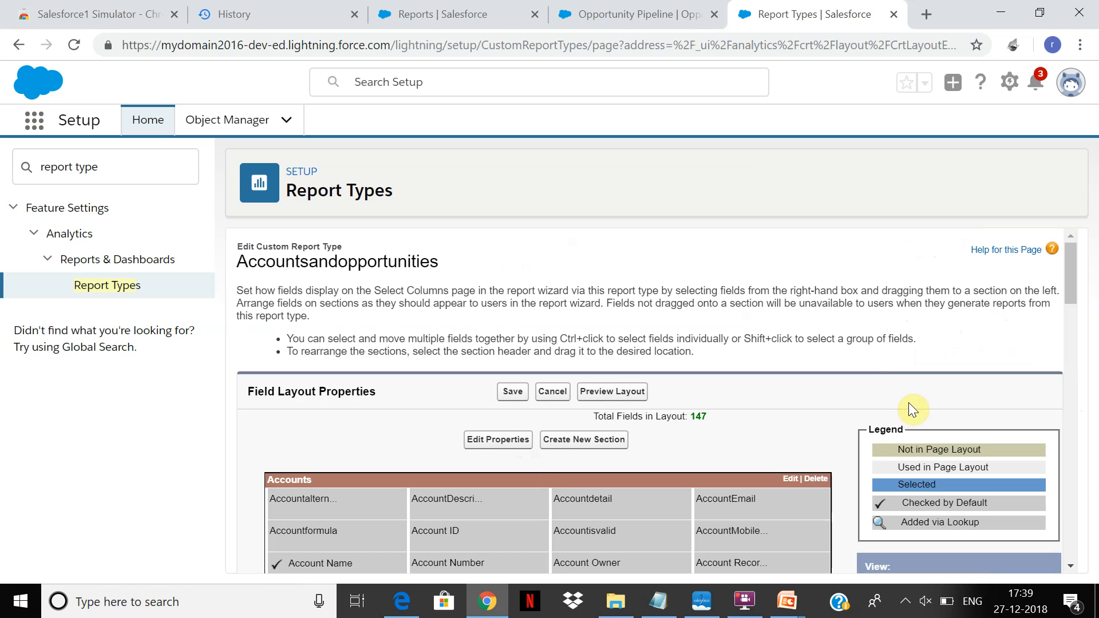
pyautogui.moveTo(1067, 257); pyautogui.dragTo(1063, 236)
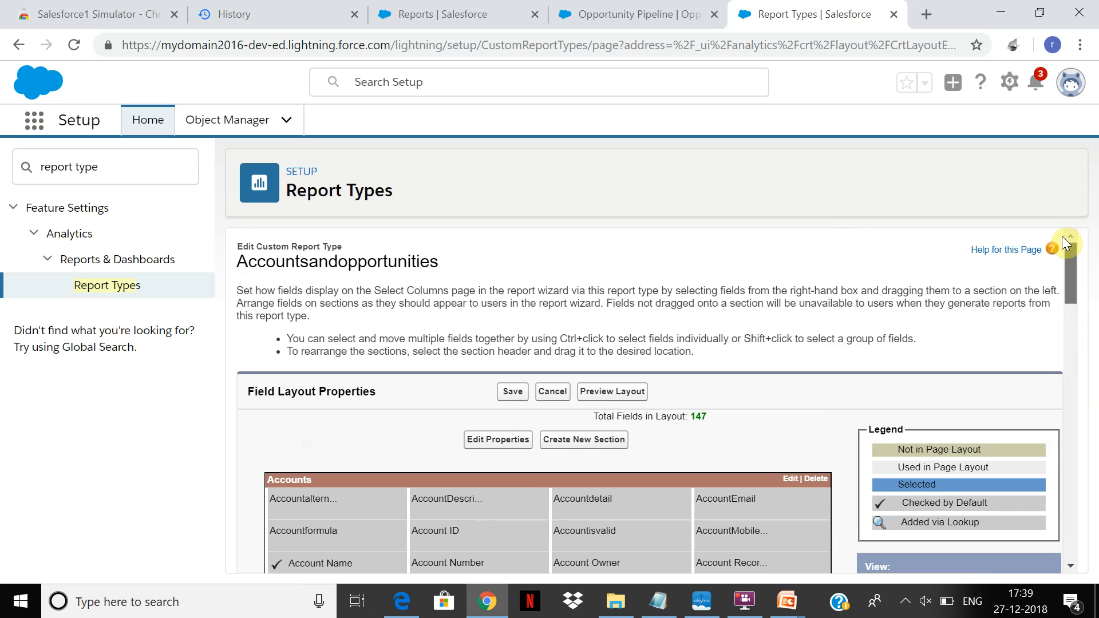
pyautogui.click(511, 395)
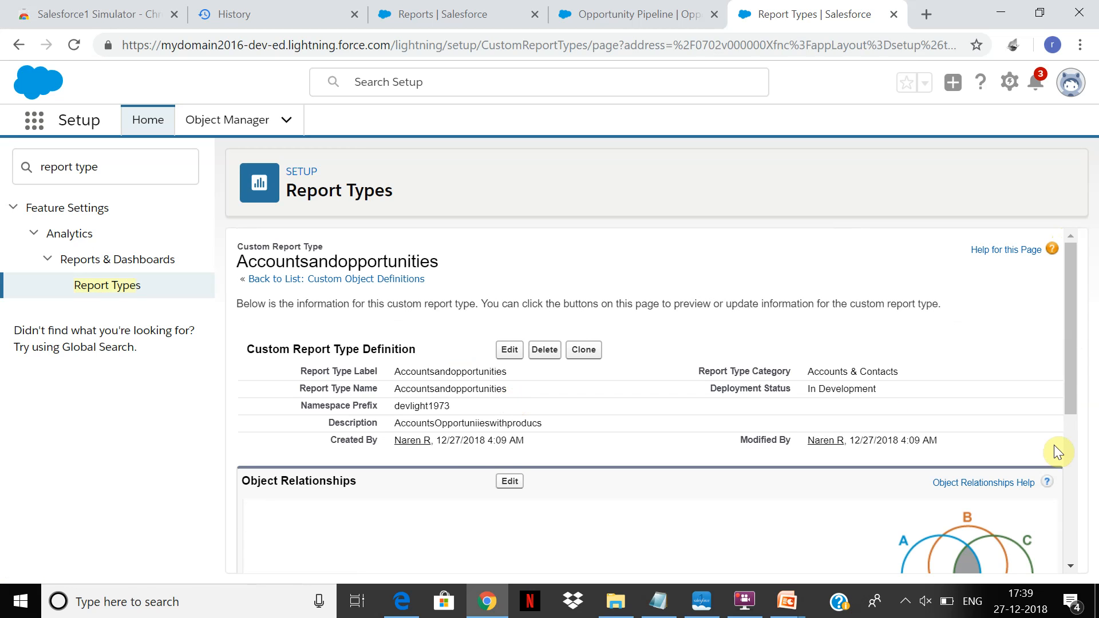
pyautogui.moveTo(1067, 284); pyautogui.dragTo(1057, 439)
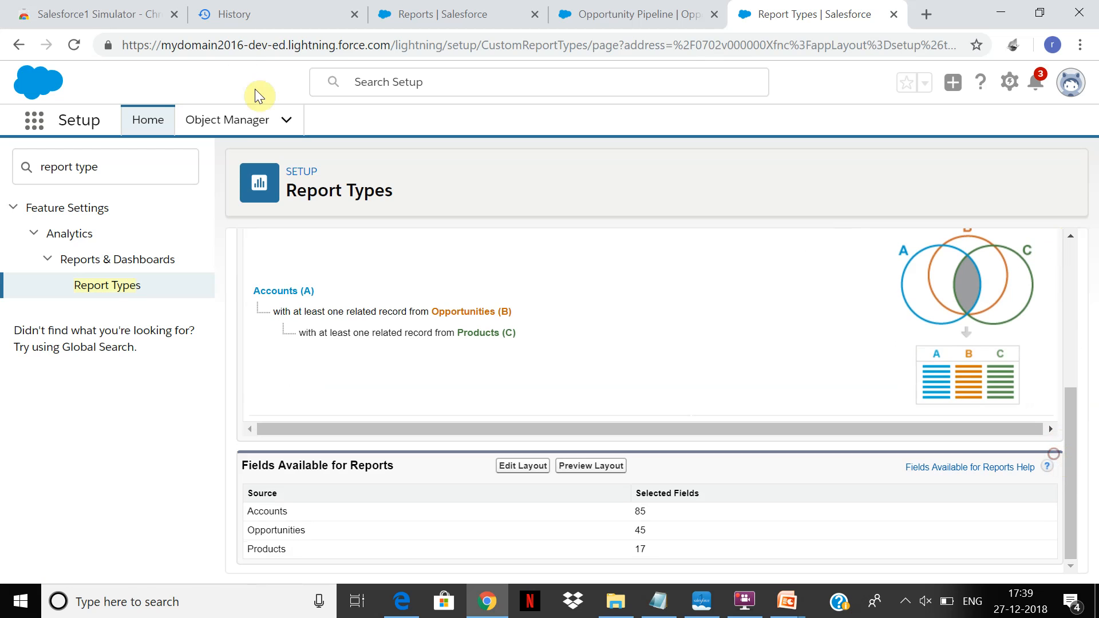
# Search the apps and items for reports and open the Reports page.
pyautogui.click(228, 125)
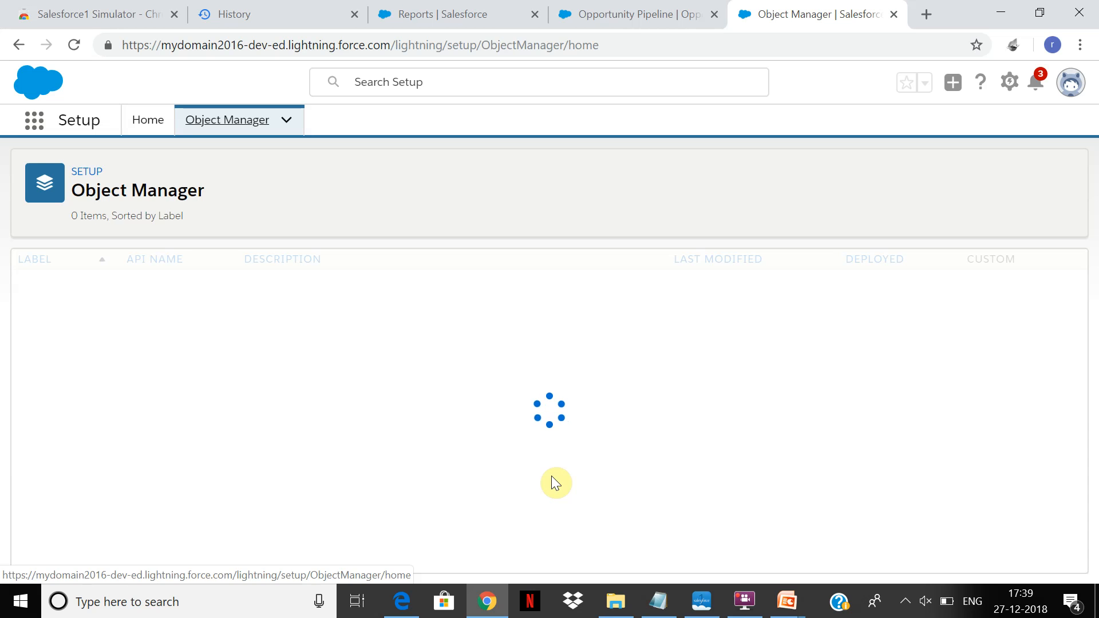
pyautogui.click(35, 120)
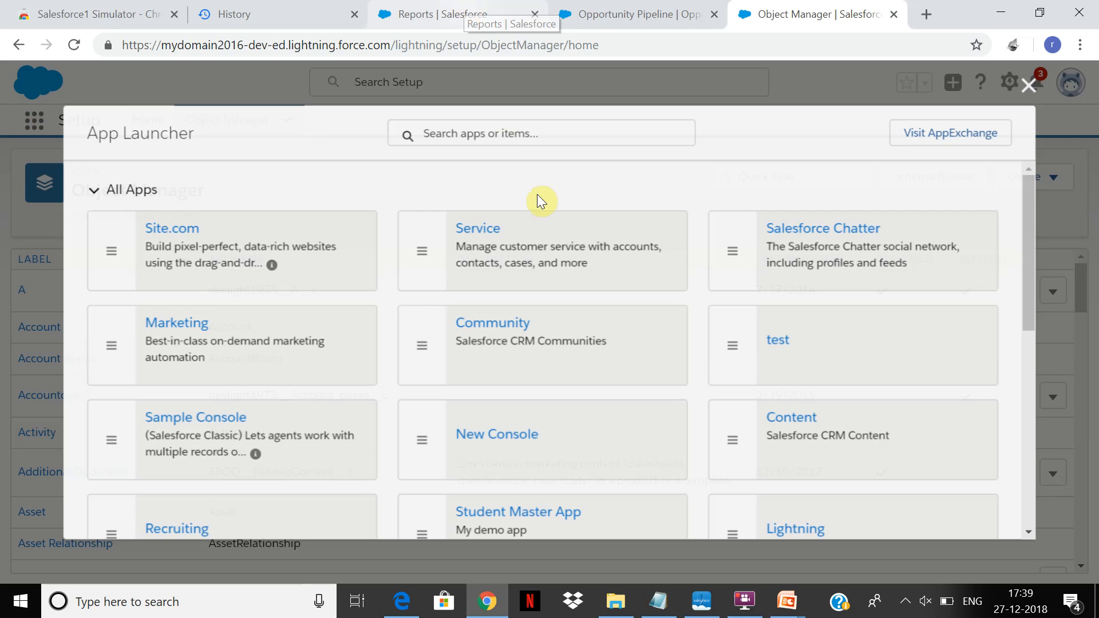
pyautogui.write('rep')
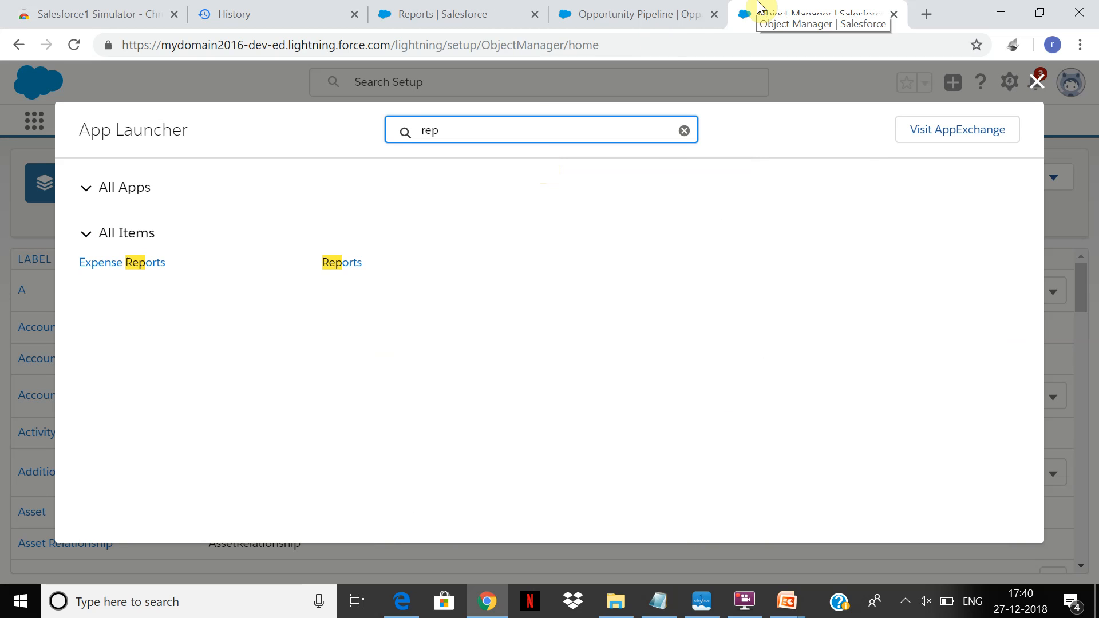
pyautogui.write('orts')
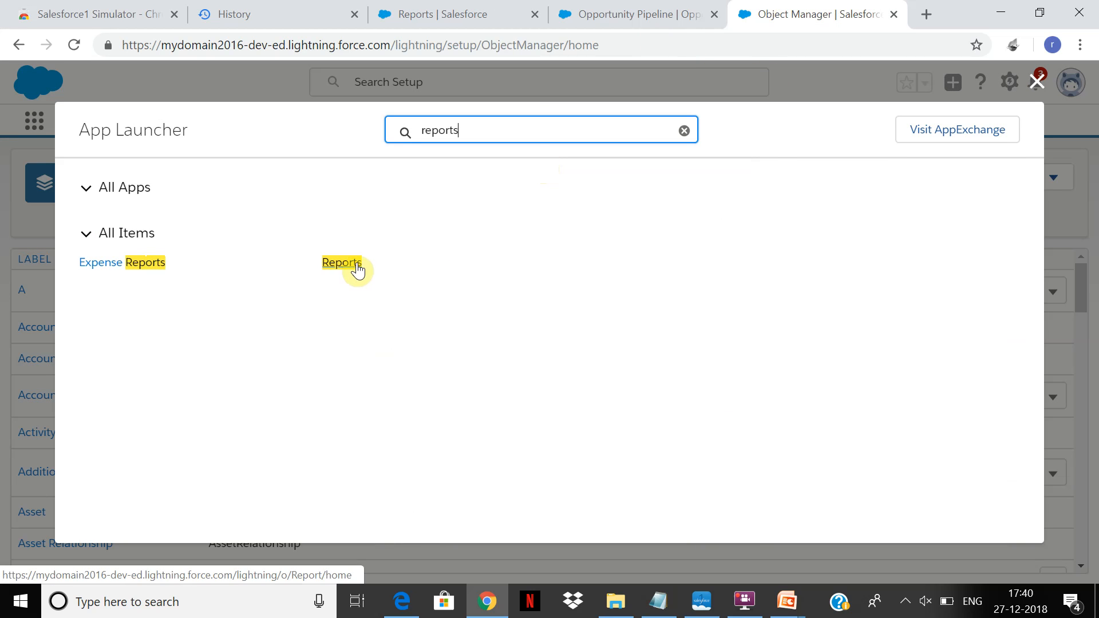
pyautogui.click(350, 264)
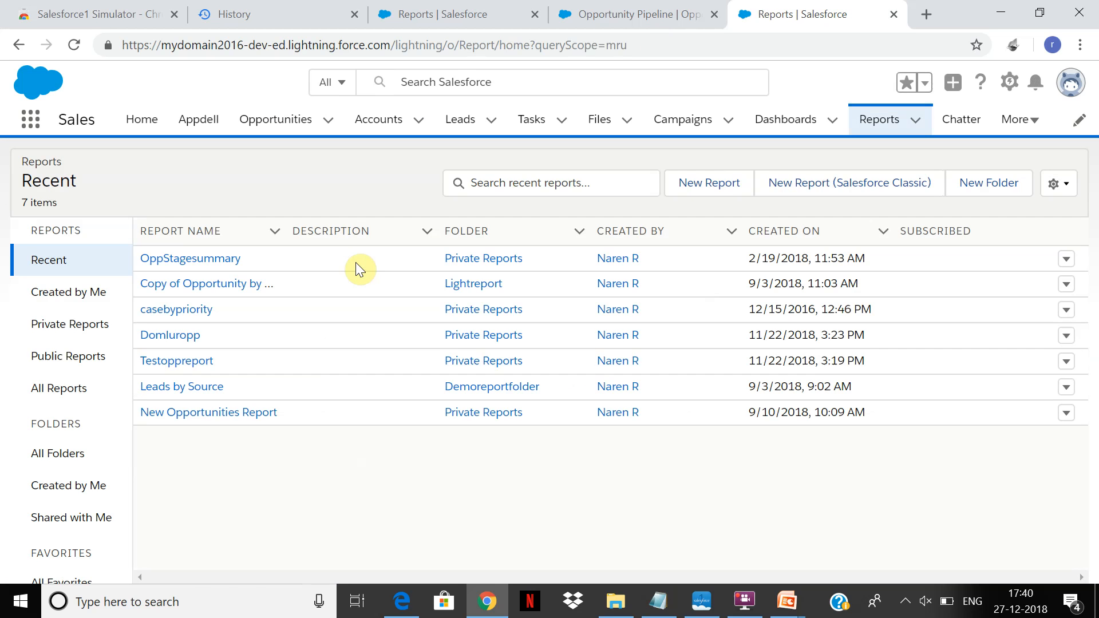
# Create a new report using the Accountsandopportunities report type from the Accounts & Contacts category.
pyautogui.click(713, 194)
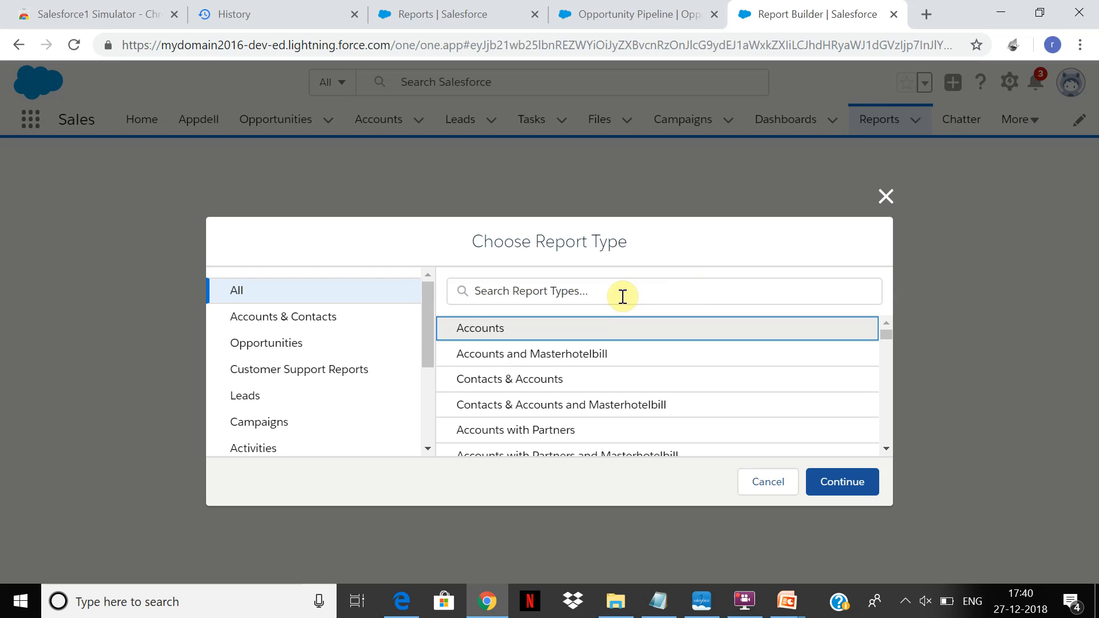
pyautogui.click(280, 326)
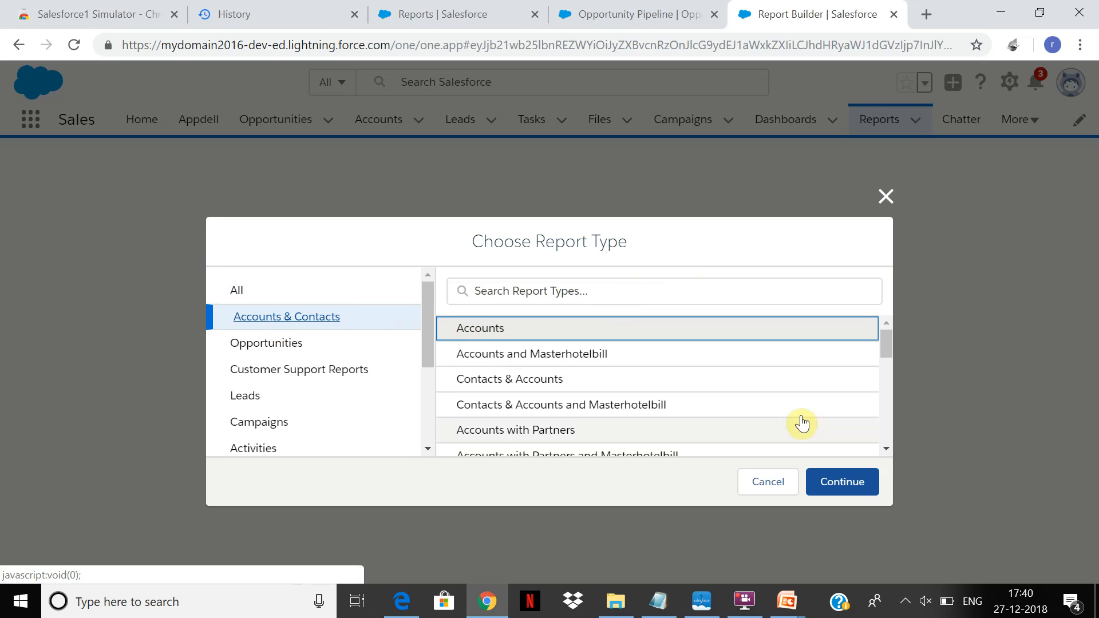
pyautogui.moveTo(884, 344); pyautogui.dragTo(877, 443)
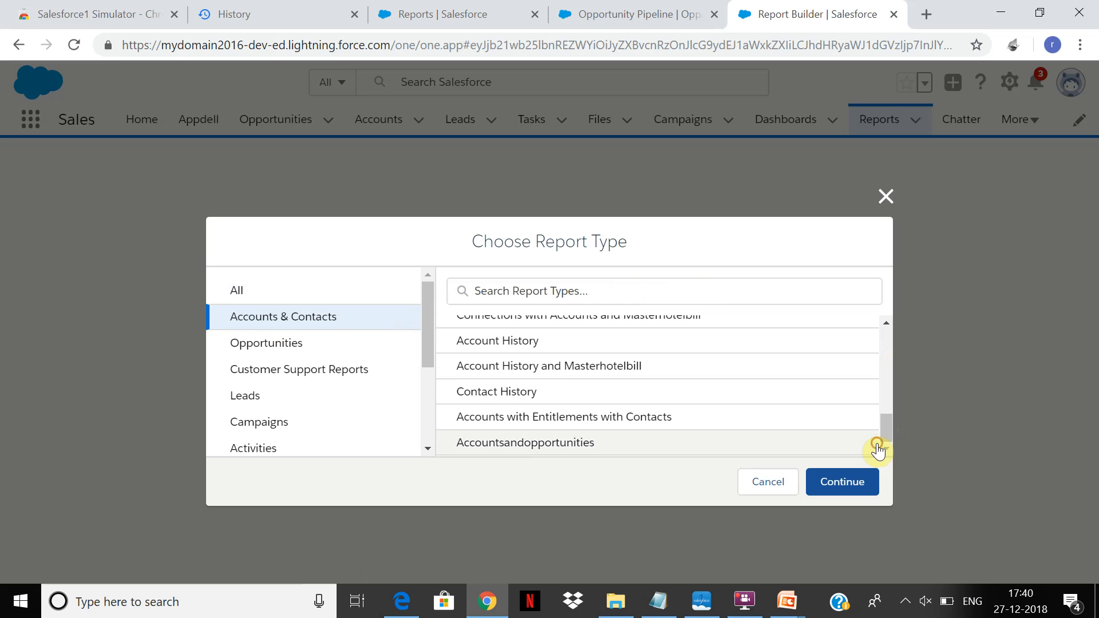
pyautogui.click(535, 445)
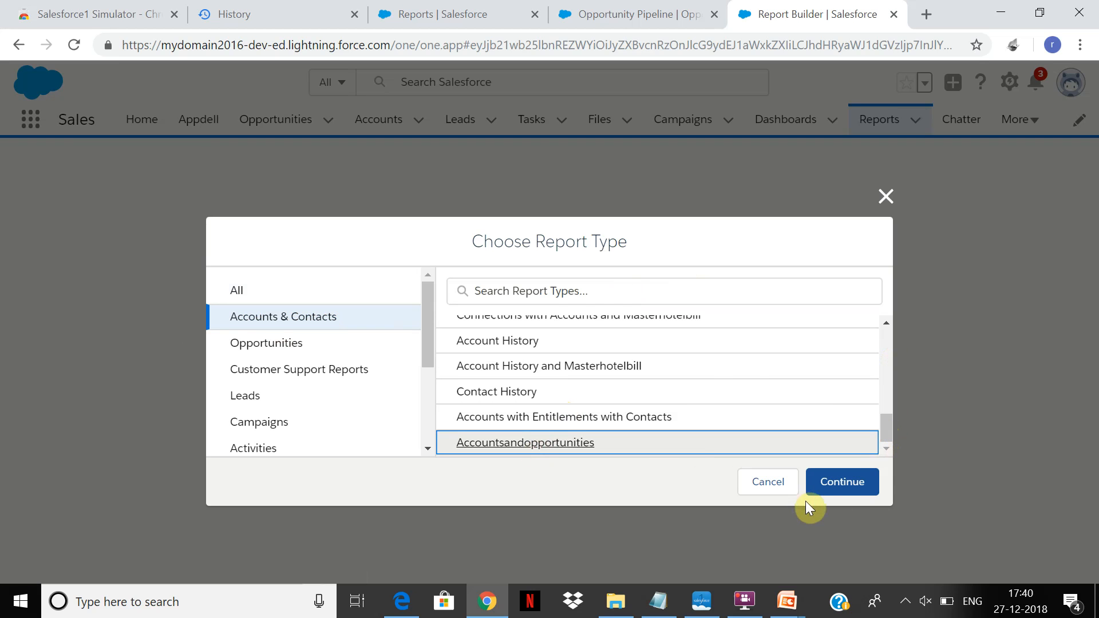
pyautogui.click(849, 482)
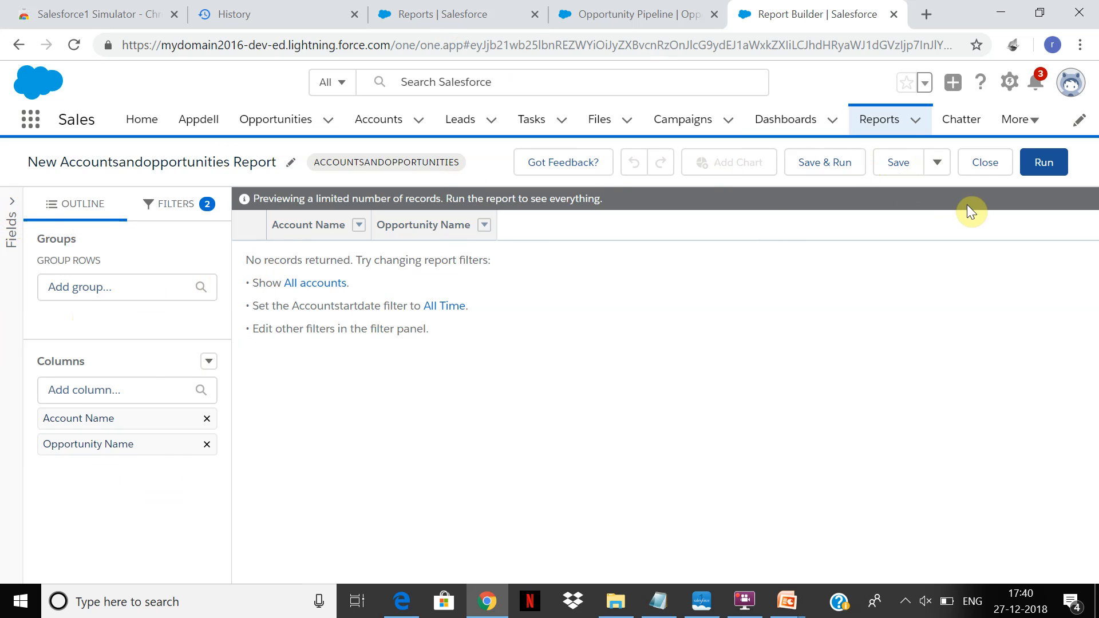
# Show the fields available to the report and view the options of the Account Name column.
pyautogui.click(12, 234)
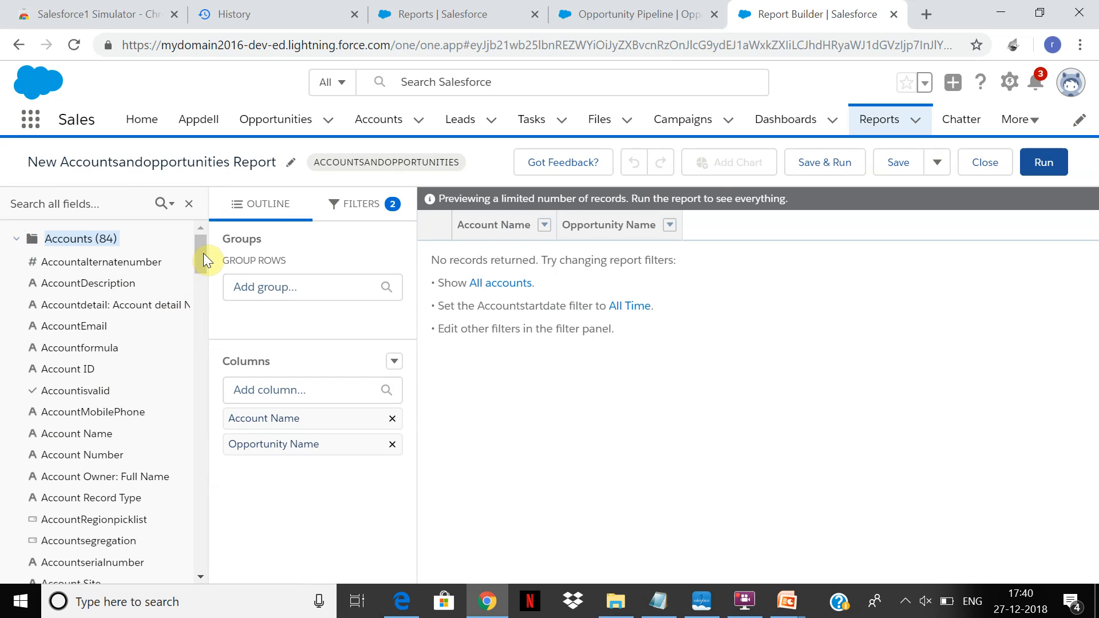
pyautogui.click(90, 438)
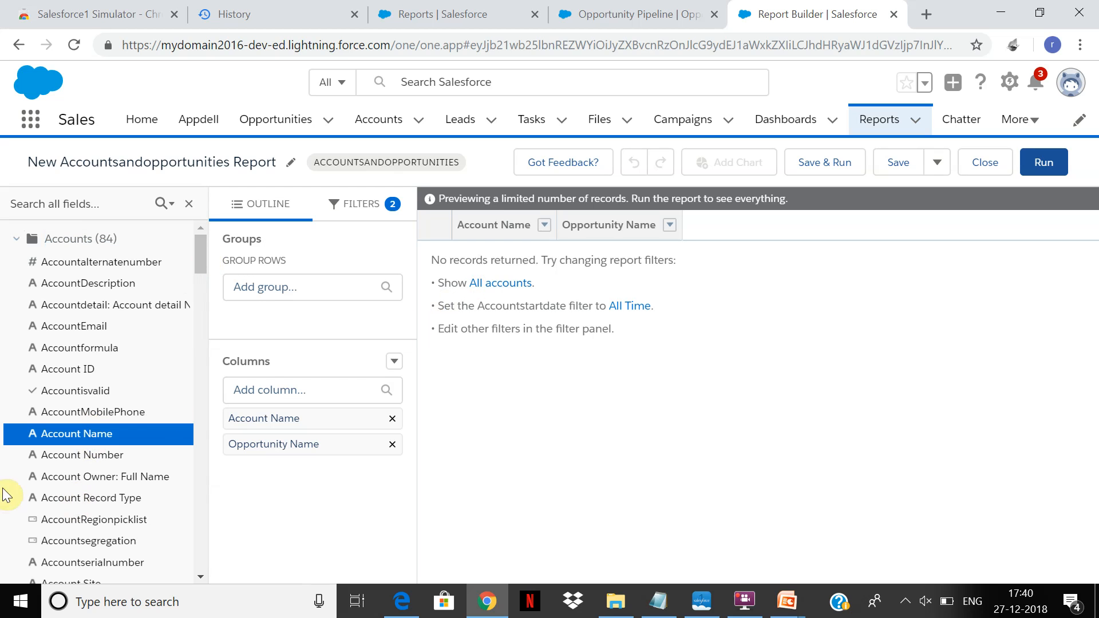
pyautogui.click(545, 226)
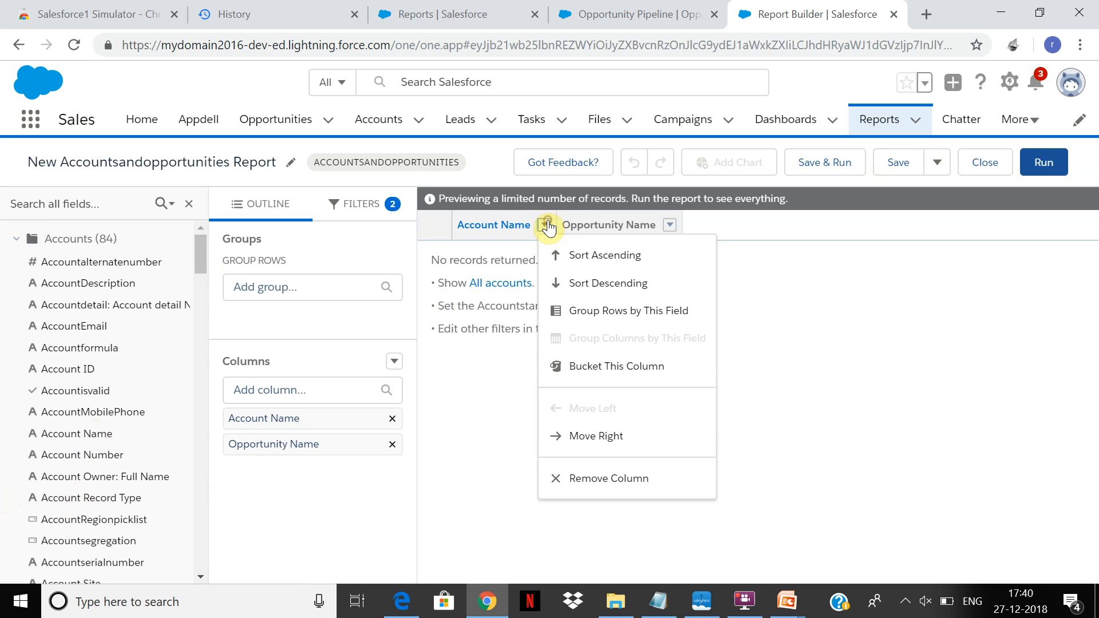
pyautogui.click(477, 373)
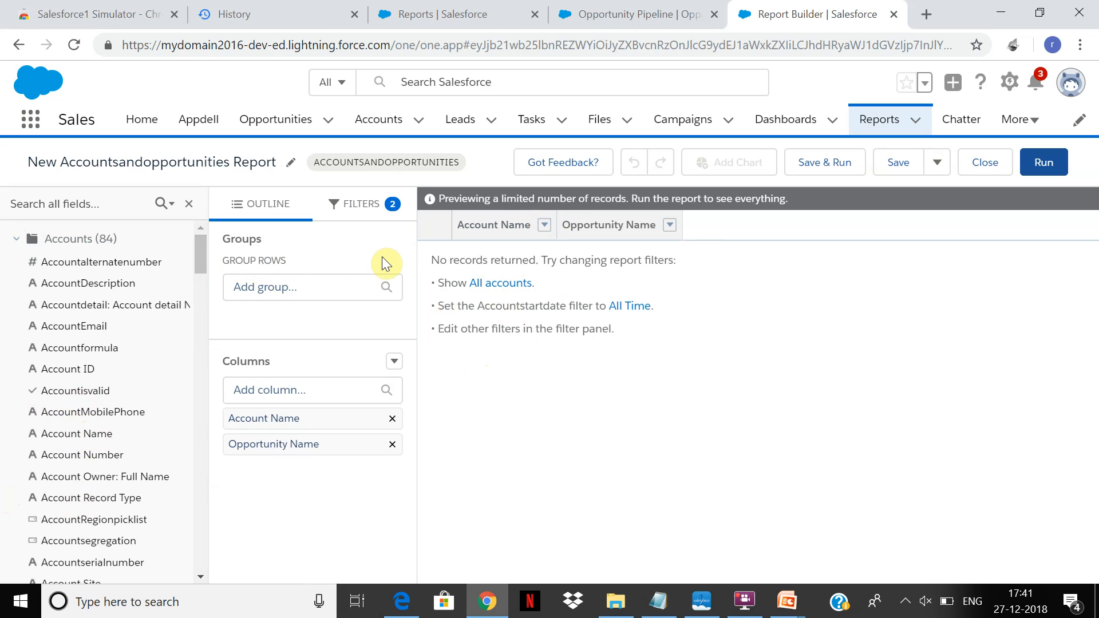
# Run the report to check its results and return to editing it.
pyautogui.click(1041, 164)
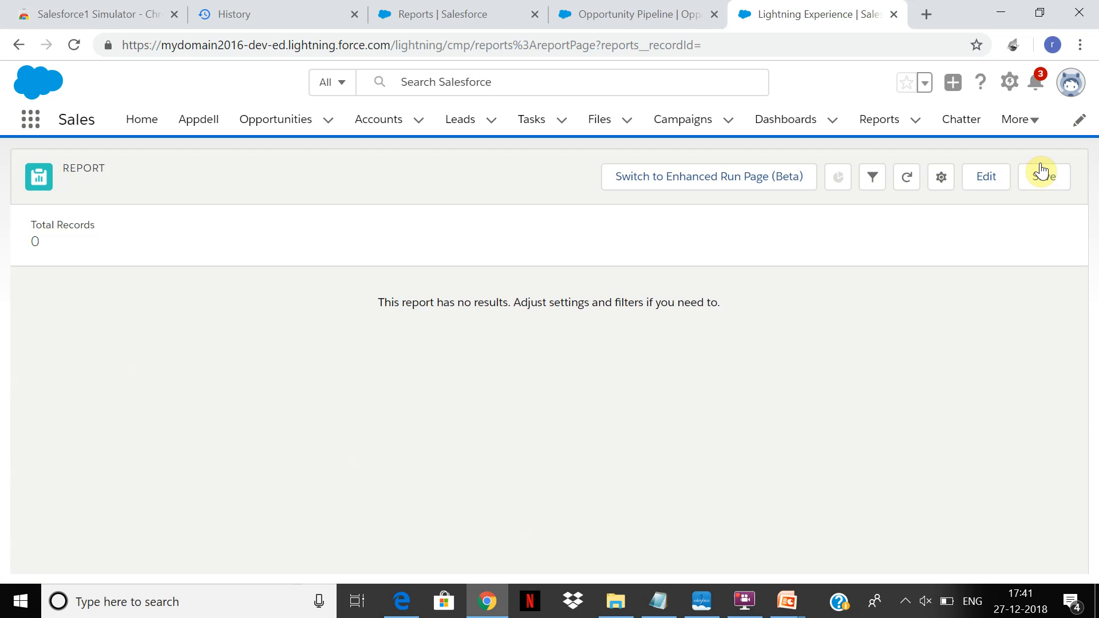
pyautogui.click(995, 183)
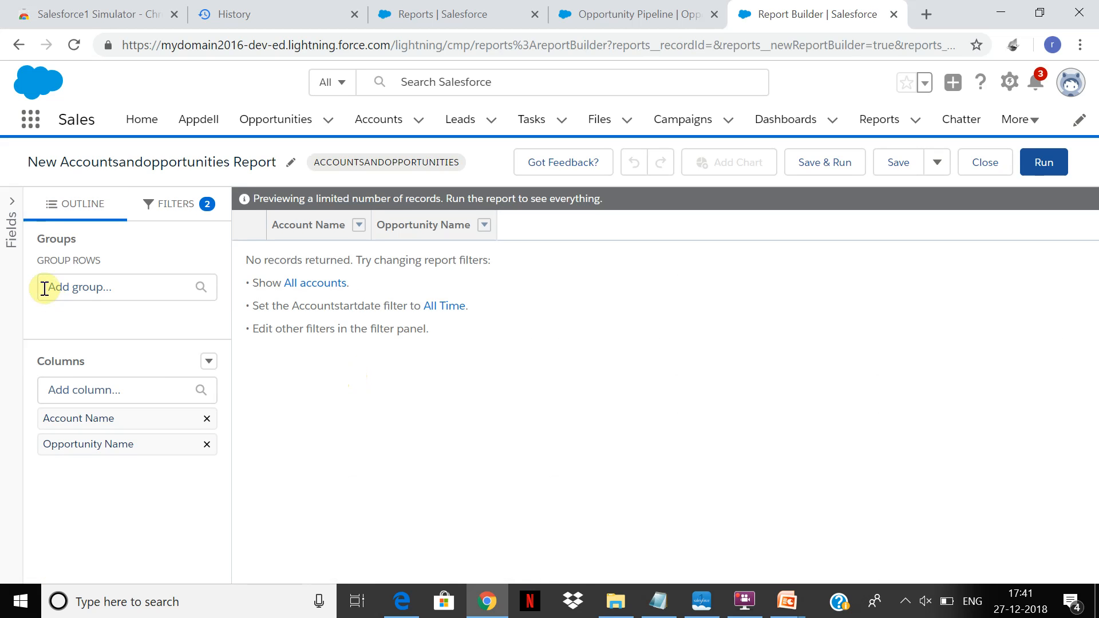
pyautogui.click(744, 600)
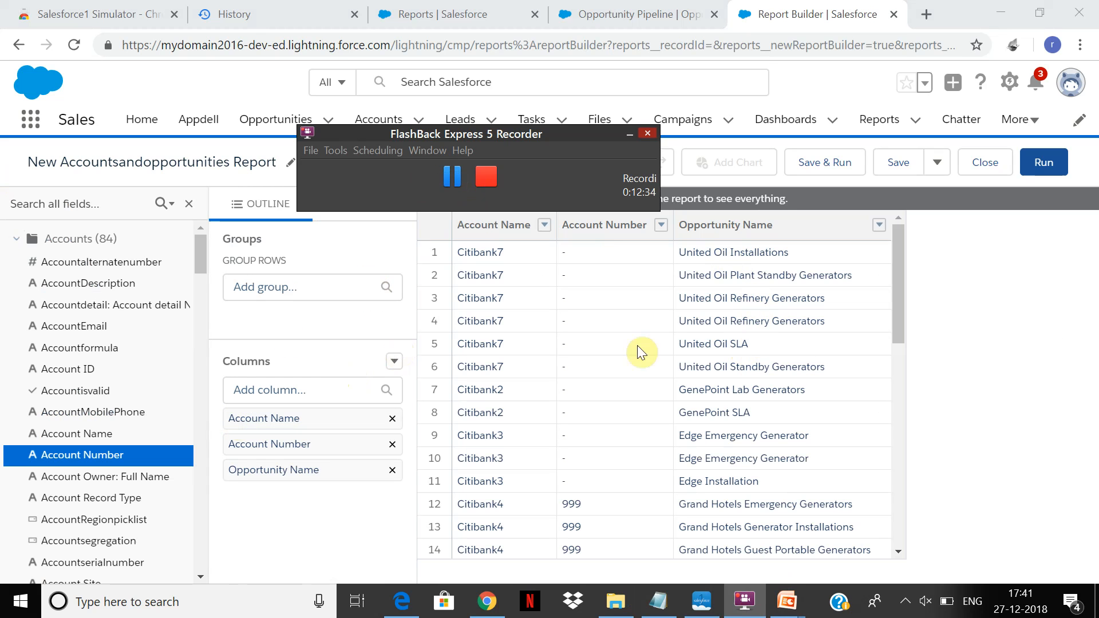
pyautogui.click(899, 303)
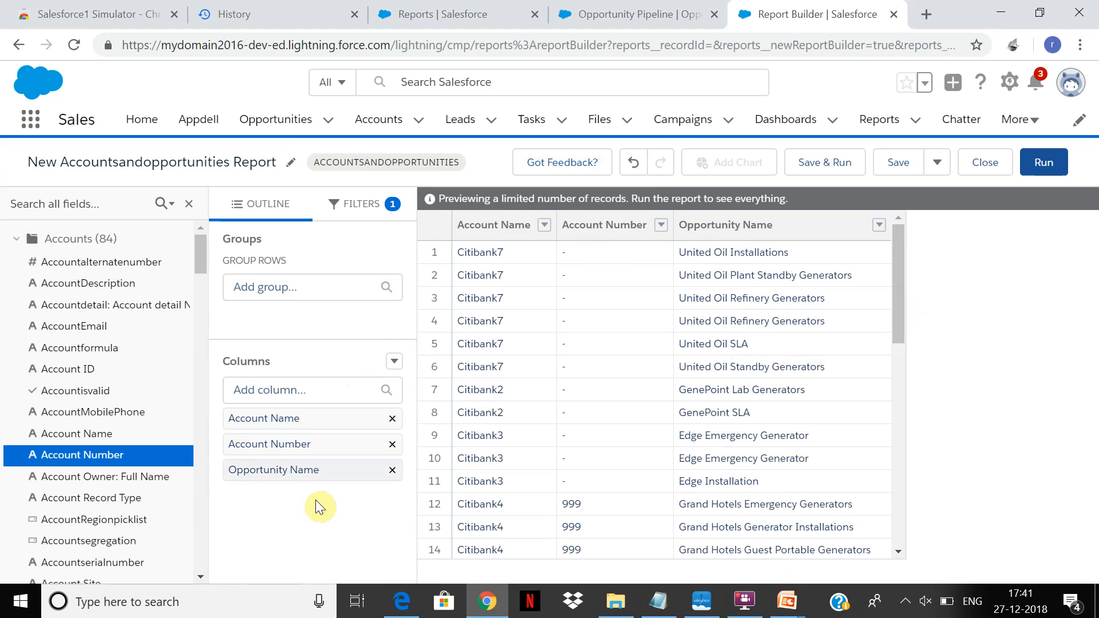
# Collapse the Accounts fields and add the Opportunities Amount field as a column after Opportunity Name.
pyautogui.click(16, 238)
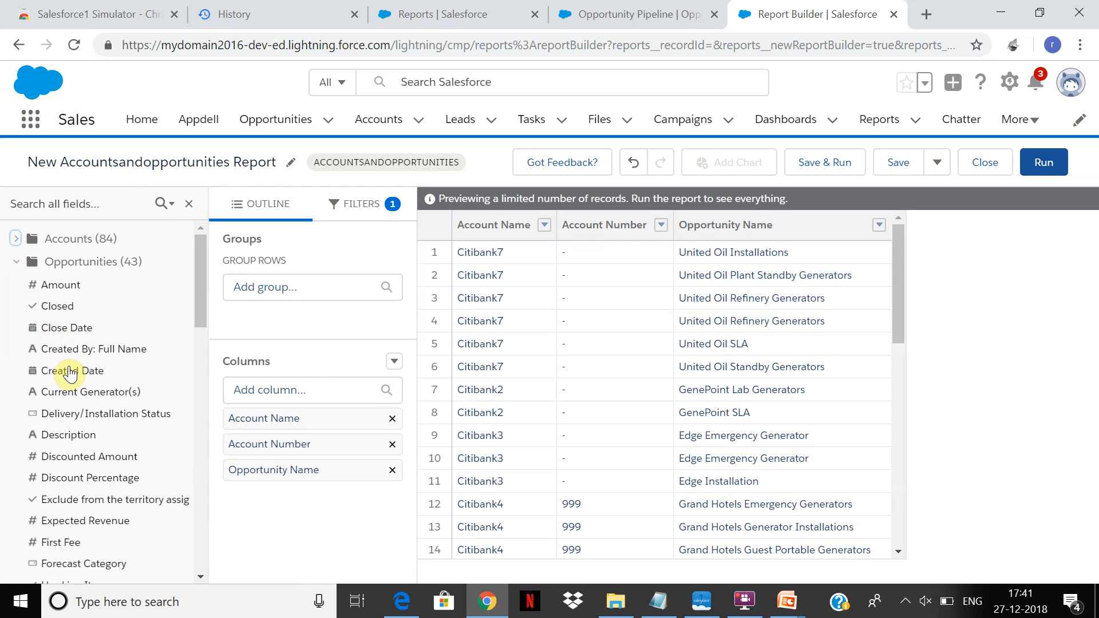
pyautogui.moveTo(64, 285); pyautogui.dragTo(897, 225)
pyautogui.moveTo(68, 285)
pyautogui.mouseDown()
pyautogui.moveTo(689, 336)
pyautogui.moveTo(851, 309)
pyautogui.moveTo(851, 284)
pyautogui.mouseUp()
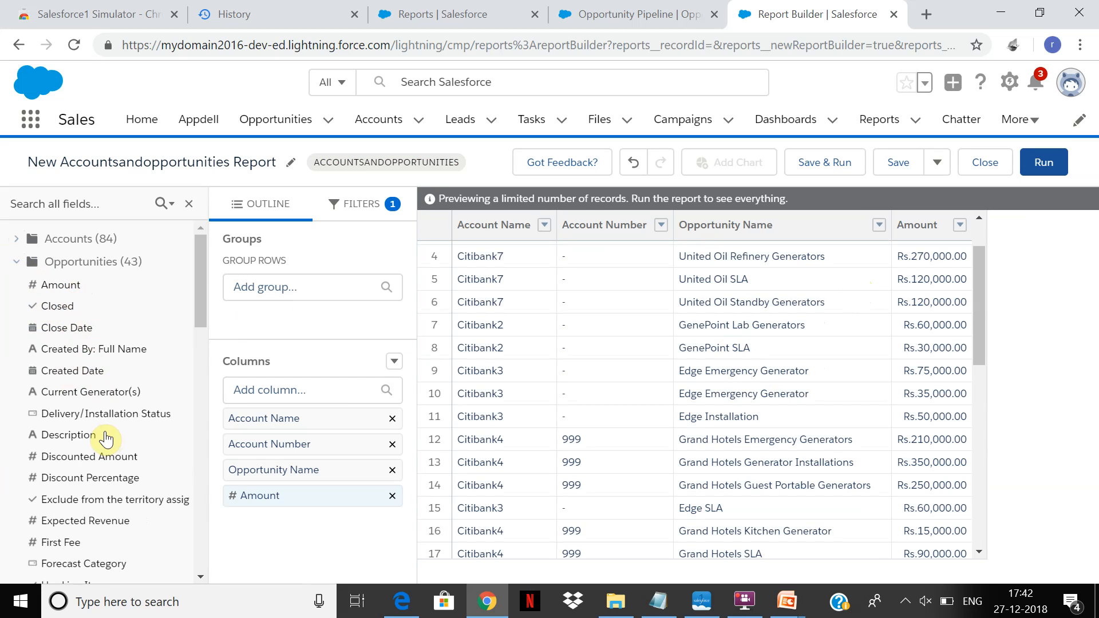
# Add the Opportunities Expected Revenue field as a column after Amount.
pyautogui.moveTo(199, 294); pyautogui.dragTo(197, 339)
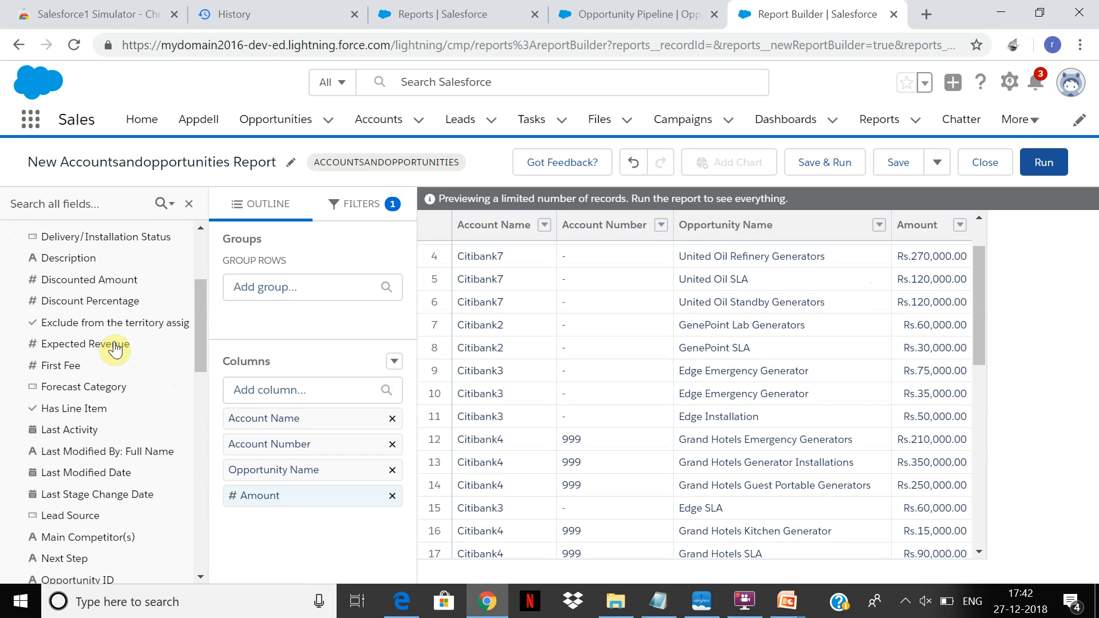
pyautogui.moveTo(115, 347); pyautogui.dragTo(956, 284)
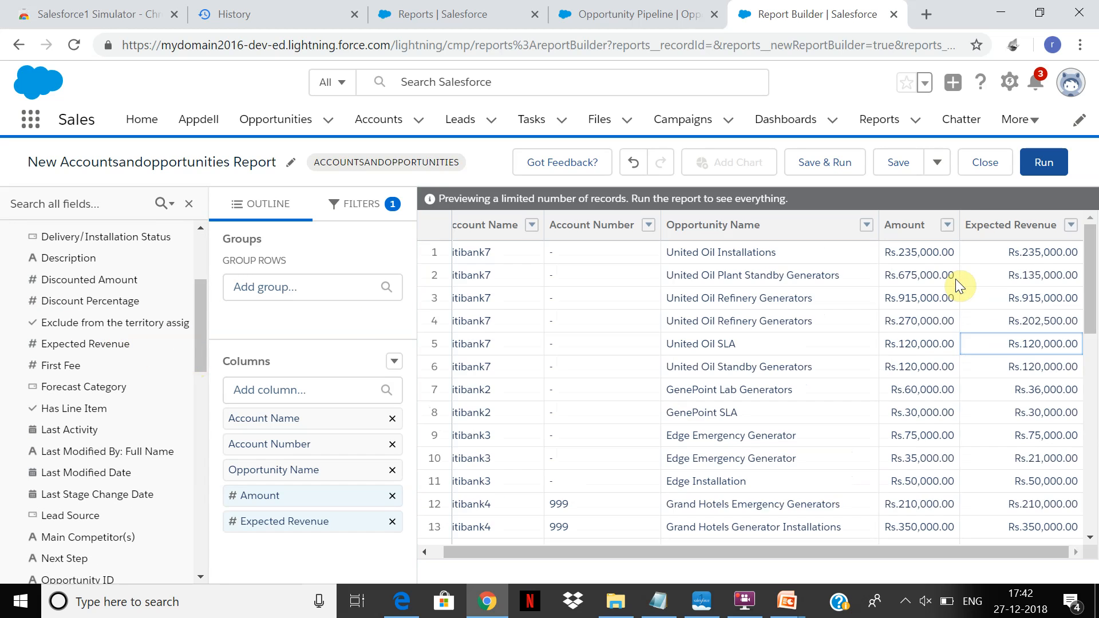
pyautogui.moveTo(504, 556); pyautogui.dragTo(403, 551)
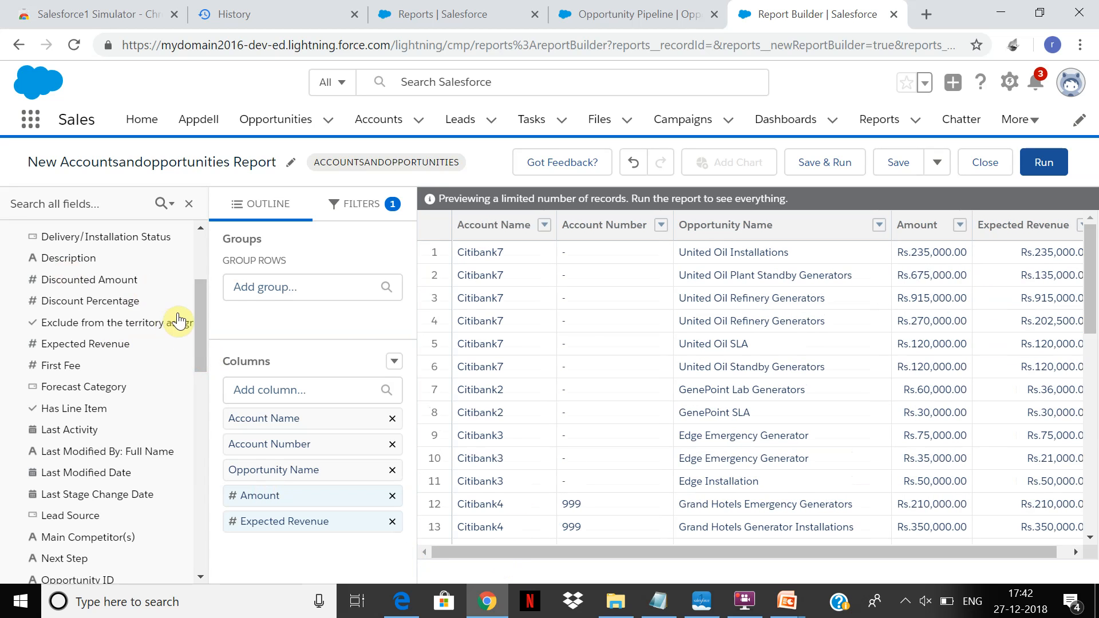
# Save the report as New Accountsandopportunities Report and dismiss the notification.
pyautogui.moveTo(203, 311); pyautogui.dragTo(198, 87)
pyautogui.click(896, 166)
pyautogui.click(623, 376)
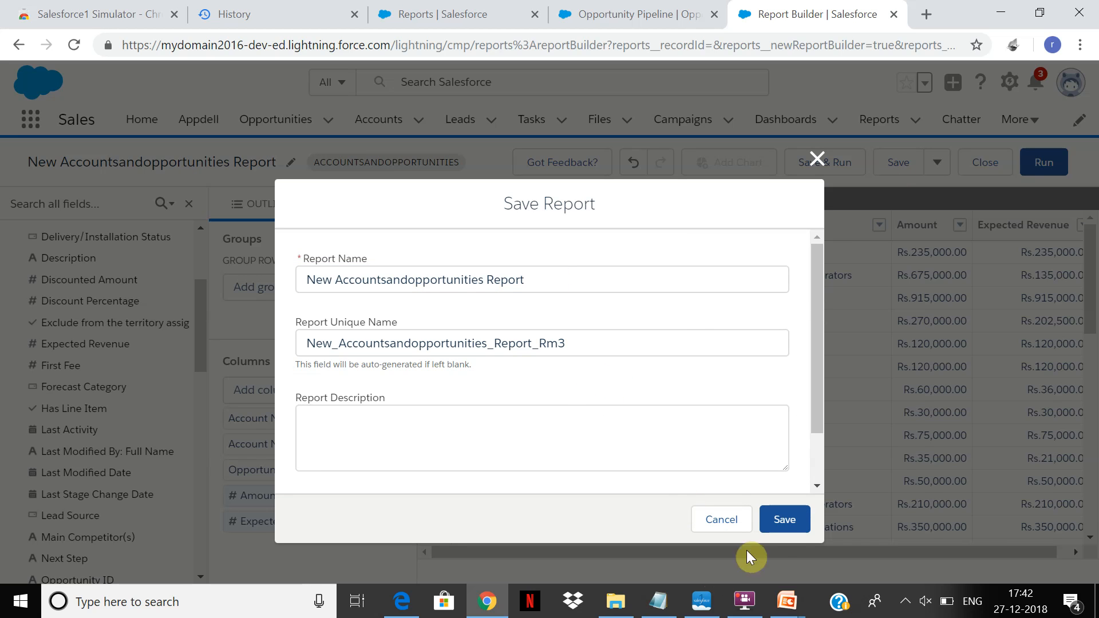
pyautogui.click(797, 521)
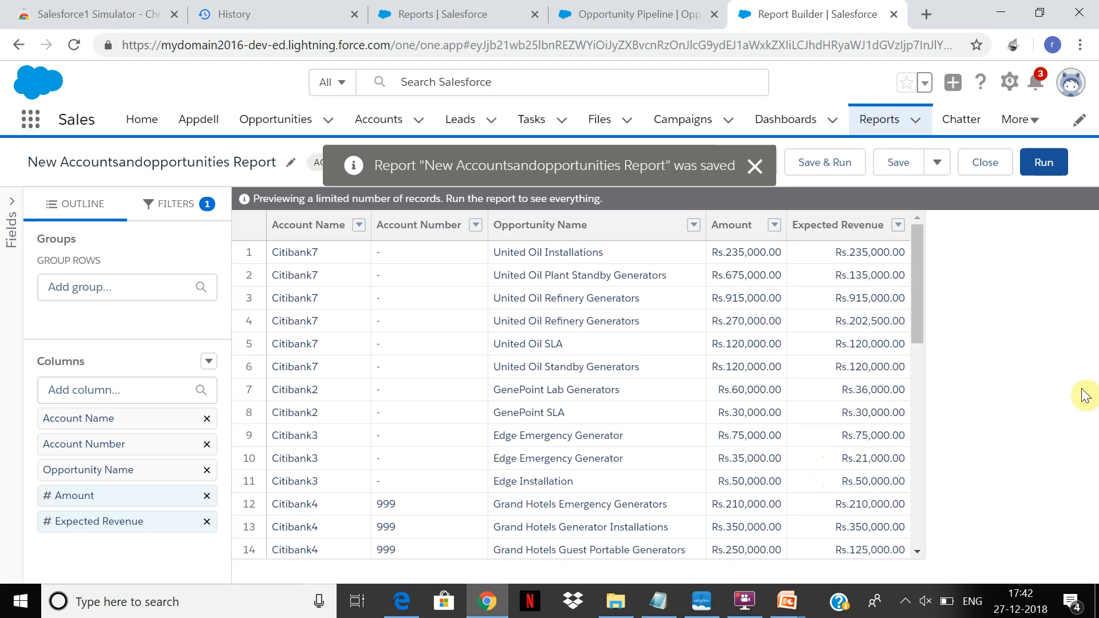
pyautogui.click(754, 167)
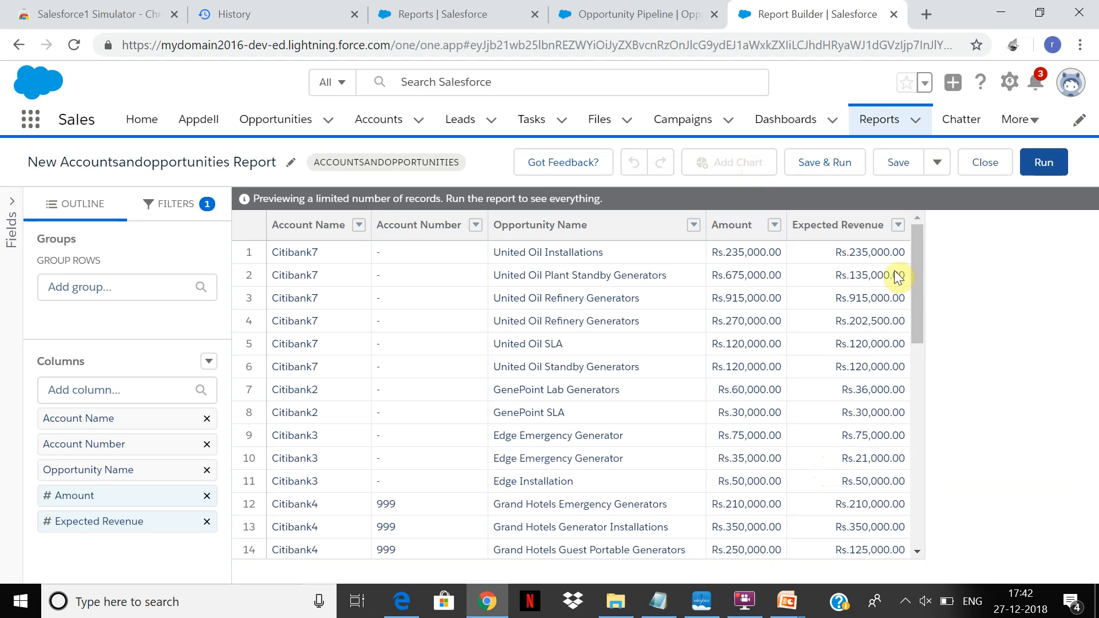
# Group the report rows by Account Name.
pyautogui.moveTo(916, 266); pyautogui.dragTo(885, 239)
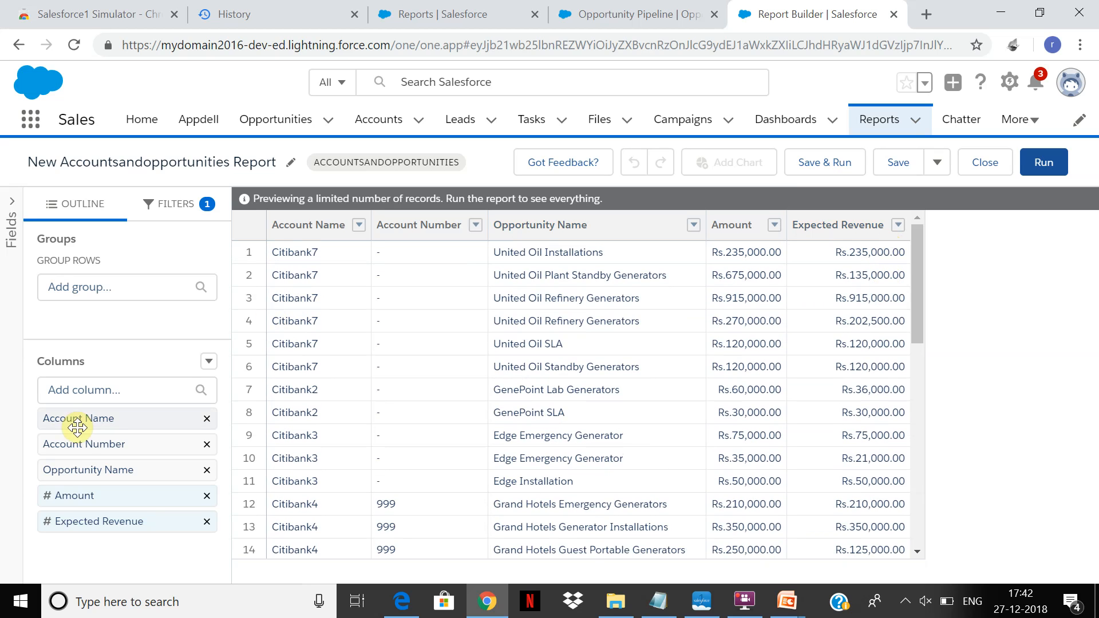
pyautogui.moveTo(77, 424); pyautogui.dragTo(98, 285)
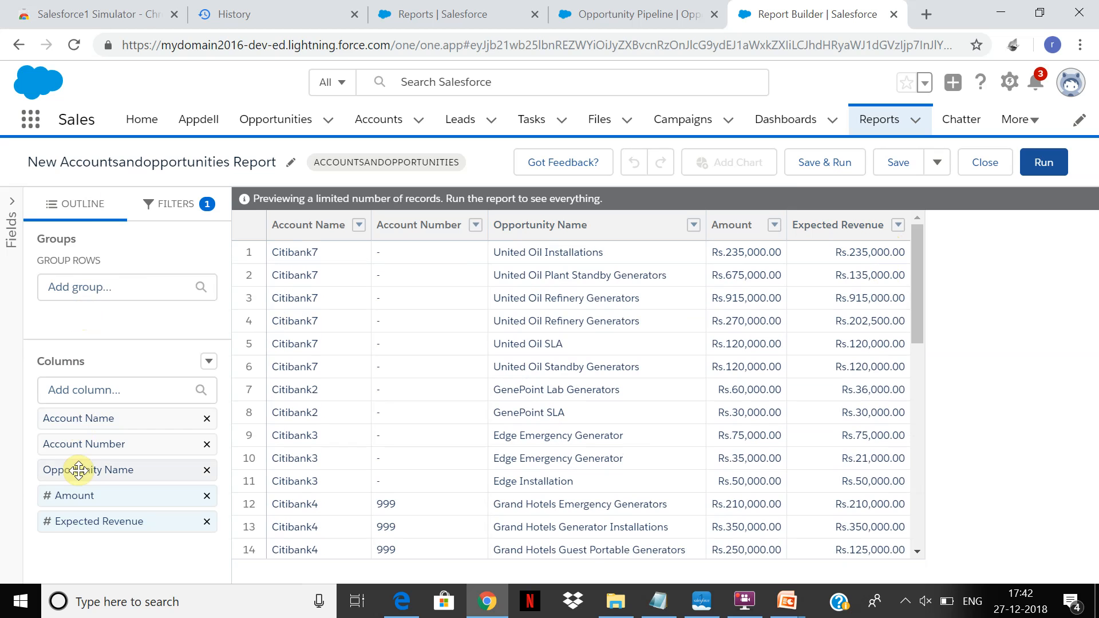
pyautogui.click(99, 284)
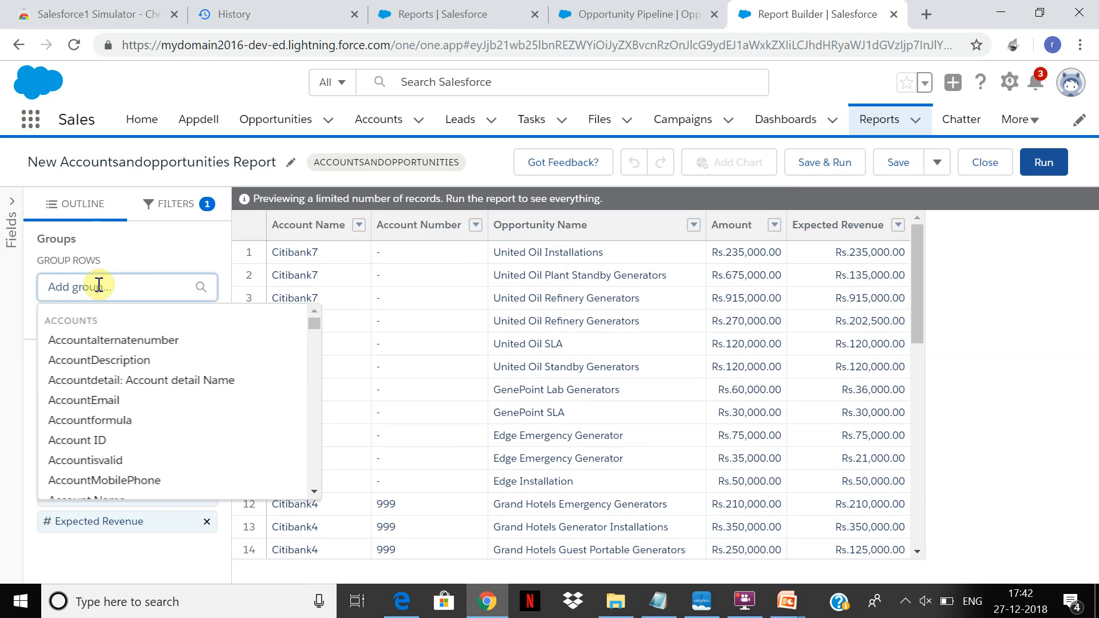
pyautogui.write('Account')
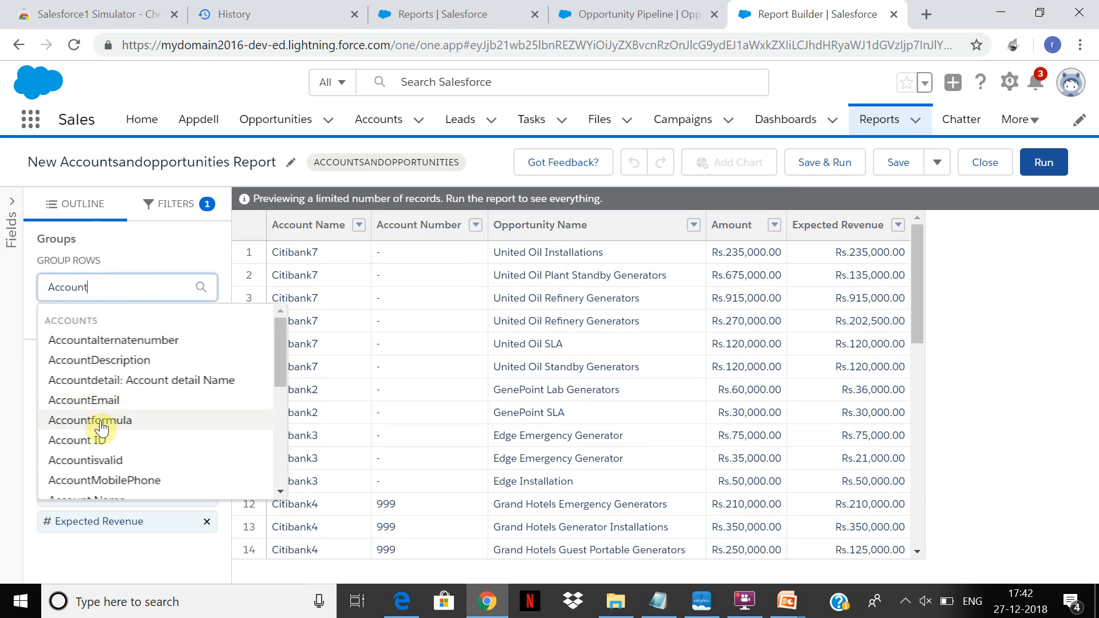
pyautogui.scroll(-3, 278, 469)
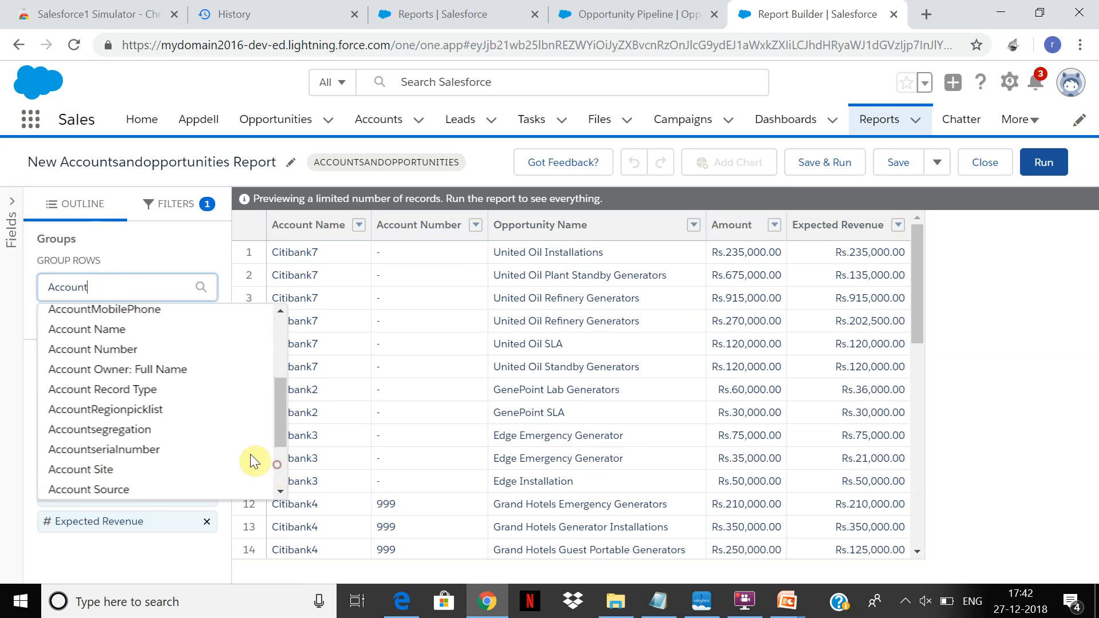
pyautogui.click(153, 335)
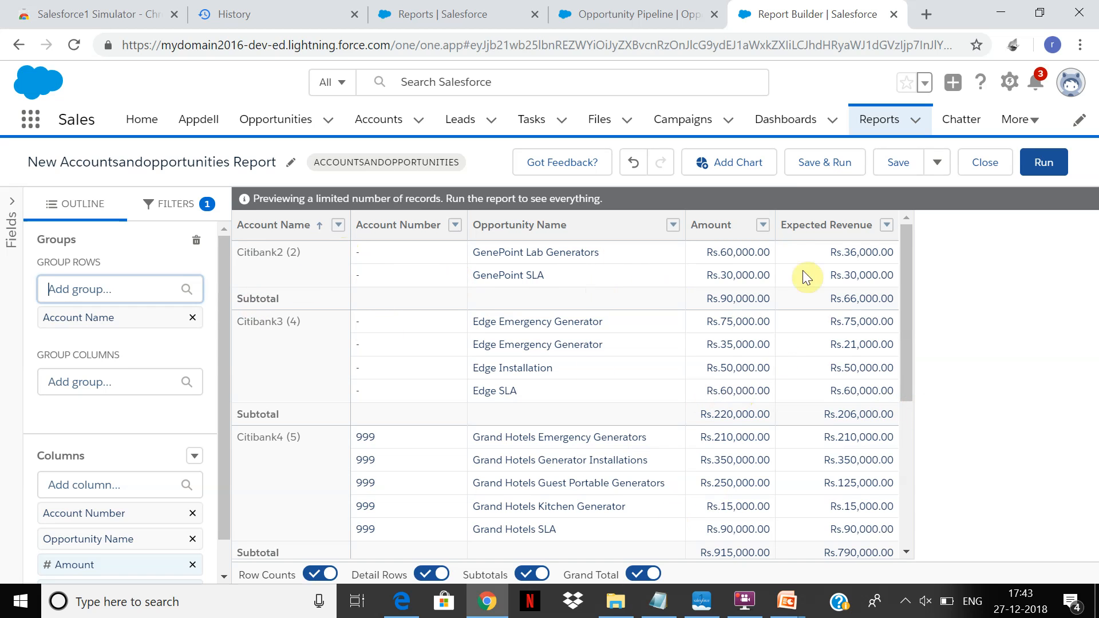
pyautogui.moveTo(908, 273); pyautogui.dragTo(882, 223)
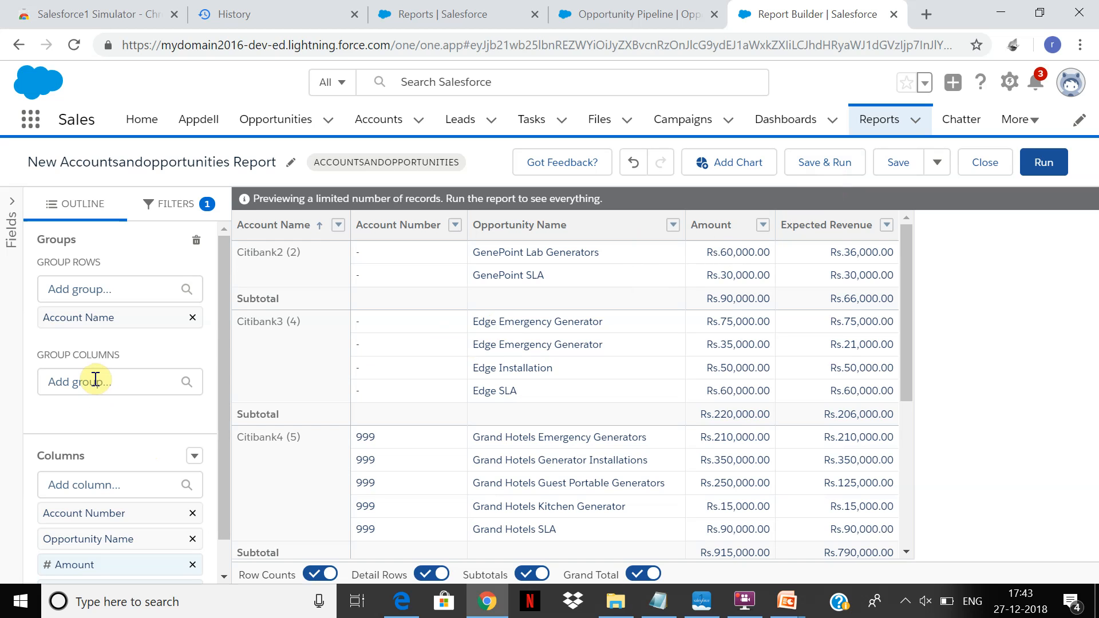
# Show the available fields again, search them for "sta" and add the Opportunities Stage field as a column between Amount and Expected Revenue.
pyautogui.moveTo(219, 310); pyautogui.dragTo(202, 396)
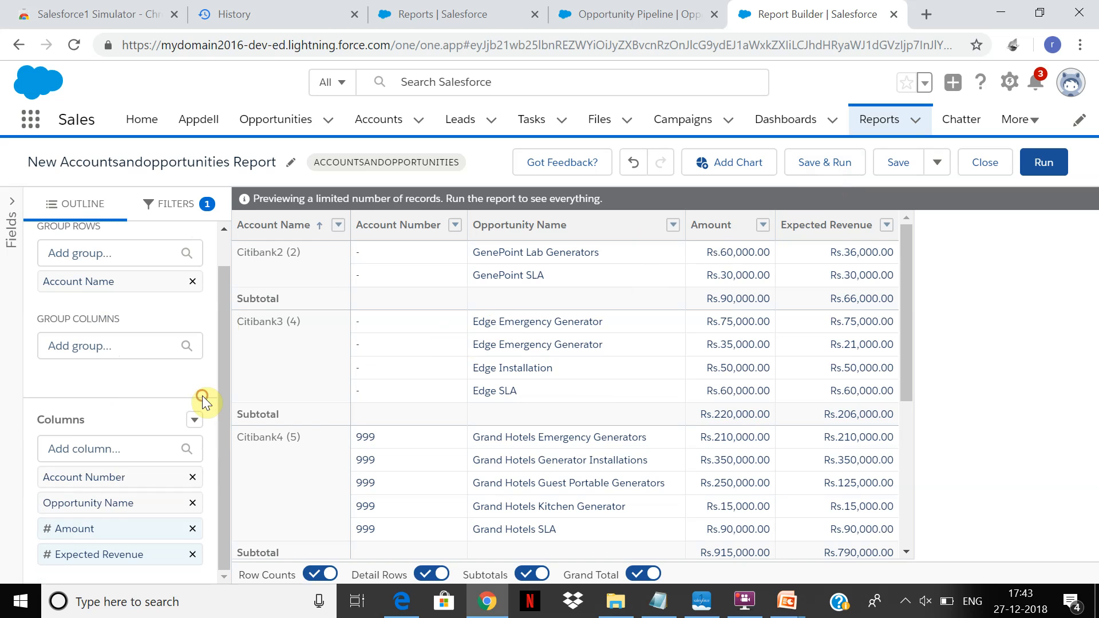
pyautogui.click(8, 205)
pyautogui.moveTo(200, 248); pyautogui.dragTo(188, 410)
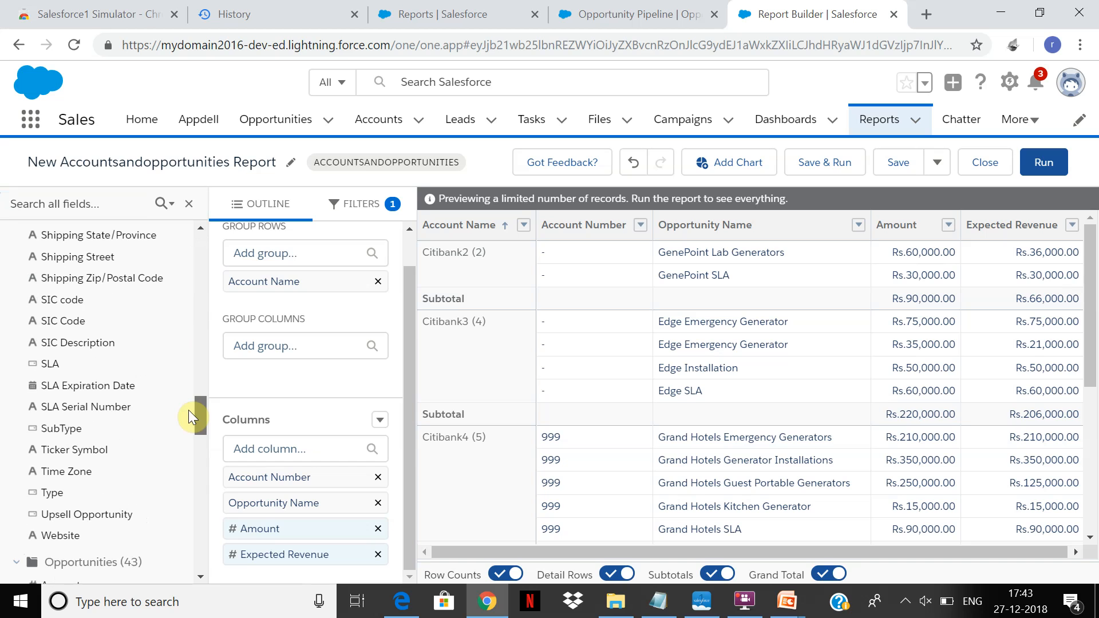
pyautogui.moveTo(202, 410)
pyautogui.mouseDown()
pyautogui.moveTo(202, 427)
pyautogui.moveTo(200, 398)
pyautogui.mouseUp()
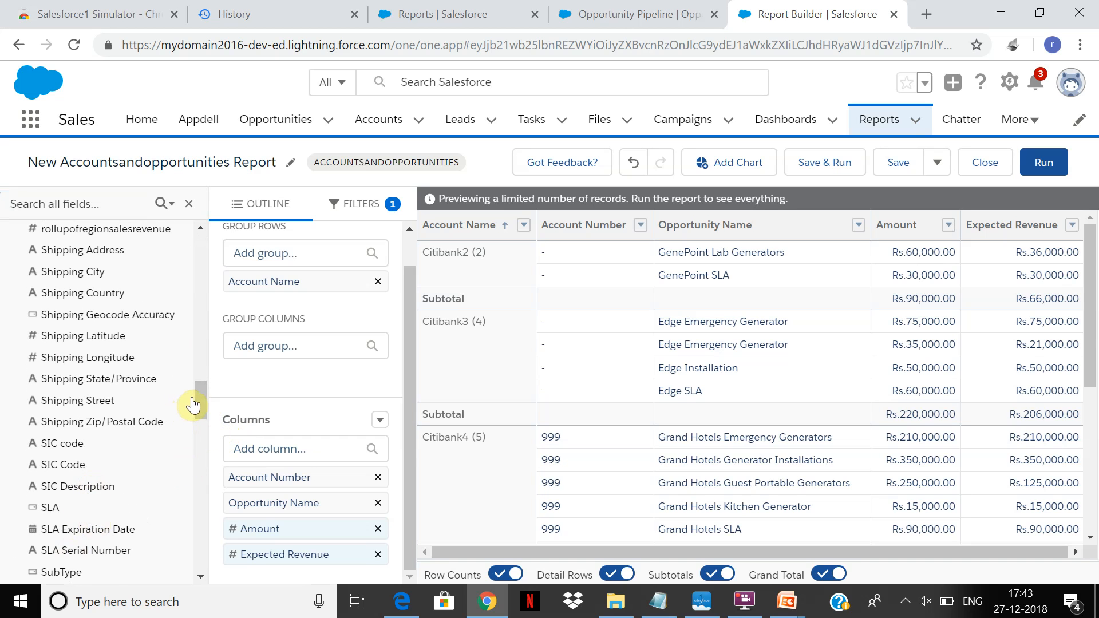
pyautogui.moveTo(199, 397); pyautogui.dragTo(215, 219)
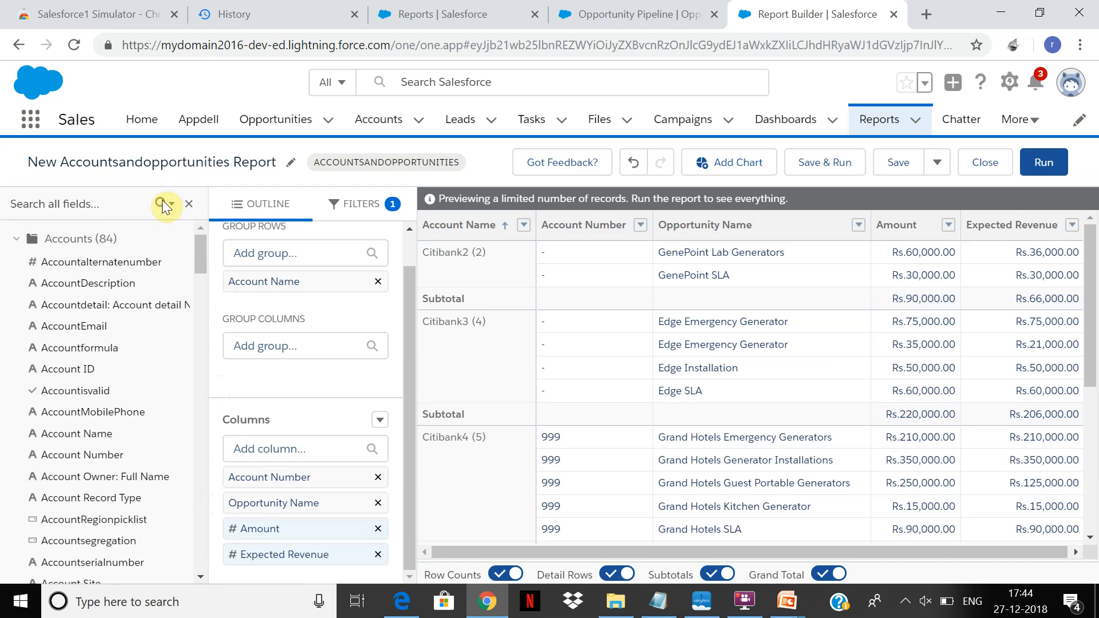
pyautogui.click(91, 200)
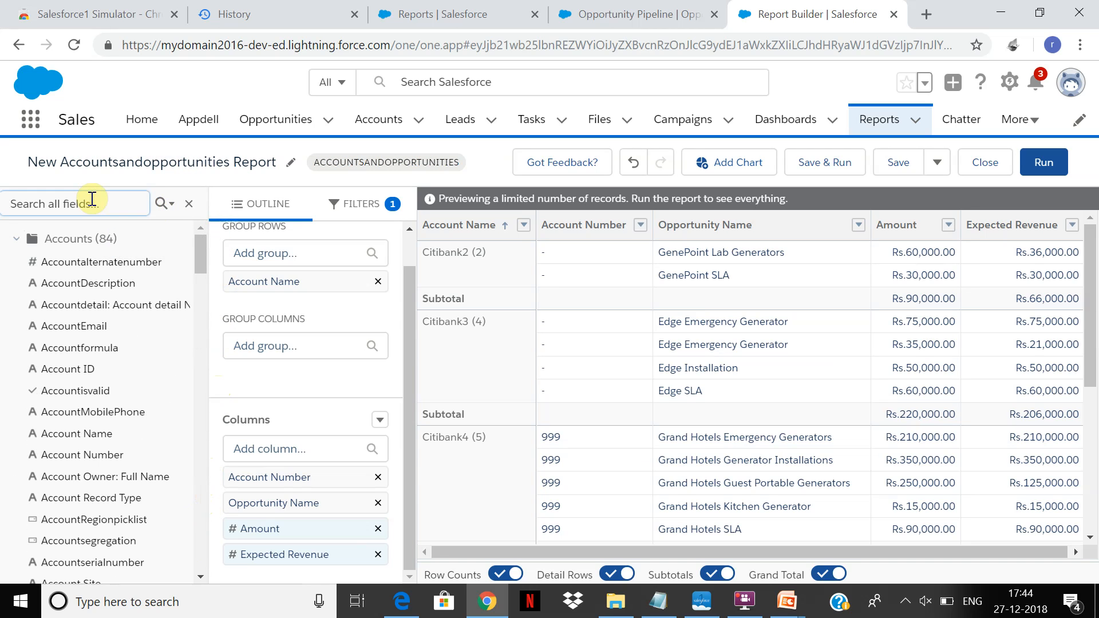
pyautogui.write('sta')
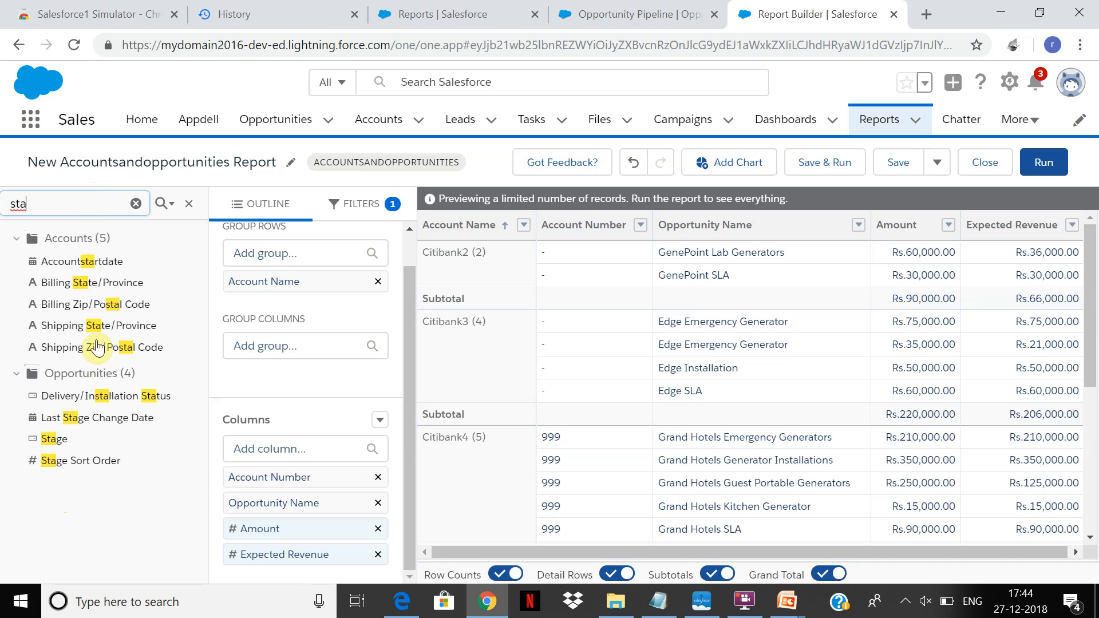
pyautogui.click(62, 442)
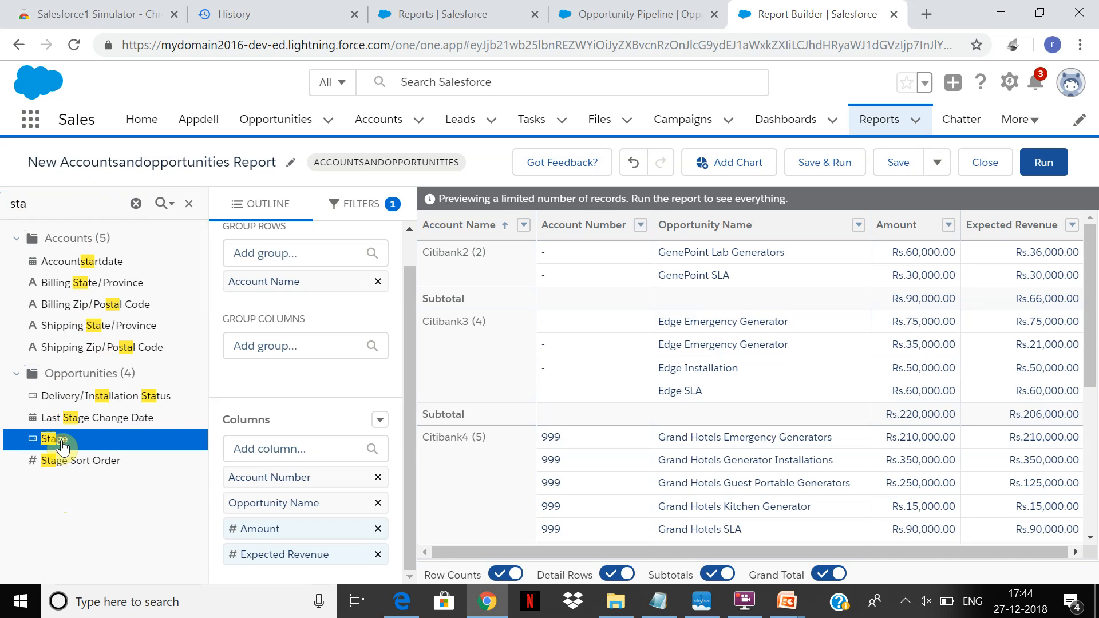
pyautogui.moveTo(172, 445); pyautogui.dragTo(924, 349)
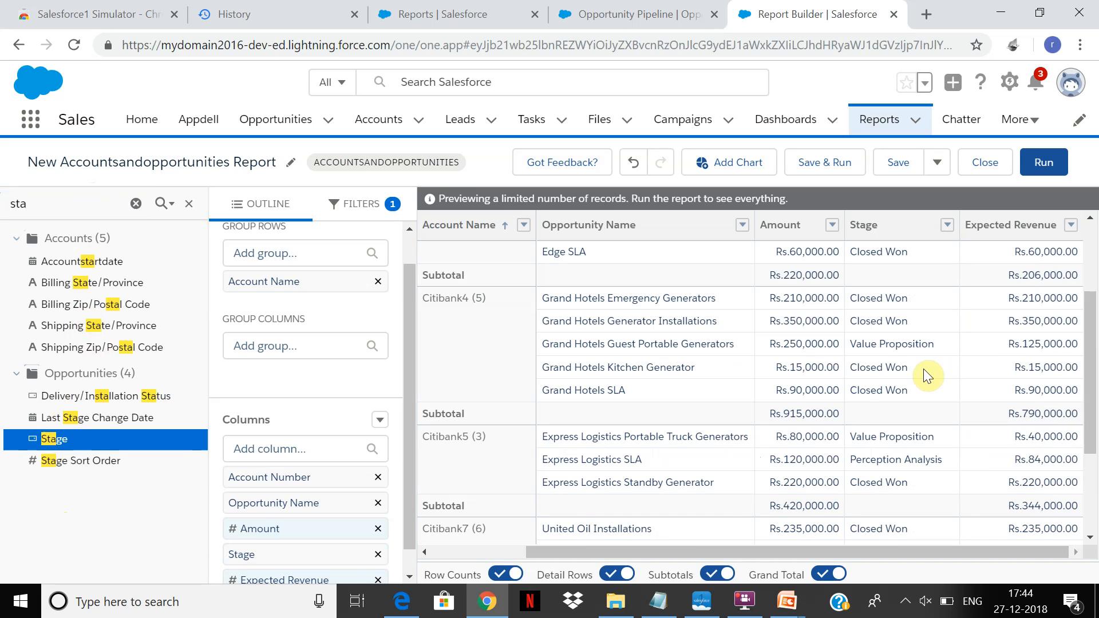
pyautogui.moveTo(892, 554); pyautogui.dragTo(797, 553)
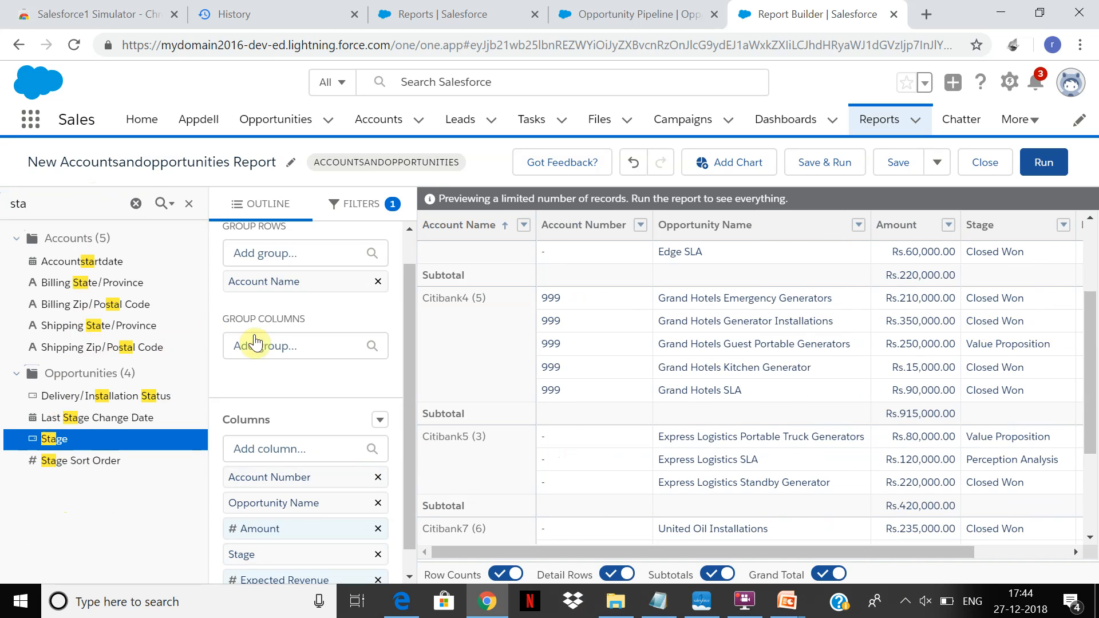
# Group the report columns by the Opportunities Stage field.
pyautogui.click(275, 348)
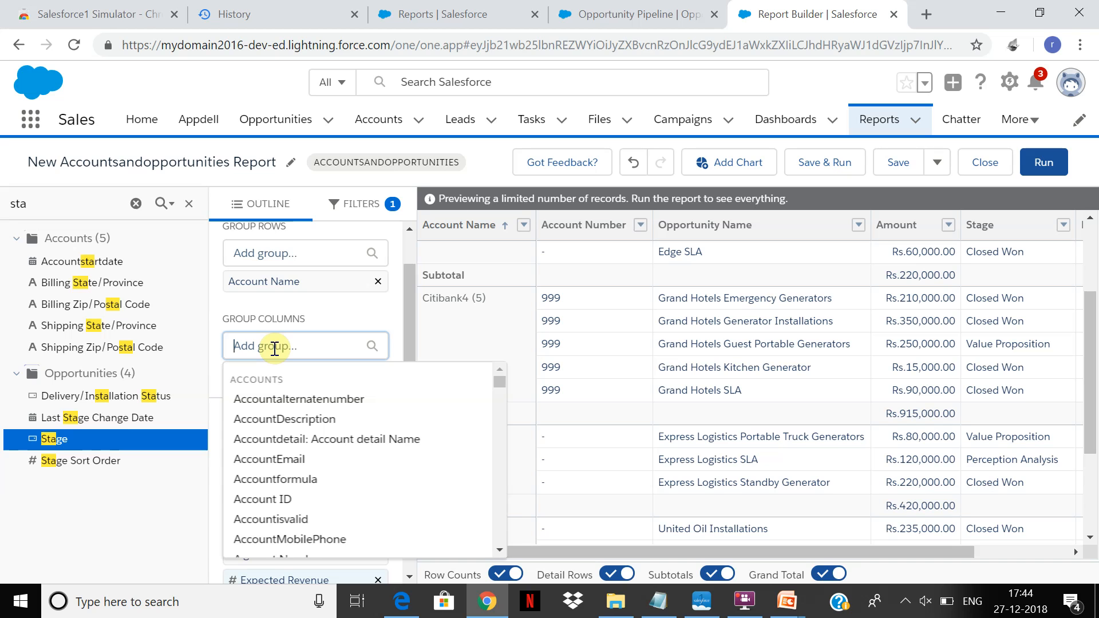
pyautogui.write('Stage')
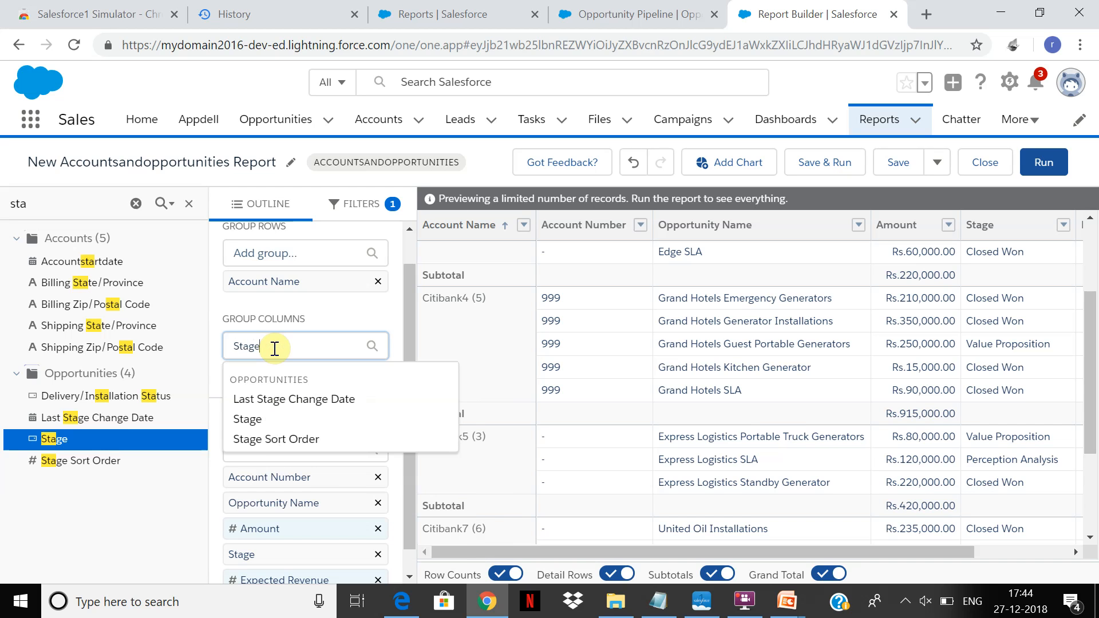
pyautogui.click(256, 421)
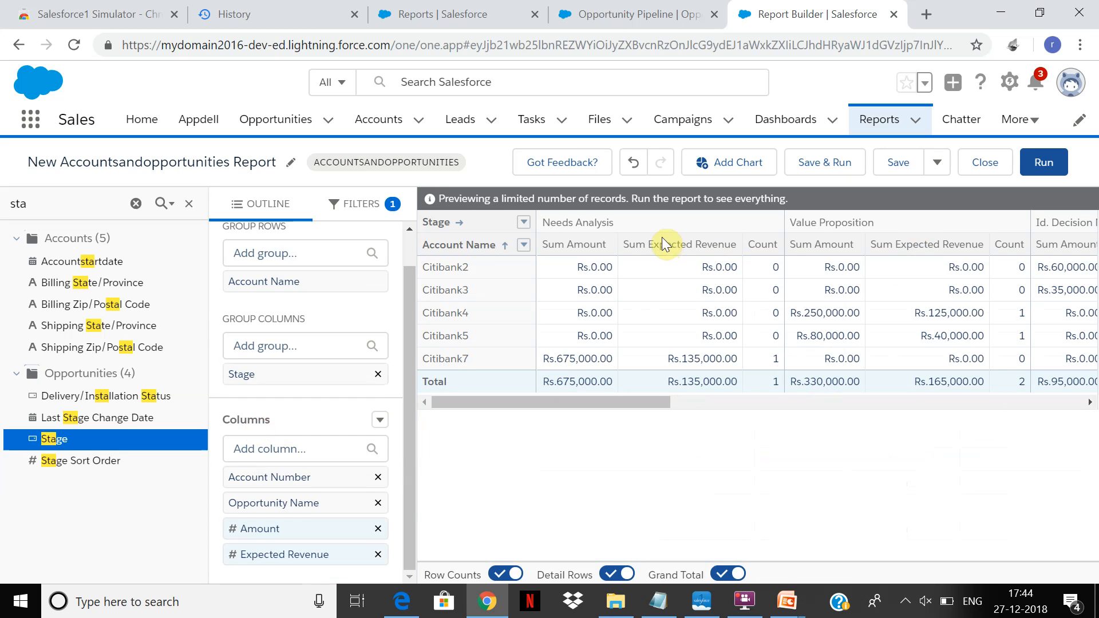
pyautogui.click(623, 402)
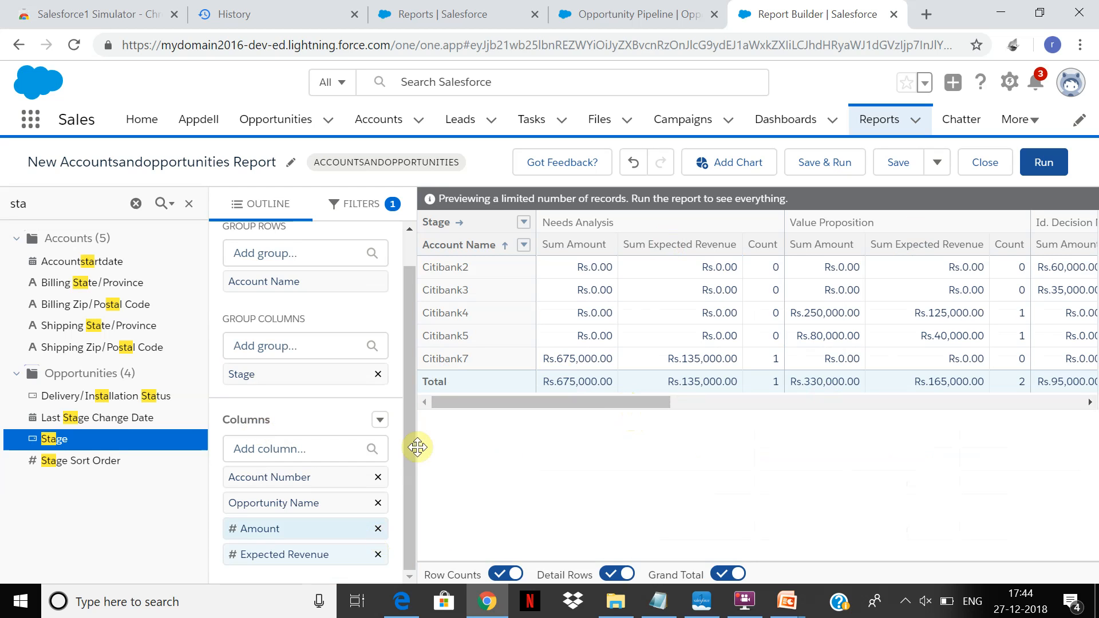
pyautogui.moveTo(605, 243); pyautogui.dragTo(195, 335)
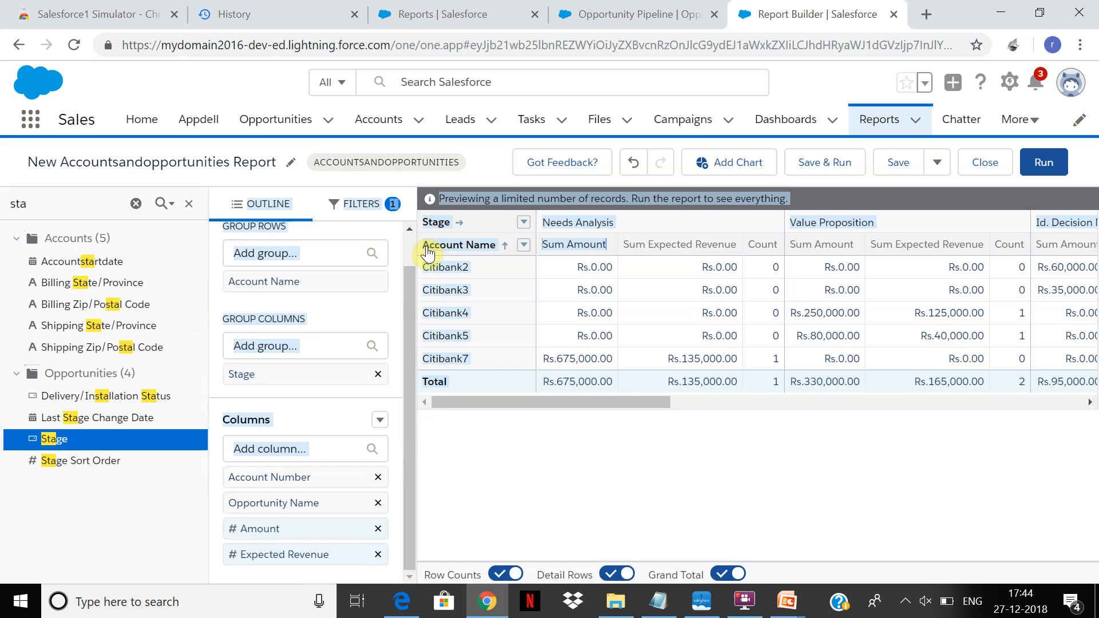
pyautogui.click(405, 290)
pyautogui.click(593, 481)
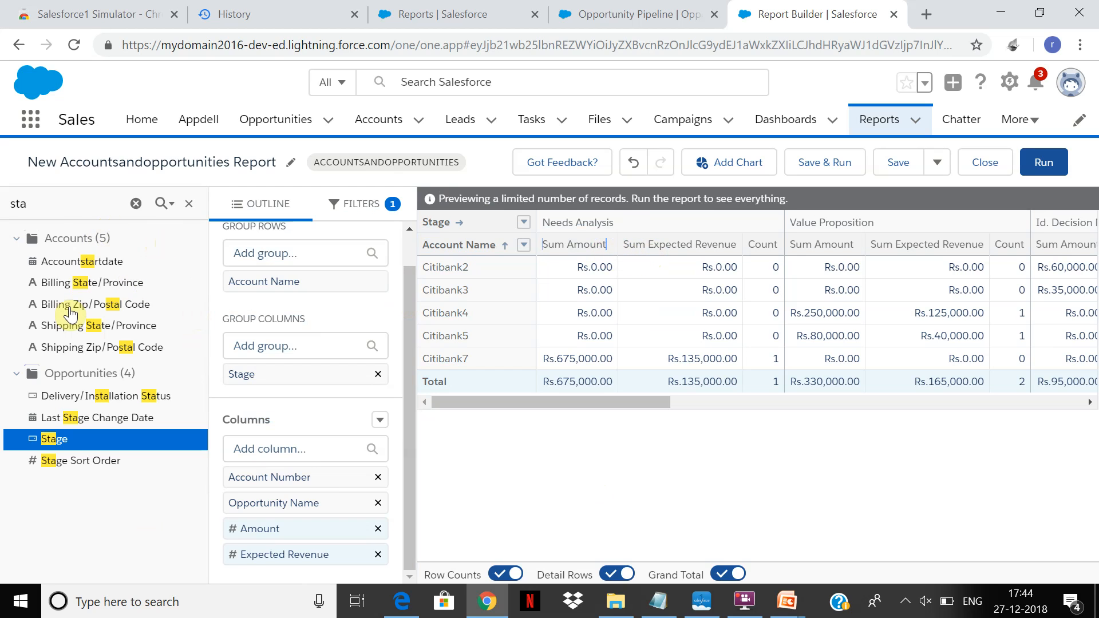
# Search the report's available fields for "sum" and clear the search.
pyautogui.moveTo(42, 202); pyautogui.dragTo(4, 205)
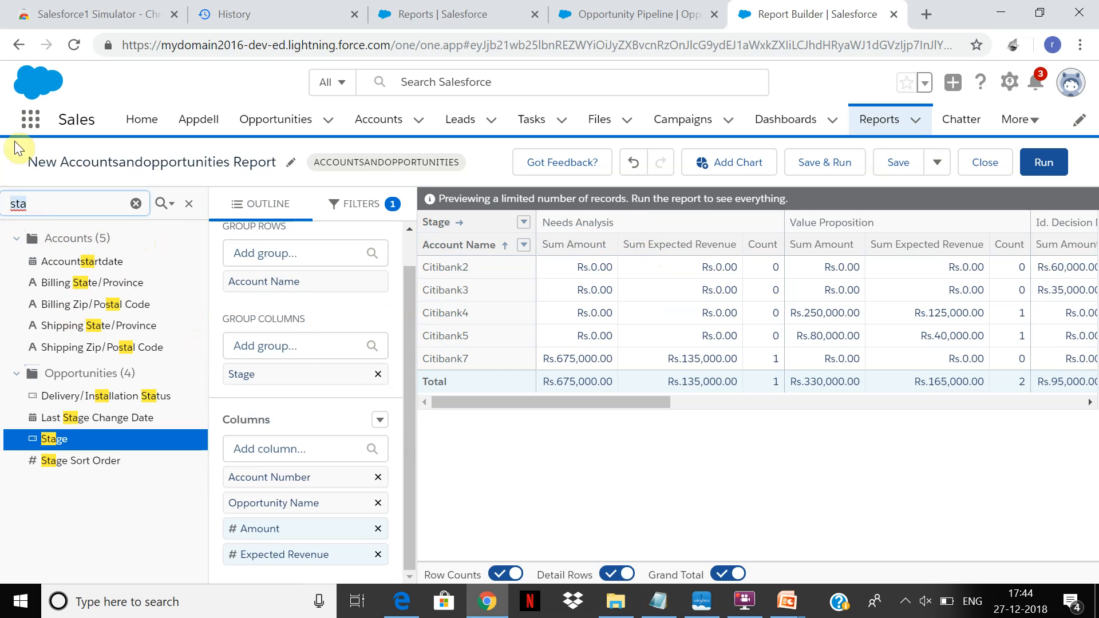
pyautogui.write('sm')
pyautogui.press('BackSpace')
pyautogui.write('um')
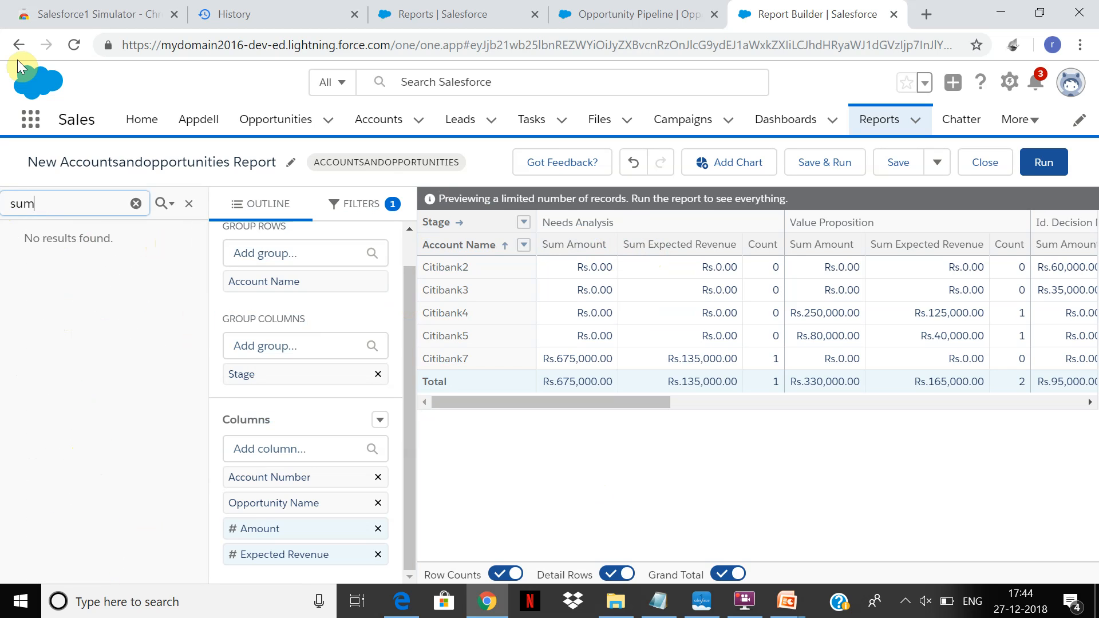
pyautogui.press('BackSpace')
pyautogui.press('BackSpace')
pyautogui.write('um')
pyautogui.press('BackSpace')
pyautogui.press('BackSpace')
pyautogui.press('BackSpace')
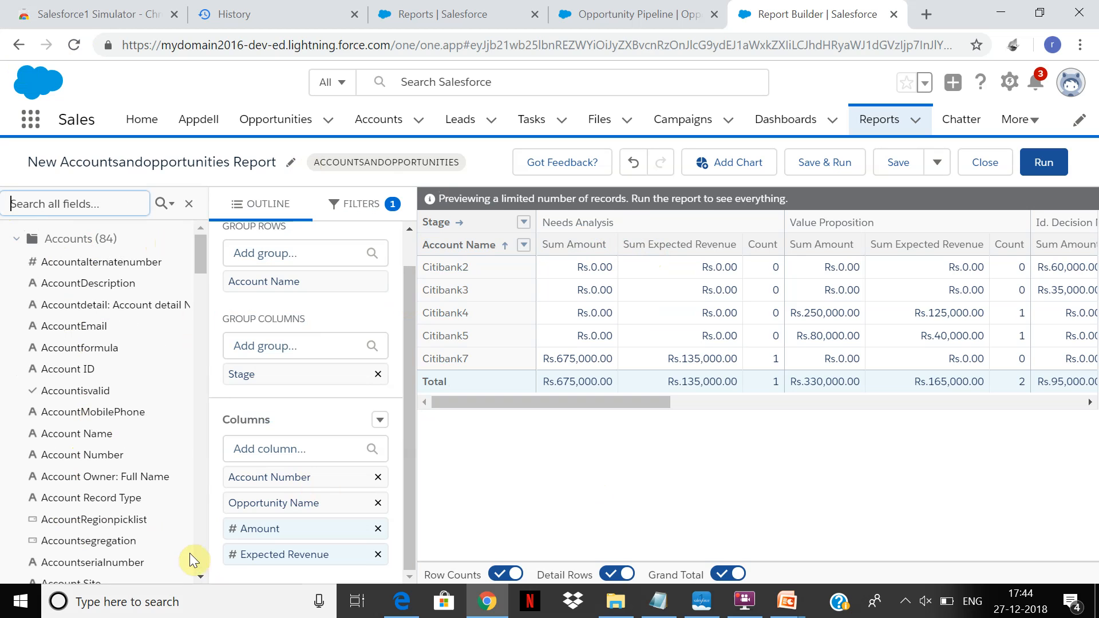
# Try to add the Opportunities Won field to the grouped report, and look through the matrix as far as its Total columns.
pyautogui.scroll(-10, 198, 546)
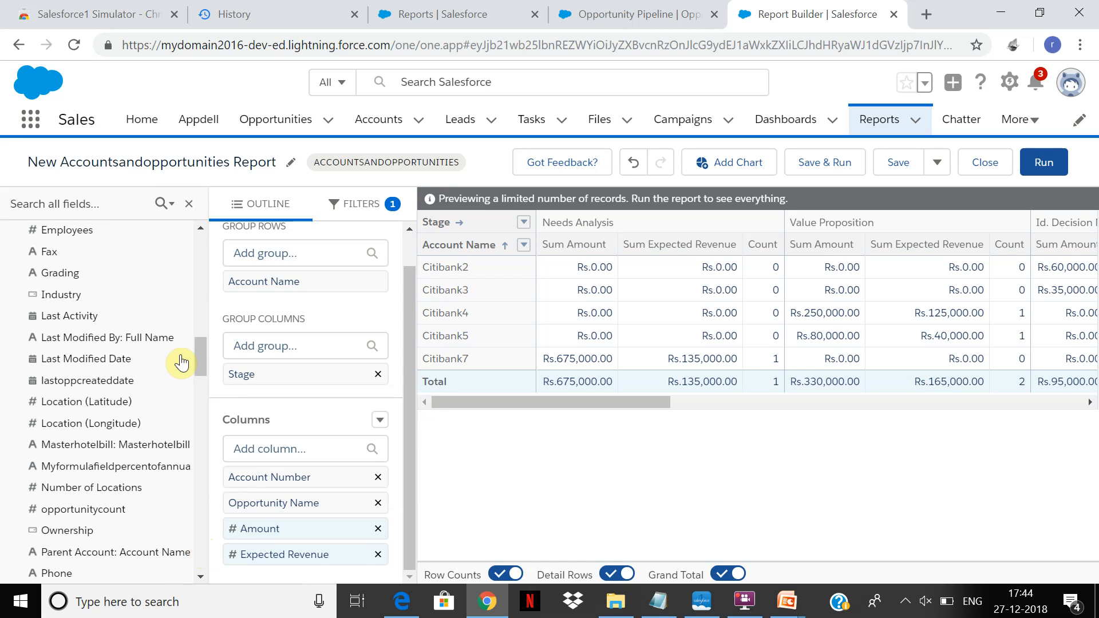
pyautogui.moveTo(204, 361); pyautogui.dragTo(178, 533)
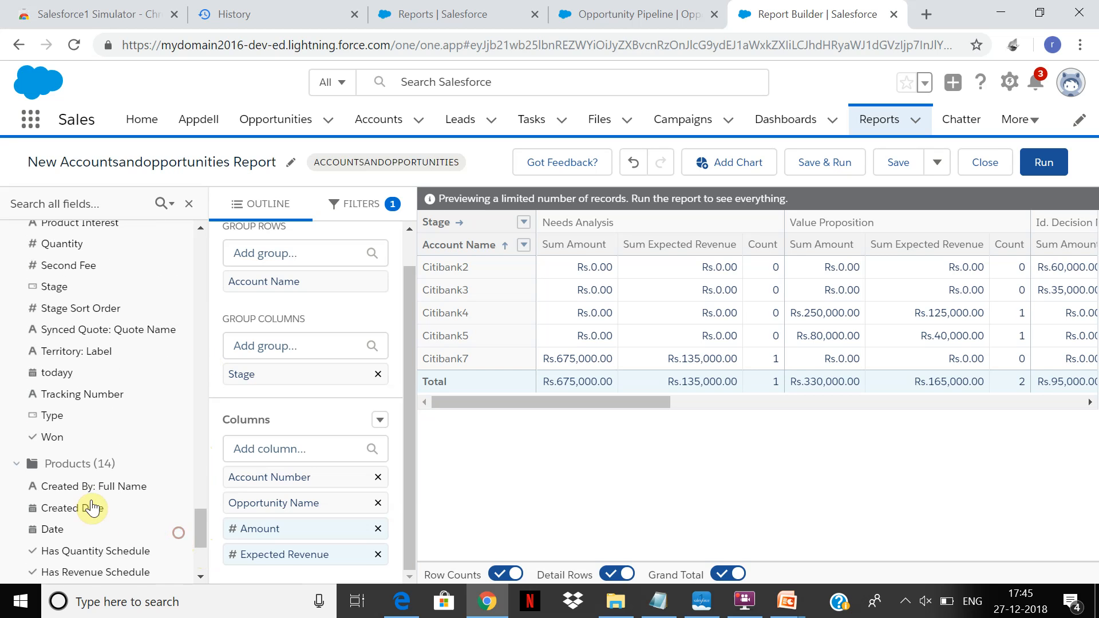
pyautogui.click(56, 437)
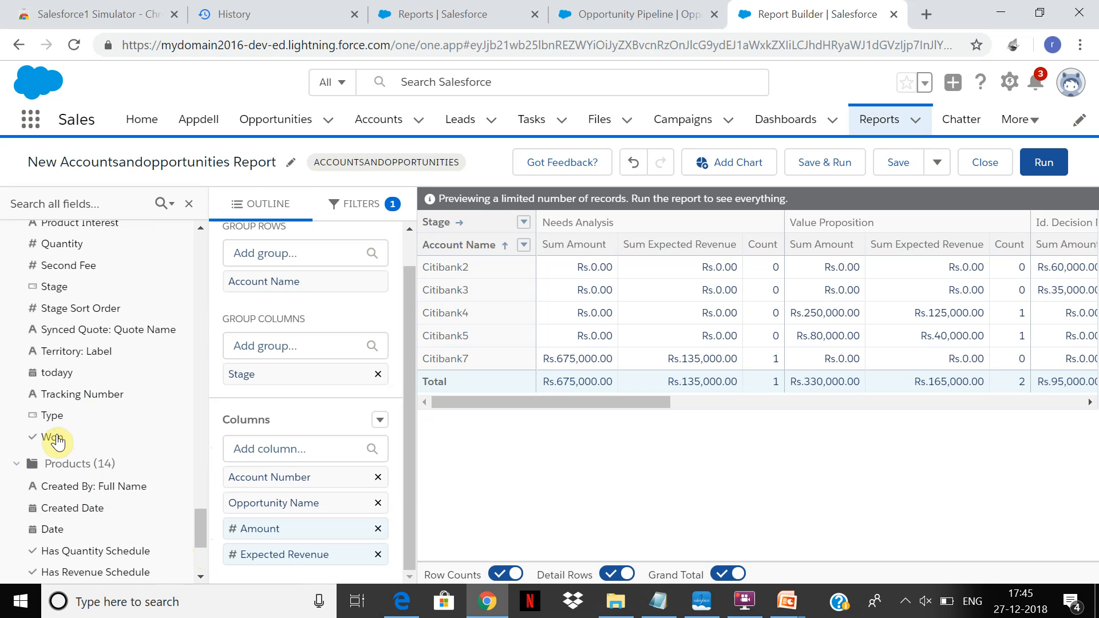
pyautogui.moveTo(56, 437); pyautogui.dragTo(956, 342)
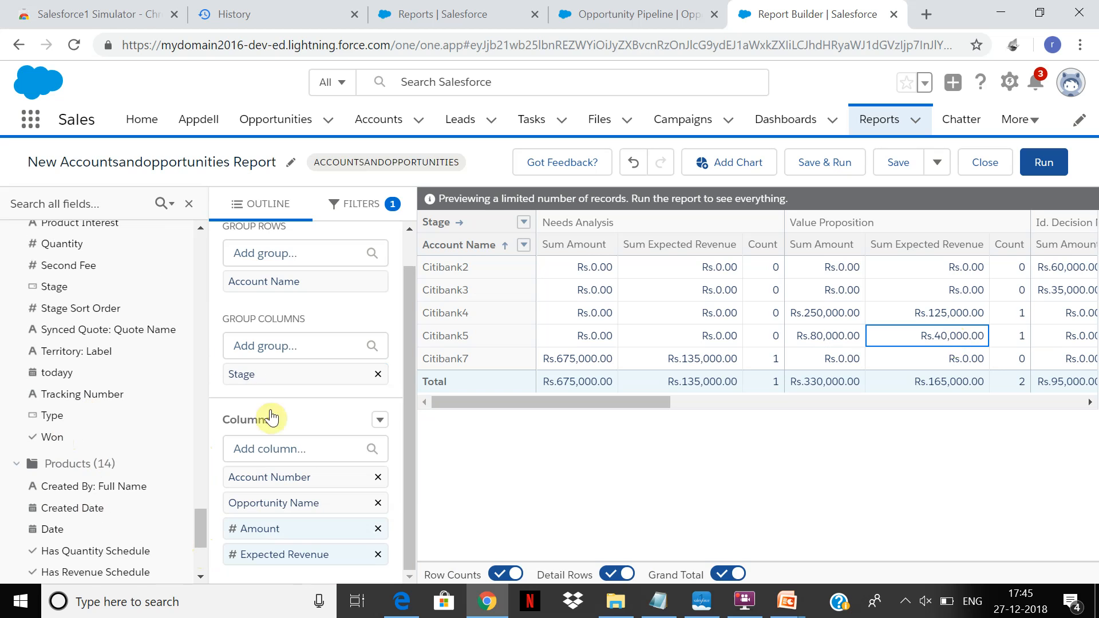
pyautogui.moveTo(52, 442); pyautogui.dragTo(922, 290)
pyautogui.moveTo(568, 404); pyautogui.dragTo(1012, 408)
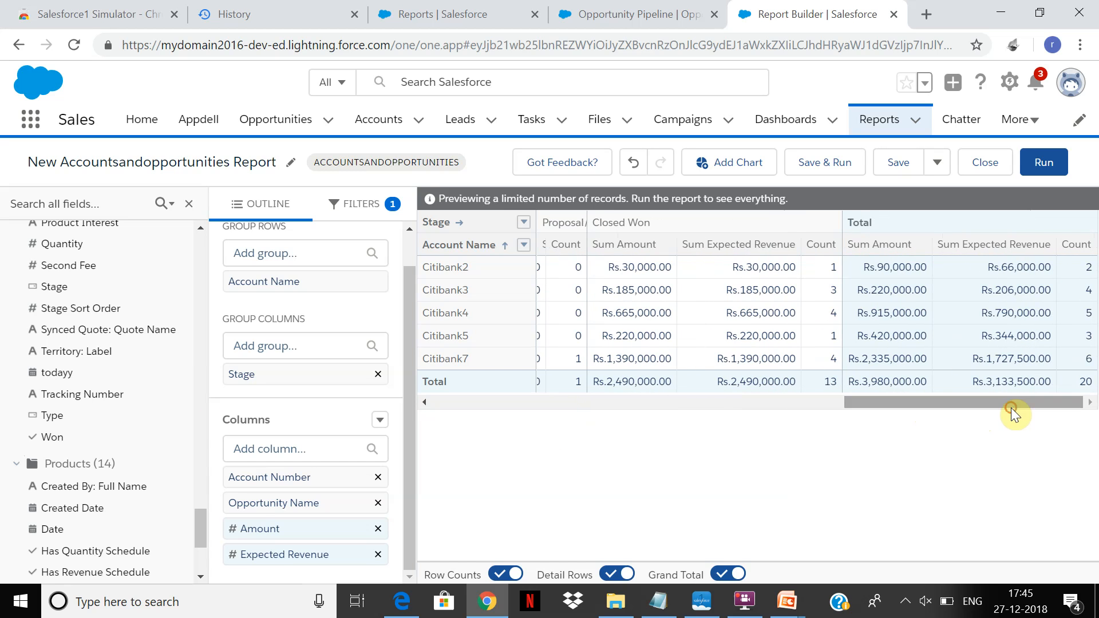
# Remove the Stage and Account Name groups and add the Opportunities Won field as a column between Amount and Expected Revenue.
pyautogui.moveTo(51, 438); pyautogui.dragTo(608, 300)
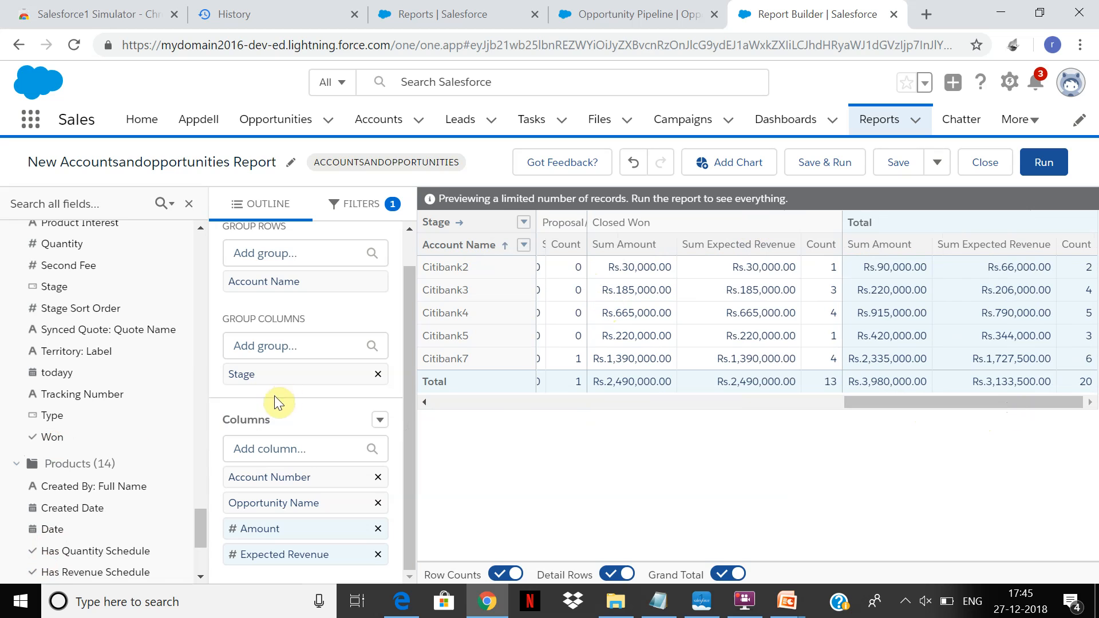
pyautogui.click(379, 376)
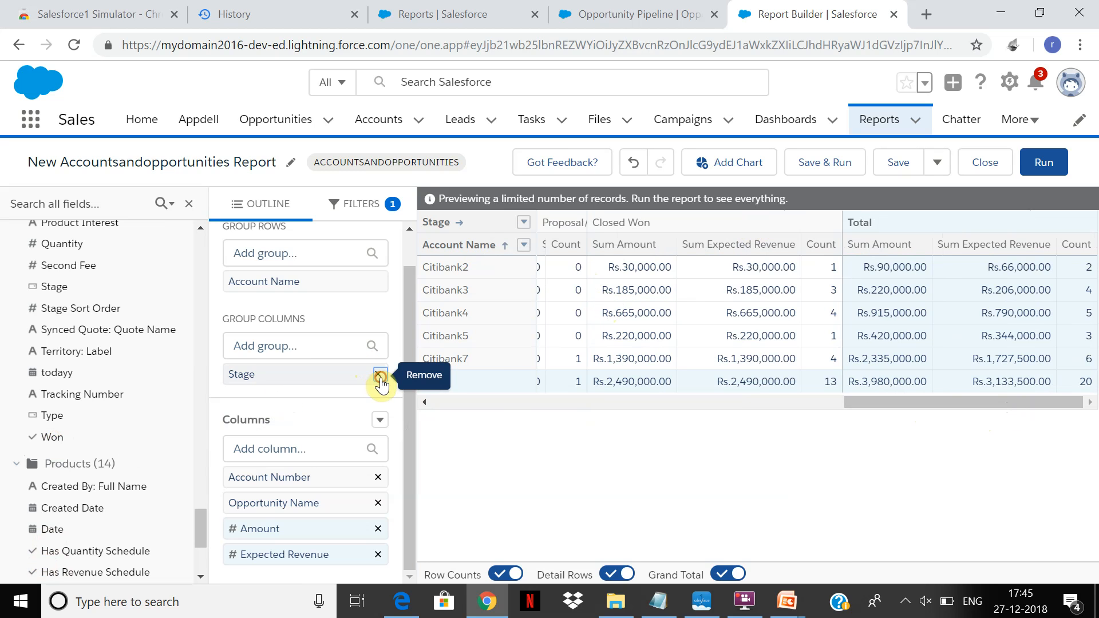
pyautogui.click(378, 282)
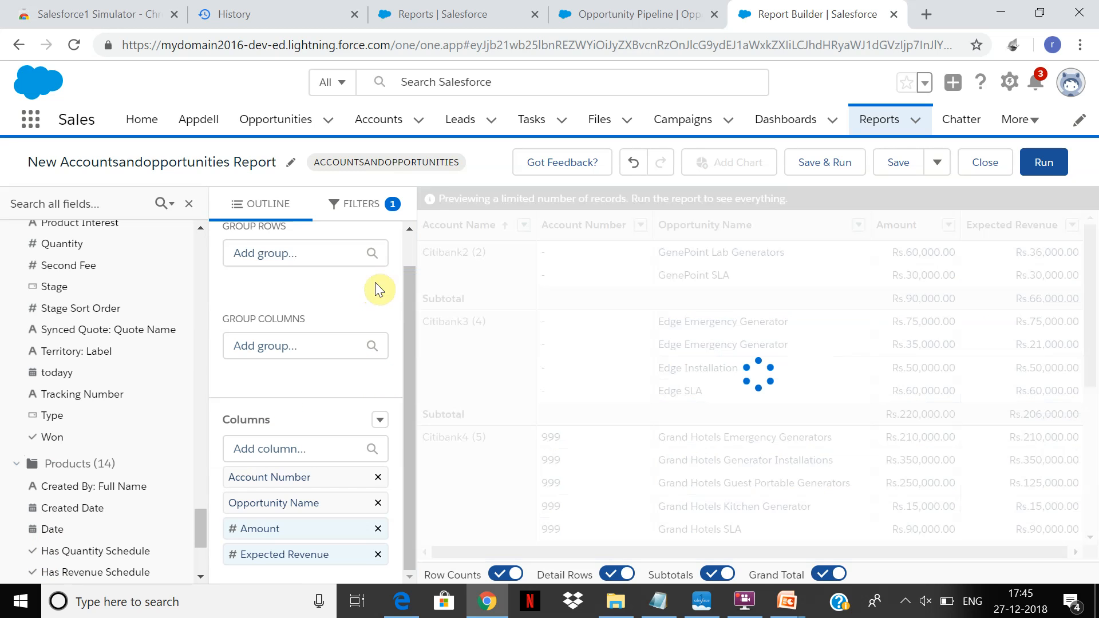
pyautogui.moveTo(39, 441); pyautogui.dragTo(864, 321)
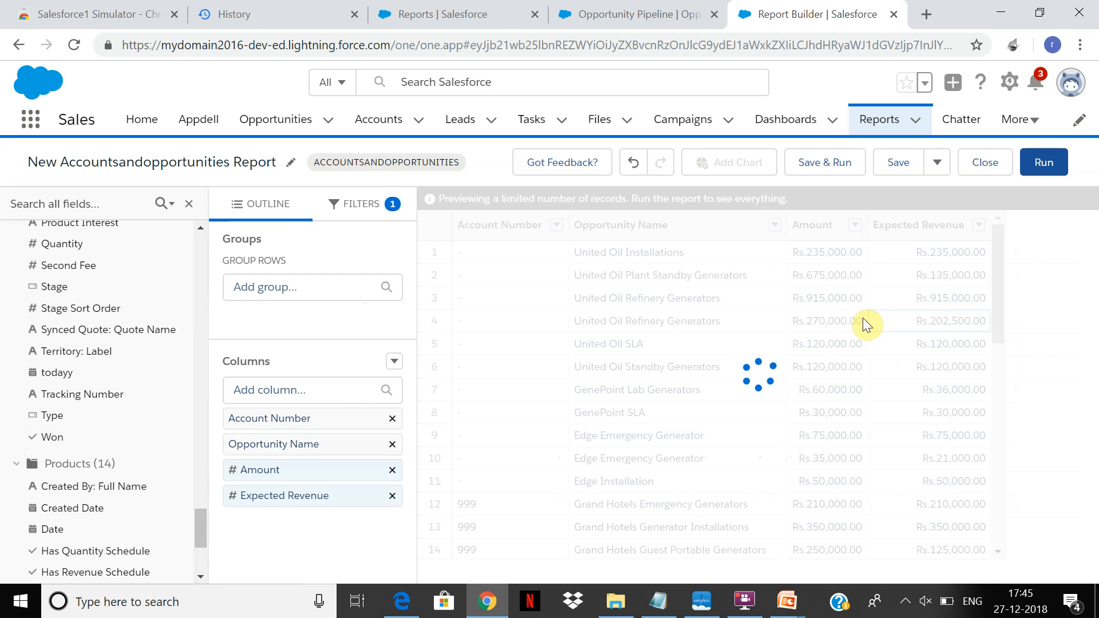
# Group the report rows by Account Name.
pyautogui.click(300, 283)
pyautogui.write('Acco')
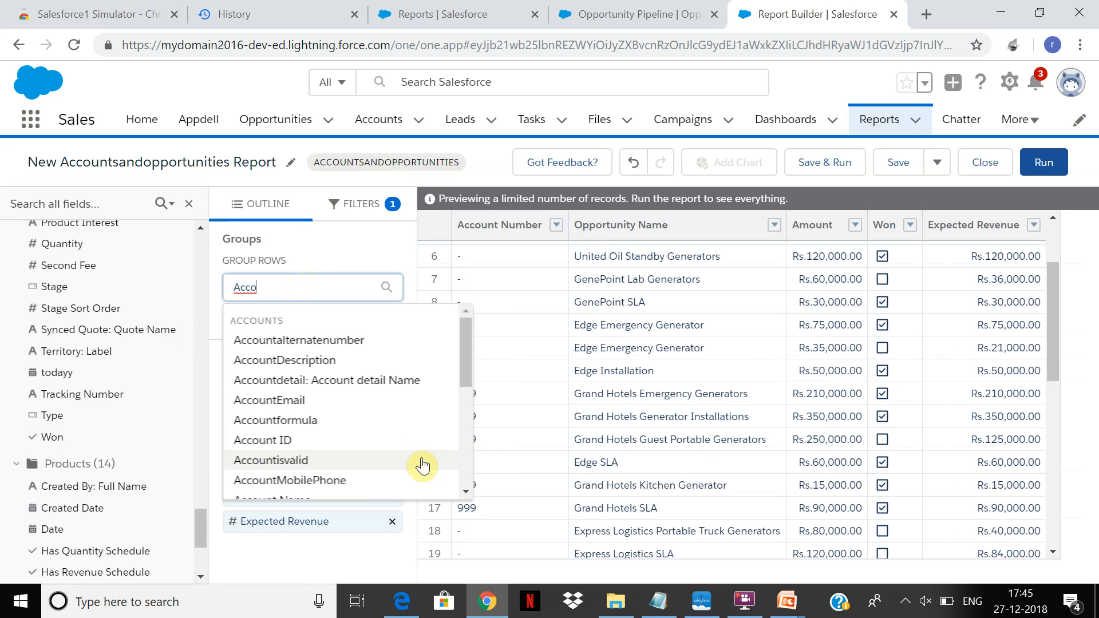
pyautogui.write('ount')
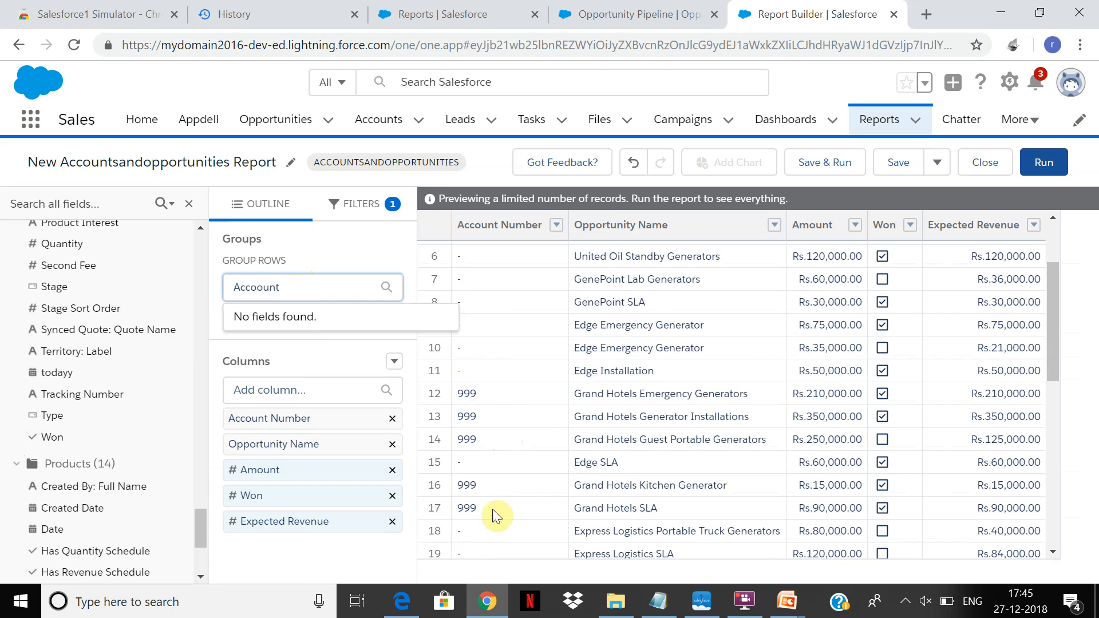
pyautogui.press('BackSpace')
pyautogui.press('BackSpace')
pyautogui.press('BackSpace')
pyautogui.press('BackSpace')
pyautogui.press('BackSpace')
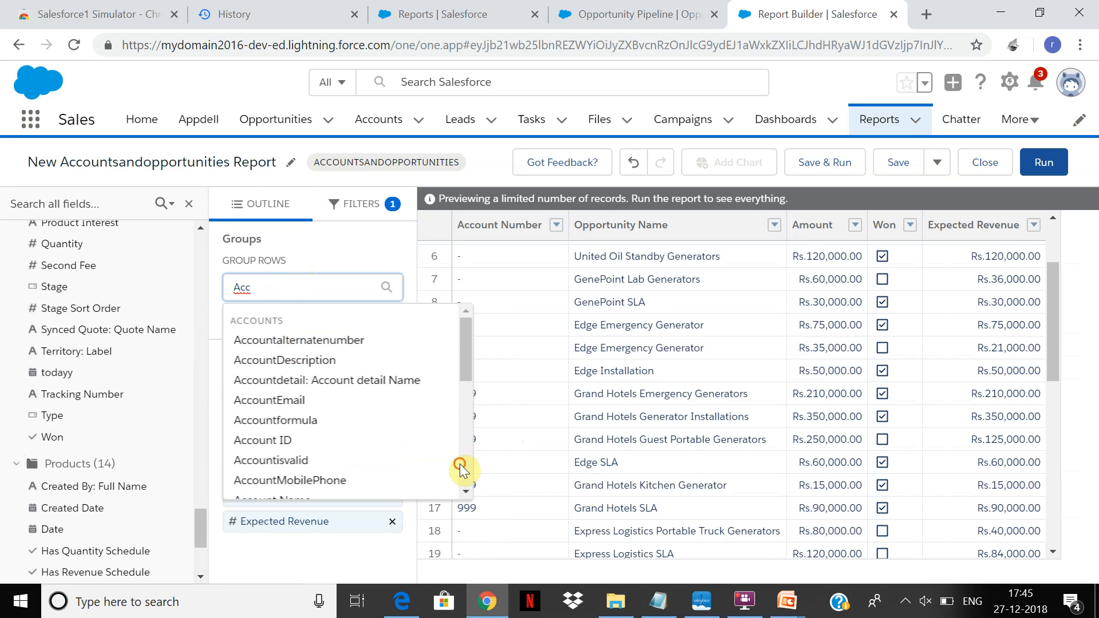
pyautogui.scroll(-3, 459, 464)
pyautogui.click(315, 330)
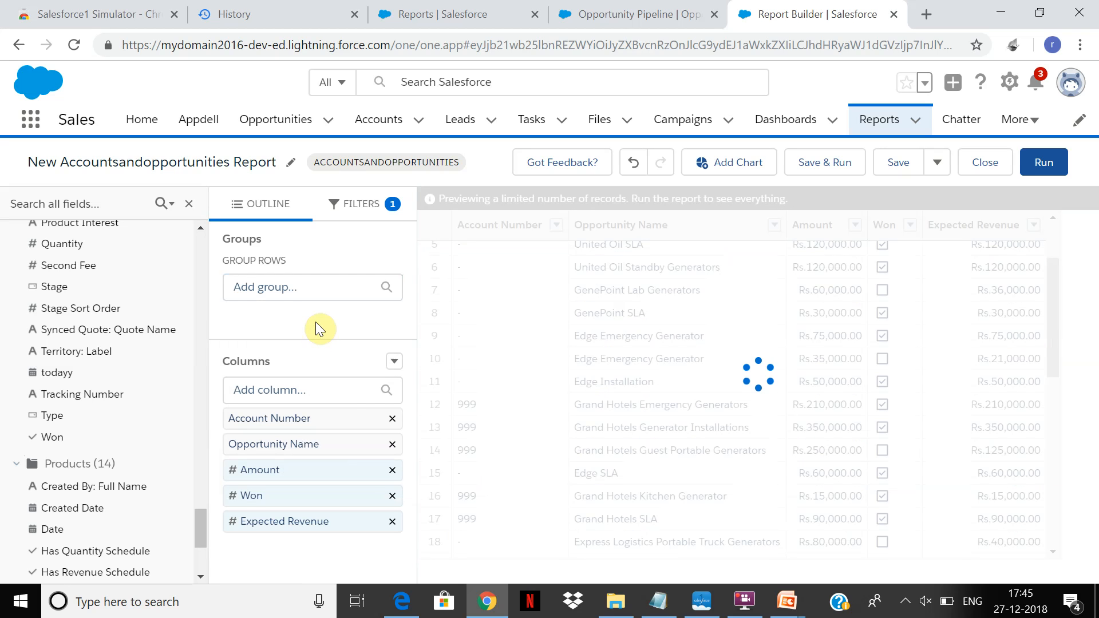
# Group the report columns by the Opportunities Stage field and check the matrix preview.
pyautogui.click(342, 383)
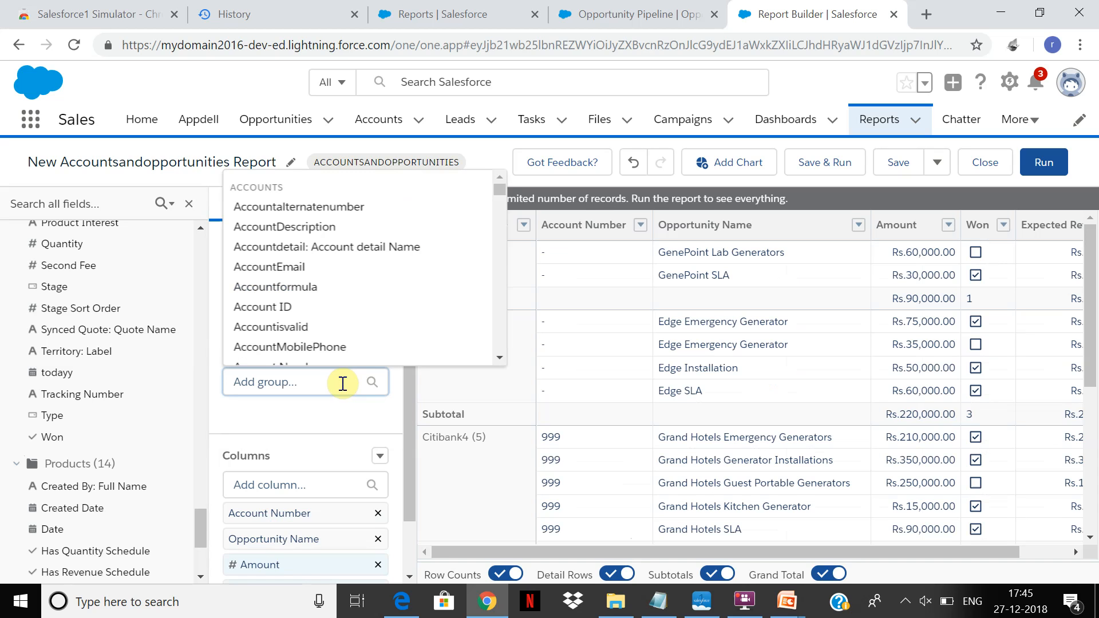
pyautogui.write('Stage')
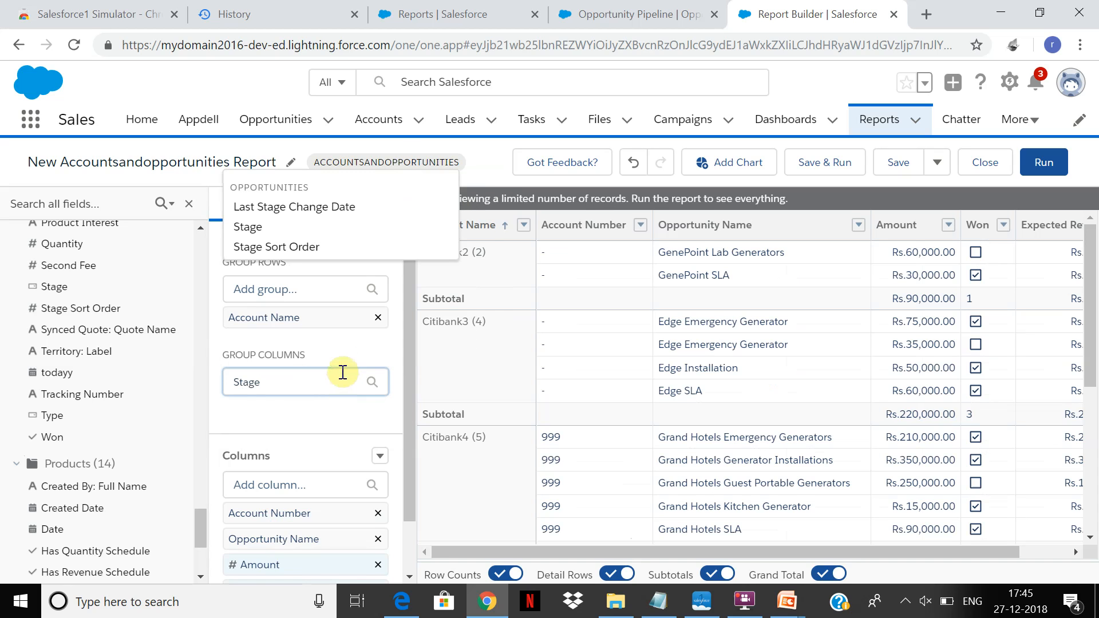
pyautogui.click(260, 231)
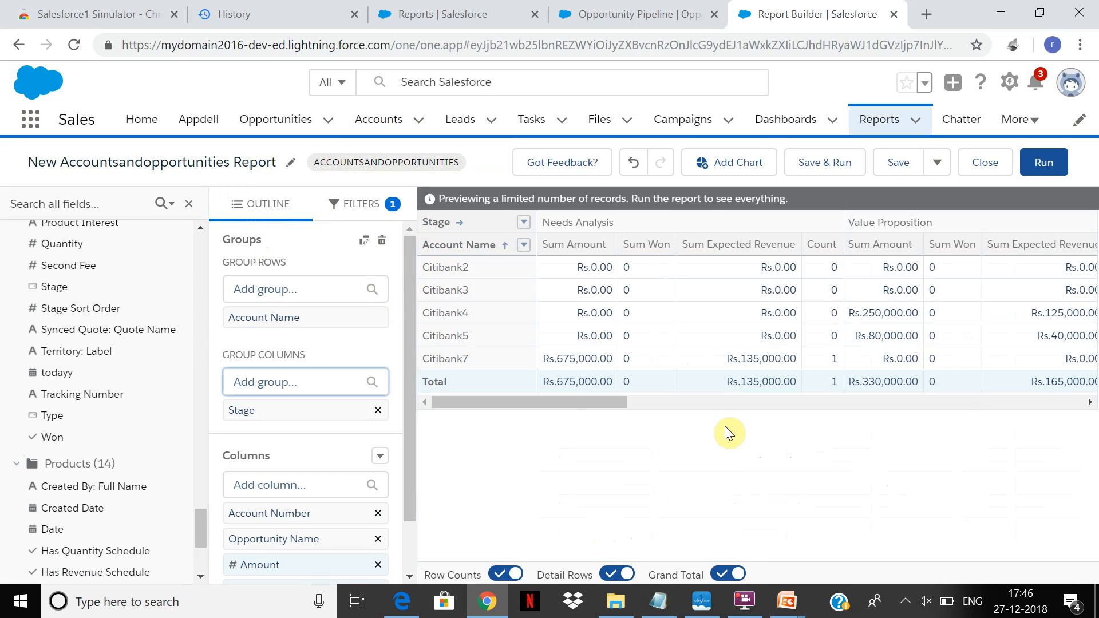
pyautogui.click(562, 400)
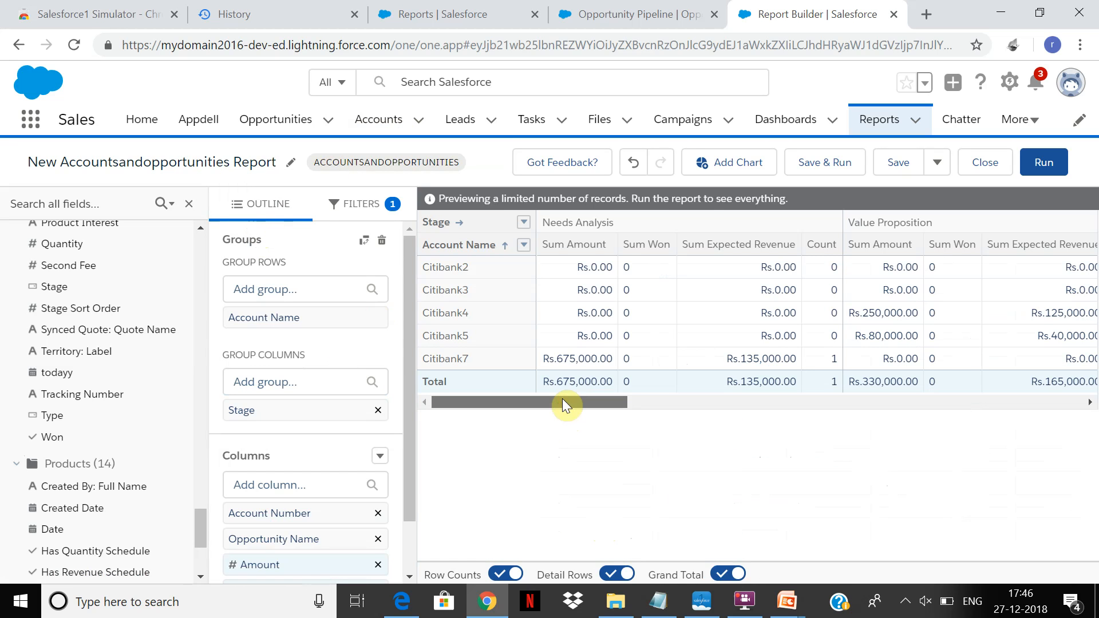
pyautogui.moveTo(562, 400); pyautogui.dragTo(524, 397)
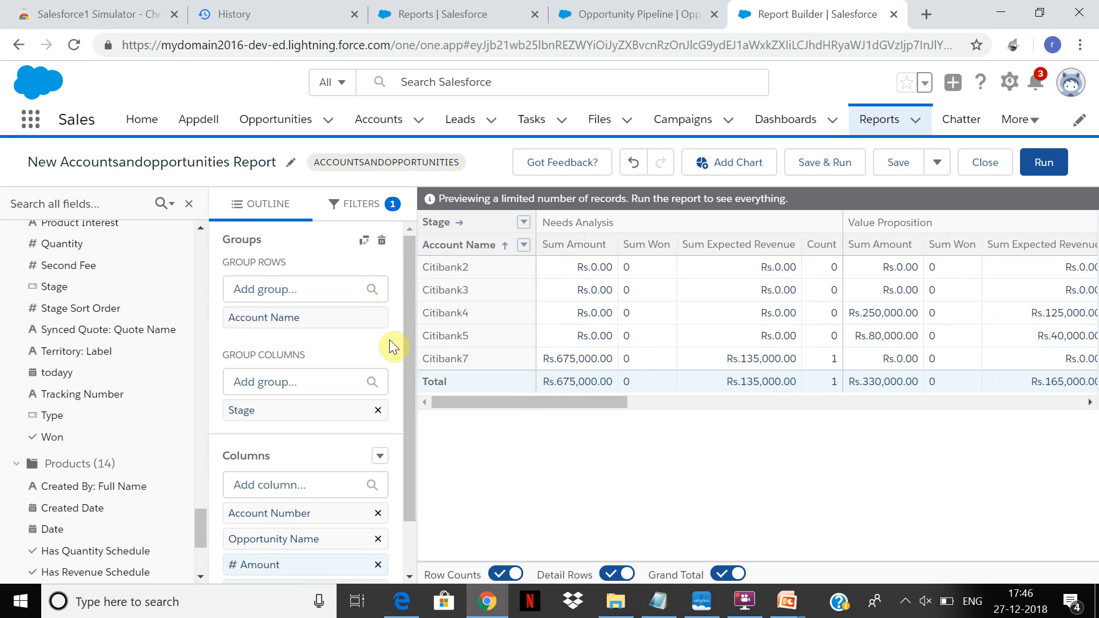
# Clear all row and column groups from the report and look over the ungrouped records with the Won column.
pyautogui.click(361, 328)
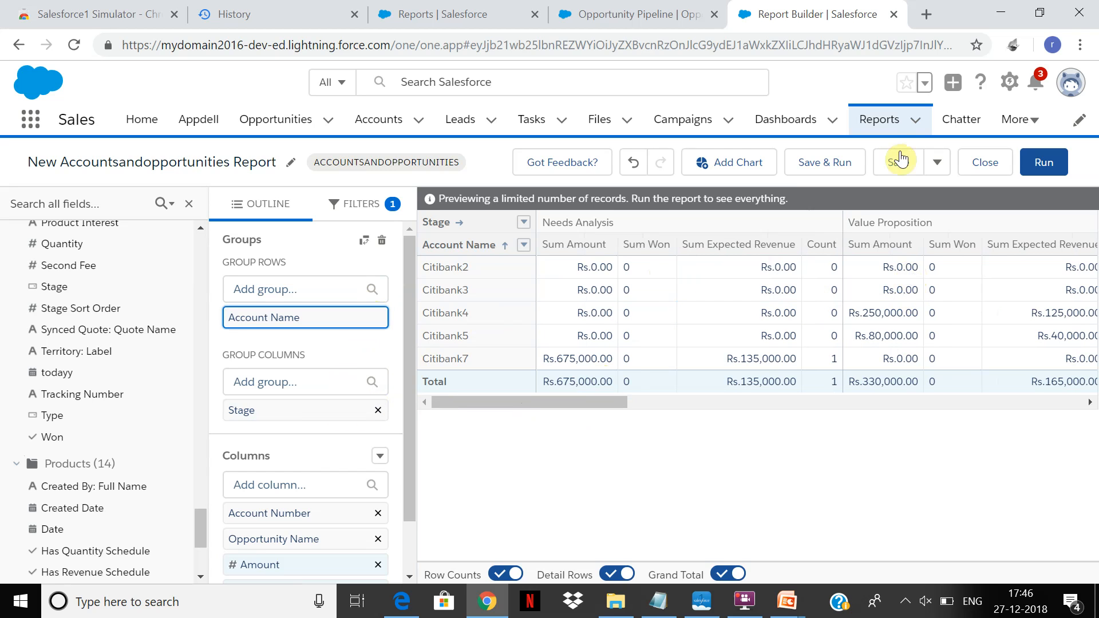
pyautogui.click(381, 241)
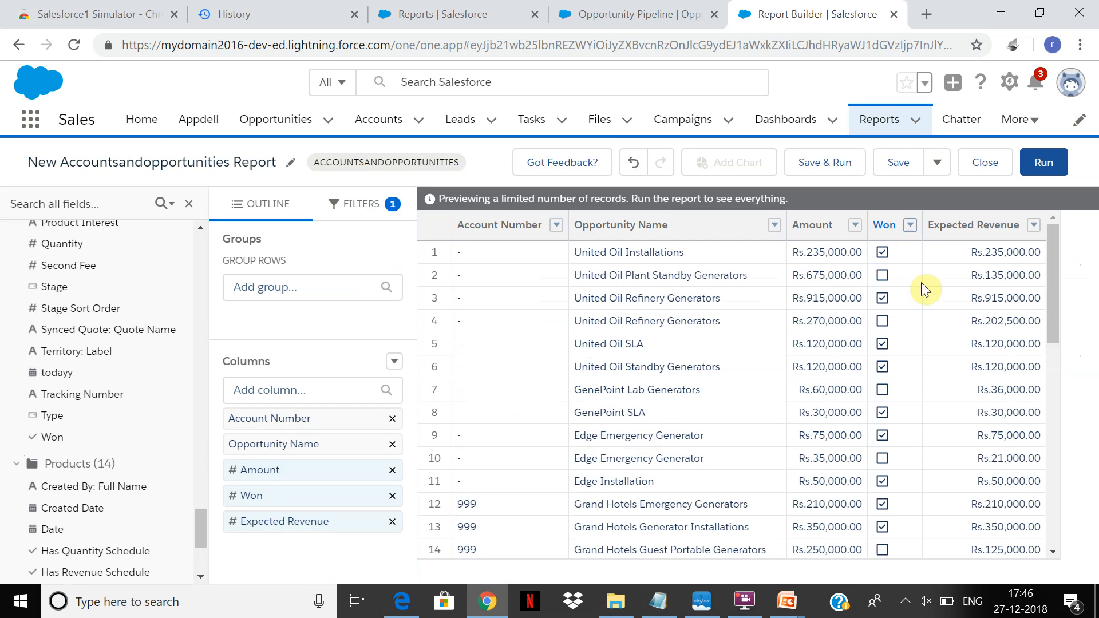
pyautogui.moveTo(1052, 271); pyautogui.dragTo(1034, 232)
# Find the Account Name field among the available row groups and group the report rows by it.
pyautogui.click(376, 293)
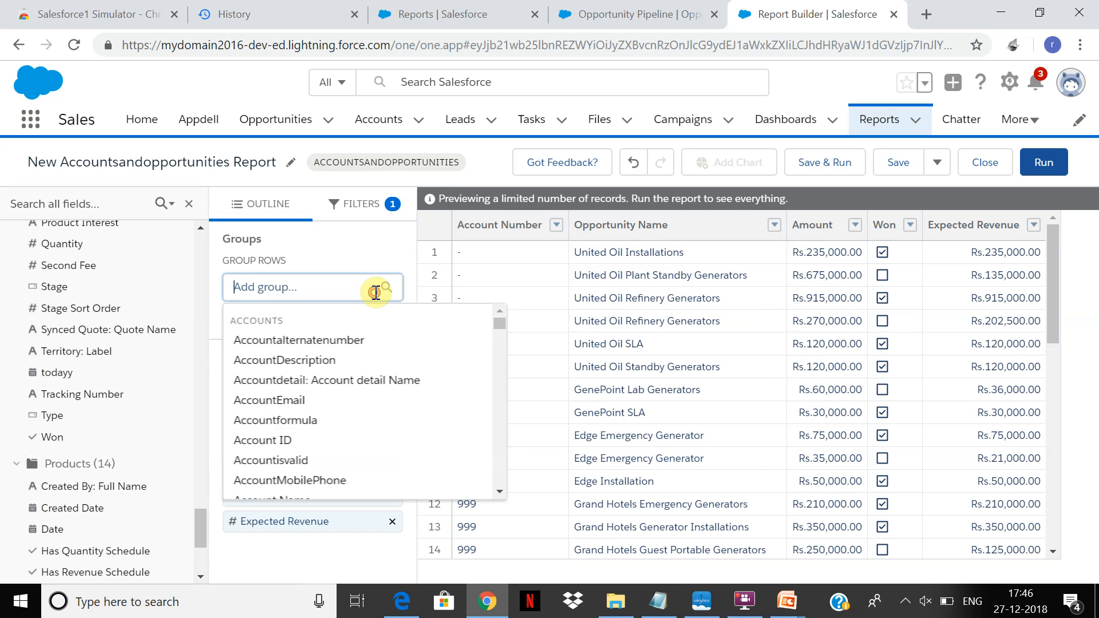
pyautogui.write('Accun')
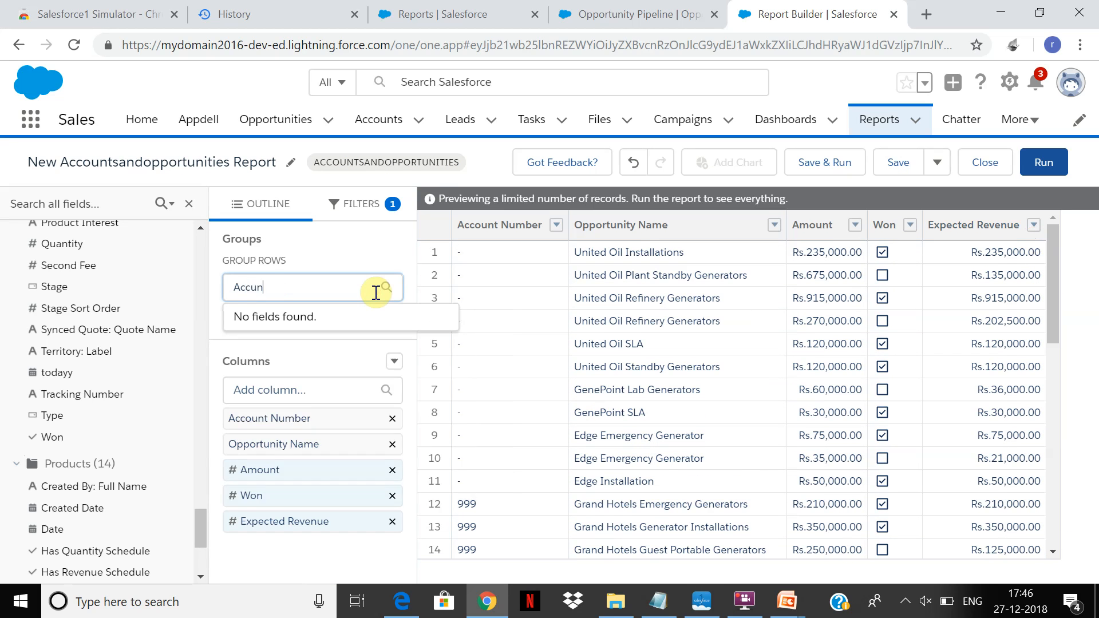
pyautogui.write('t')
pyautogui.press('BackSpace')
pyautogui.press('BackSpace')
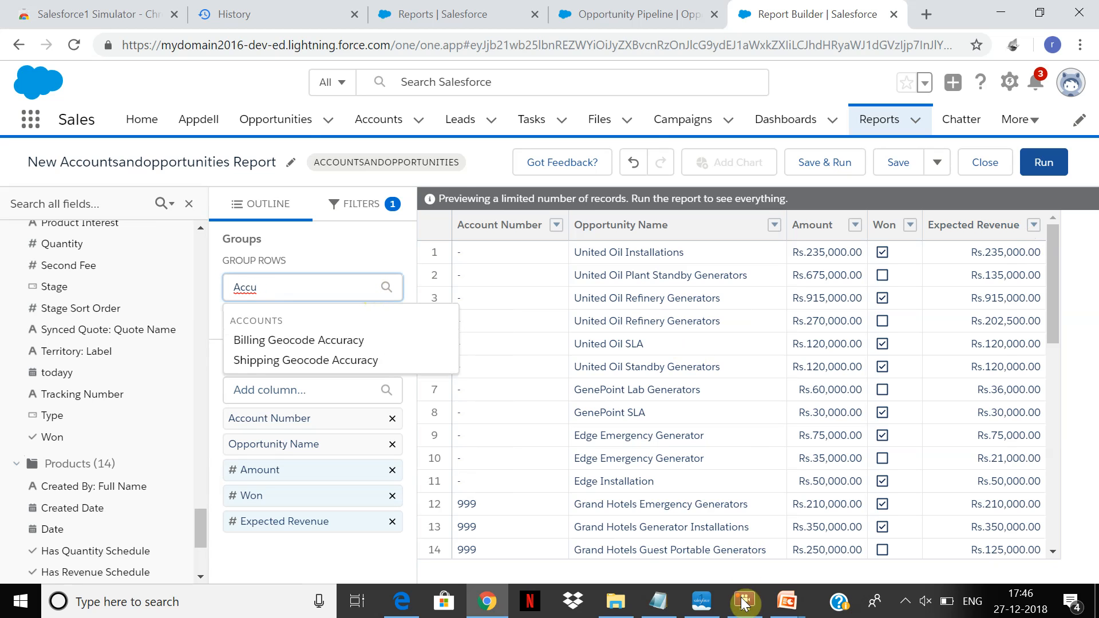
pyautogui.click(743, 601)
pyautogui.click(743, 601)
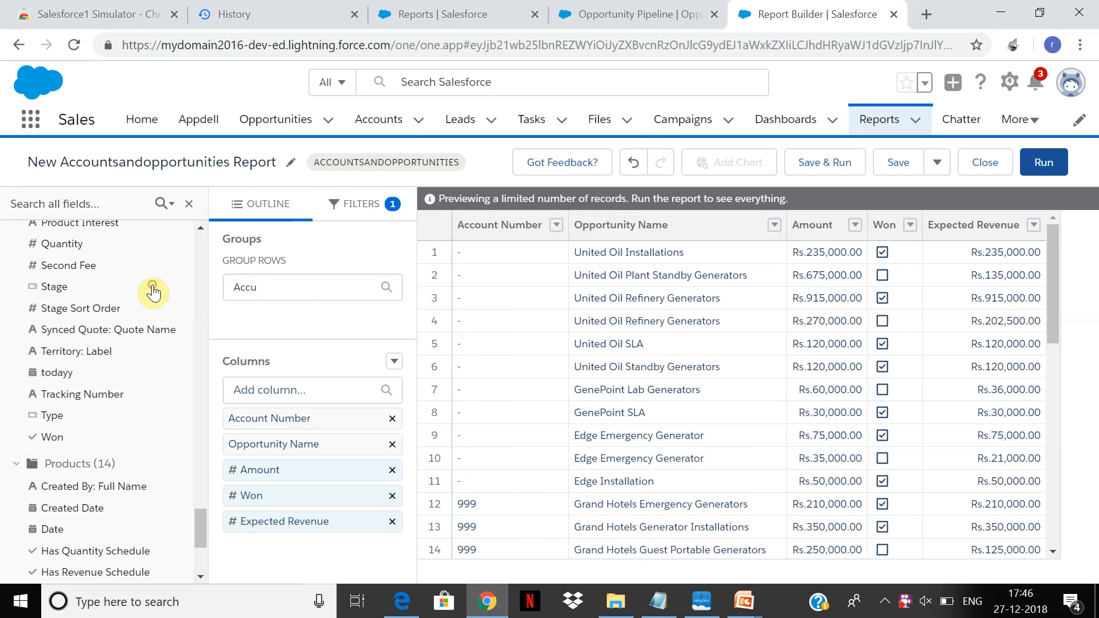
pyautogui.click(308, 288)
pyautogui.press('BackSpace')
pyautogui.write('ount Name')
pyautogui.click(295, 343)
# Group the report columns by the Opportunities Stage field, then save and run the report.
pyautogui.click(275, 384)
pyautogui.write('Stage')
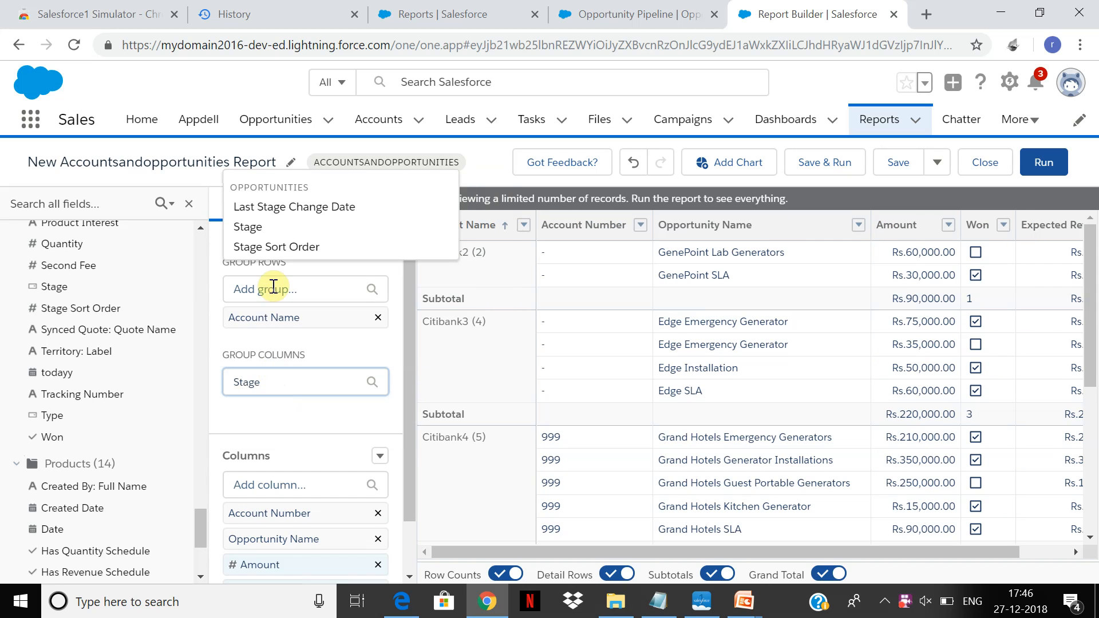
pyautogui.click(257, 230)
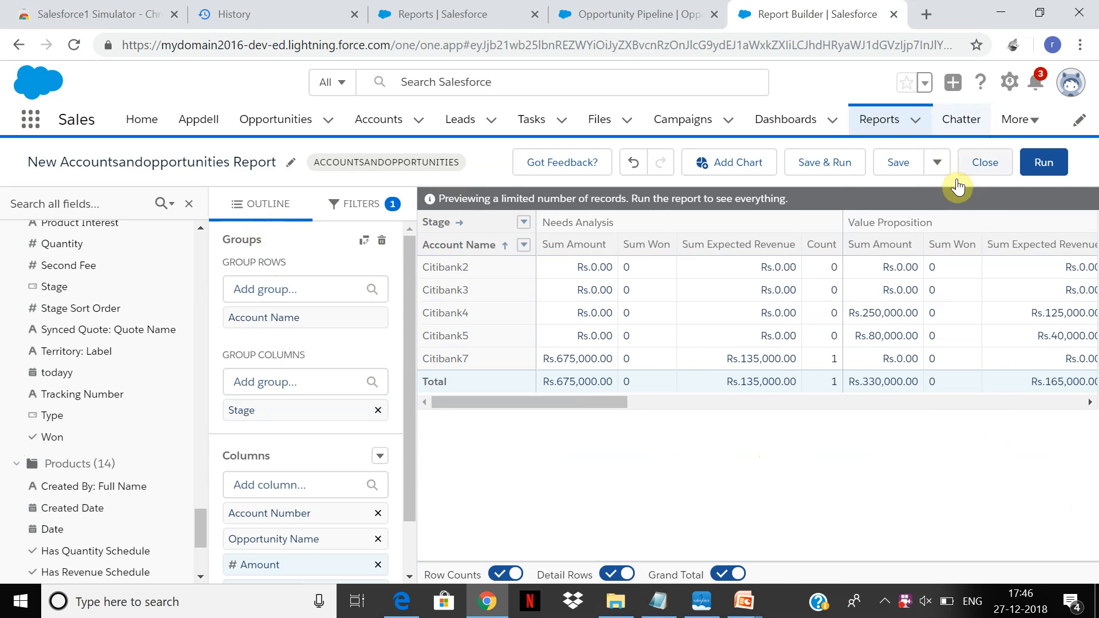
pyautogui.click(831, 163)
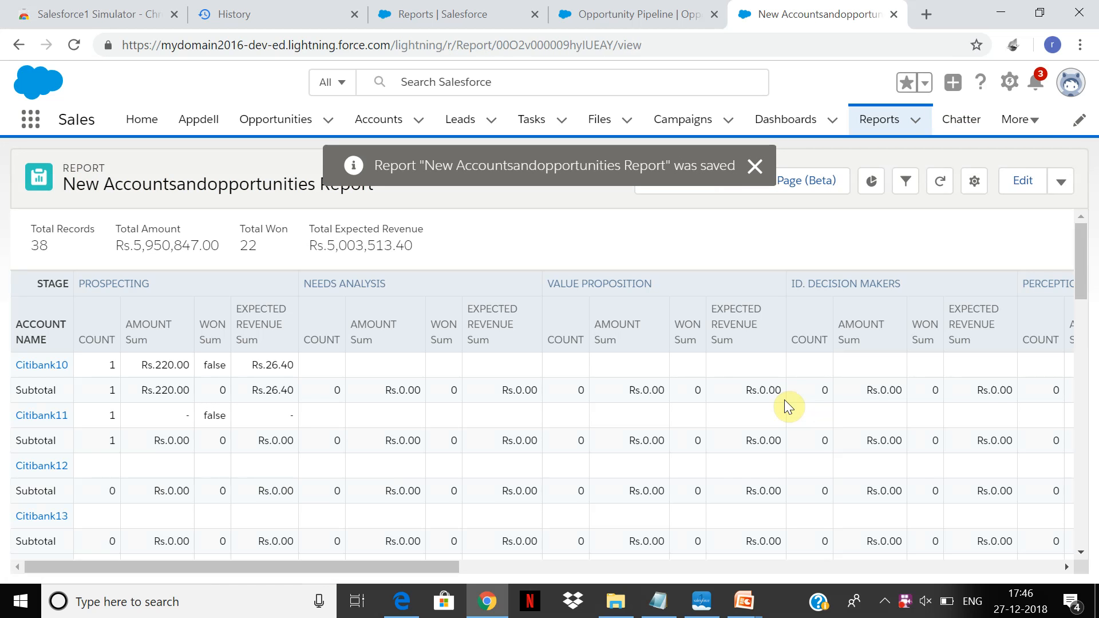
# Look through the report's accounts and stages and view the additional report actions.
pyautogui.moveTo(1083, 262); pyautogui.dragTo(1086, 347)
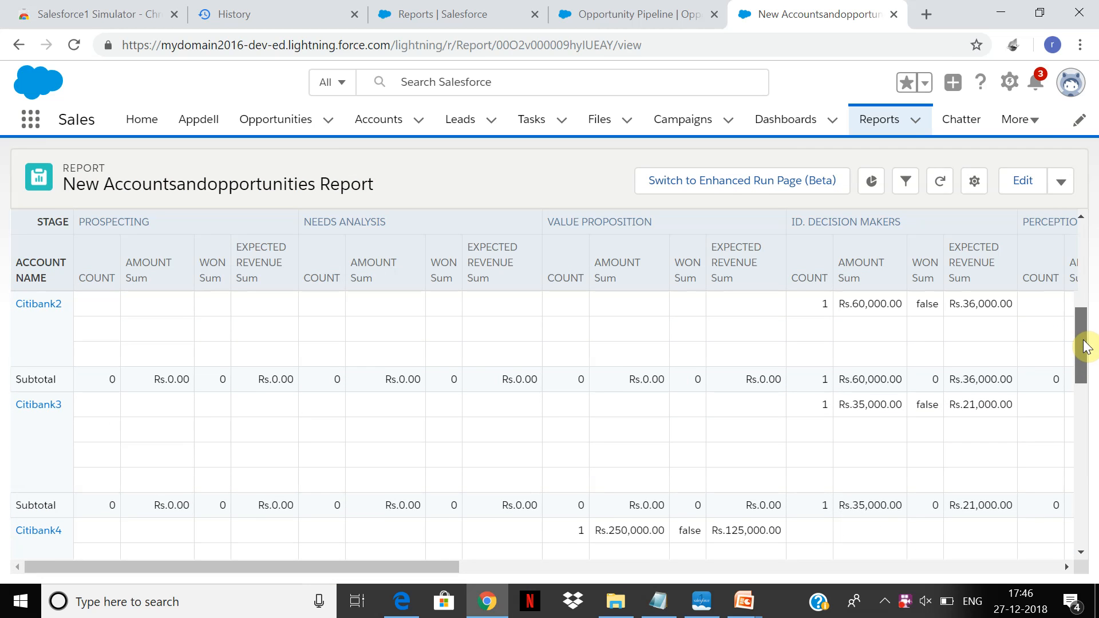
pyautogui.moveTo(1087, 347); pyautogui.dragTo(1063, 214)
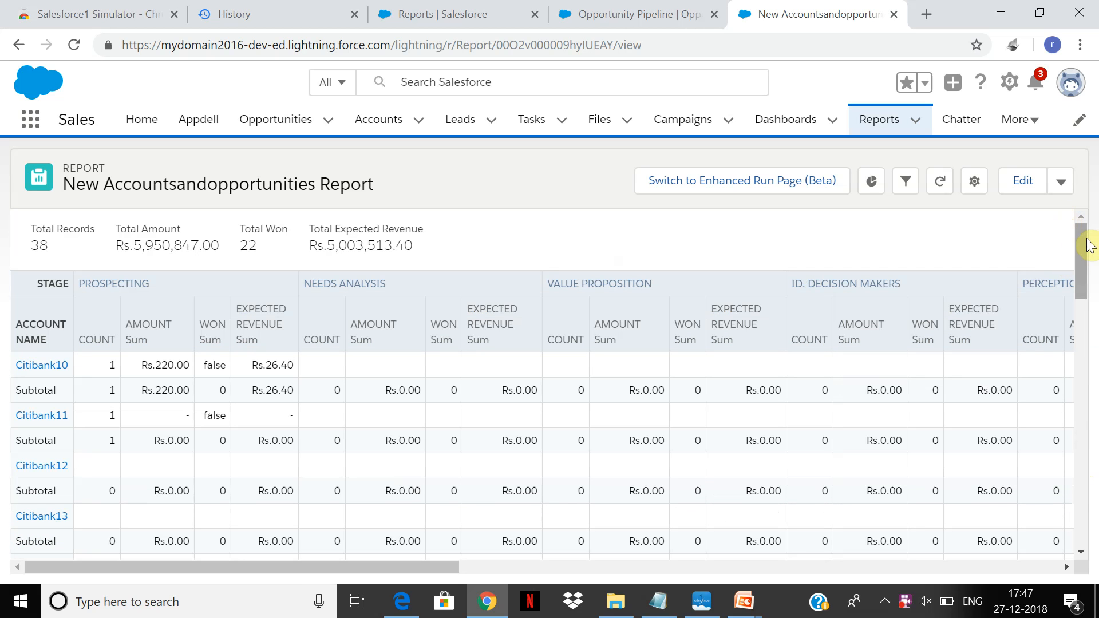
pyautogui.moveTo(1084, 246); pyautogui.dragTo(1082, 263)
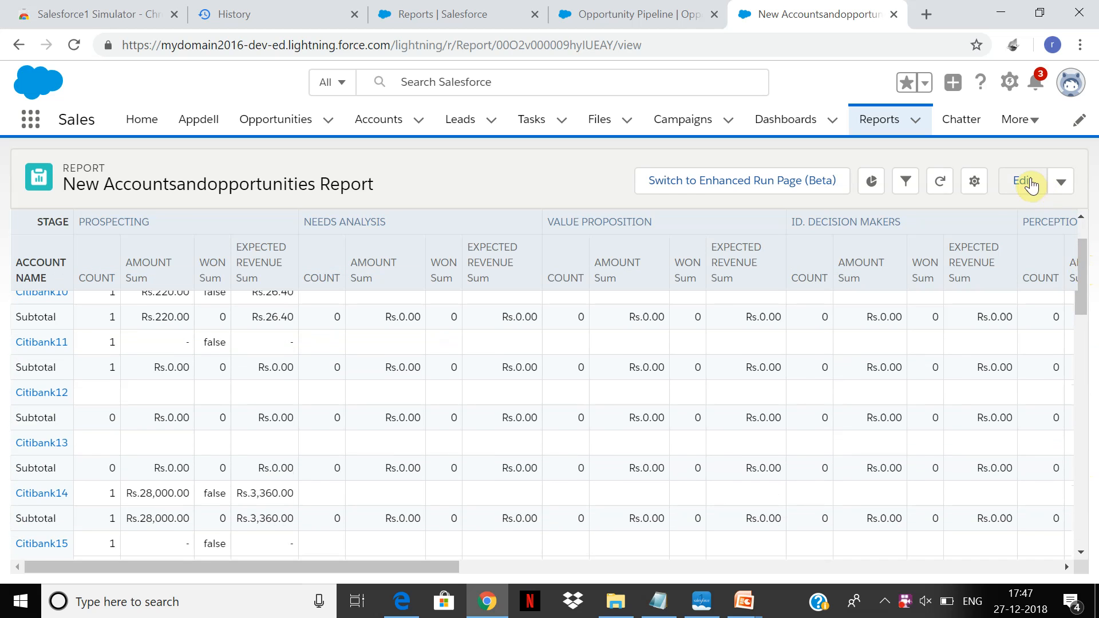
pyautogui.click(1057, 184)
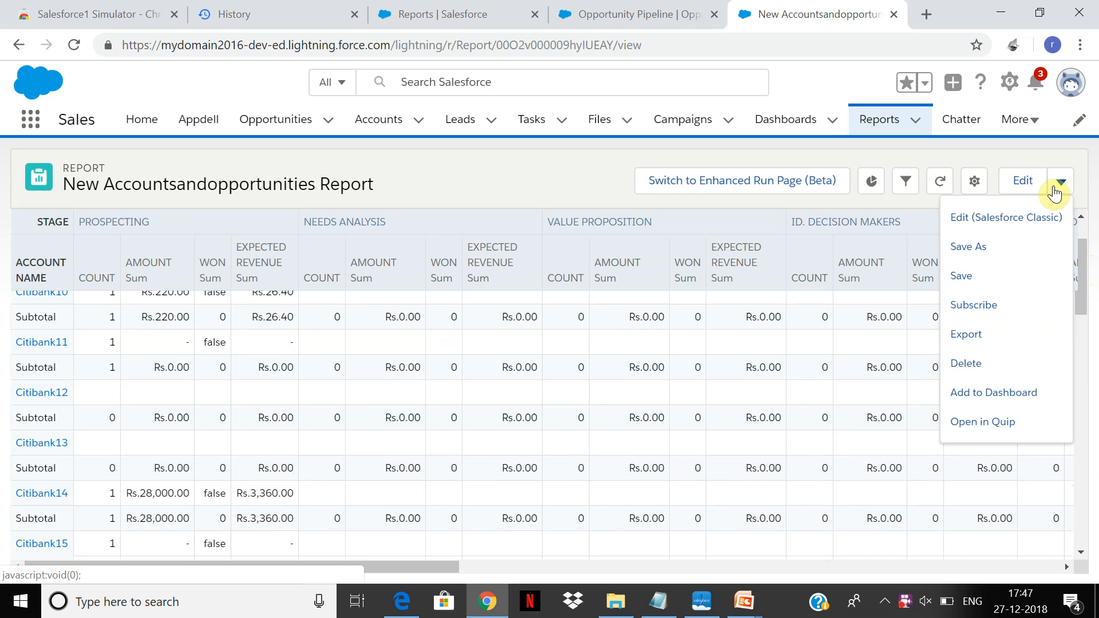
pyautogui.doubleClick(822, 216)
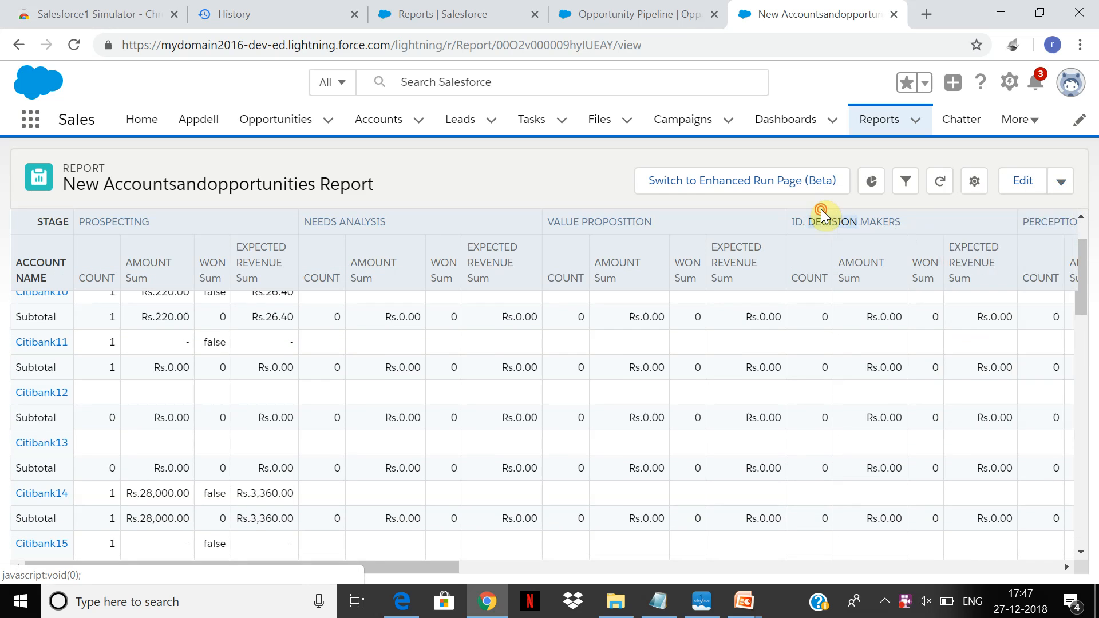
pyautogui.moveTo(1082, 279); pyautogui.dragTo(1097, 192)
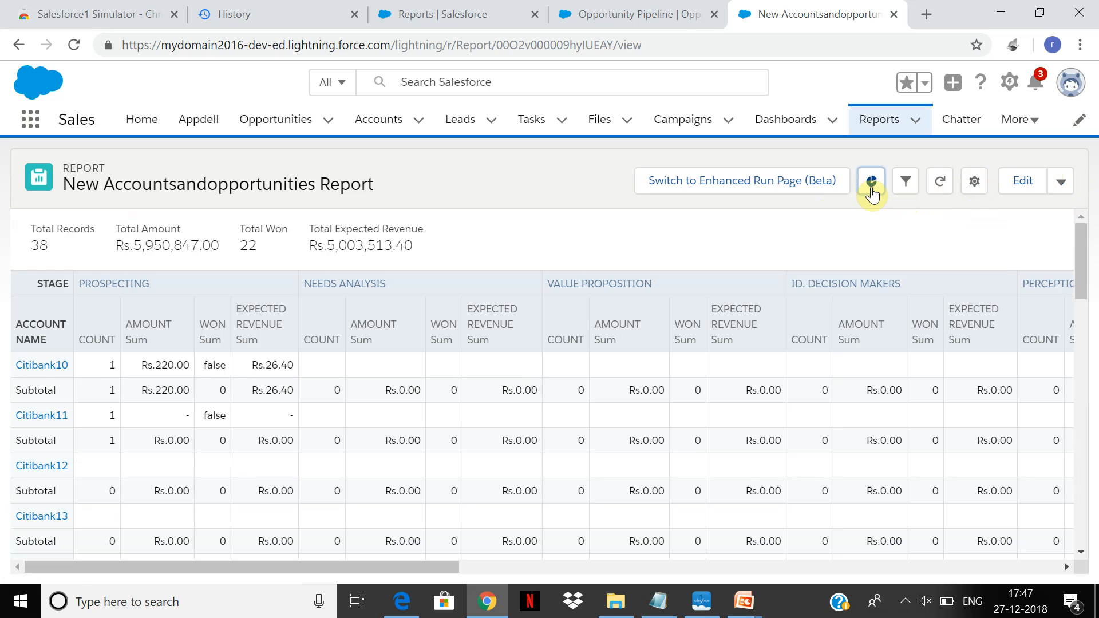
# Show the report's chart, try the vertical bar display and switch it to a funnel chart, checking the values of individual account segments.
pyautogui.click(871, 182)
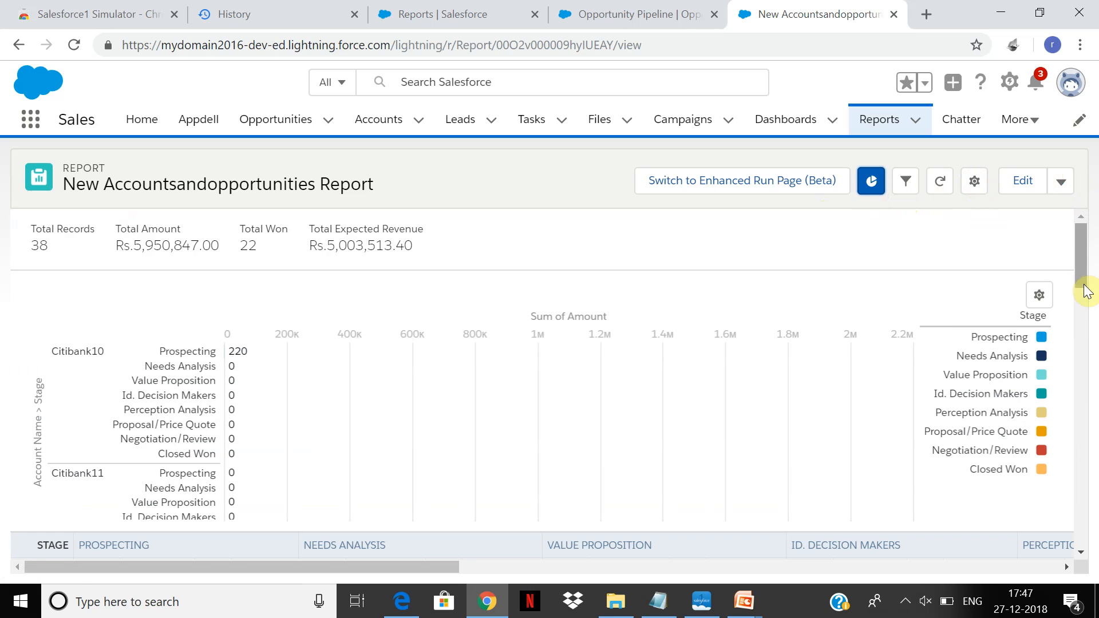
pyautogui.moveTo(1075, 262)
pyautogui.mouseDown()
pyautogui.moveTo(1081, 308)
pyautogui.moveTo(1081, 257)
pyautogui.mouseUp()
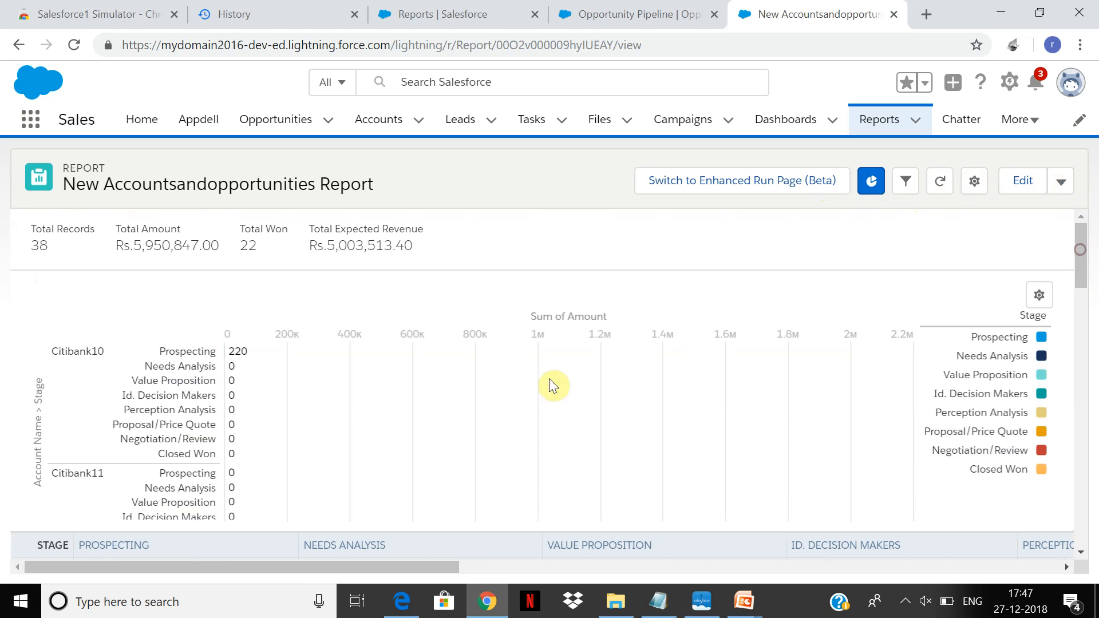
pyautogui.click(1039, 295)
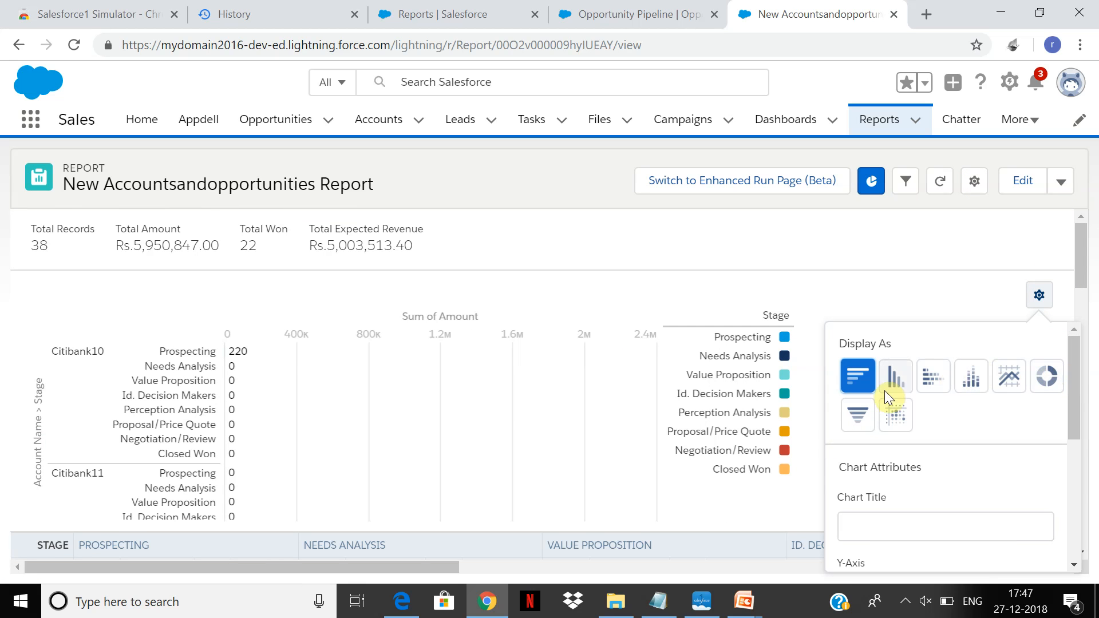
pyautogui.click(895, 380)
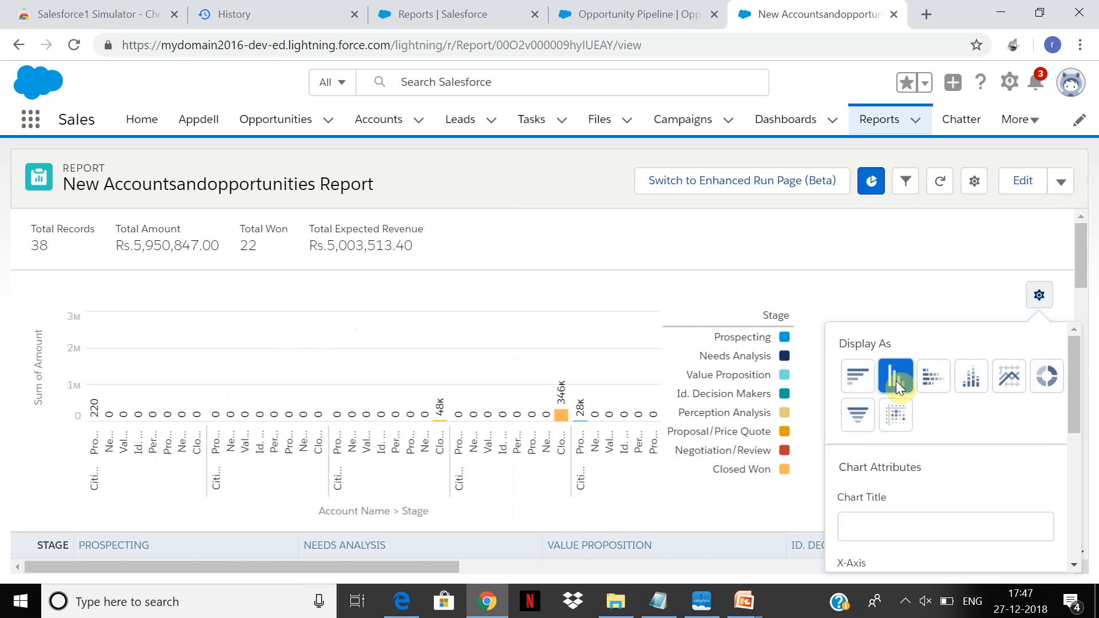
pyautogui.click(854, 423)
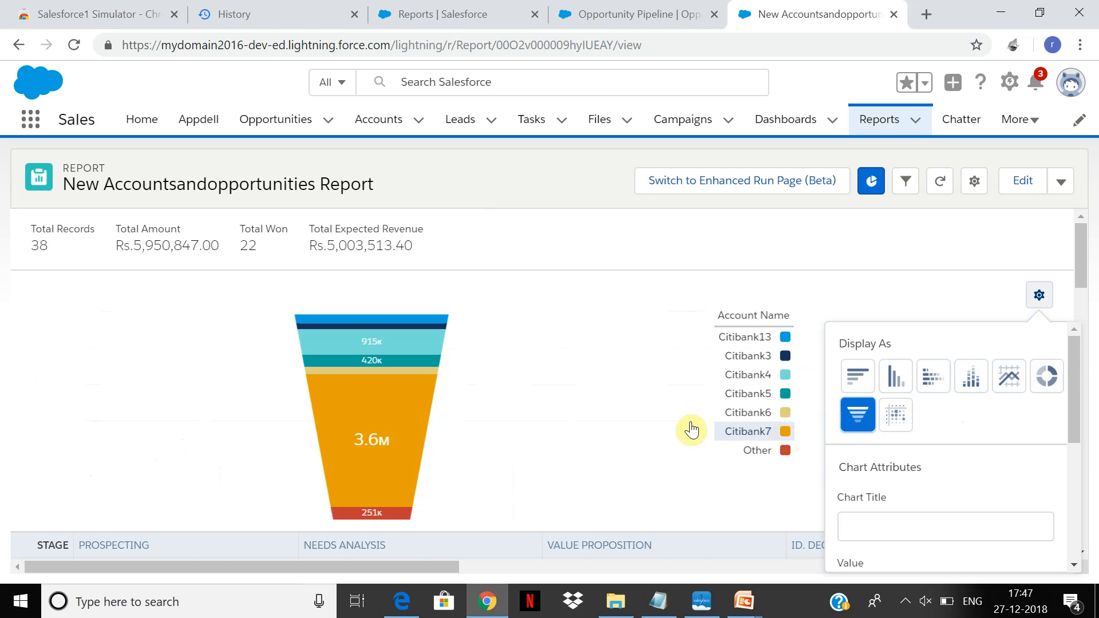
pyautogui.moveTo(375, 440)
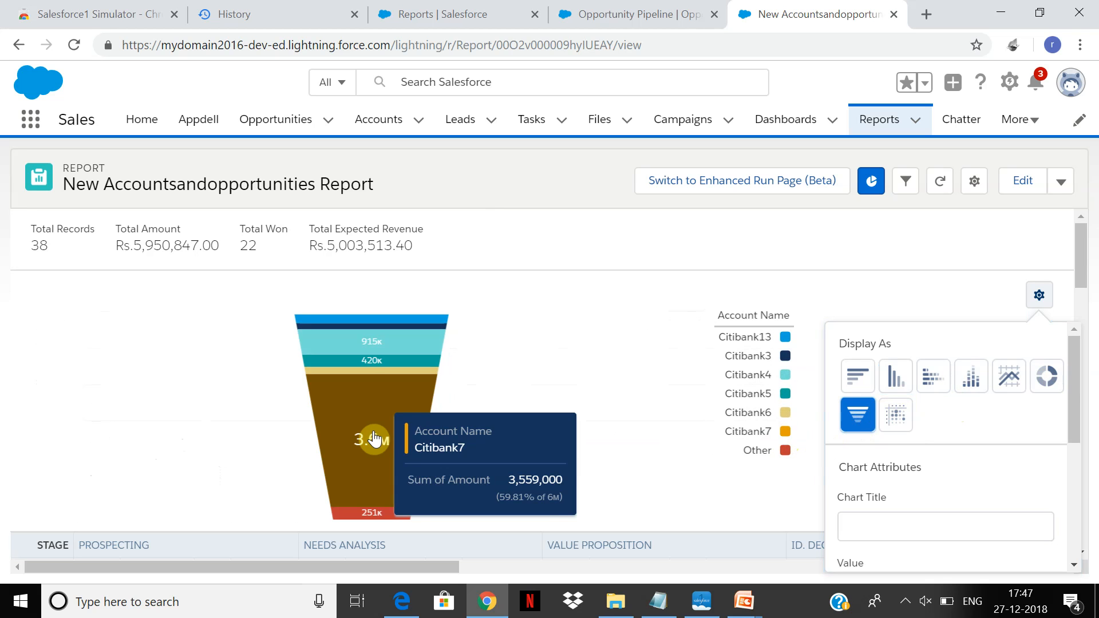
pyautogui.moveTo(368, 351)
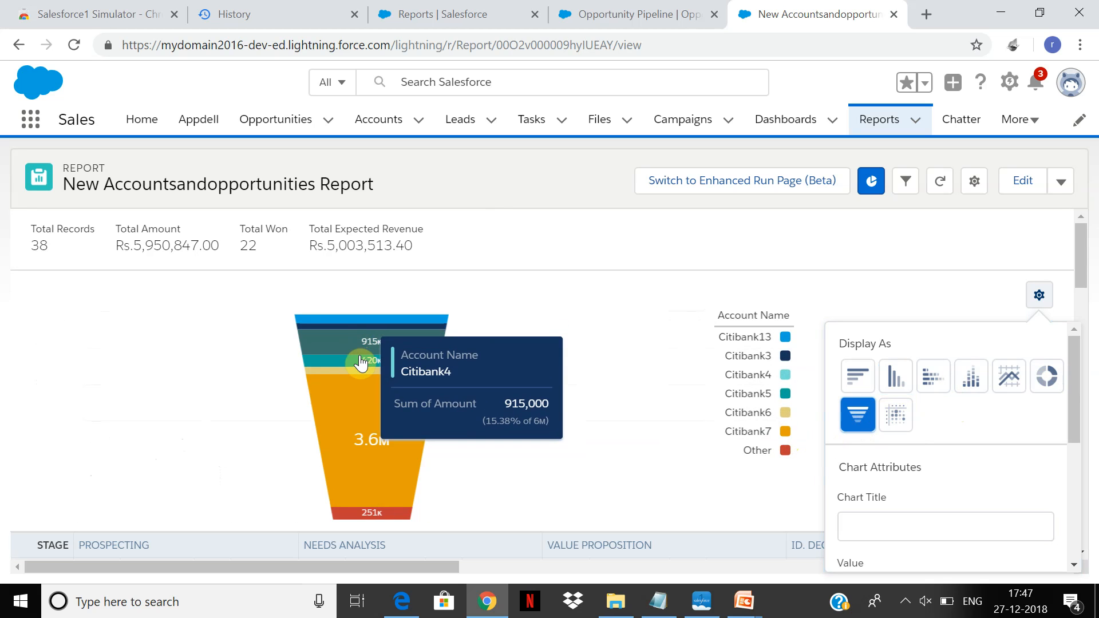
# Check the remaining funnel segments, switch the chart to a donut display and check the values of its account segments.
pyautogui.moveTo(347, 413)
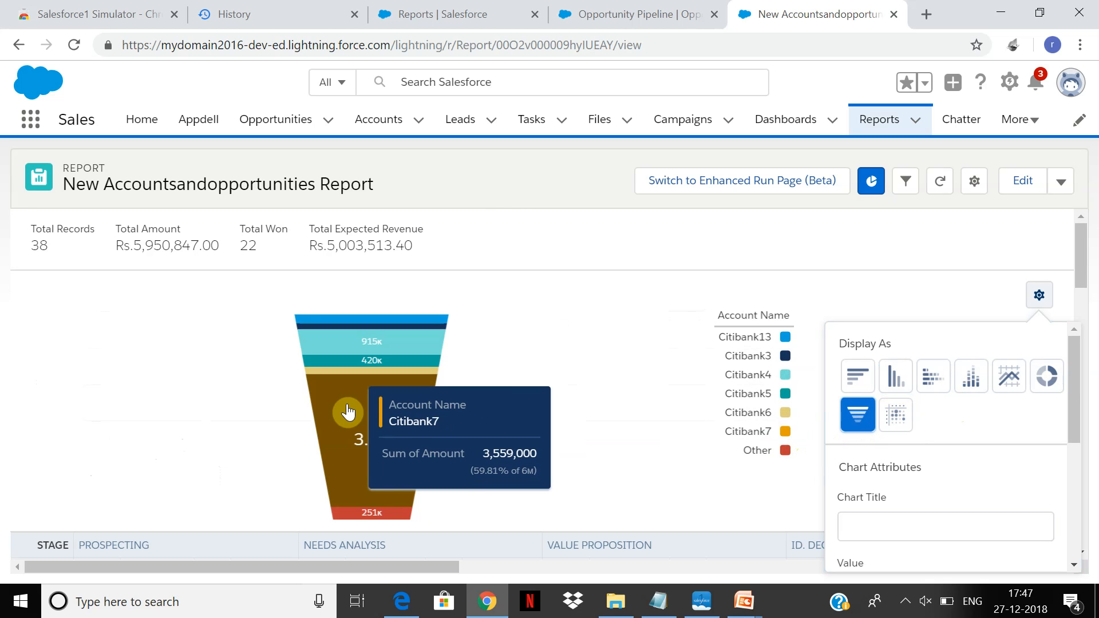
pyautogui.moveTo(350, 325)
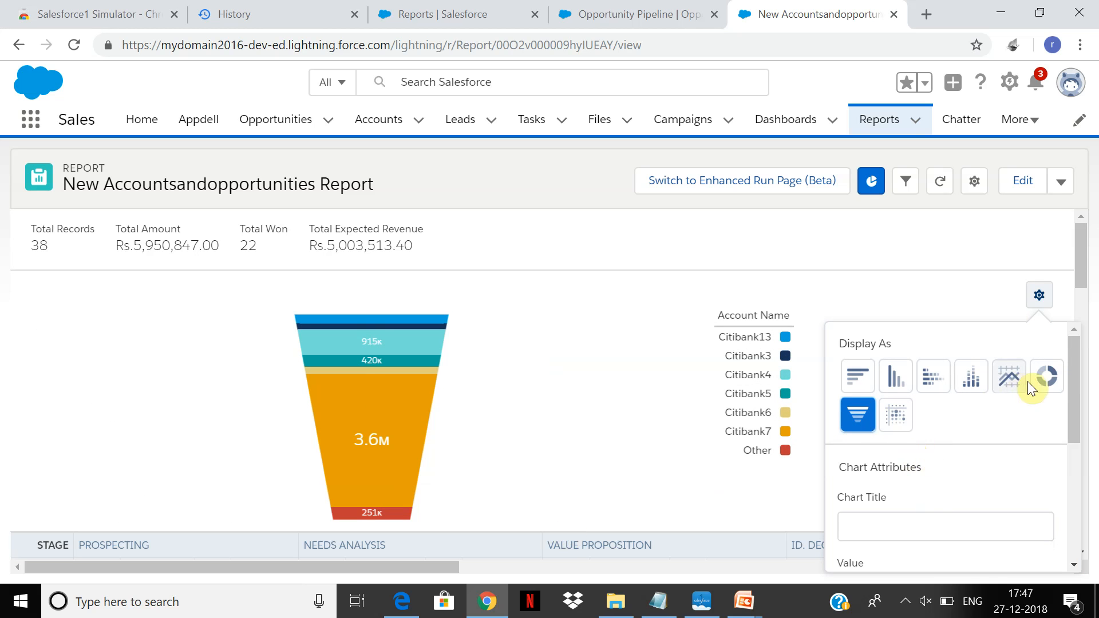
pyautogui.click(1048, 381)
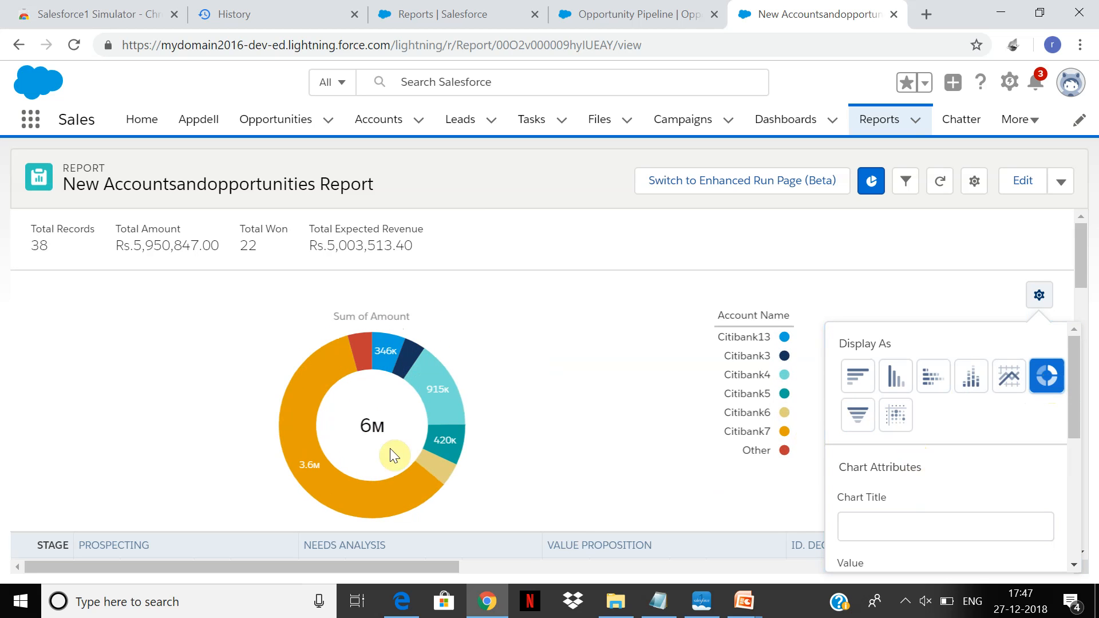
pyautogui.moveTo(327, 499)
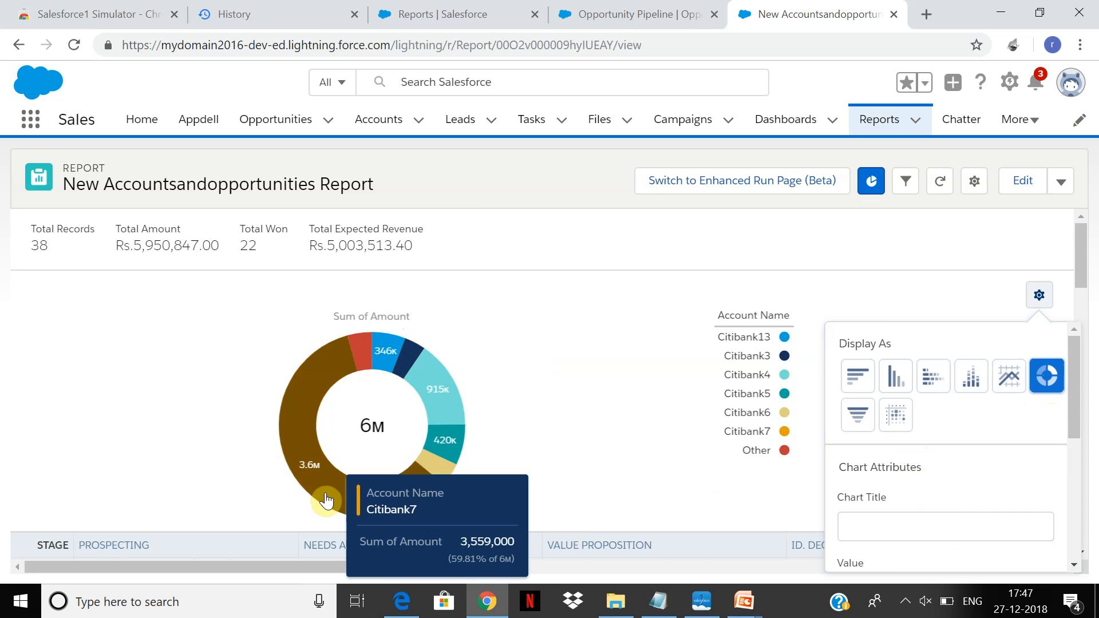
pyautogui.moveTo(438, 397)
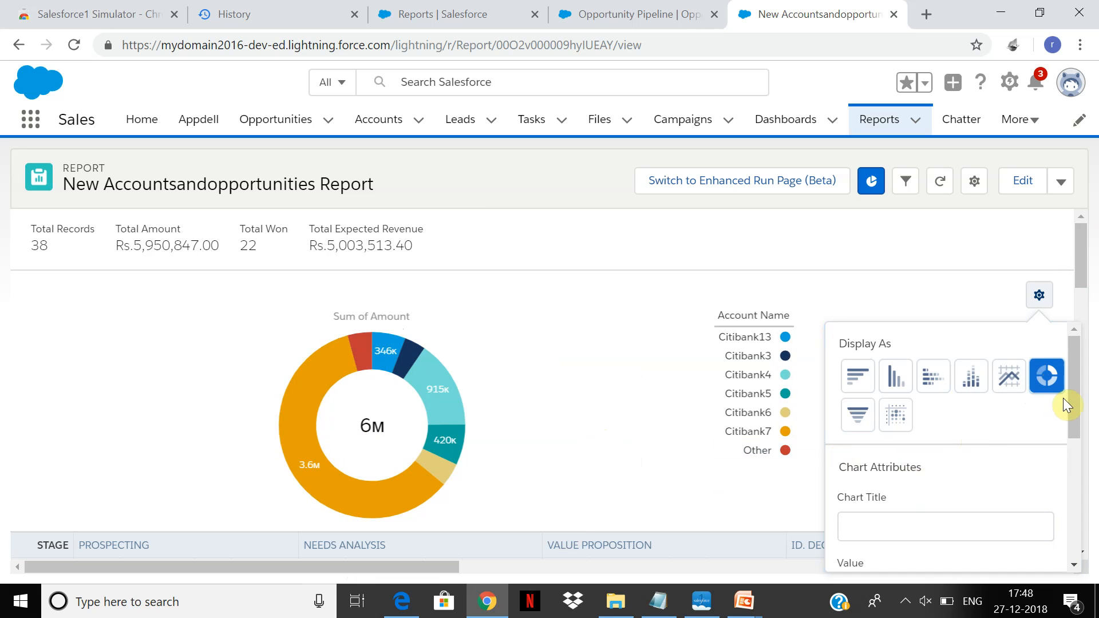
# Turn on Show Percentages for the donut chart and close its display settings.
pyautogui.moveTo(1074, 395); pyautogui.dragTo(1066, 472)
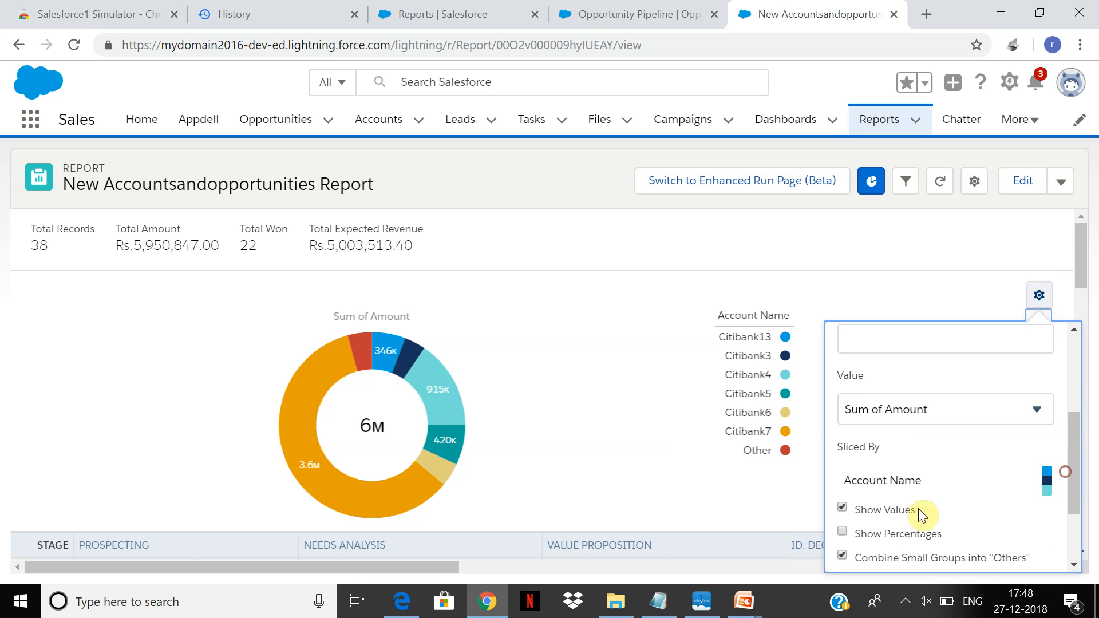
pyautogui.doubleClick(841, 538)
pyautogui.click(843, 530)
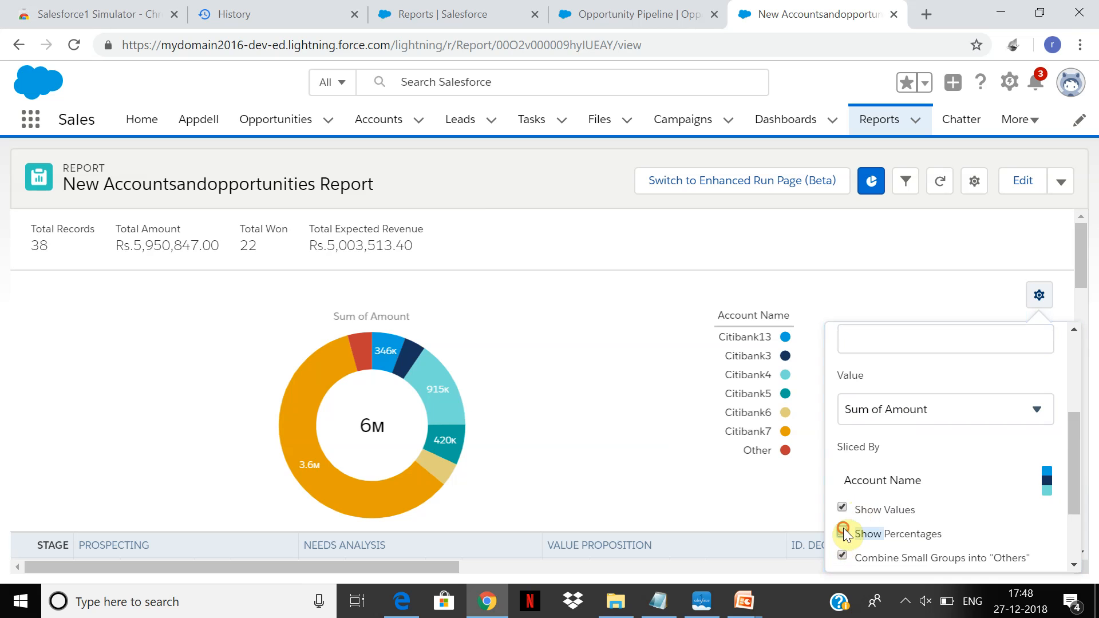
pyautogui.click(450, 486)
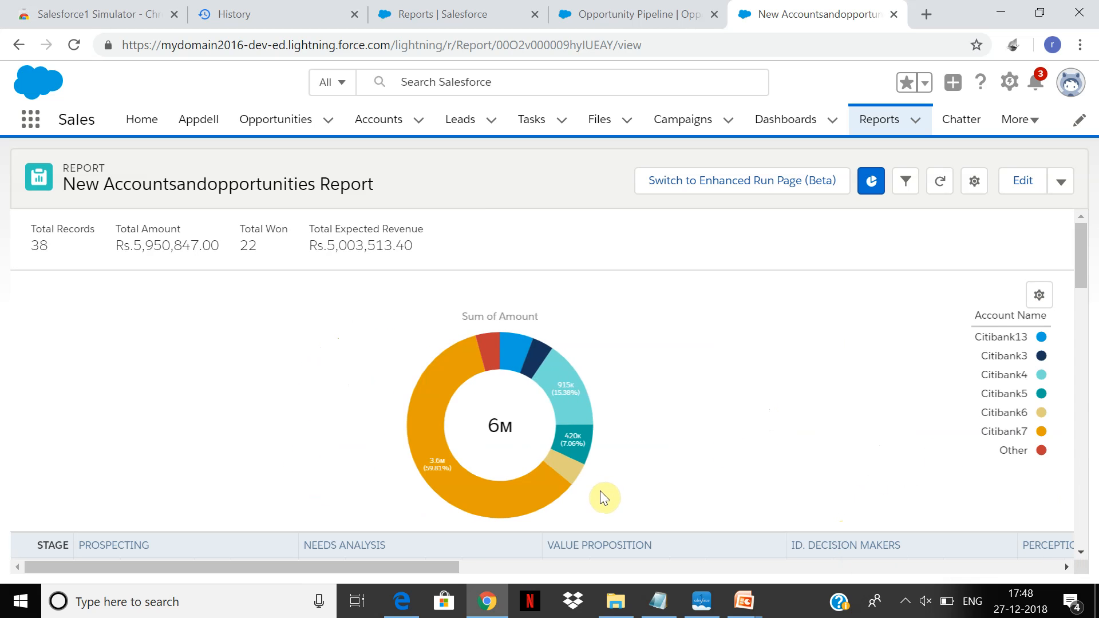
pyautogui.moveTo(1087, 240); pyautogui.dragTo(1025, 221)
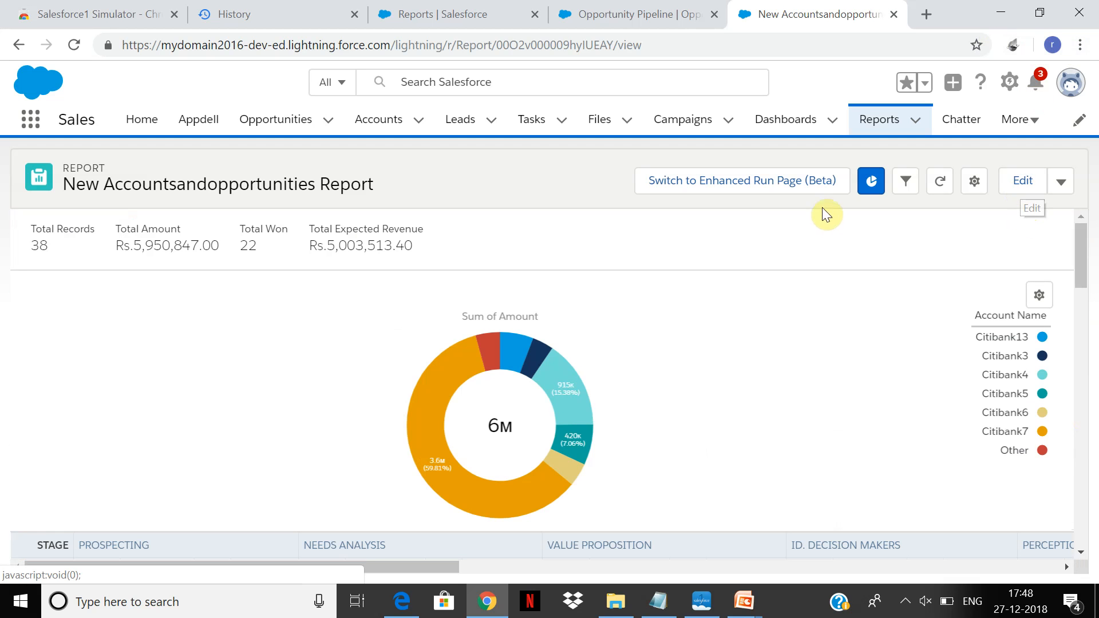
# Change the report's Show Me filter to All accounts and apply it.
pyautogui.click(919, 177)
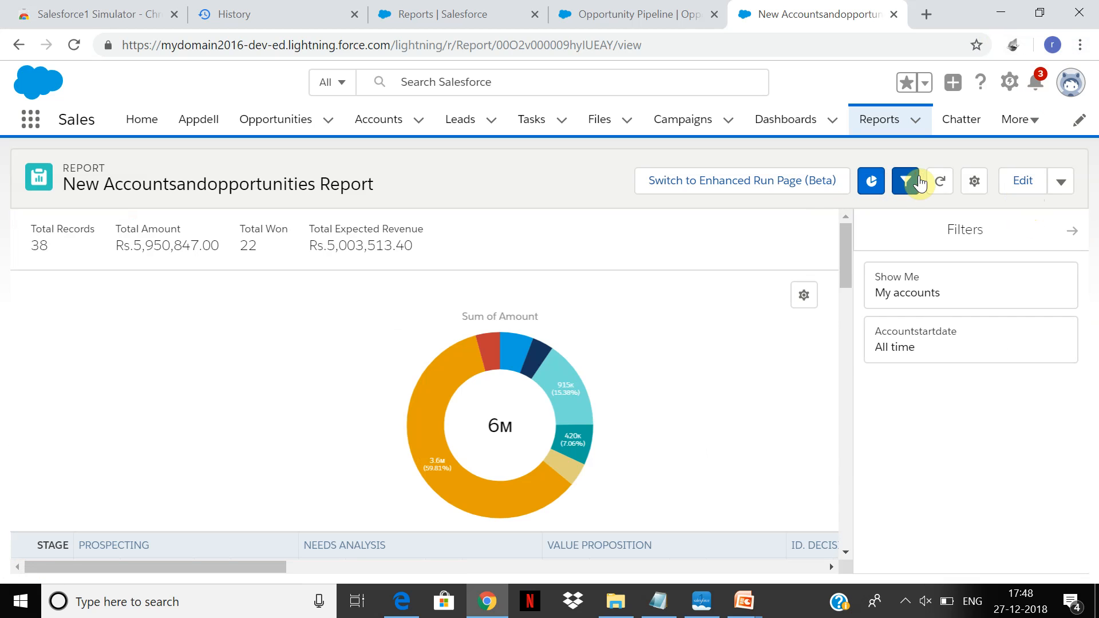
pyautogui.click(923, 313)
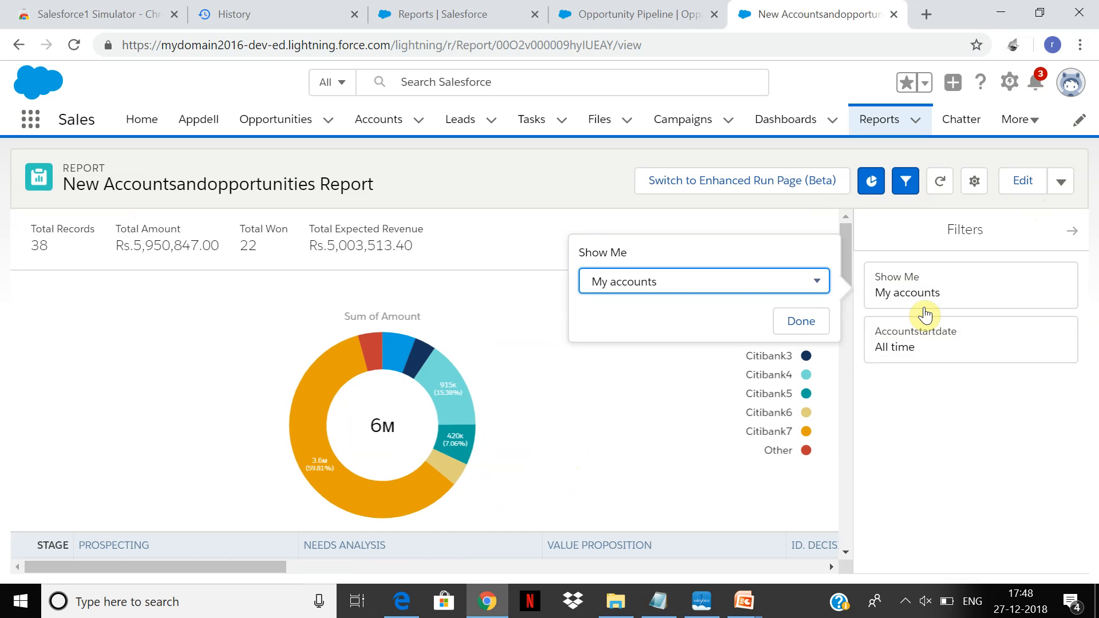
pyautogui.click(818, 280)
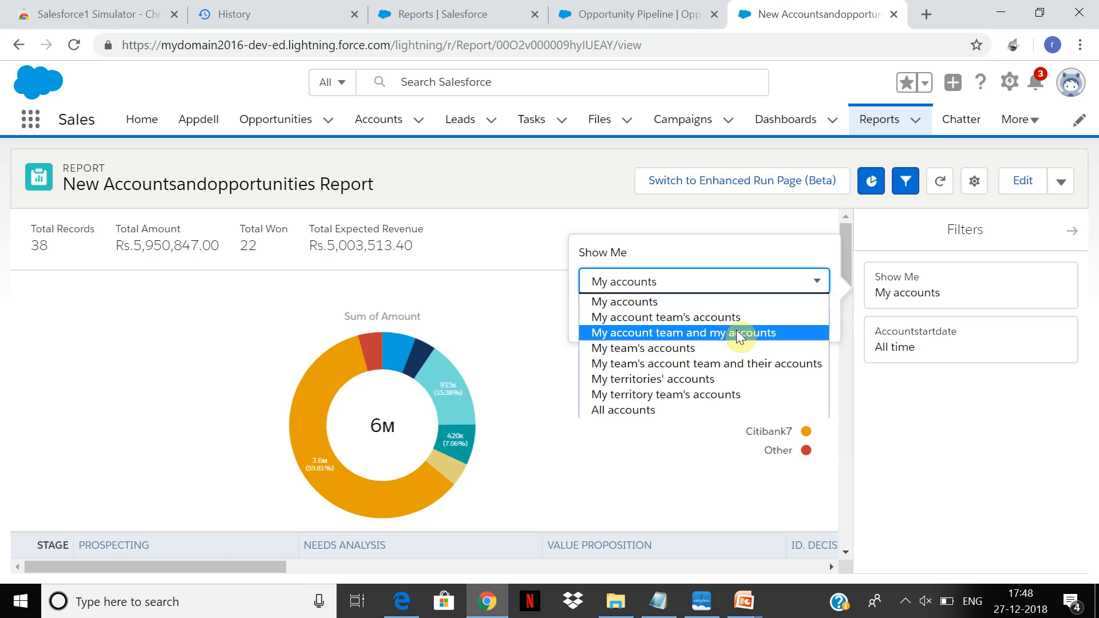
pyautogui.click(701, 410)
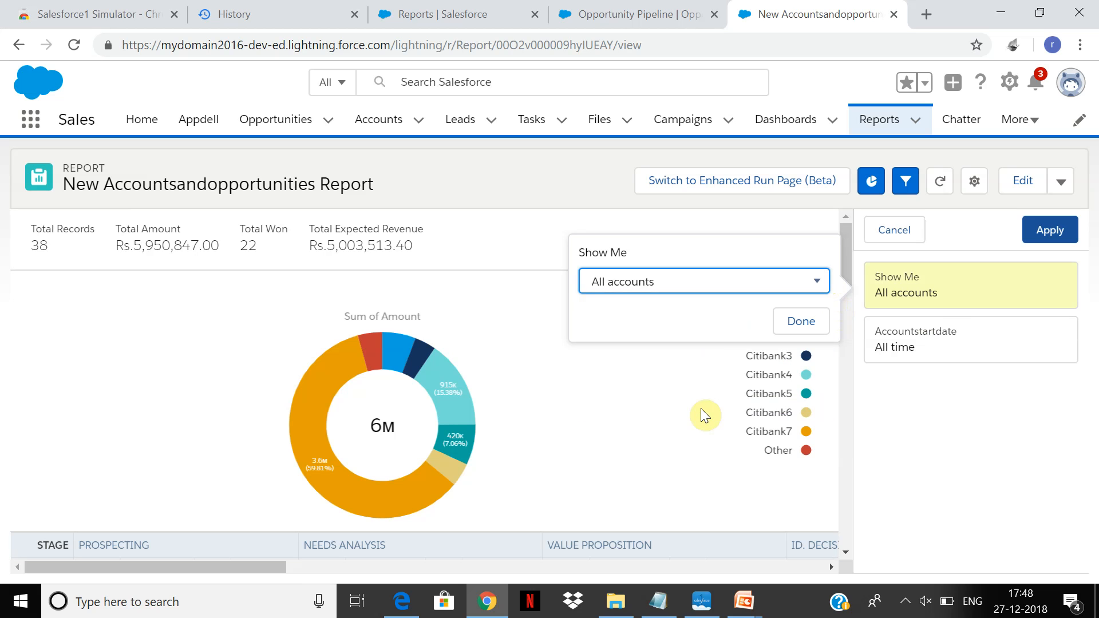
pyautogui.click(1068, 225)
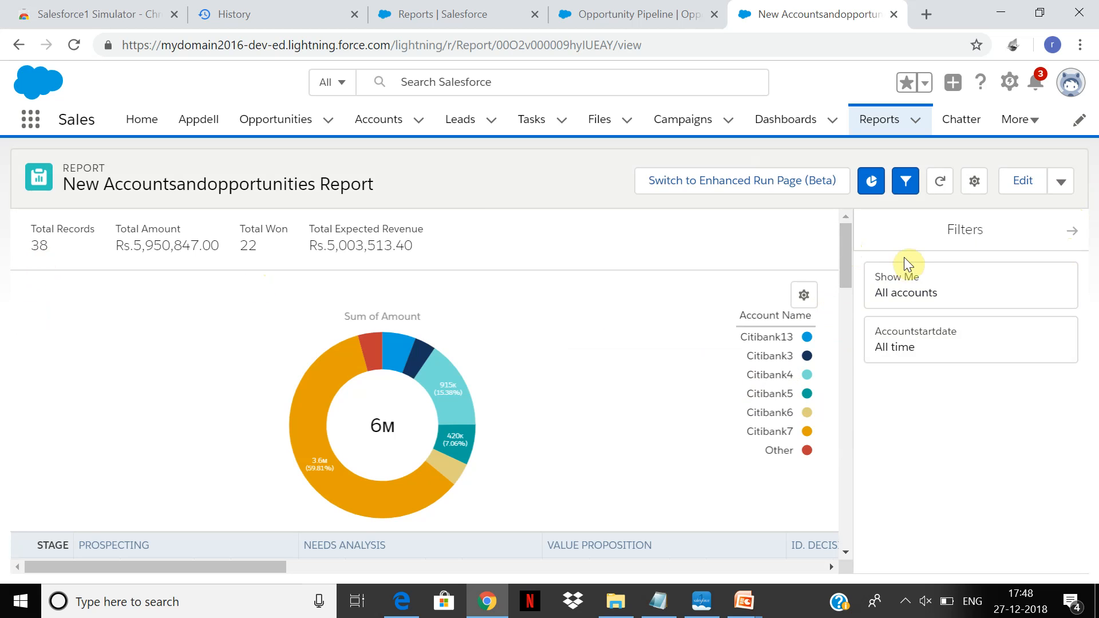
# Hide Details and Record counts in the report options, keep Subtotals and Grand total shown, and apply.
pyautogui.moveTo(846, 253); pyautogui.dragTo(832, 386)
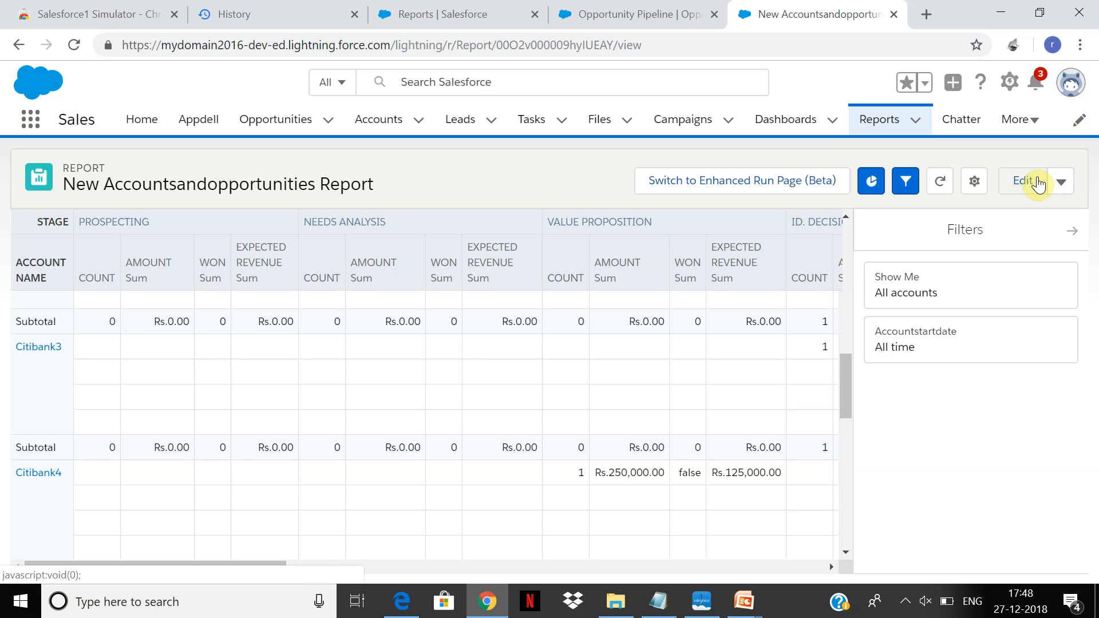
pyautogui.click(975, 182)
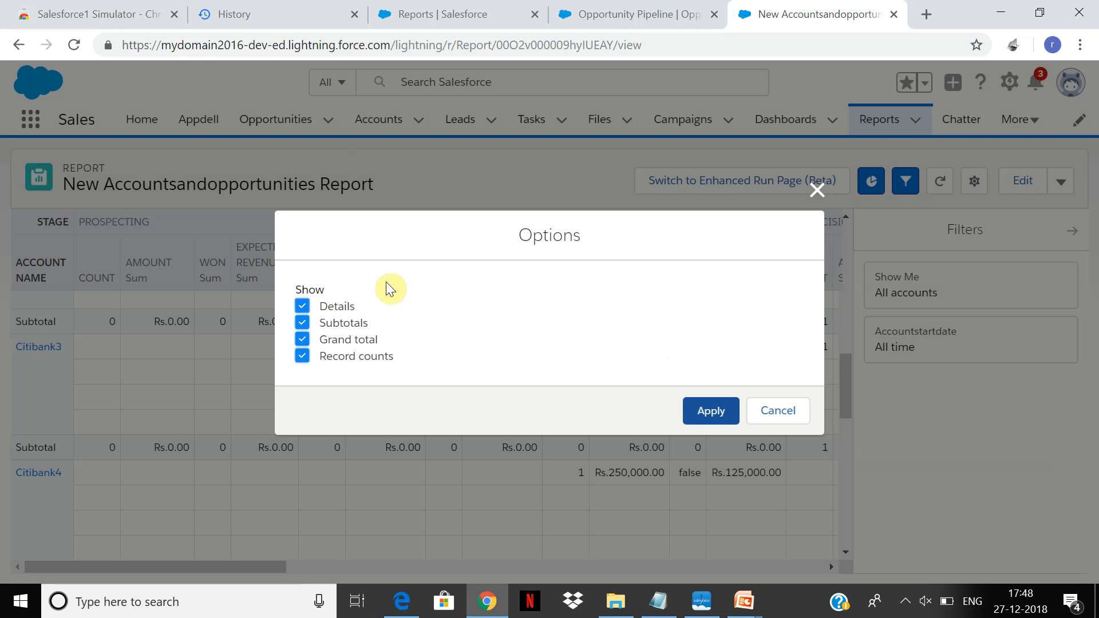
pyautogui.click(302, 324)
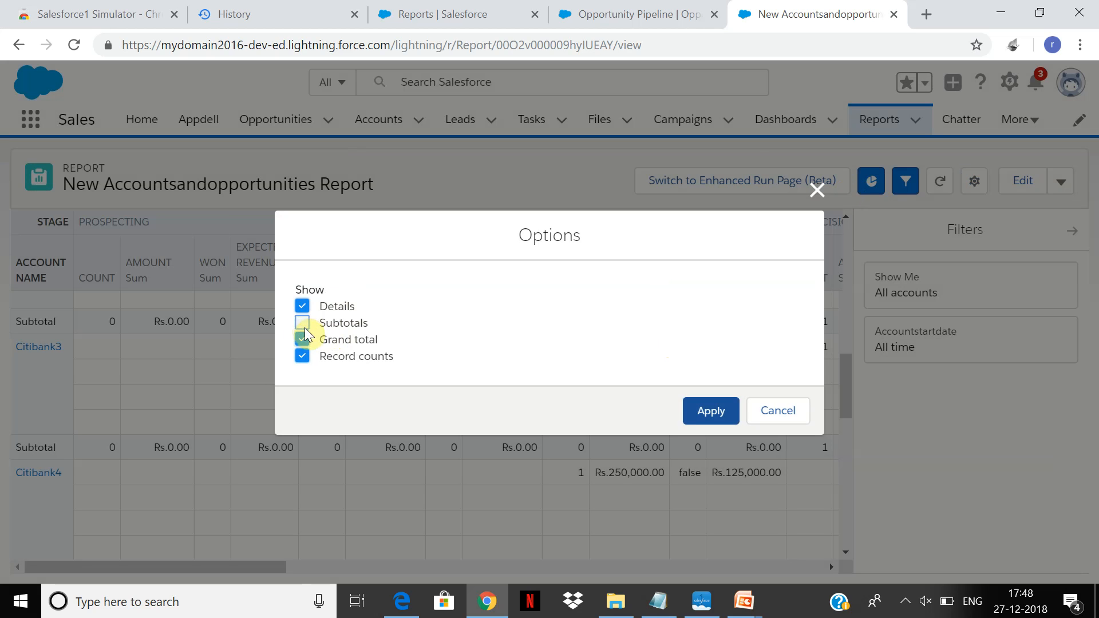
pyautogui.click(301, 314)
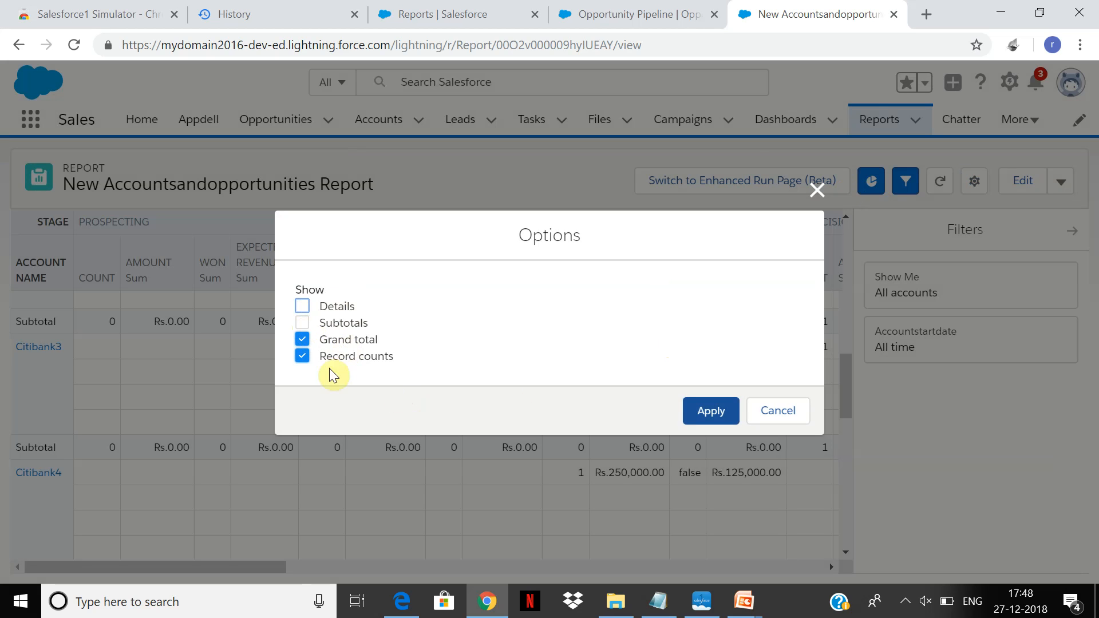
pyautogui.click(305, 358)
pyautogui.click(302, 322)
pyautogui.click(712, 420)
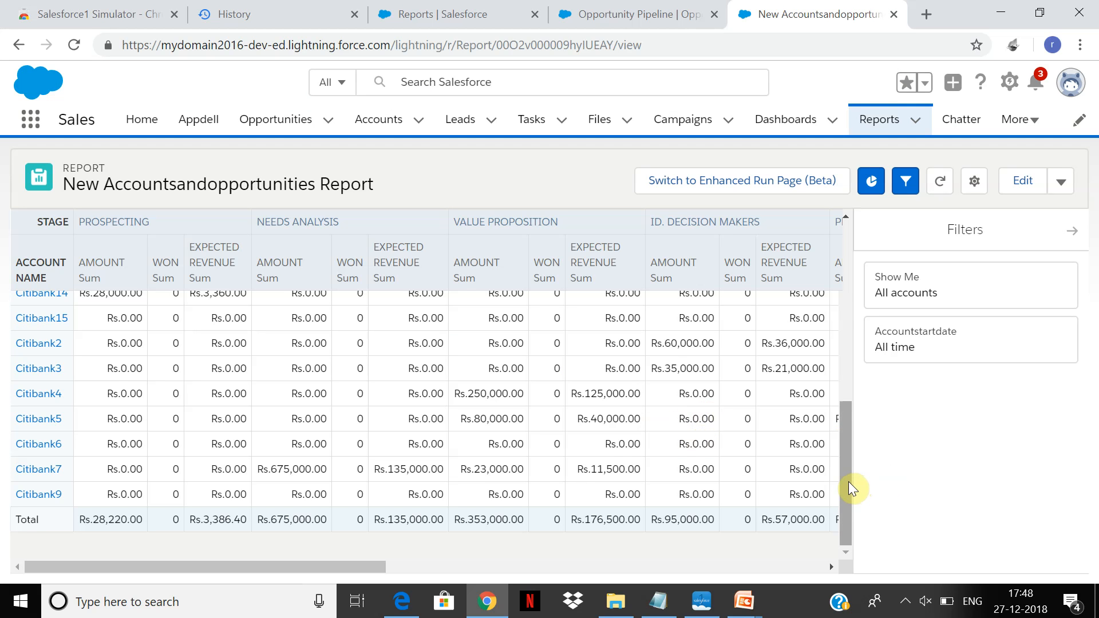
# Look over the summarized table, hide Subtotals in the report options and apply the change.
pyautogui.scroll(3, 853, 339)
pyautogui.moveTo(853, 338); pyautogui.dragTo(847, 429)
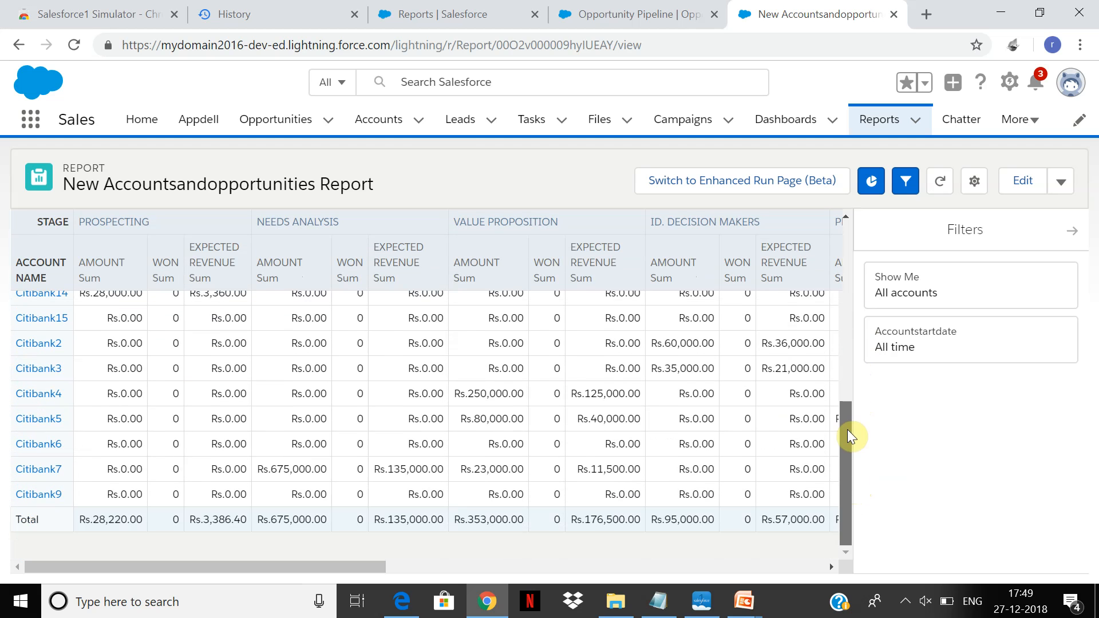
pyautogui.click(973, 181)
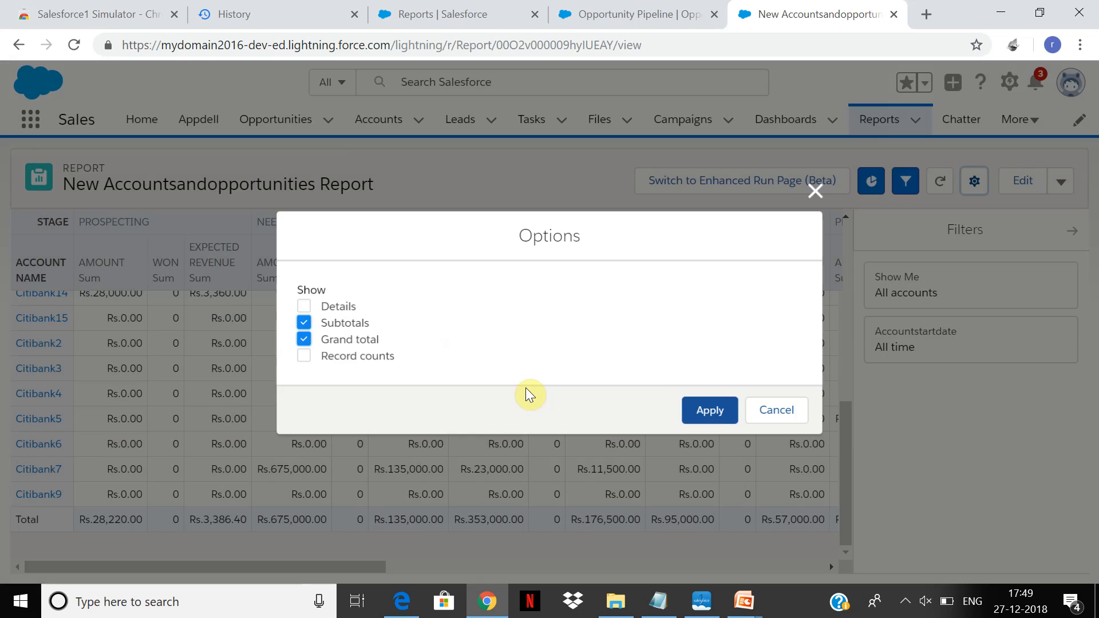
pyautogui.click(304, 323)
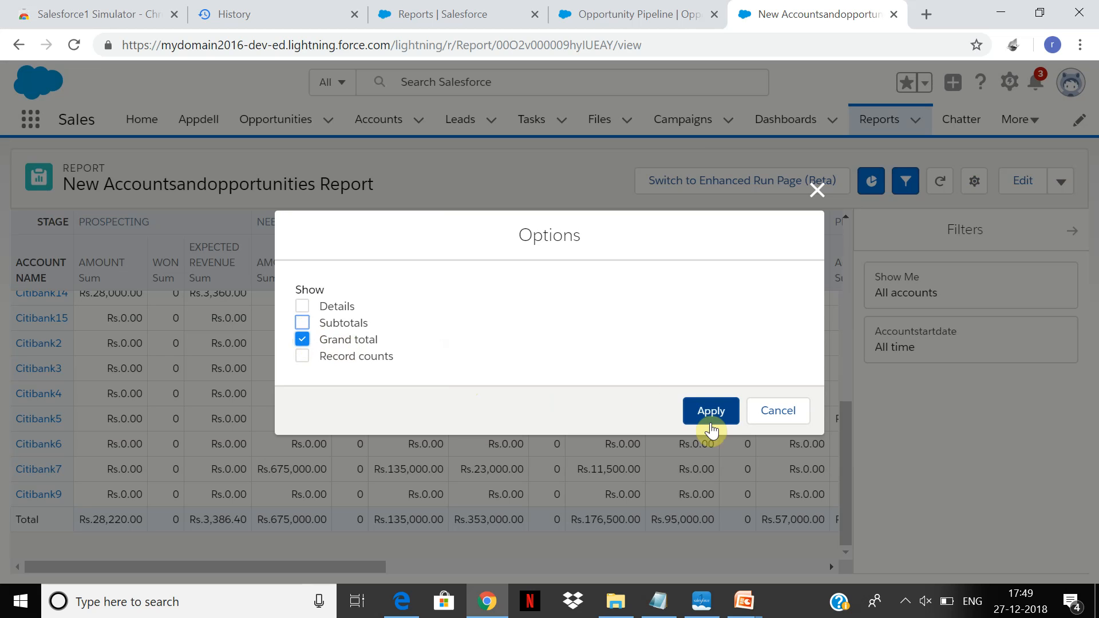
pyautogui.click(719, 414)
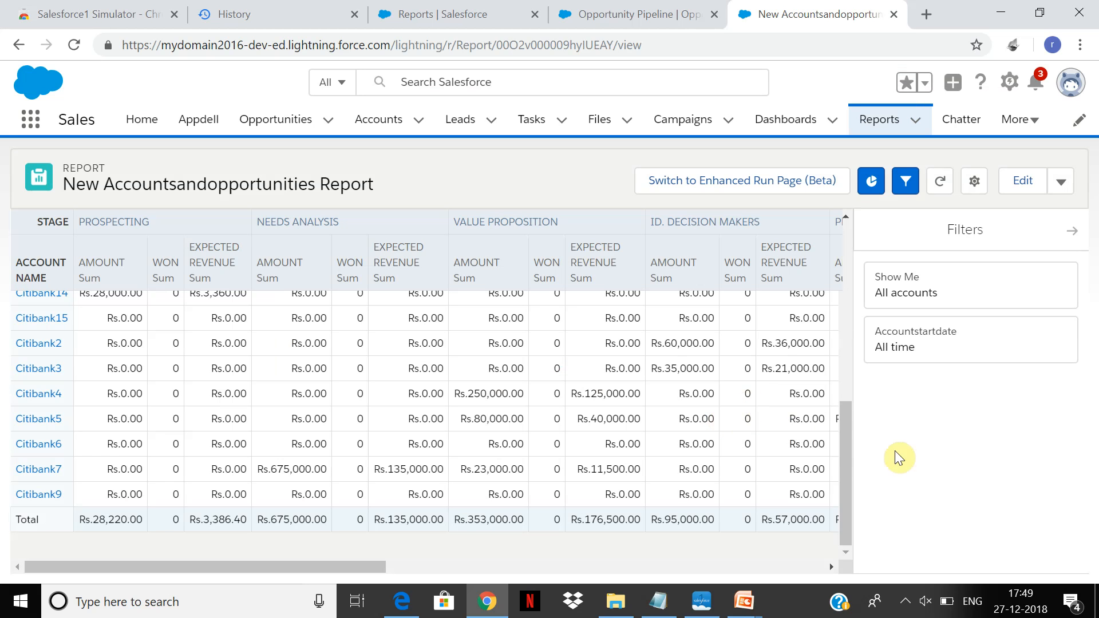
# Try filtering the report to Citibank7 through the donut chart, view its table with the chart hidden, and clear the chart filter.
pyautogui.moveTo(849, 471); pyautogui.dragTo(832, 231)
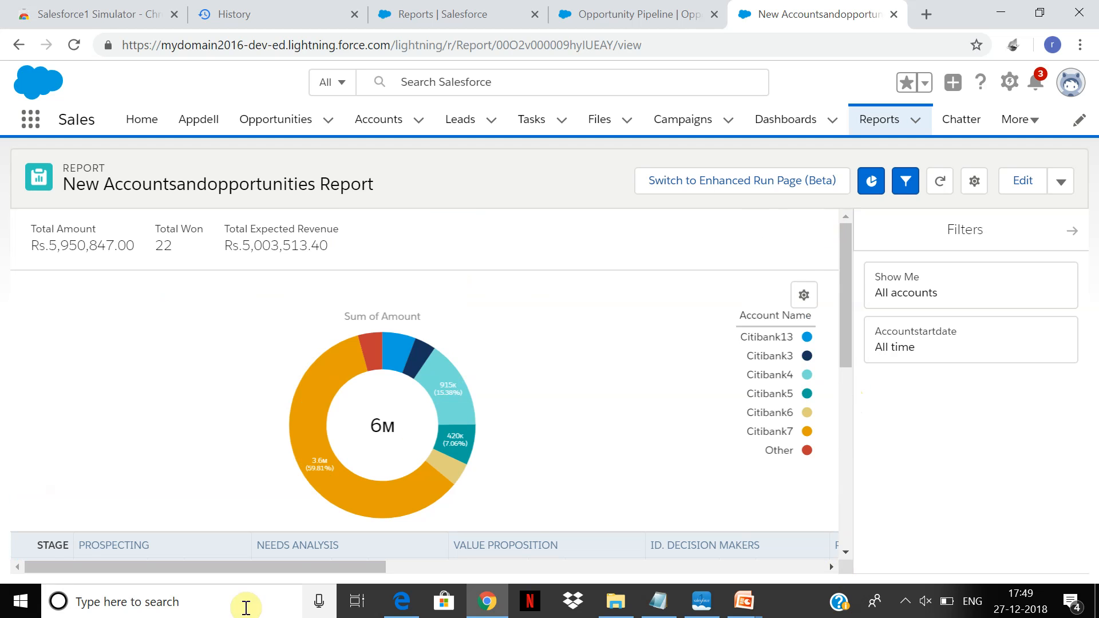
pyautogui.moveTo(849, 260); pyautogui.dragTo(830, 216)
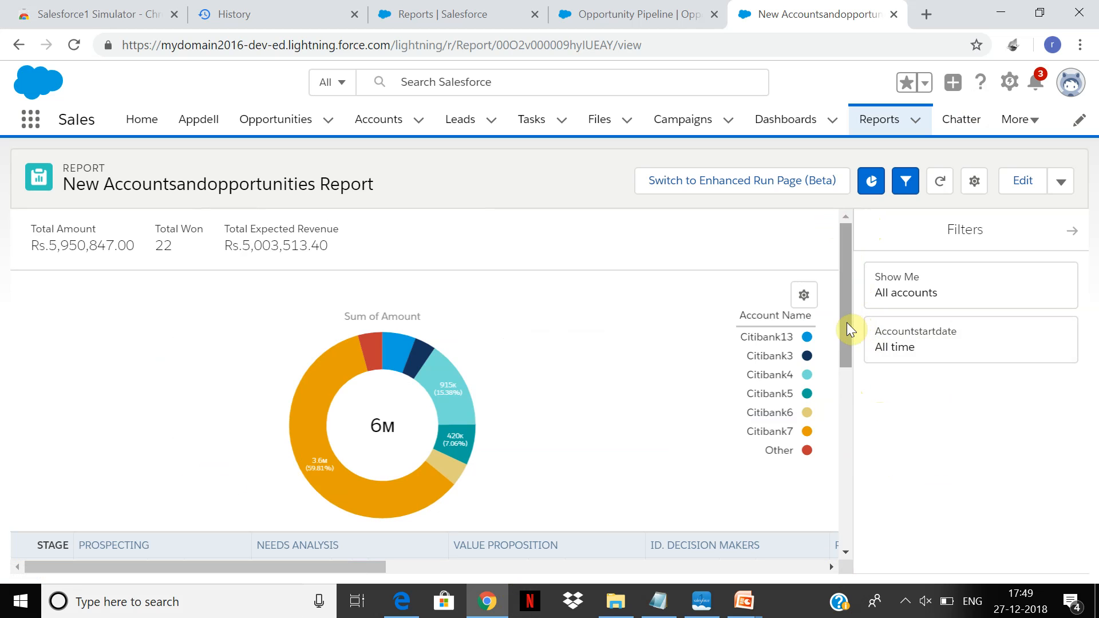
pyautogui.click(416, 473)
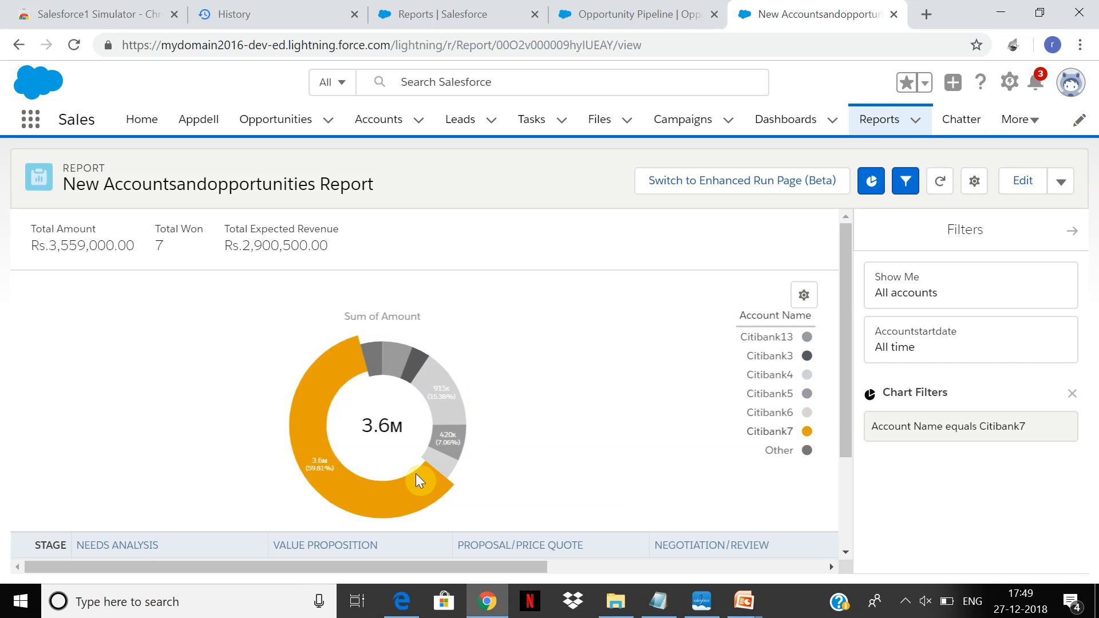
pyautogui.click(879, 183)
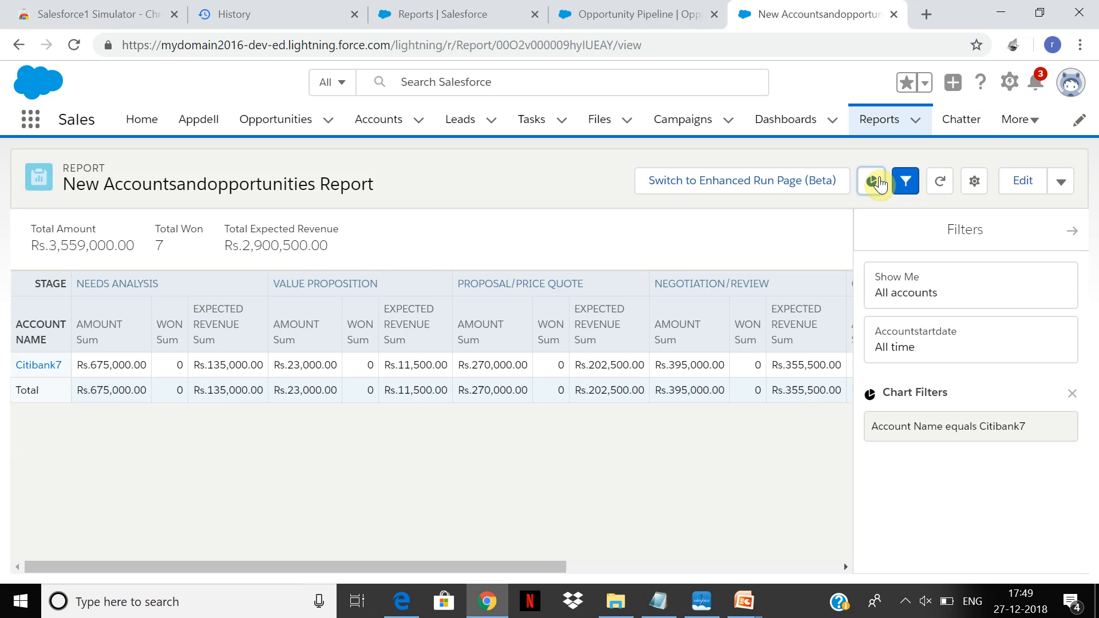
pyautogui.click(880, 184)
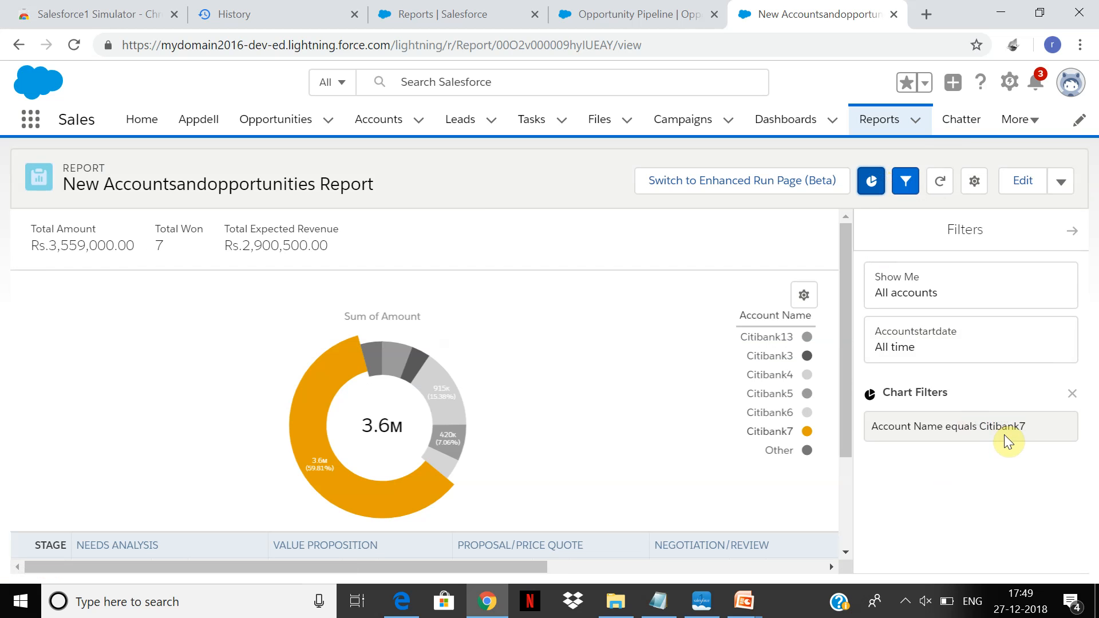
pyautogui.click(1073, 394)
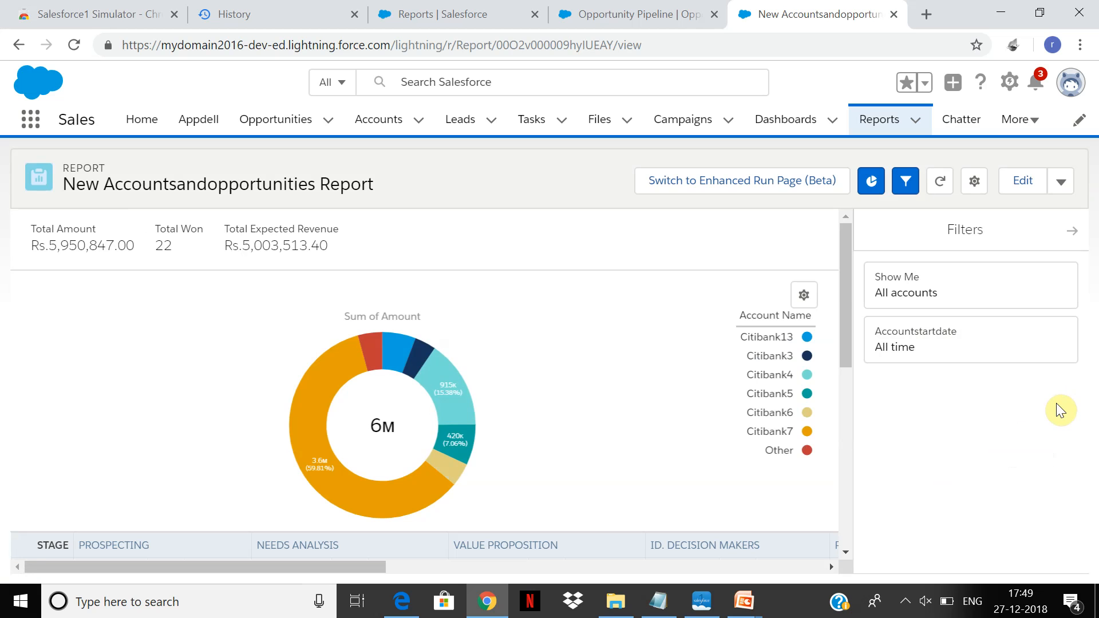
# Edit the report to swap its groups, with Stage as rows and Account Name as columns, and save and run it.
pyautogui.moveTo(847, 299); pyautogui.dragTo(825, 349)
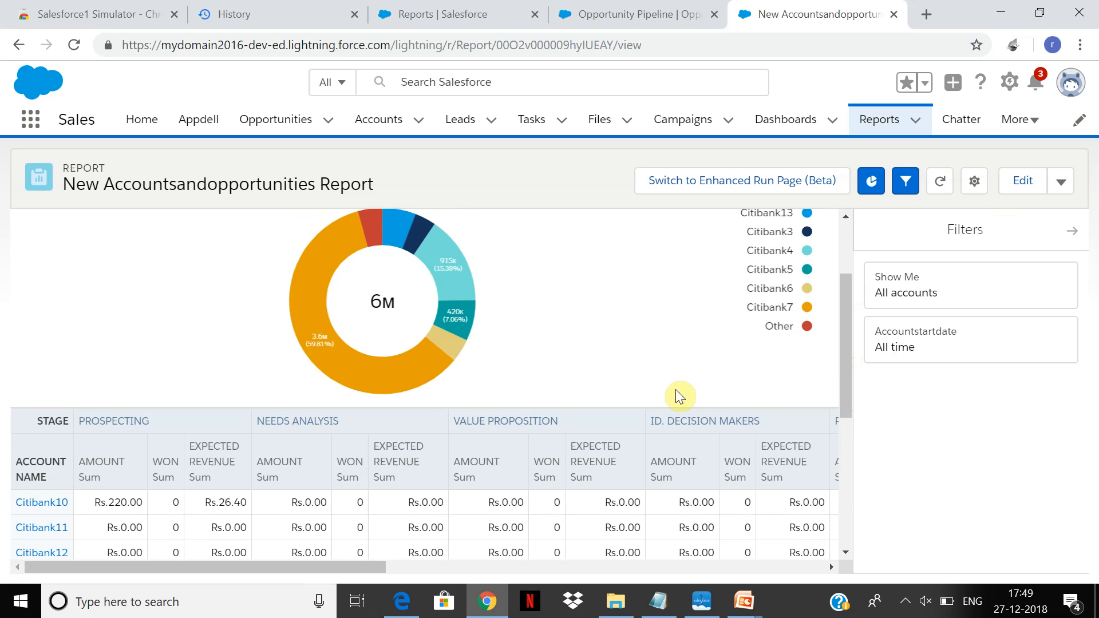
pyautogui.click(1025, 193)
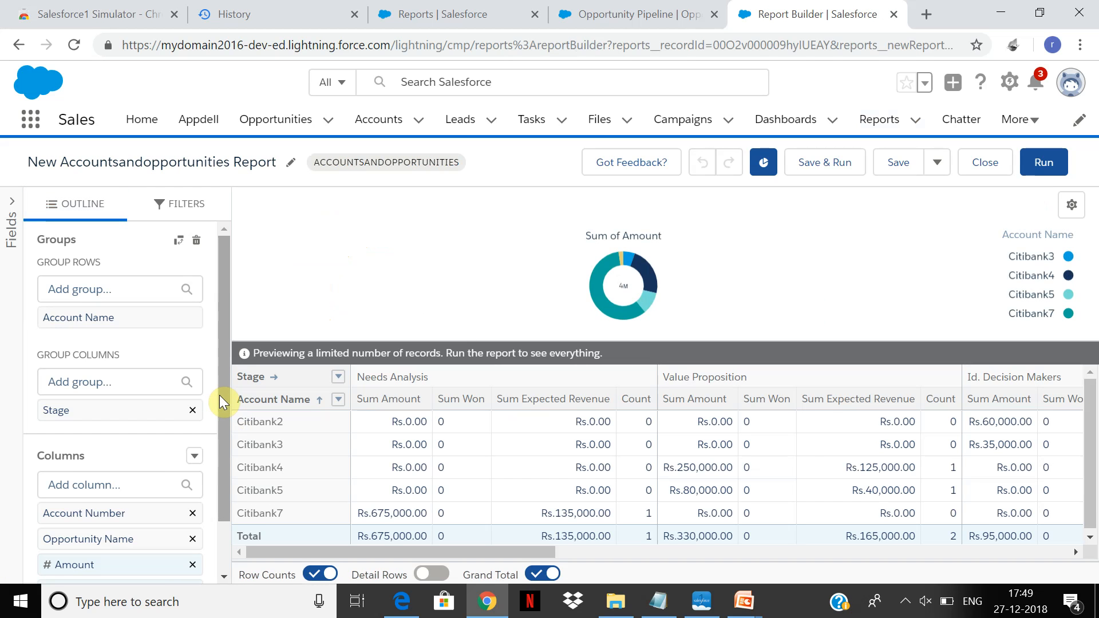
pyautogui.click(179, 245)
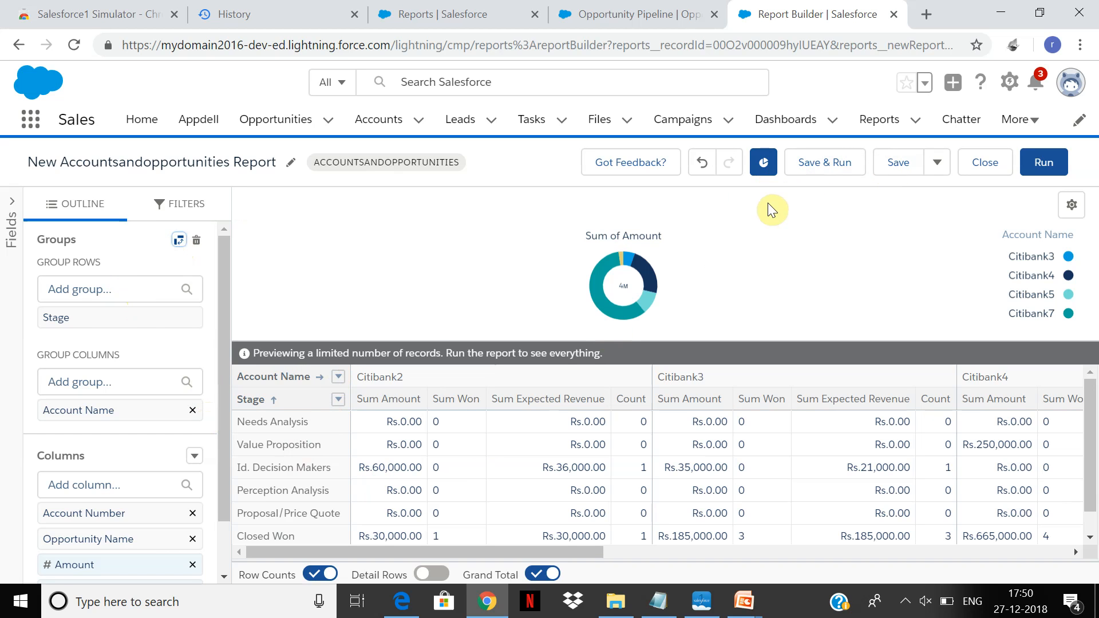
pyautogui.click(837, 163)
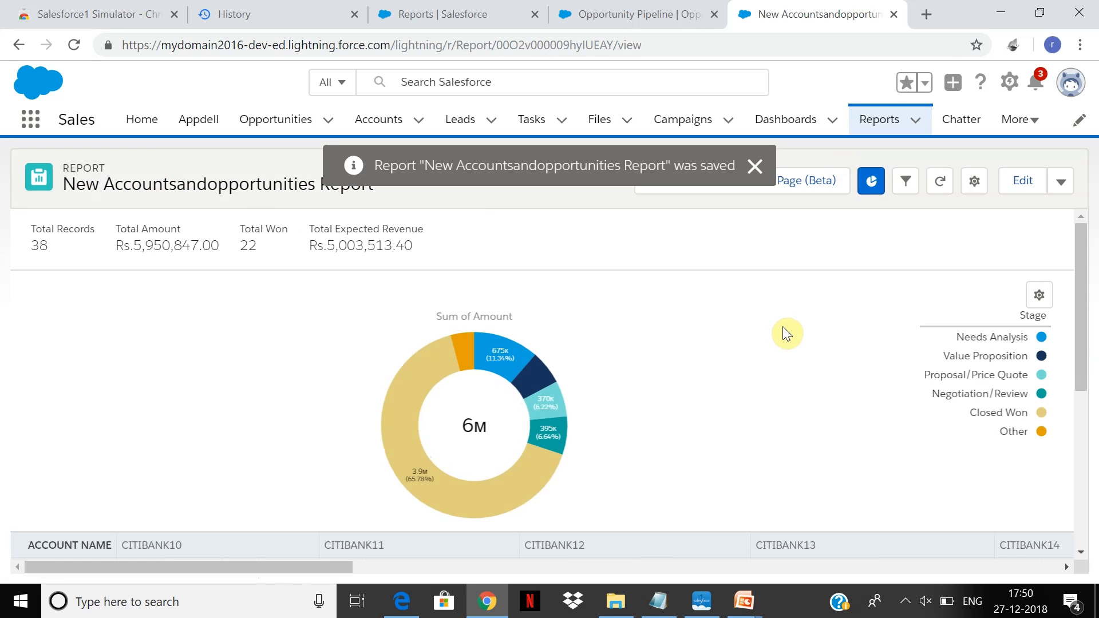
pyautogui.click(755, 167)
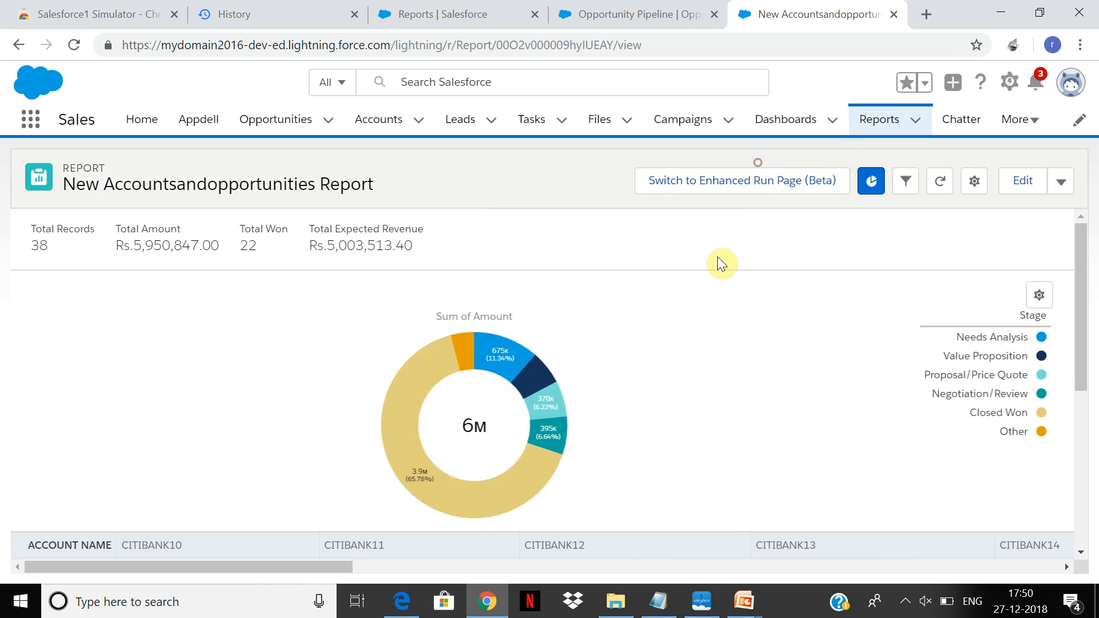
# Filter the report to the Closed Won stage through the chart legend.
pyautogui.click(1018, 411)
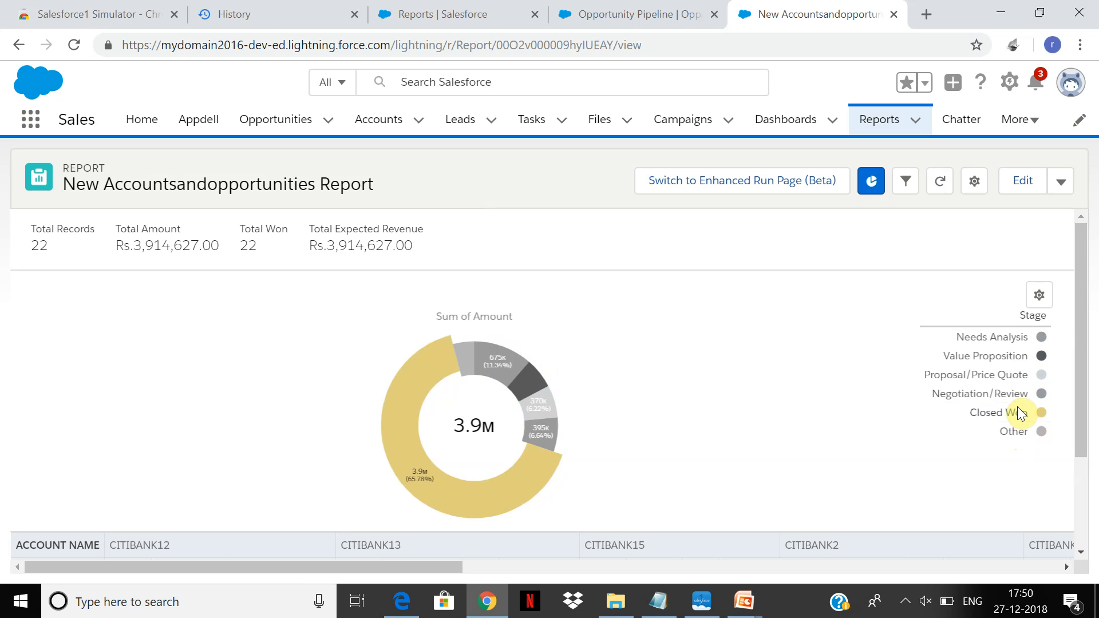
# Filter the report through the chart legend to Negotiation/Review and to Proposal/Price Quote, and look over the filtered table.
pyautogui.click(1000, 397)
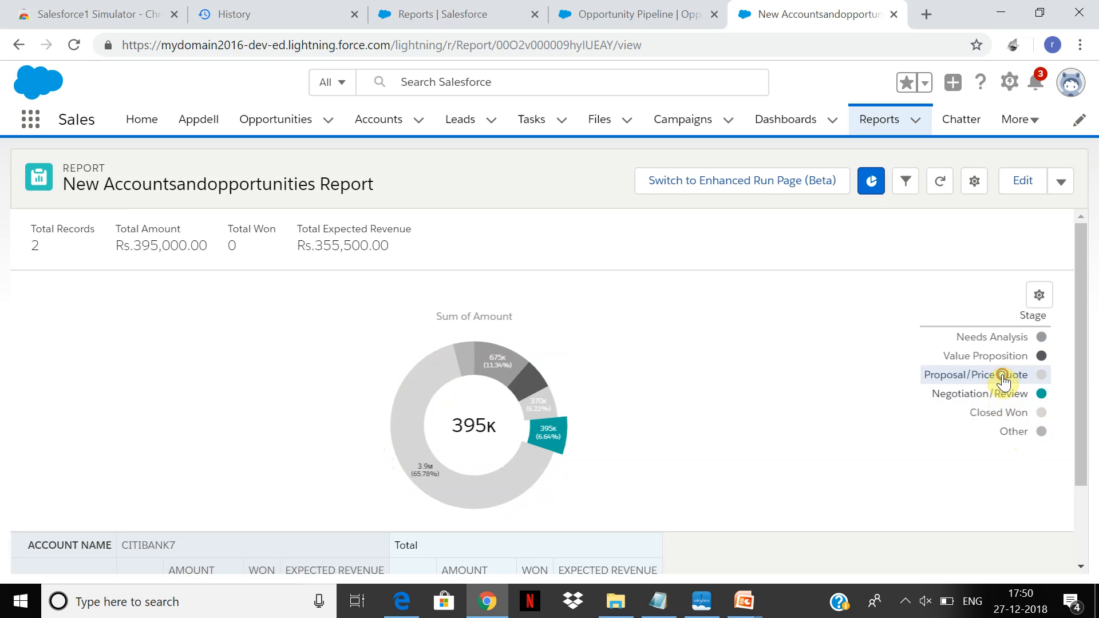
pyautogui.click(1002, 376)
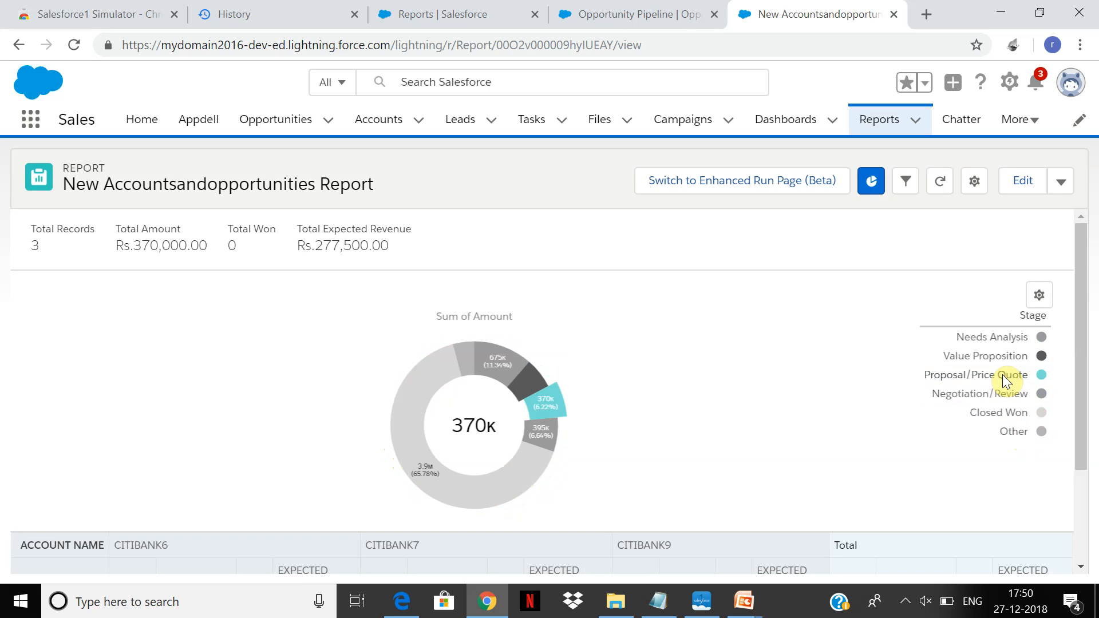
pyautogui.moveTo(1084, 248); pyautogui.dragTo(1089, 371)
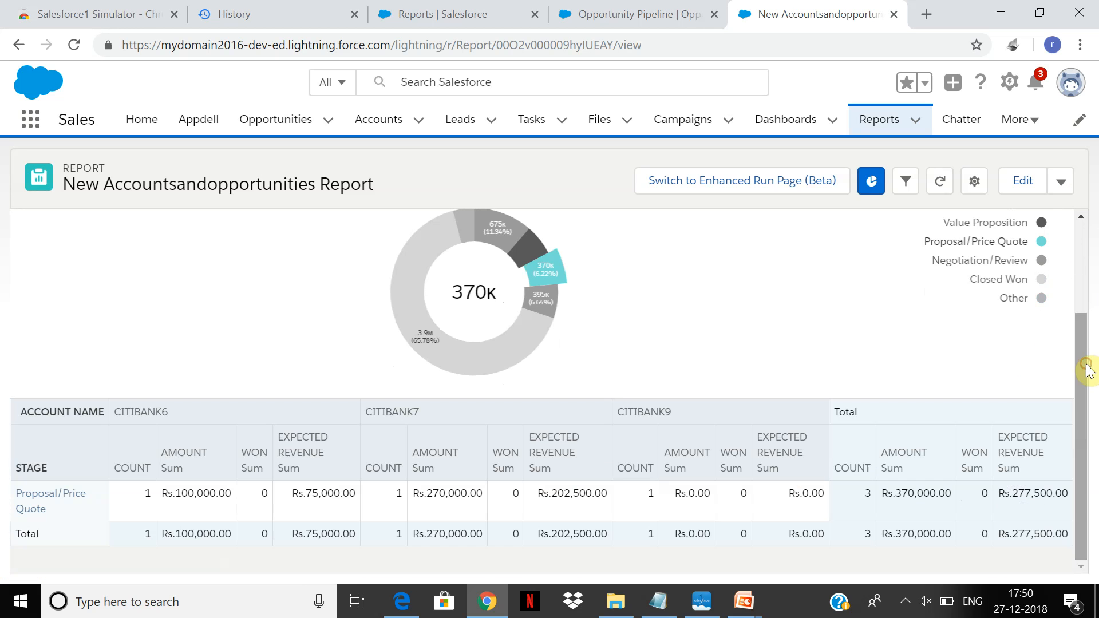
# Start a new report and search the Other Reports category for report types matching "studen".
pyautogui.click(883, 127)
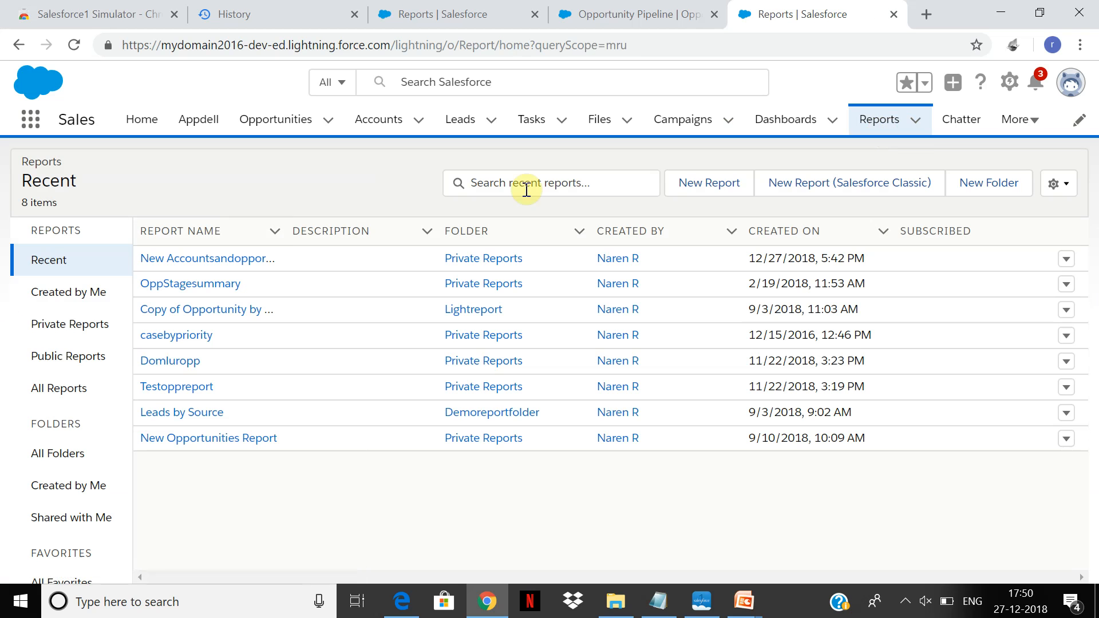
pyautogui.click(717, 183)
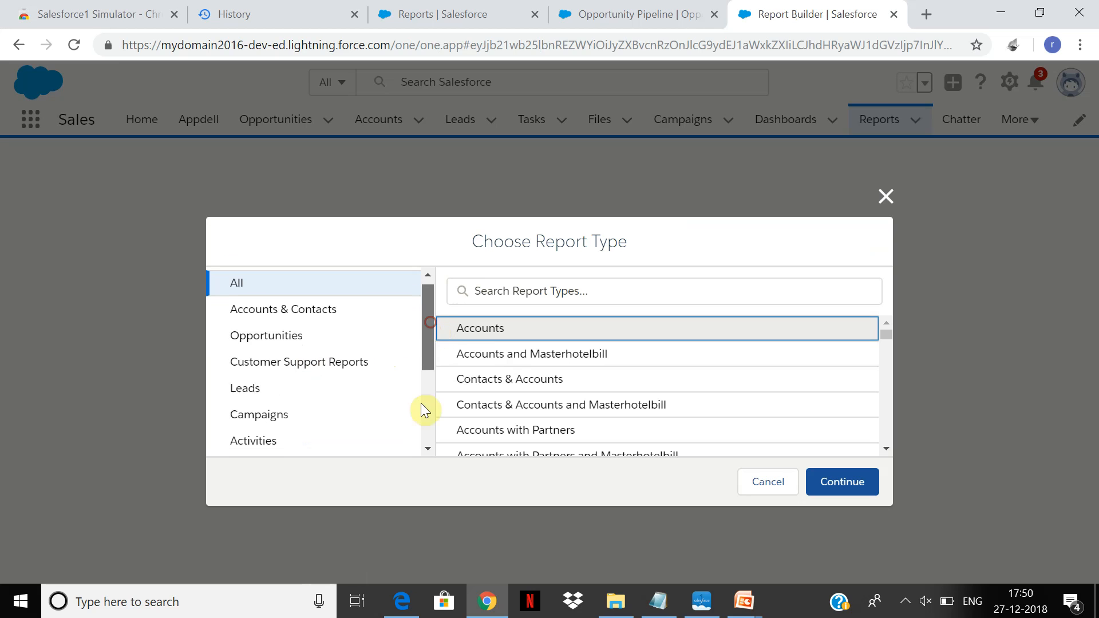
pyautogui.scroll(-3, 422, 410)
pyautogui.click(304, 444)
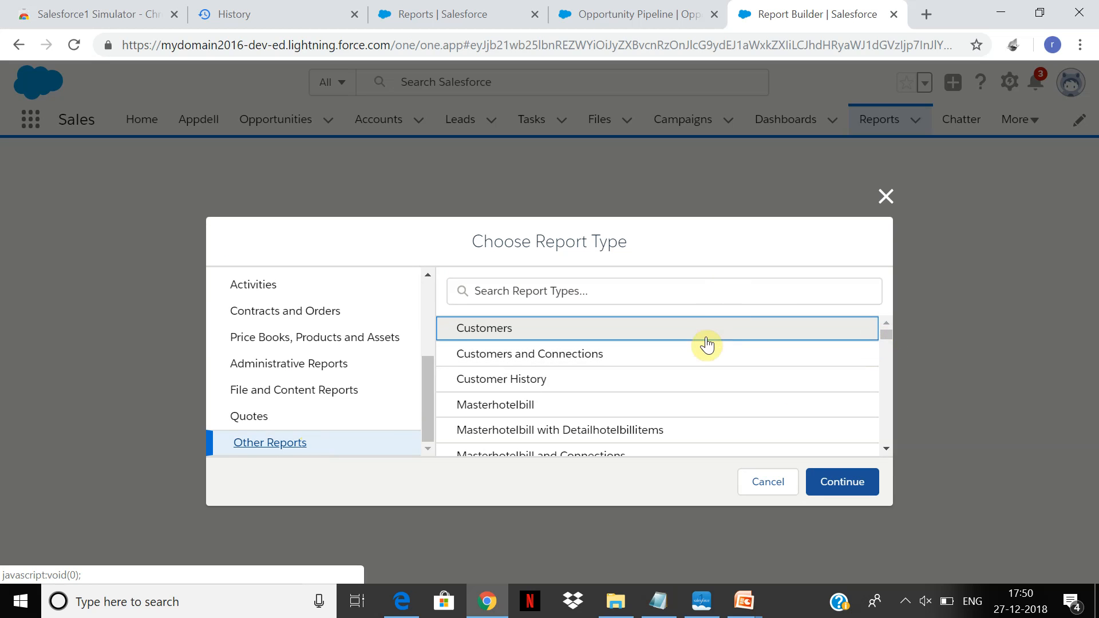
pyautogui.click(718, 288)
pyautogui.write('stude')
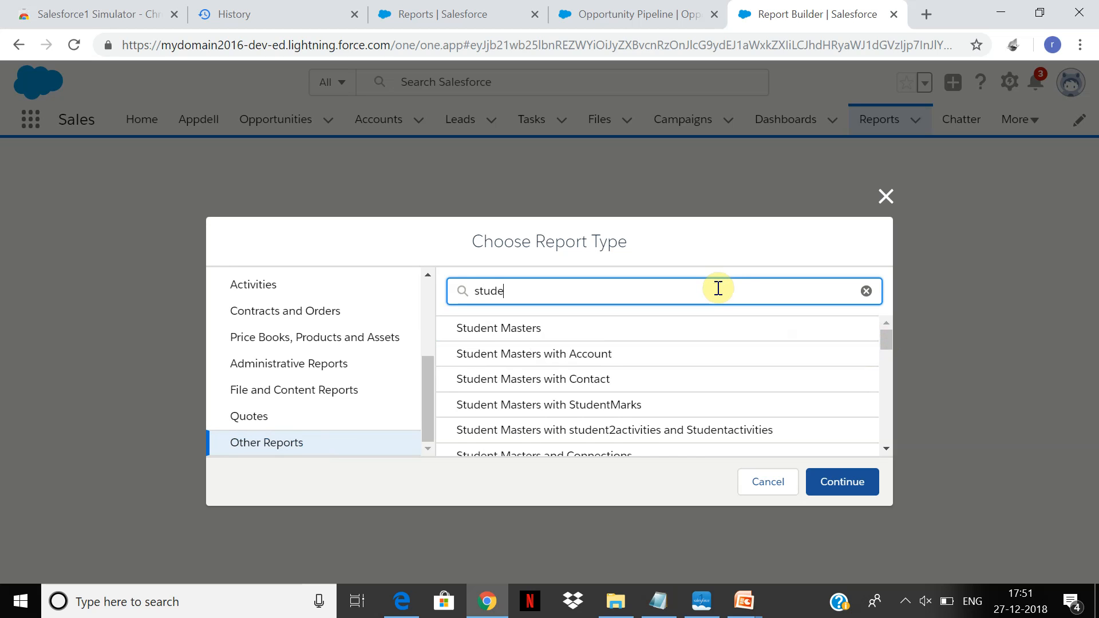
pyautogui.press('BackSpace')
pyautogui.press('BackSpace')
pyautogui.press('BackSpace')
pyautogui.press('BackSpace')
pyautogui.write('tuden t')
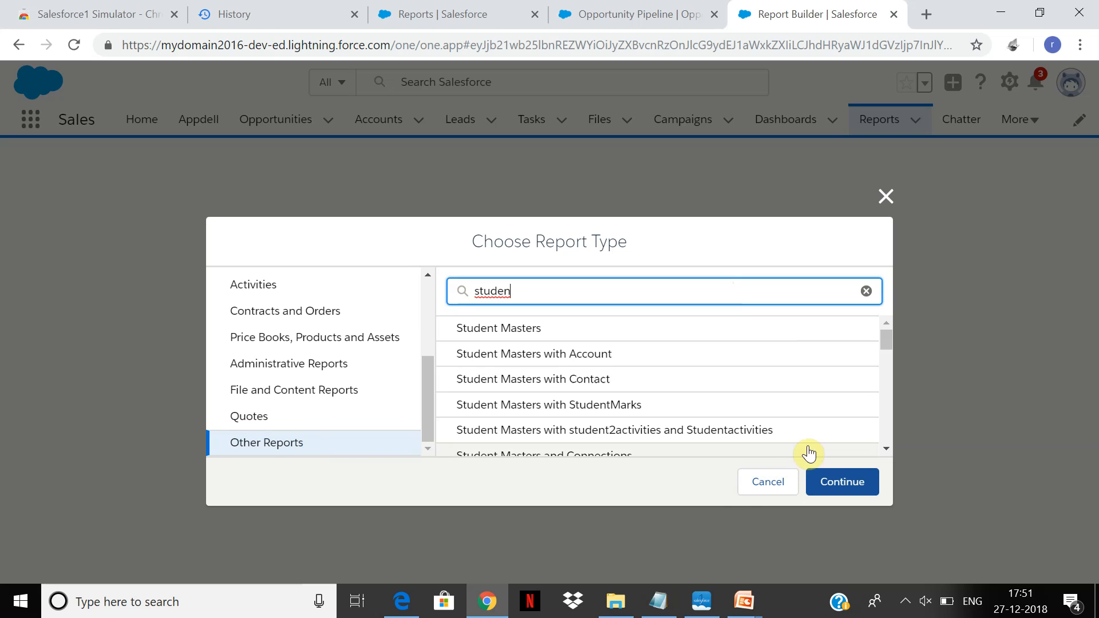
# Choose the "StudentMaster2s with Studentmarks2s" report type and continue to the report builder.
pyautogui.click(884, 427)
pyautogui.click(884, 429)
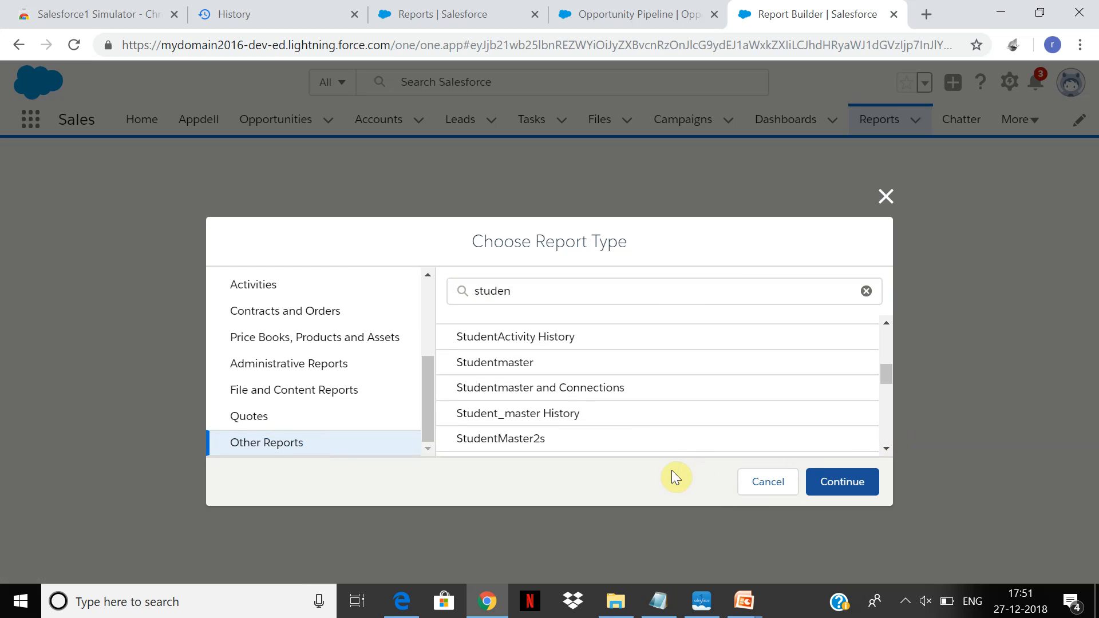
pyautogui.click(696, 439)
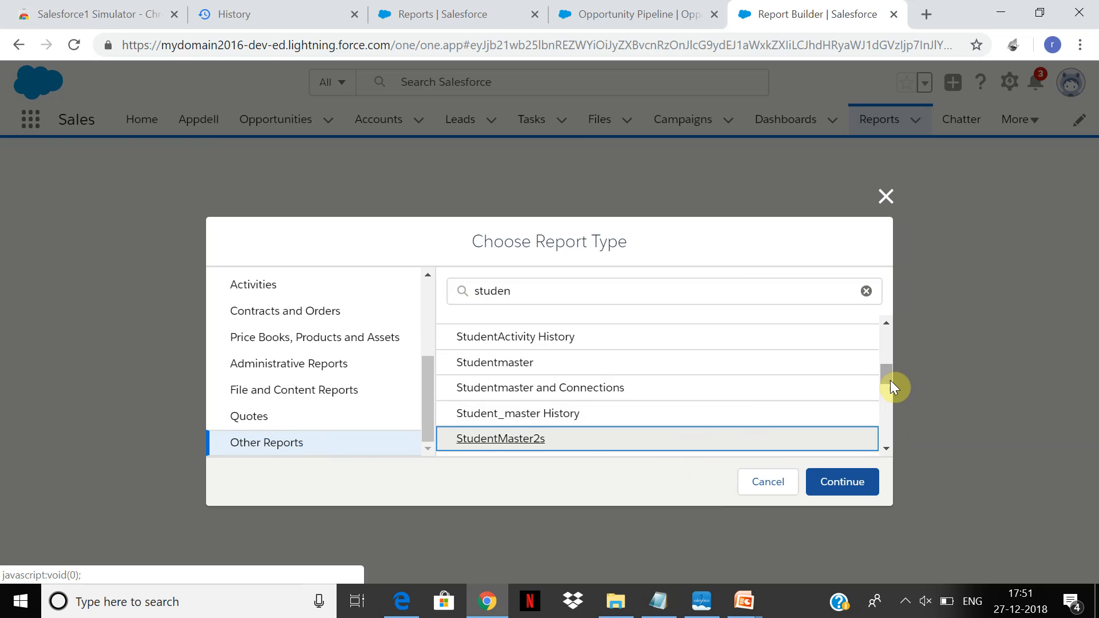
pyautogui.moveTo(891, 373); pyautogui.dragTo(888, 386)
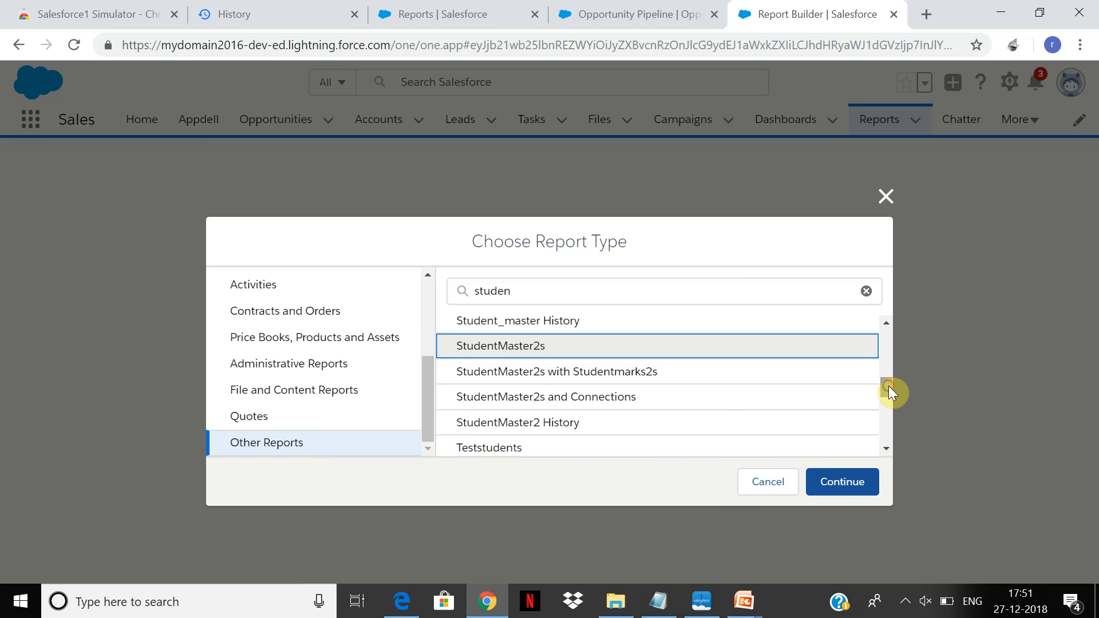
pyautogui.click(709, 380)
pyautogui.click(834, 483)
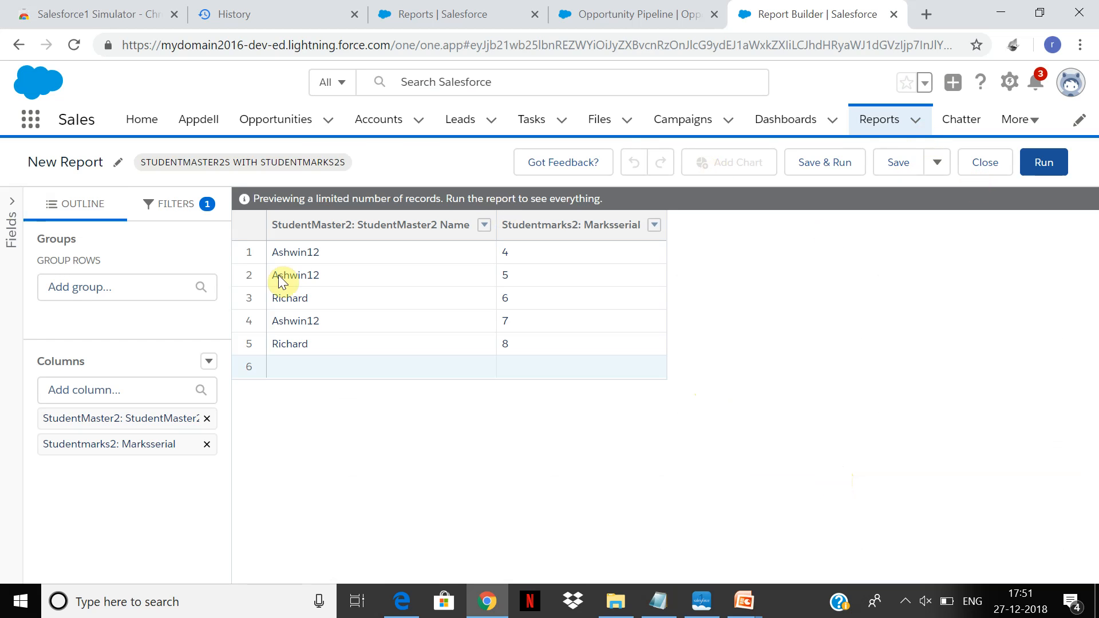
# Add the Age field as a column after StudentMaster2 Name and the Subject field as a column after Marksserial.
pyautogui.click(10, 229)
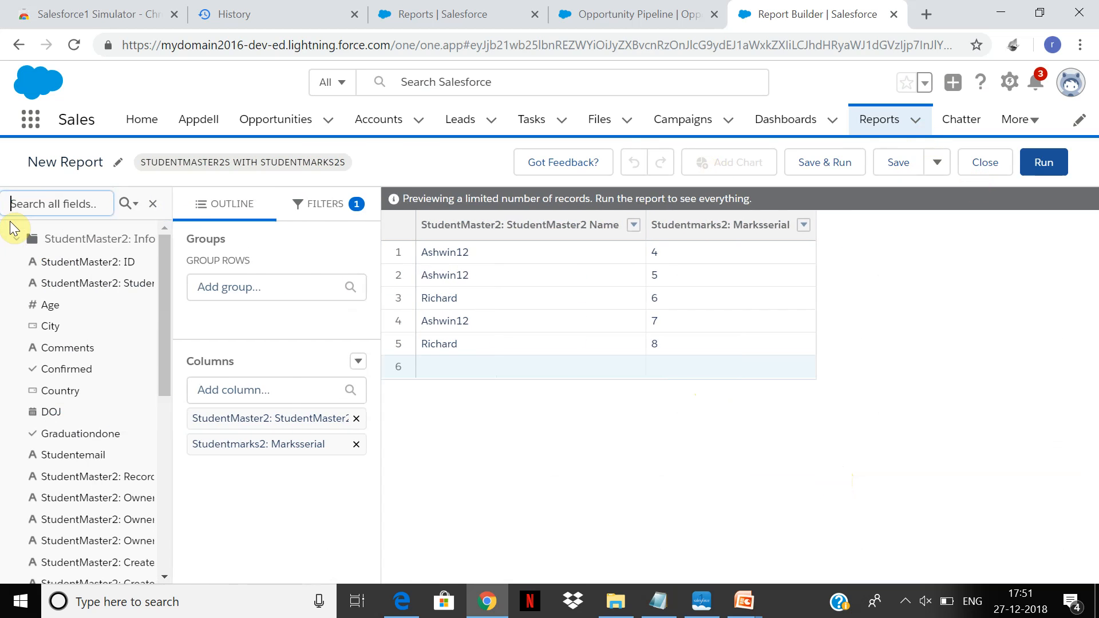
pyautogui.click(51, 308)
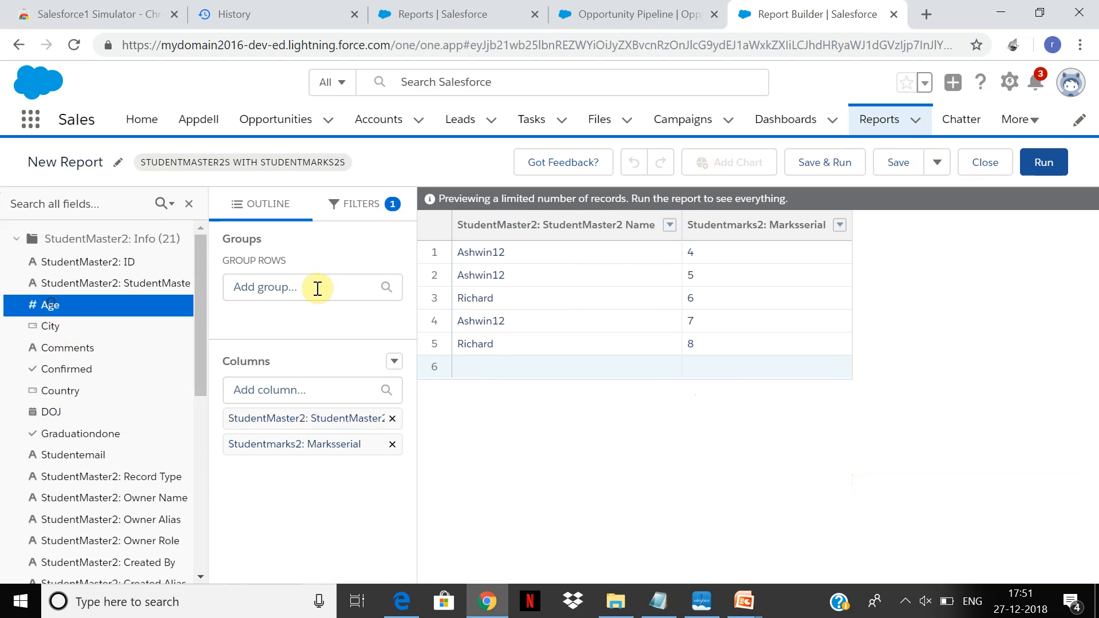
pyautogui.moveTo(122, 307); pyautogui.dragTo(597, 303)
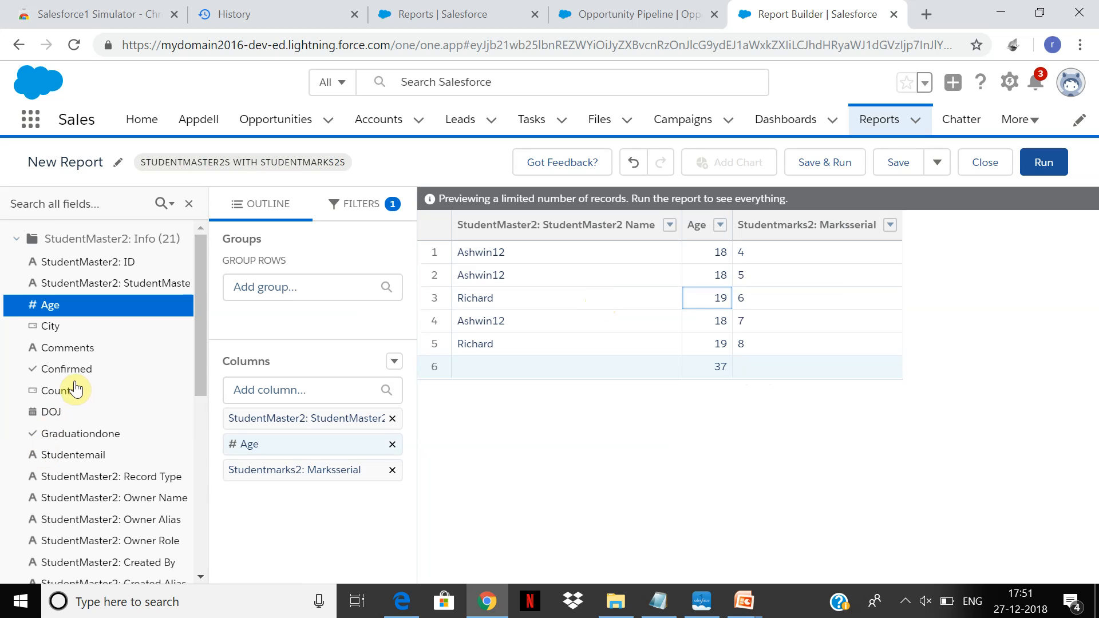
pyautogui.moveTo(200, 375); pyautogui.dragTo(201, 455)
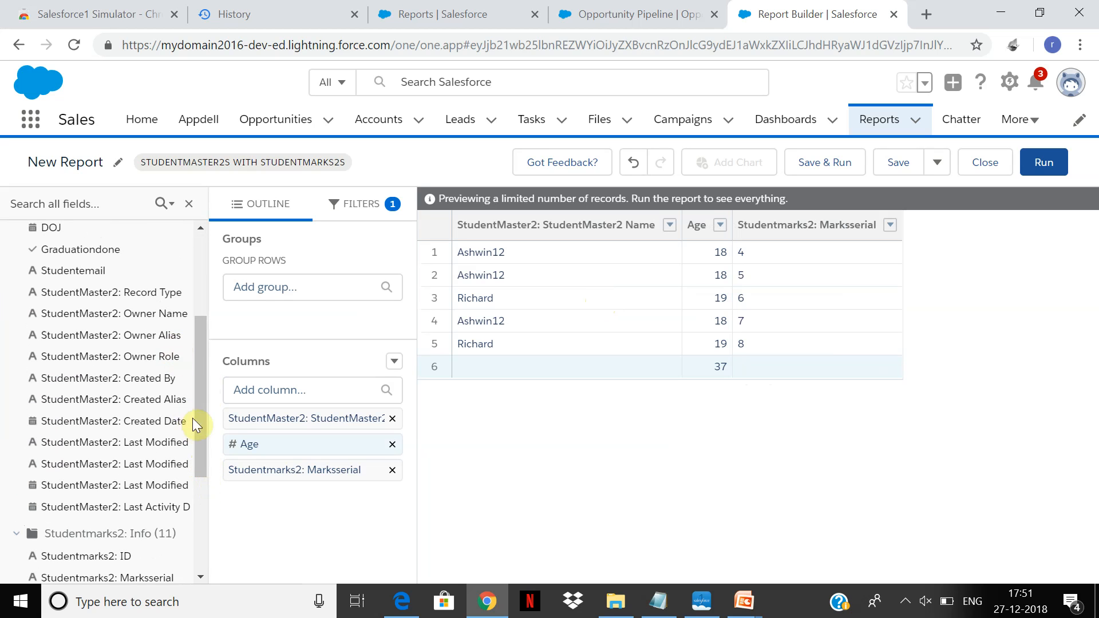
pyautogui.moveTo(197, 406); pyautogui.dragTo(219, 604)
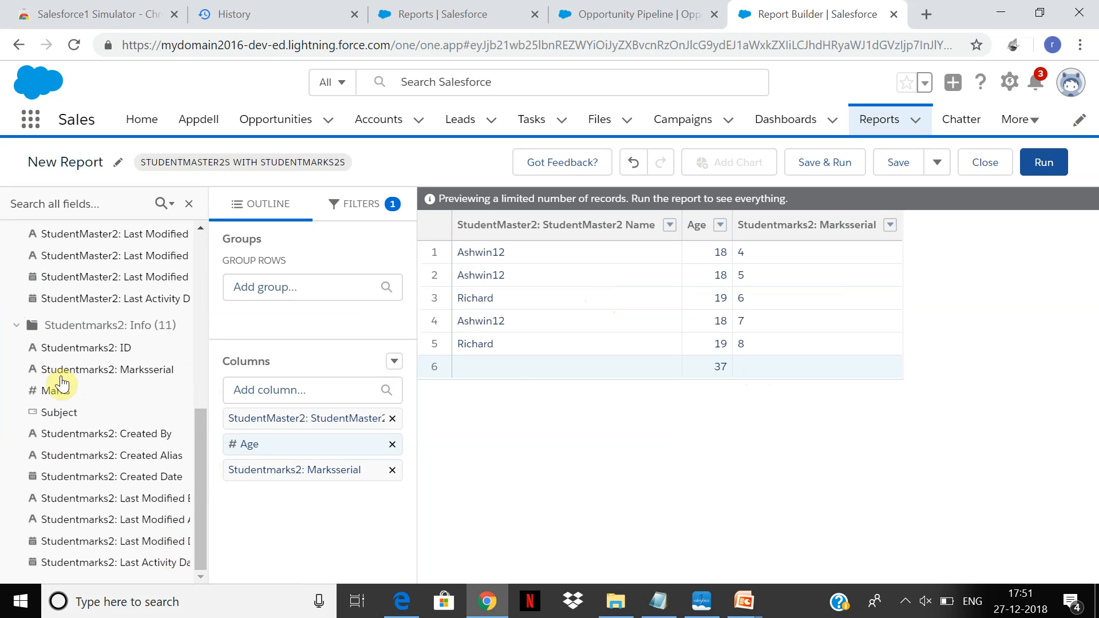
pyautogui.moveTo(62, 417); pyautogui.dragTo(822, 264)
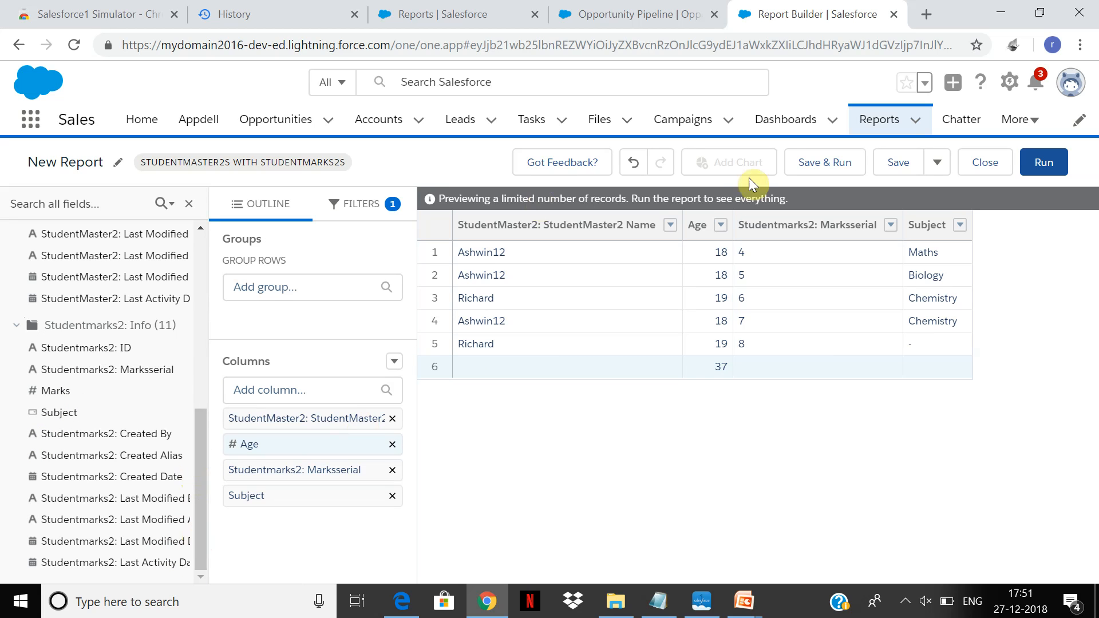
# Group the report's rows by StudentMaster2 Name, and save and run it under the name studentmastermarks.
pyautogui.click(314, 295)
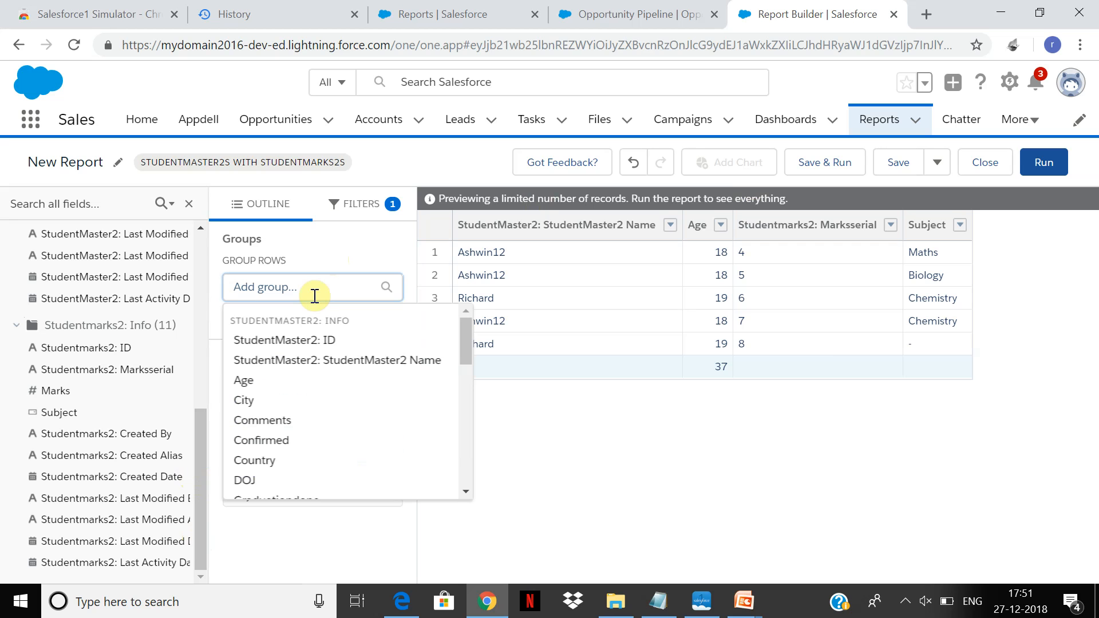
pyautogui.click(320, 360)
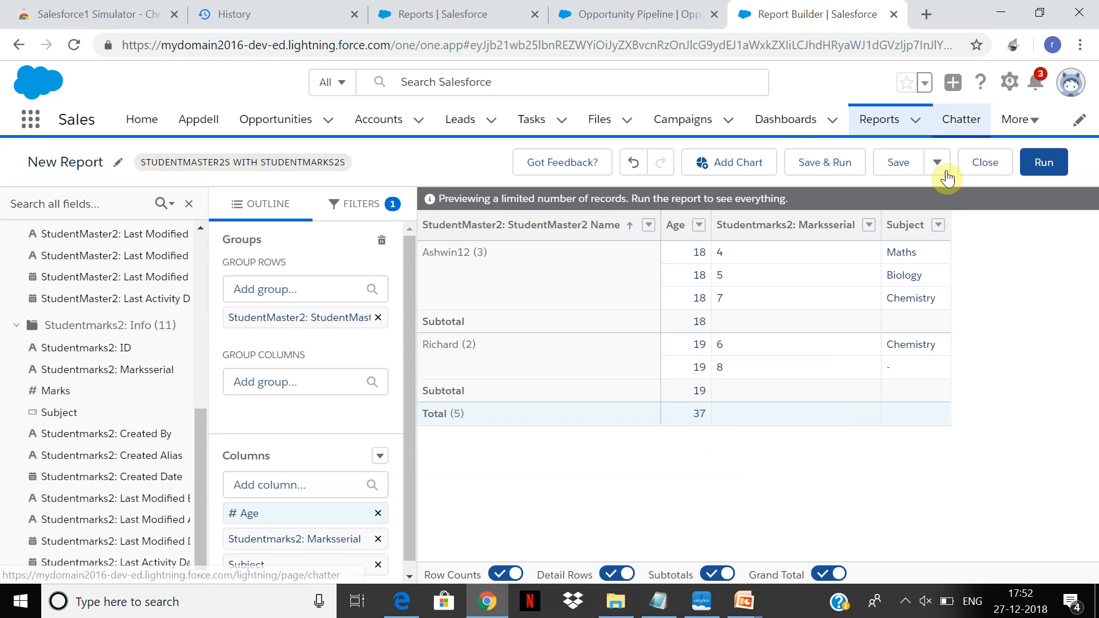
pyautogui.click(839, 164)
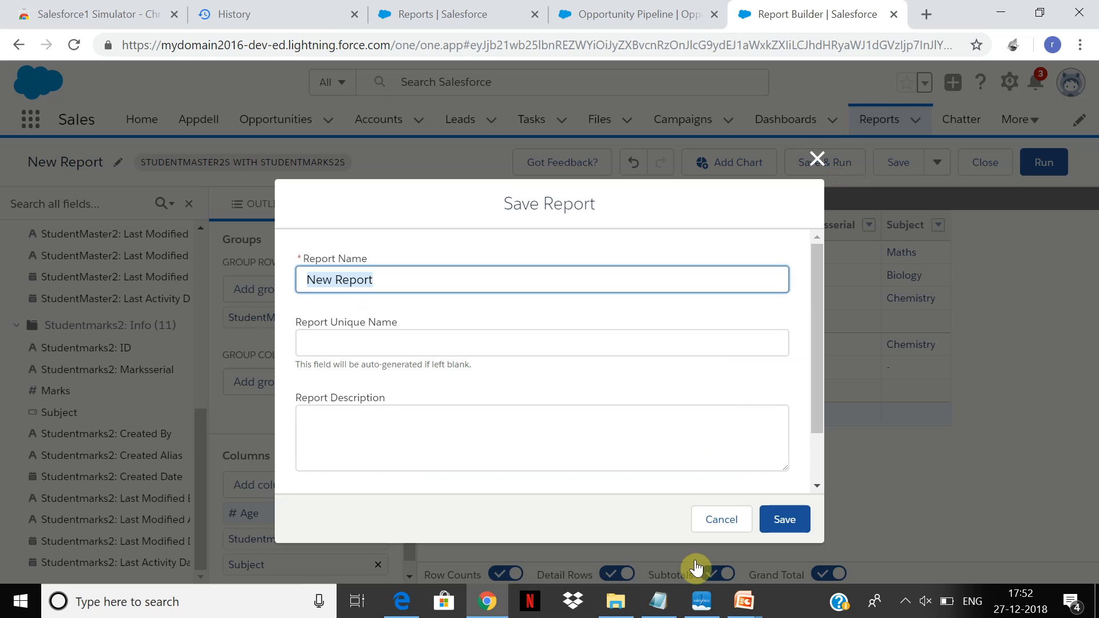
pyautogui.write('sut')
pyautogui.press('BackSpace')
pyautogui.press('BackSpace')
pyautogui.write('tu')
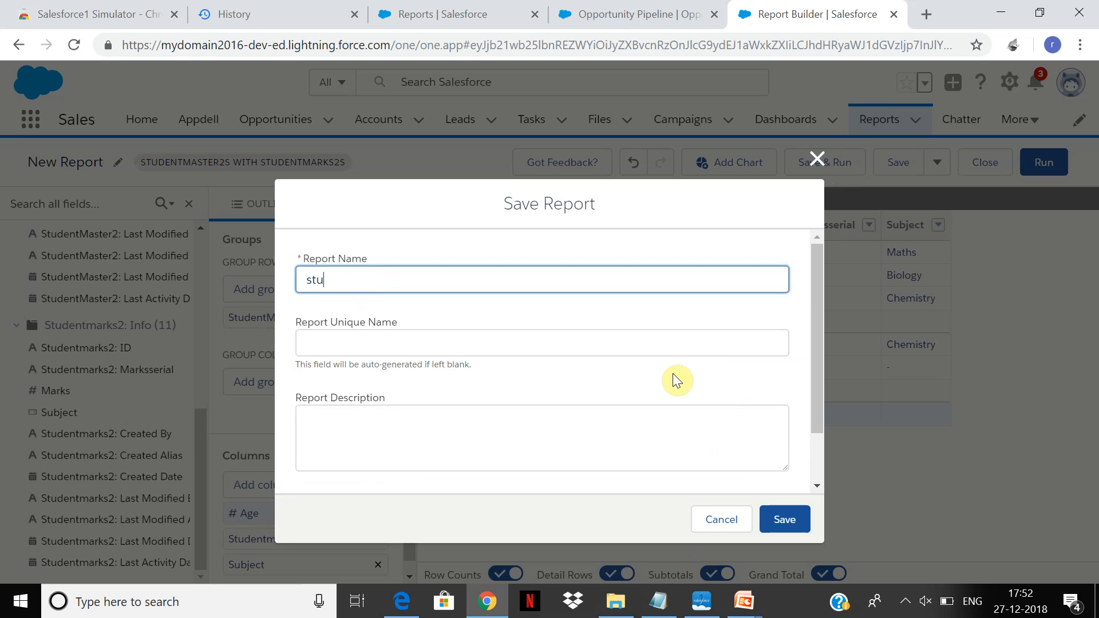
pyautogui.write('dentmastermarks')
pyautogui.click(786, 521)
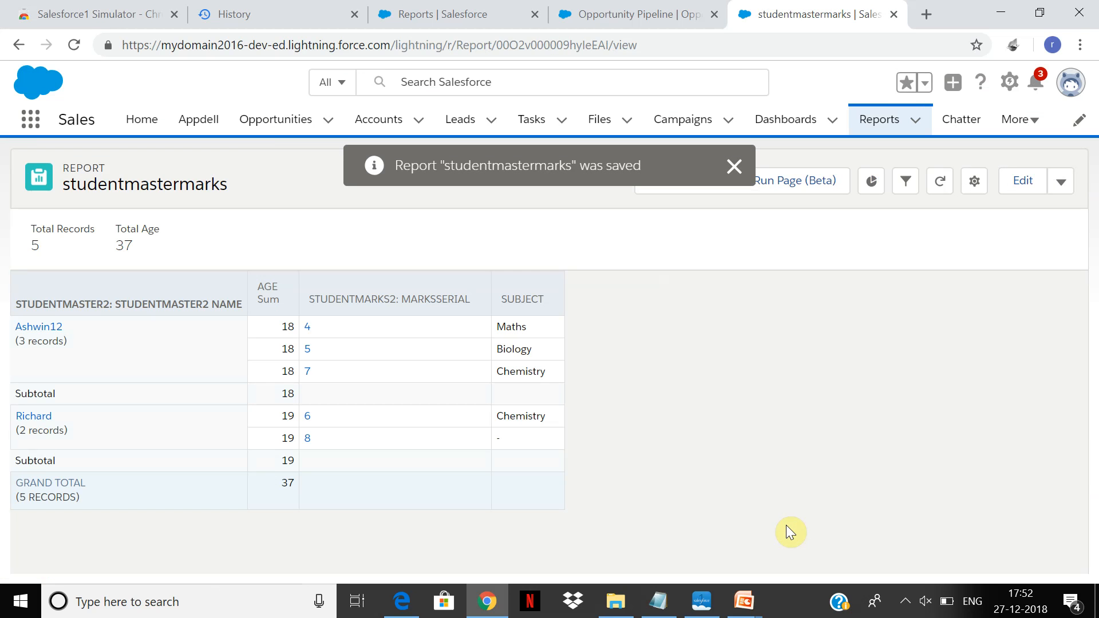
pyautogui.click(734, 167)
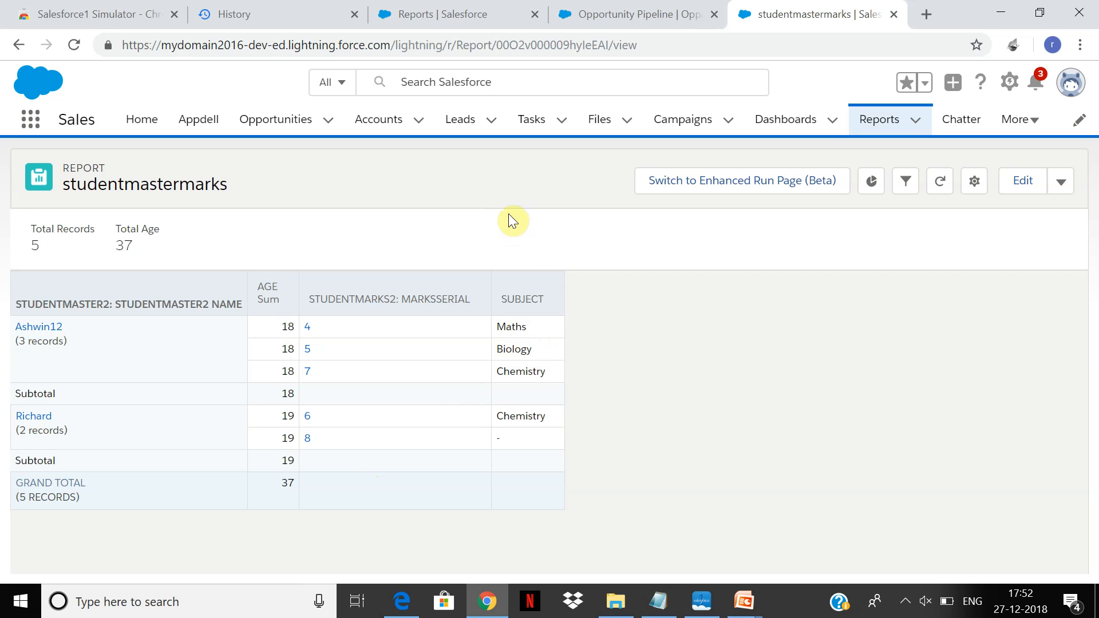
# Hide Subtotals and Record counts in the report options and apply the change.
pyautogui.moveTo(522, 299); pyautogui.dragTo(439, 314)
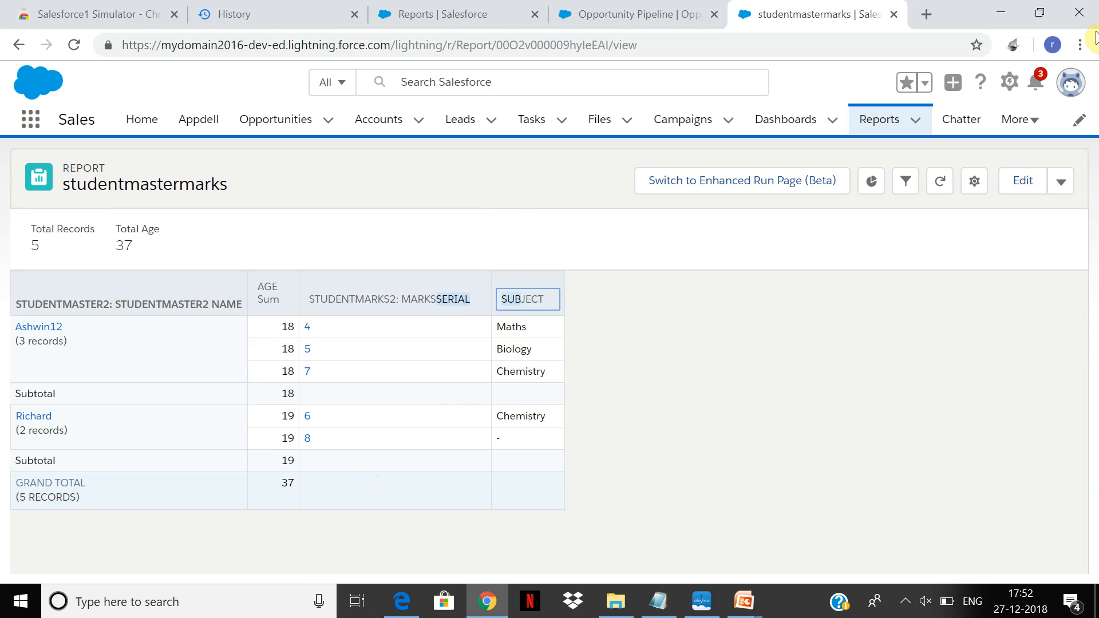
pyautogui.click(984, 192)
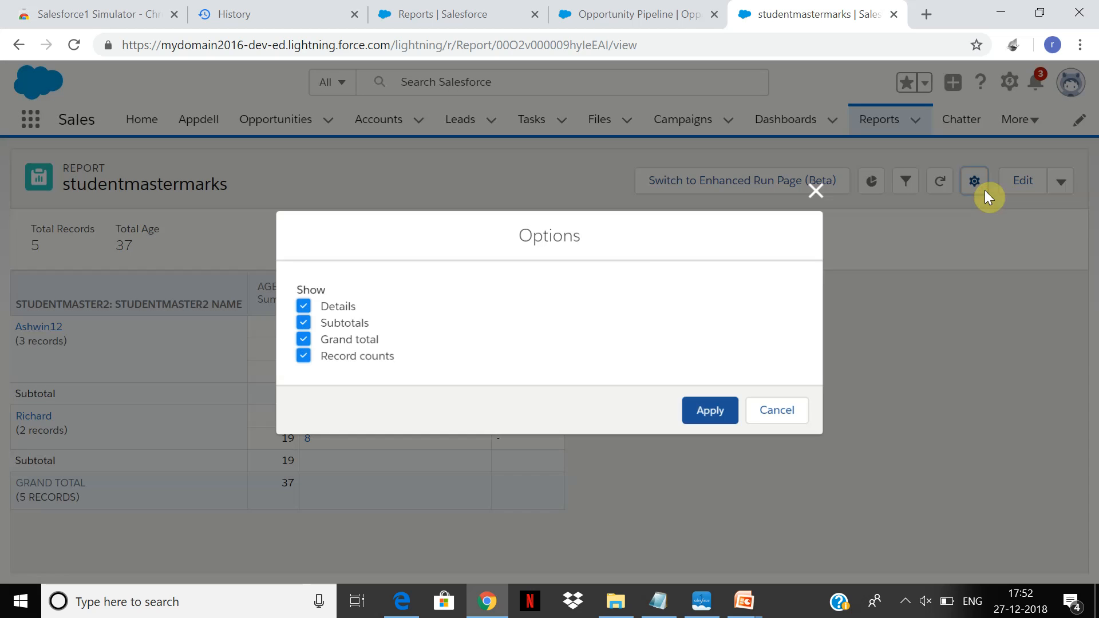
pyautogui.click(303, 323)
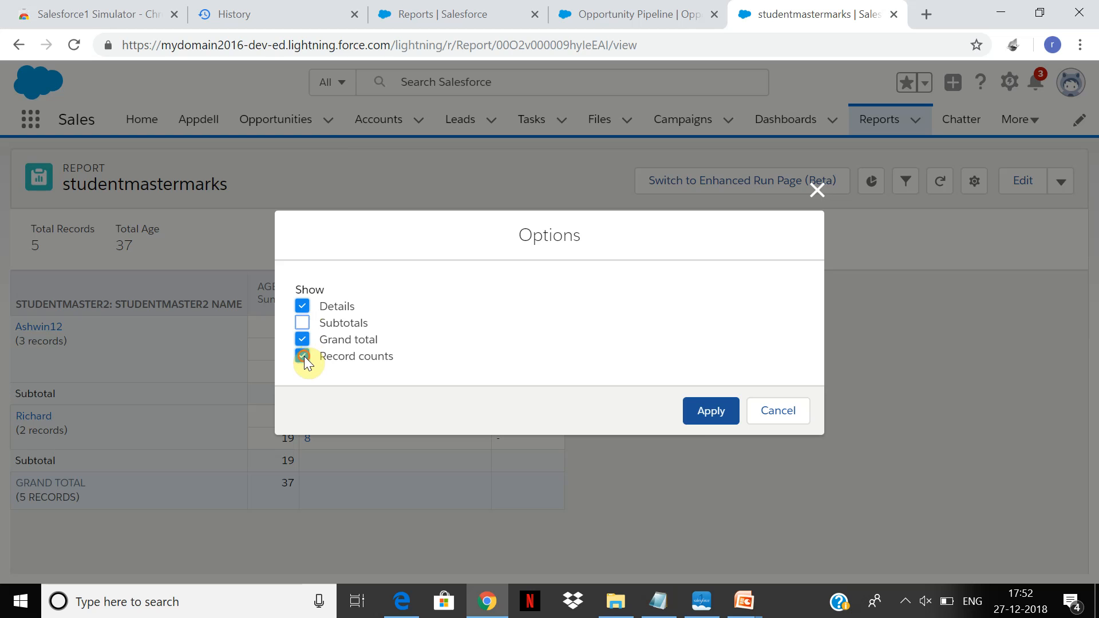
pyautogui.click(303, 356)
pyautogui.click(709, 411)
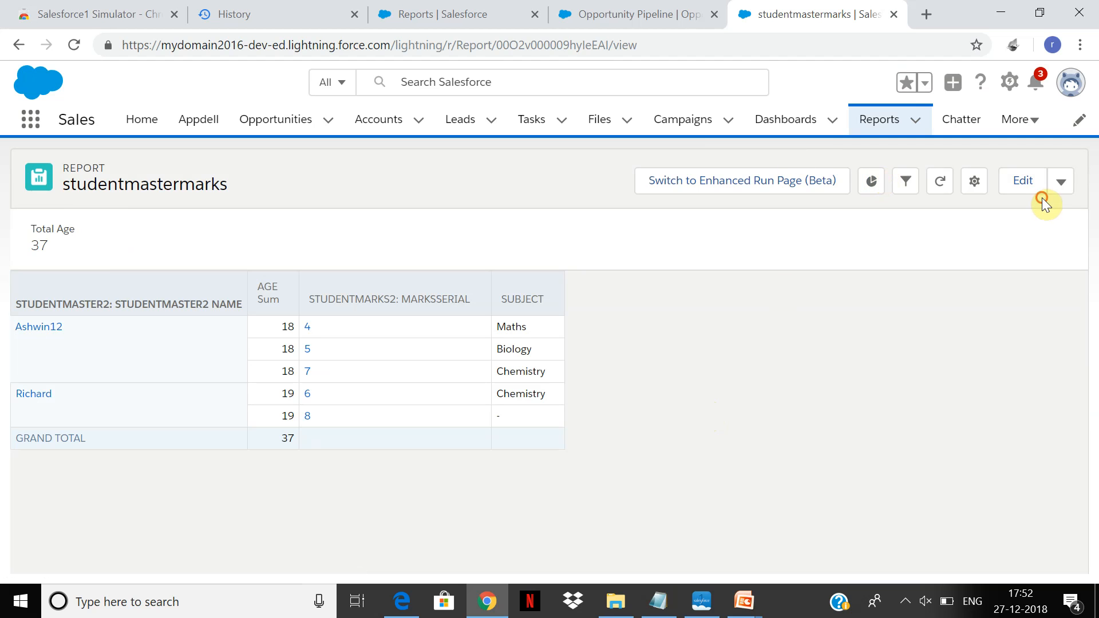
# Edit the studentmastermarks report and remove its row grouping by StudentMaster2 Name.
pyautogui.click(1025, 195)
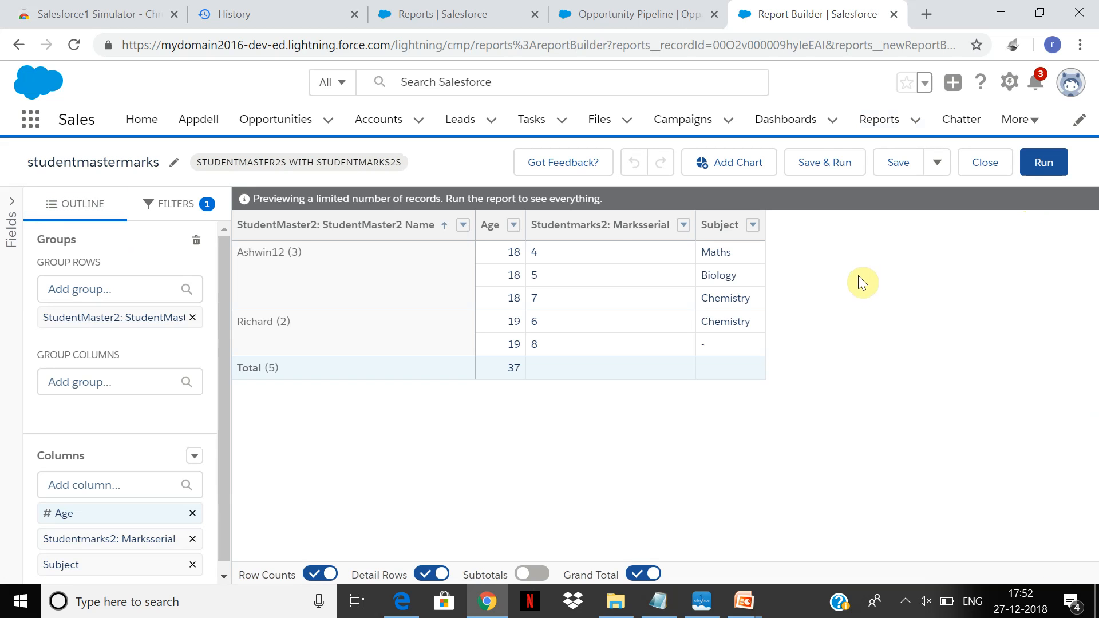
pyautogui.click(513, 227)
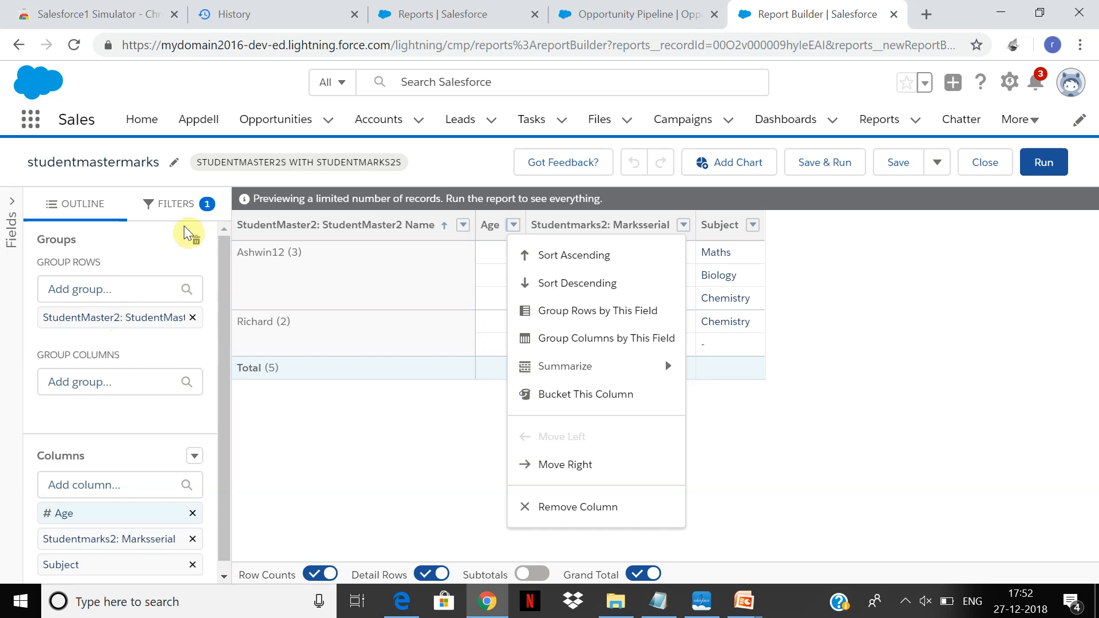
pyautogui.click(194, 244)
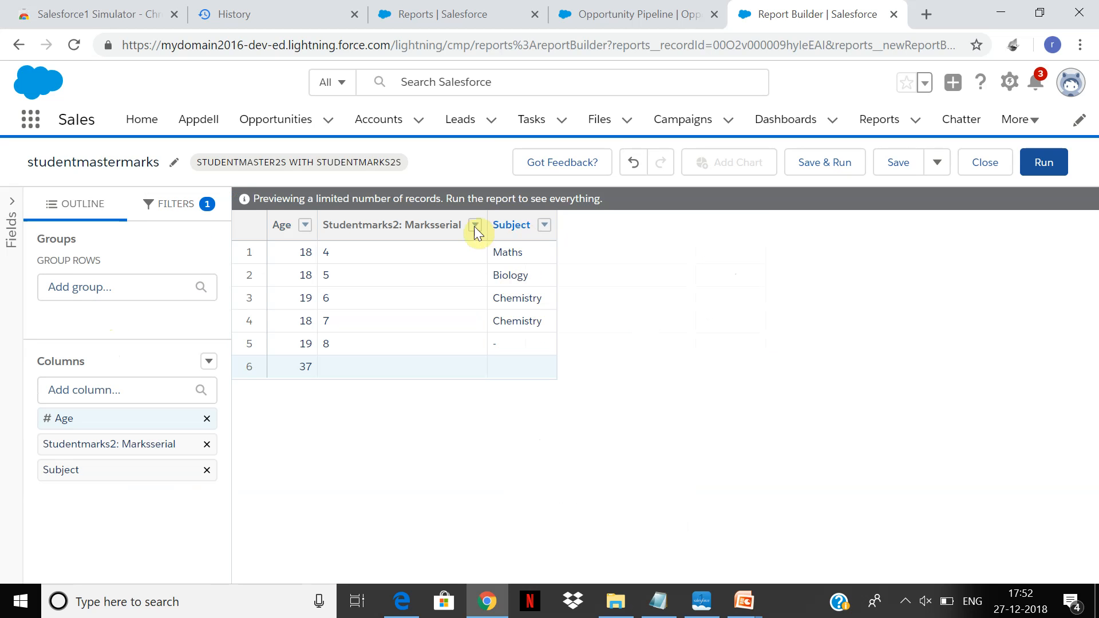
# Remove the Age column from the report and move the Marksserial column after Subject.
pyautogui.click(305, 225)
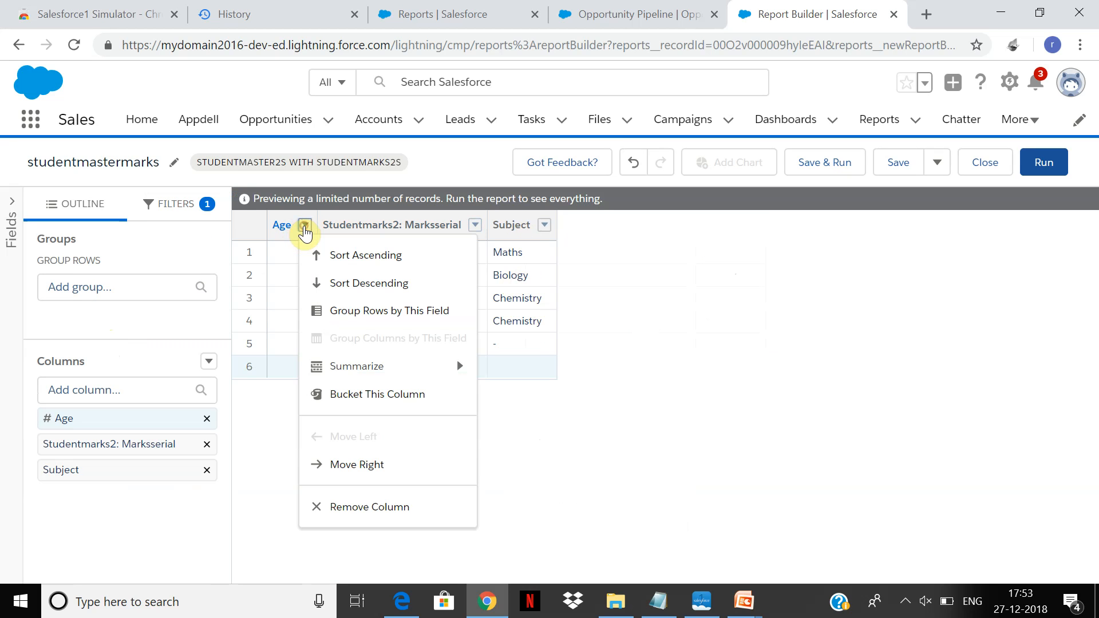
pyautogui.click(370, 508)
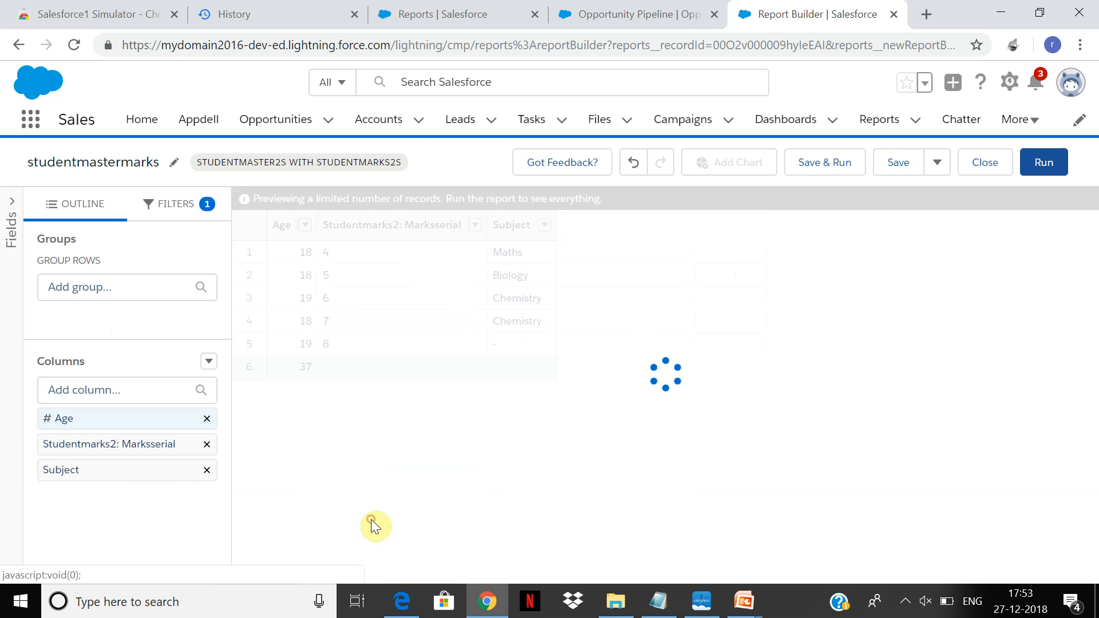
pyautogui.moveTo(363, 226); pyautogui.dragTo(472, 216)
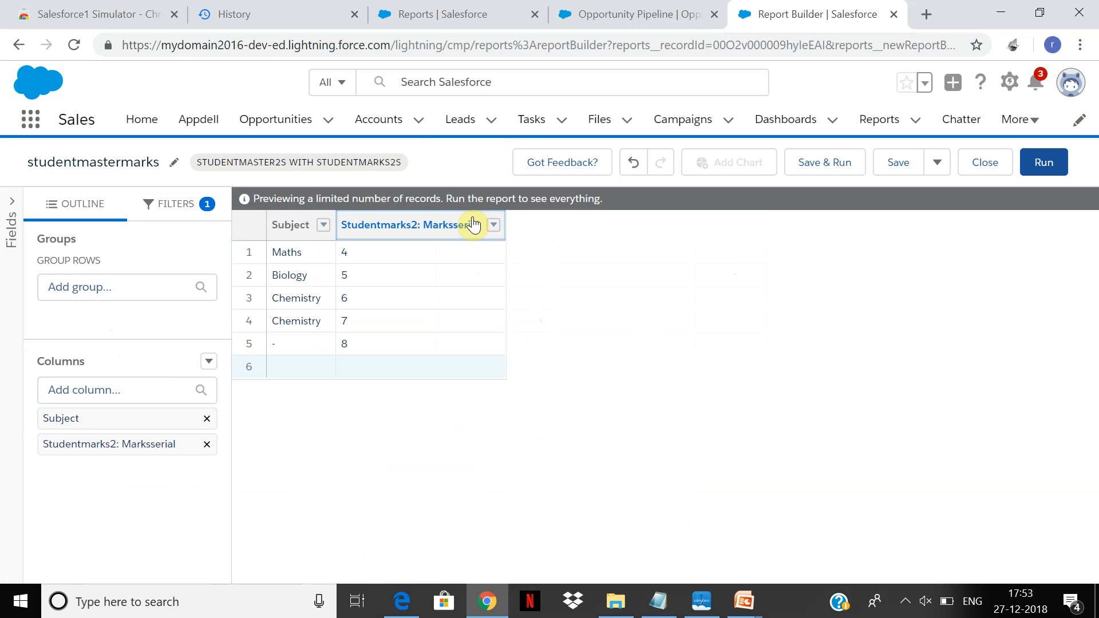
# Group the studentmastermarks report's rows by StudentMaster2 Name again, and save and run the report.
pyautogui.click(74, 295)
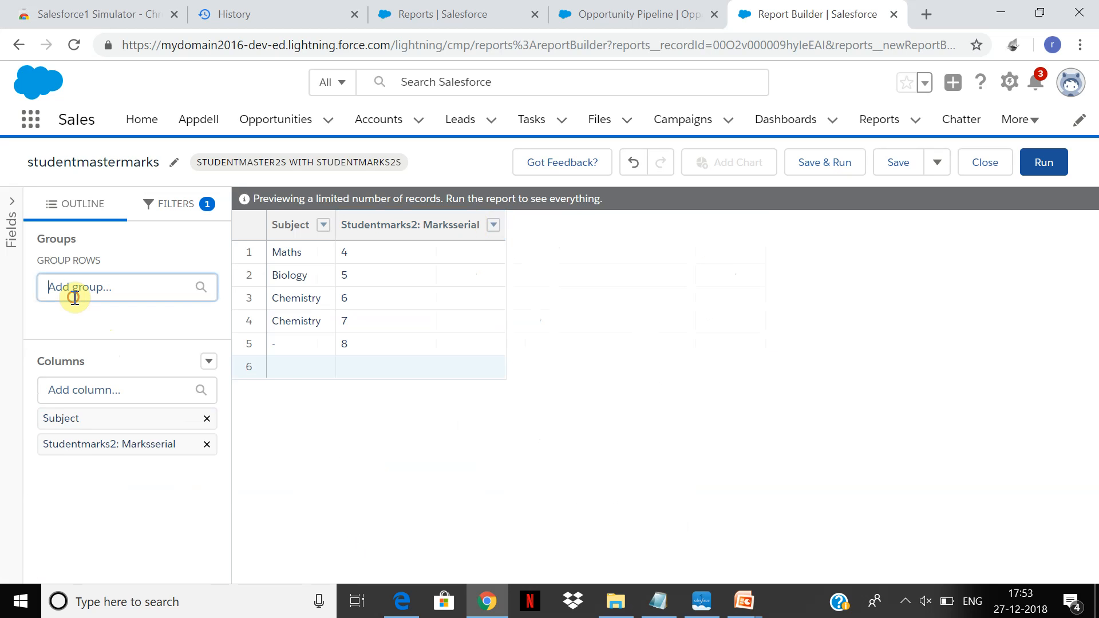
pyautogui.click(126, 361)
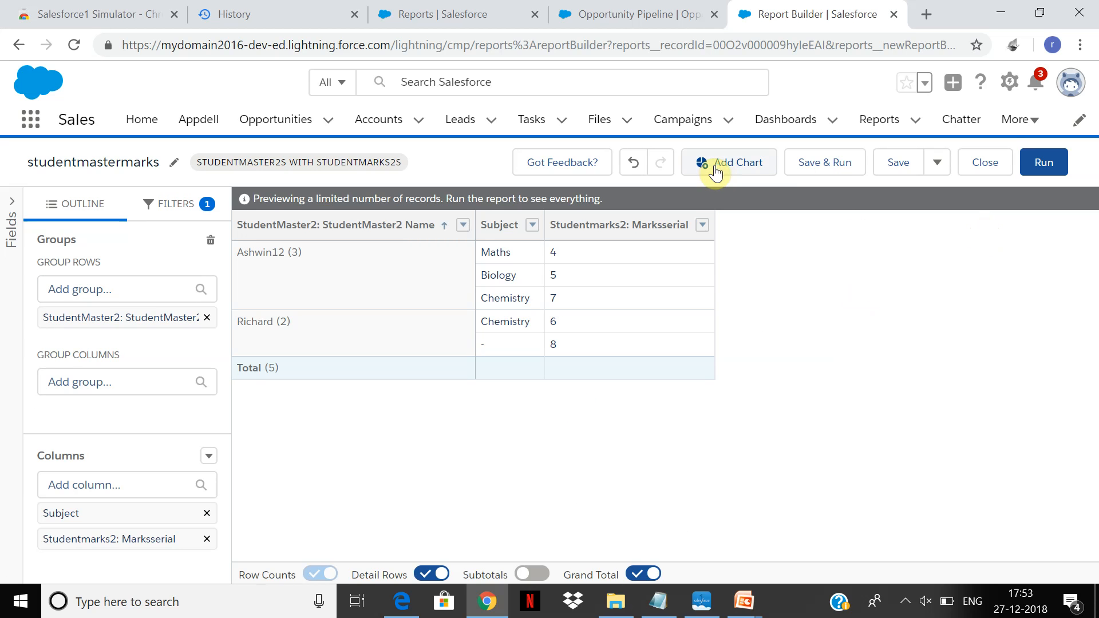
pyautogui.click(826, 169)
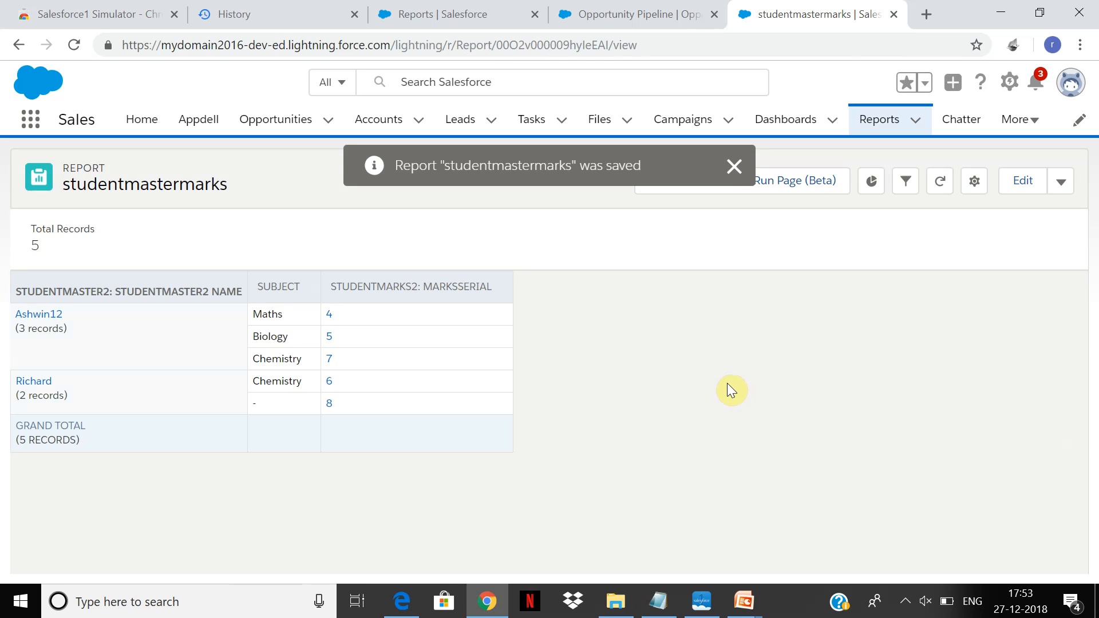
pyautogui.click(733, 166)
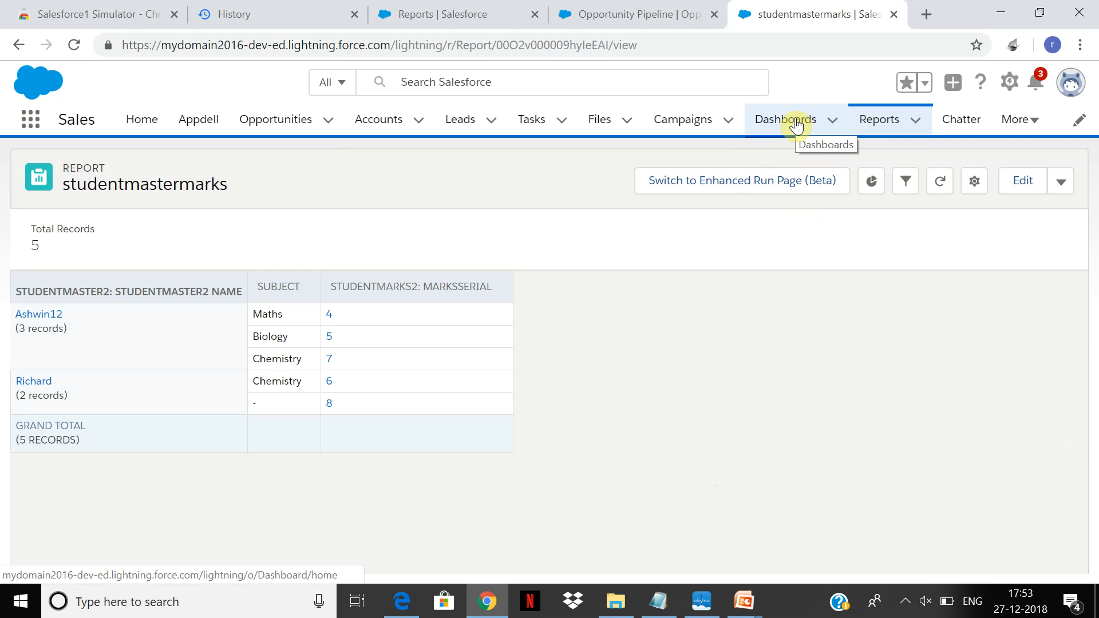
# Open the New Accountsandopportunities Report from the recent reports to view its chart.
pyautogui.click(876, 127)
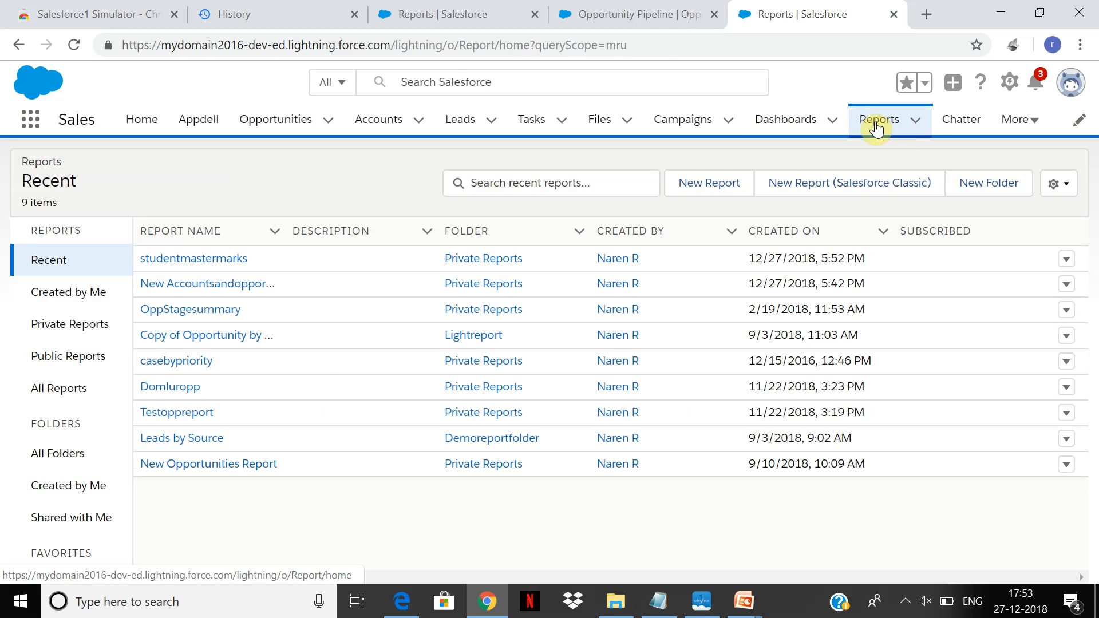
pyautogui.click(238, 284)
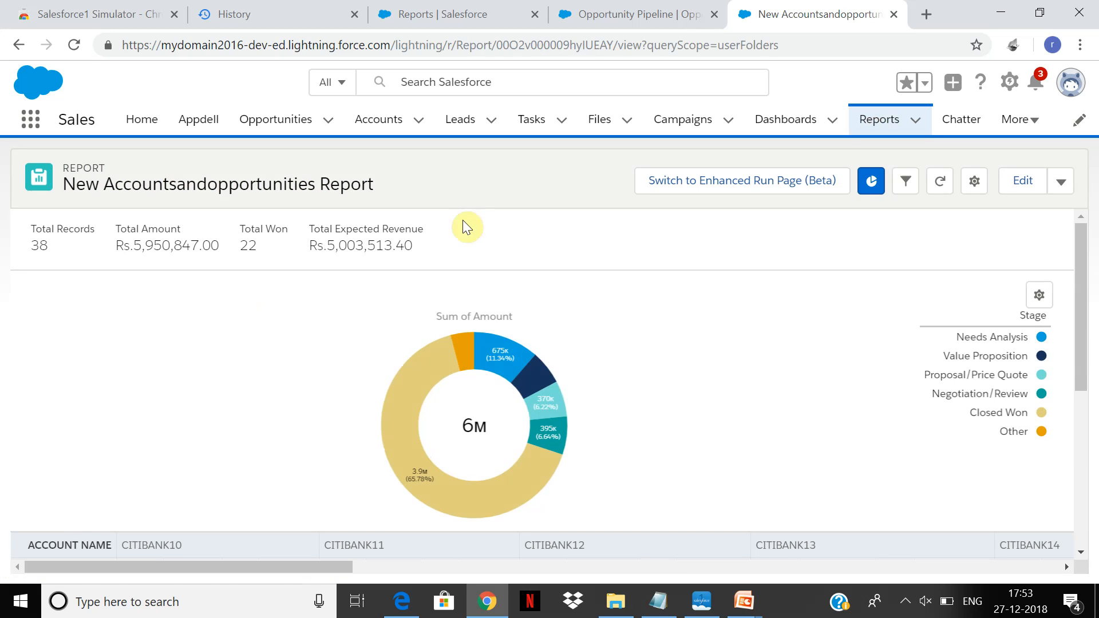
# Create a new dashboard named Newaccountandopps in the Private Dashboards folder.
pyautogui.click(792, 126)
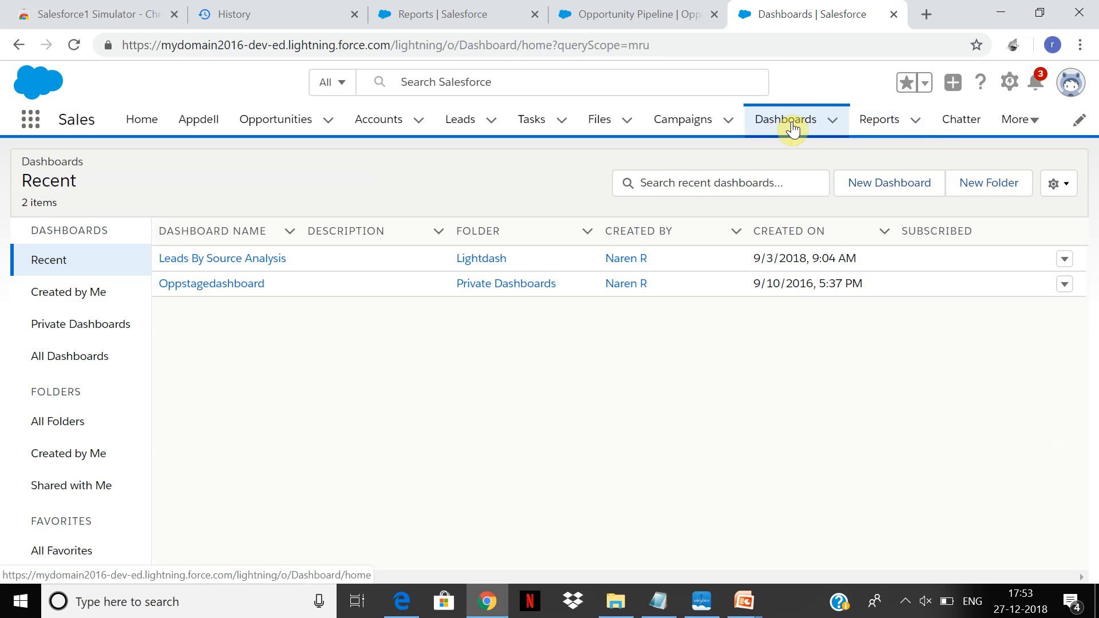
pyautogui.click(910, 197)
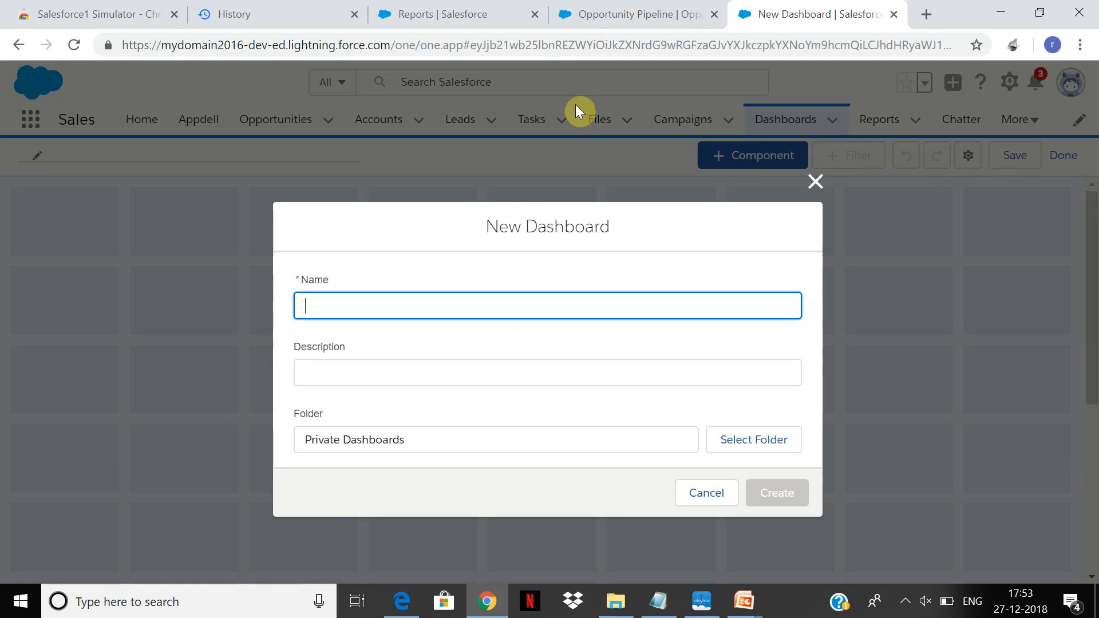
pyautogui.write('NEw')
pyautogui.press('BackSpace')
pyautogui.press('BackSpace')
pyautogui.write('ewopp')
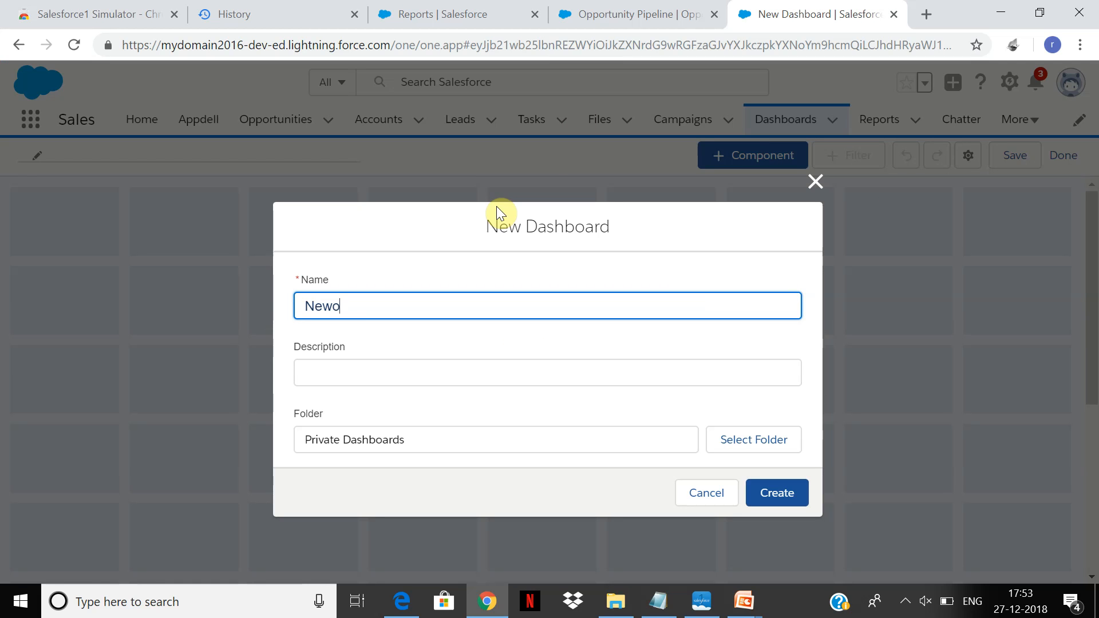
pyautogui.press('BackSpace')
pyautogui.press('BackSpace')
pyautogui.press('BackSpace')
pyautogui.write('accountandopps')
pyautogui.press('Tab')
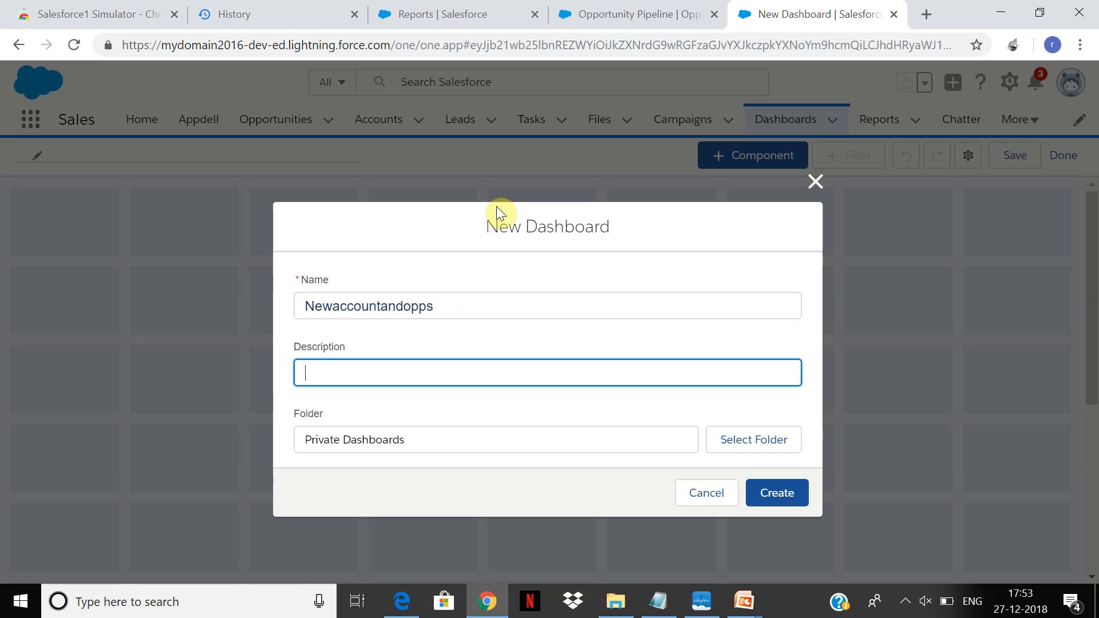
pyautogui.click(787, 496)
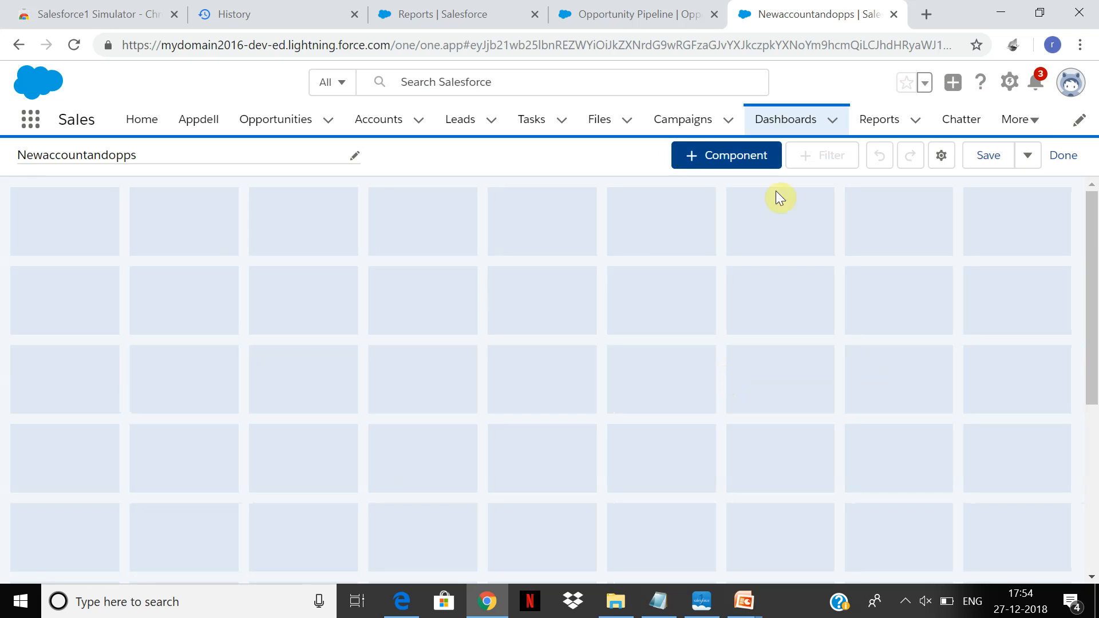
# Start a new dashboard component with the New Accountsandopportunities Report as its source.
pyautogui.click(730, 151)
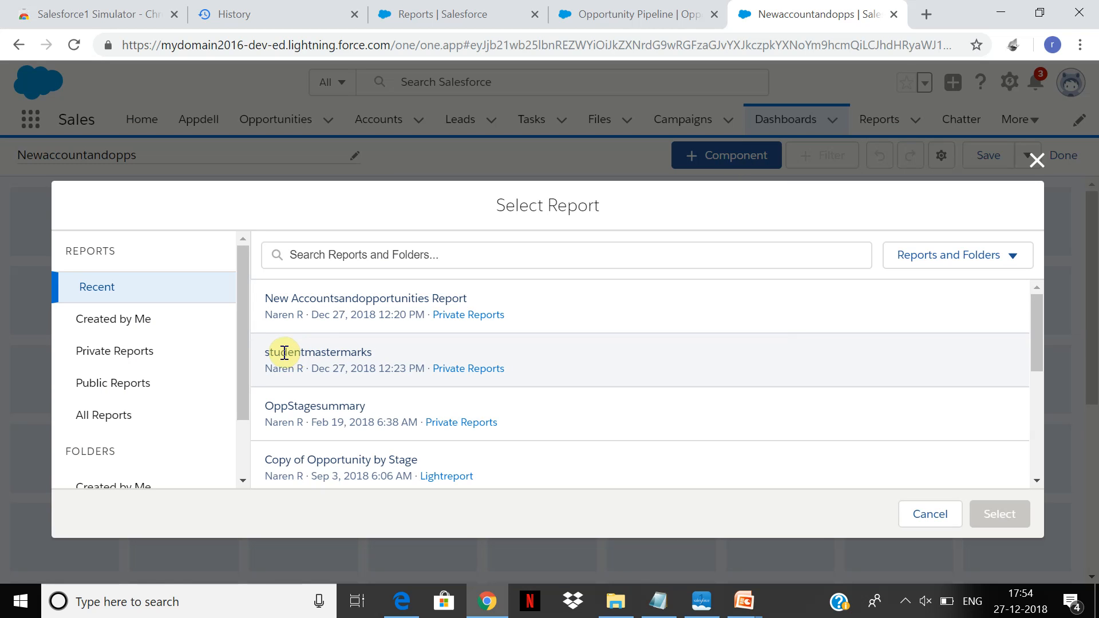
pyautogui.doubleClick(422, 298)
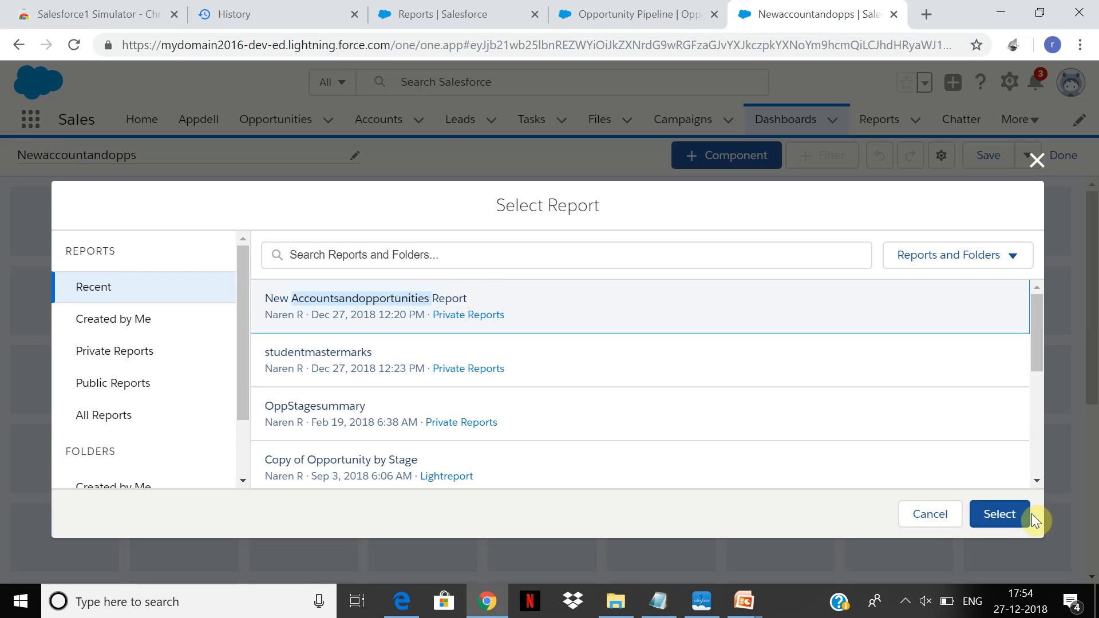
pyautogui.click(1005, 515)
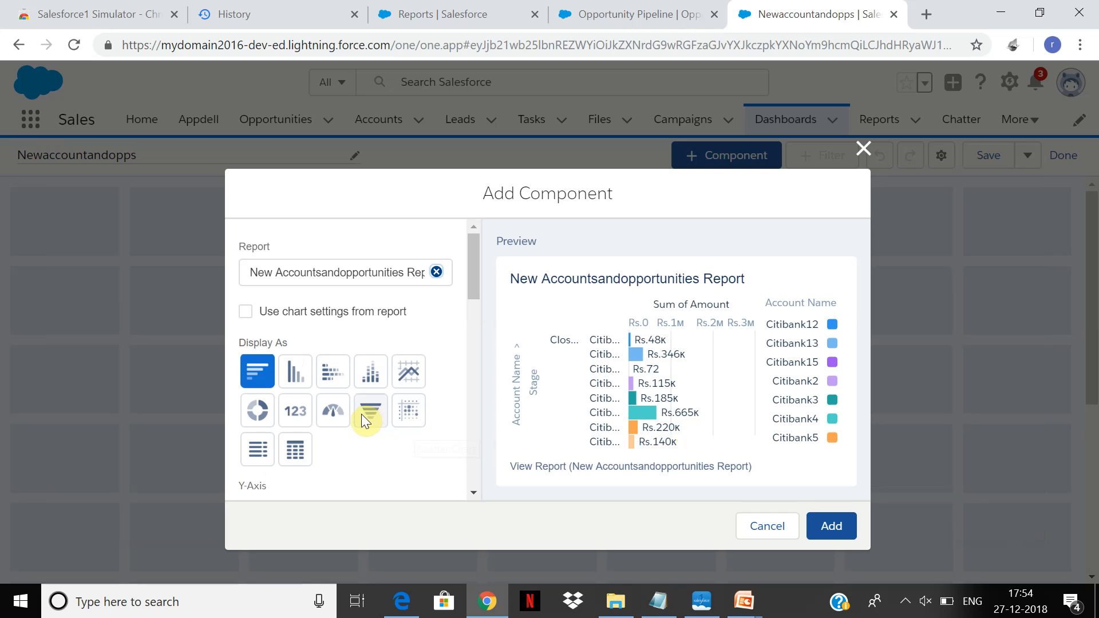
# Preview the component in the available display types, including bar, stacked bar, donut, metric, gauge, funnel, scatter and table.
pyautogui.click(283, 383)
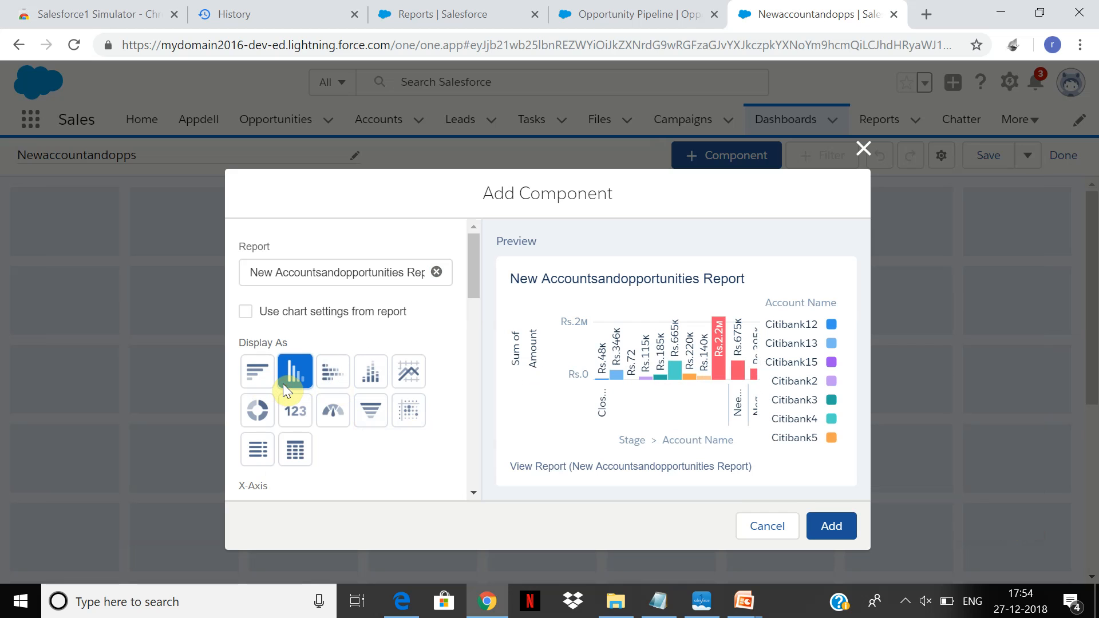
pyautogui.click(267, 378)
pyautogui.click(300, 373)
pyautogui.click(345, 380)
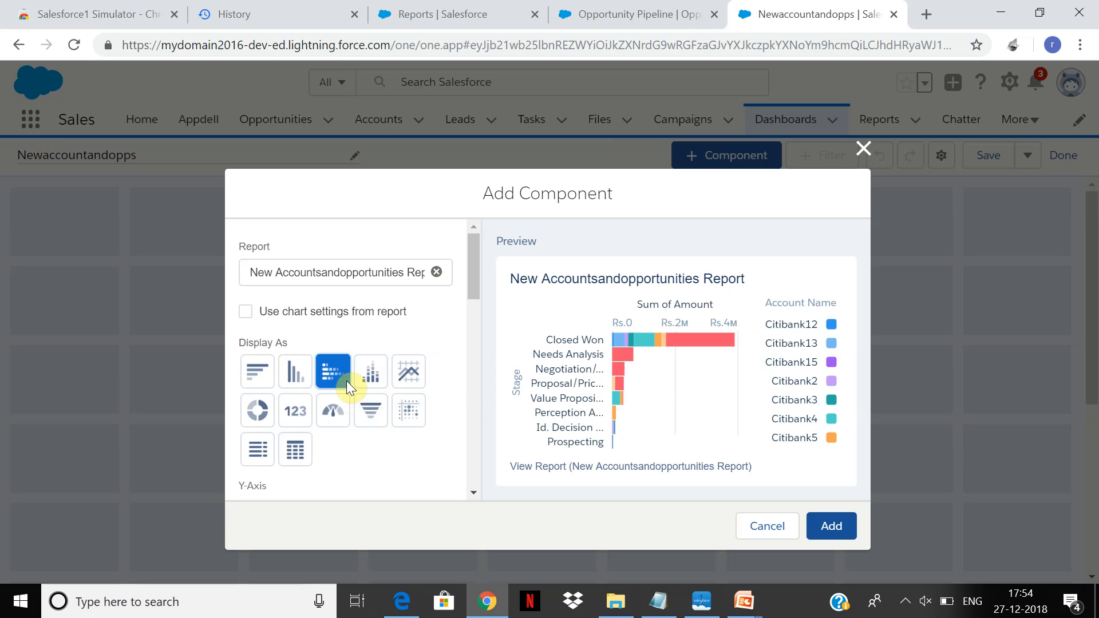
pyautogui.click(374, 380)
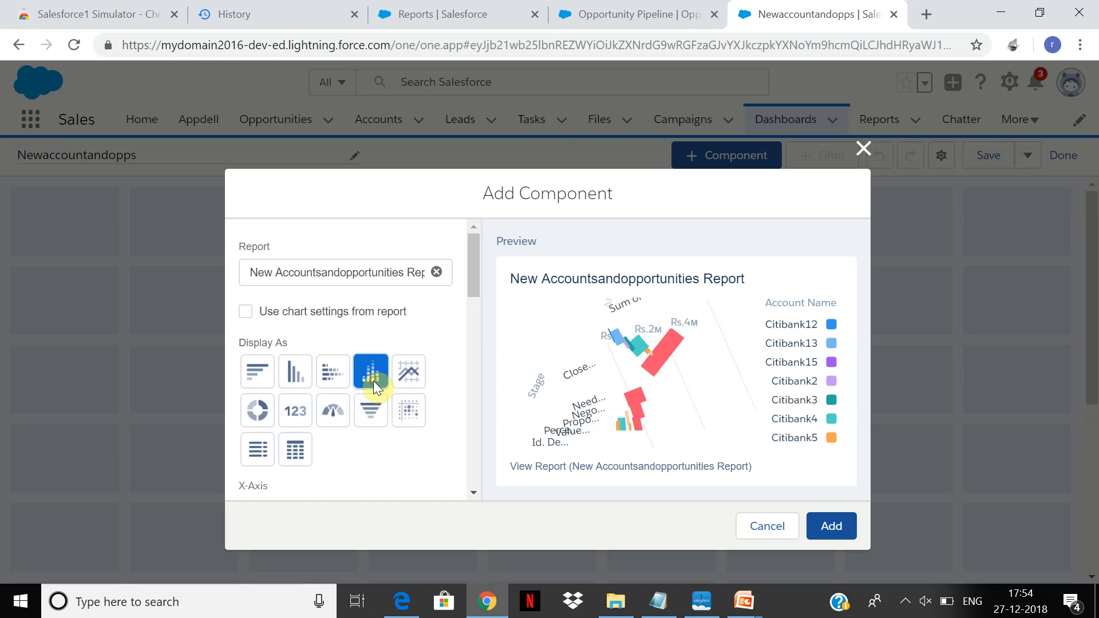
pyautogui.click(274, 413)
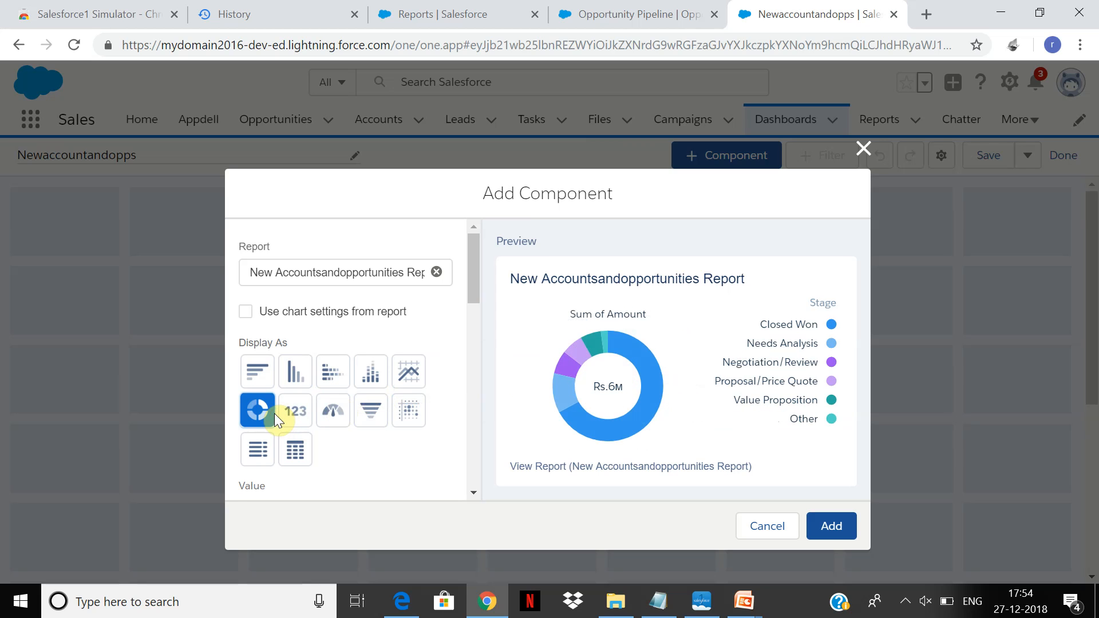
pyautogui.click(302, 411)
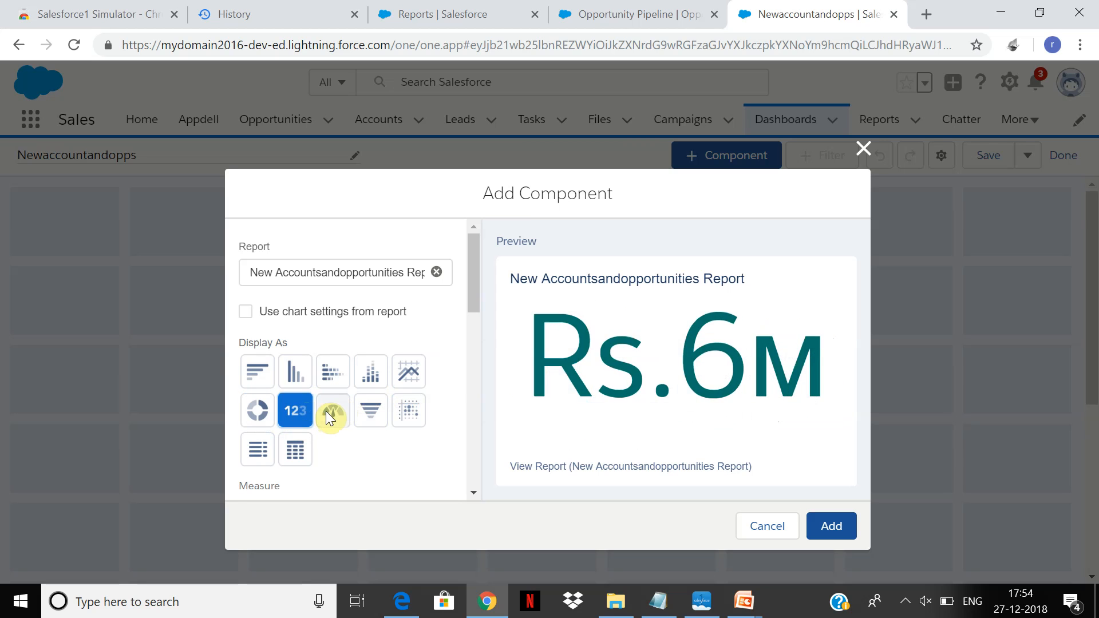
pyautogui.click(328, 413)
pyautogui.click(376, 407)
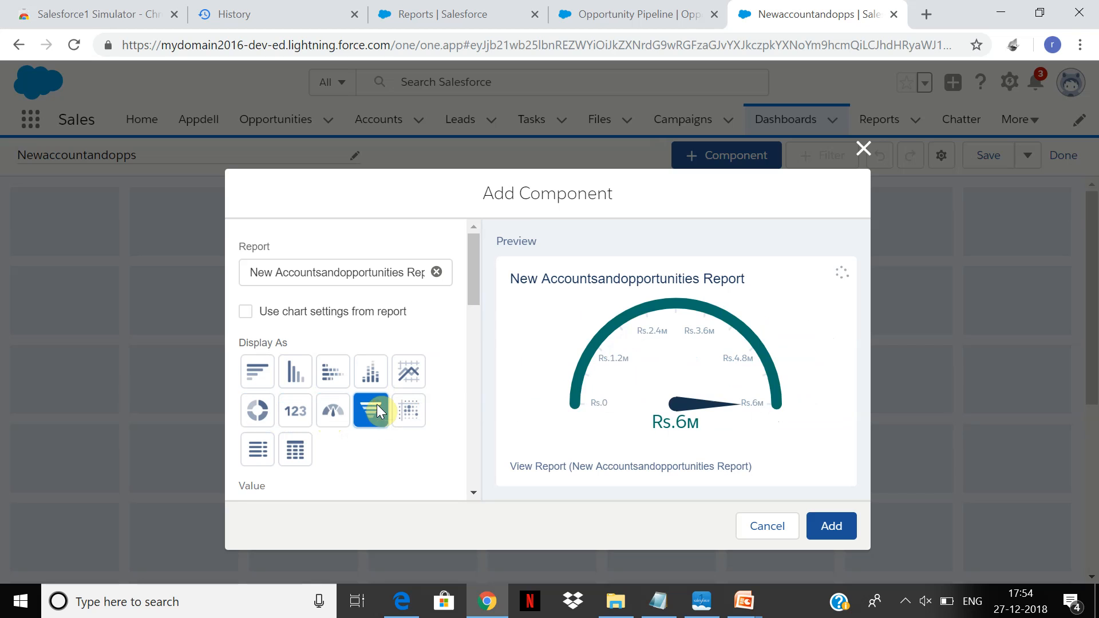
pyautogui.click(405, 406)
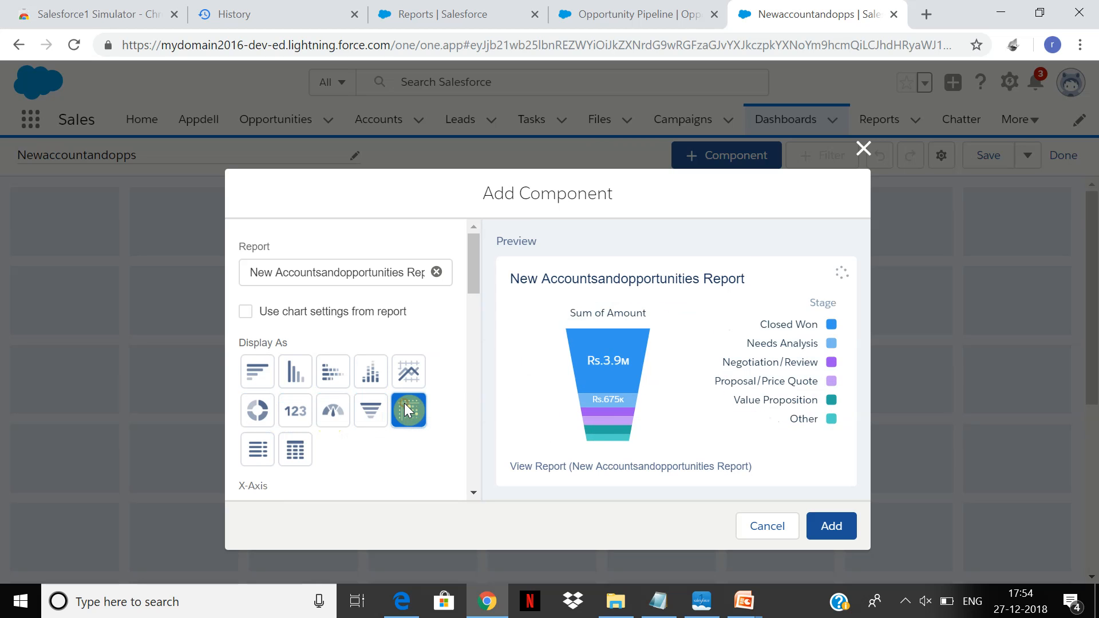
pyautogui.click(304, 444)
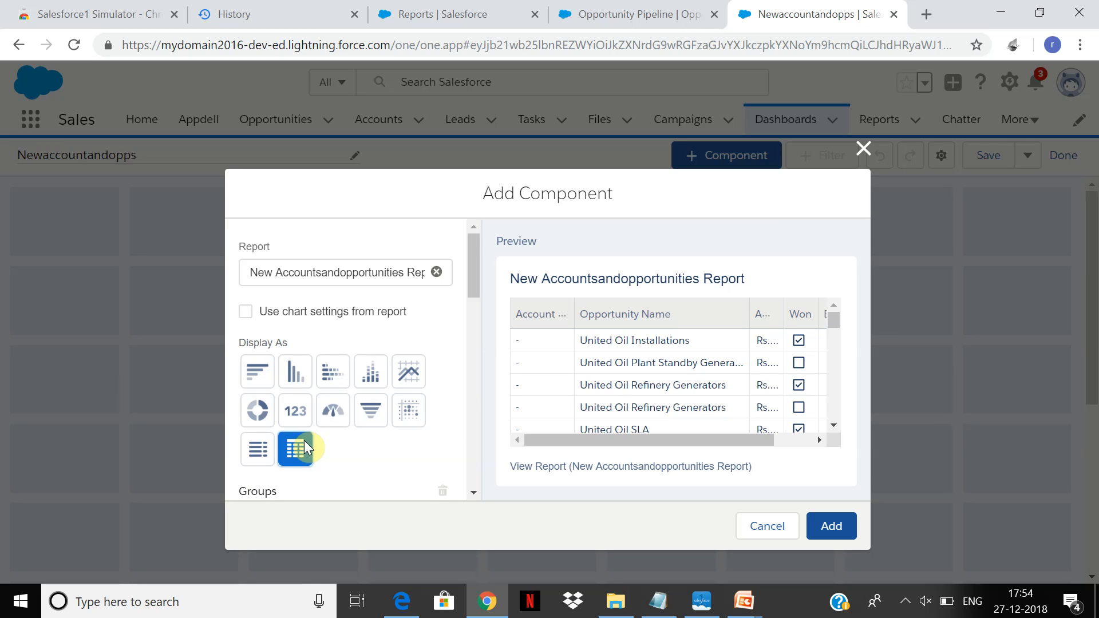
pyautogui.click(246, 450)
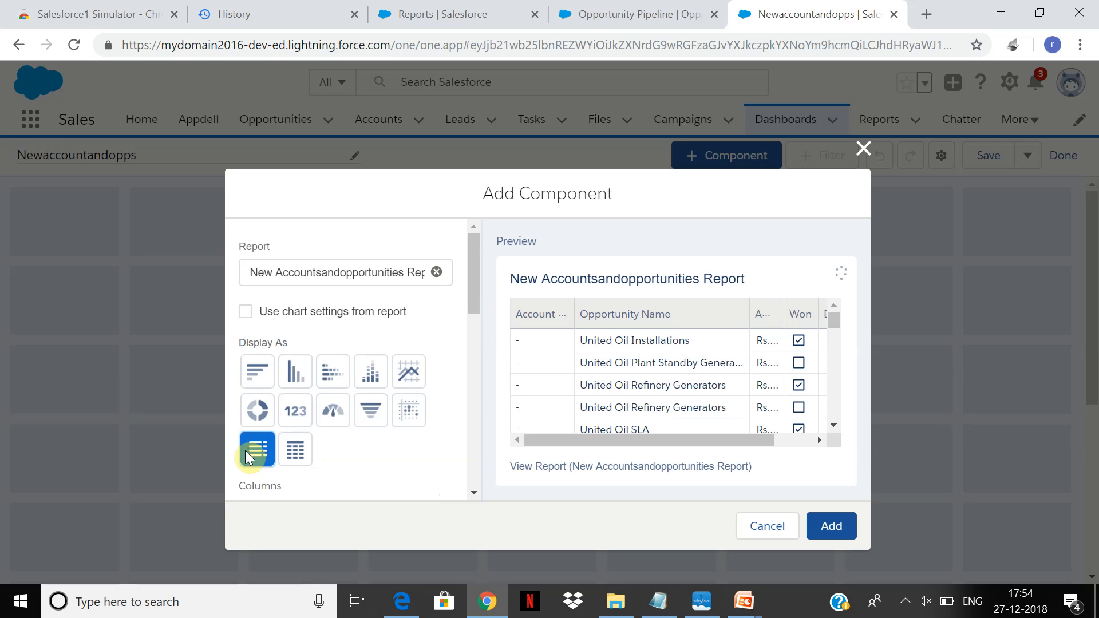
# Add the component to the dashboard as a horizontal bar chart and save the dashboard.
pyautogui.click(268, 373)
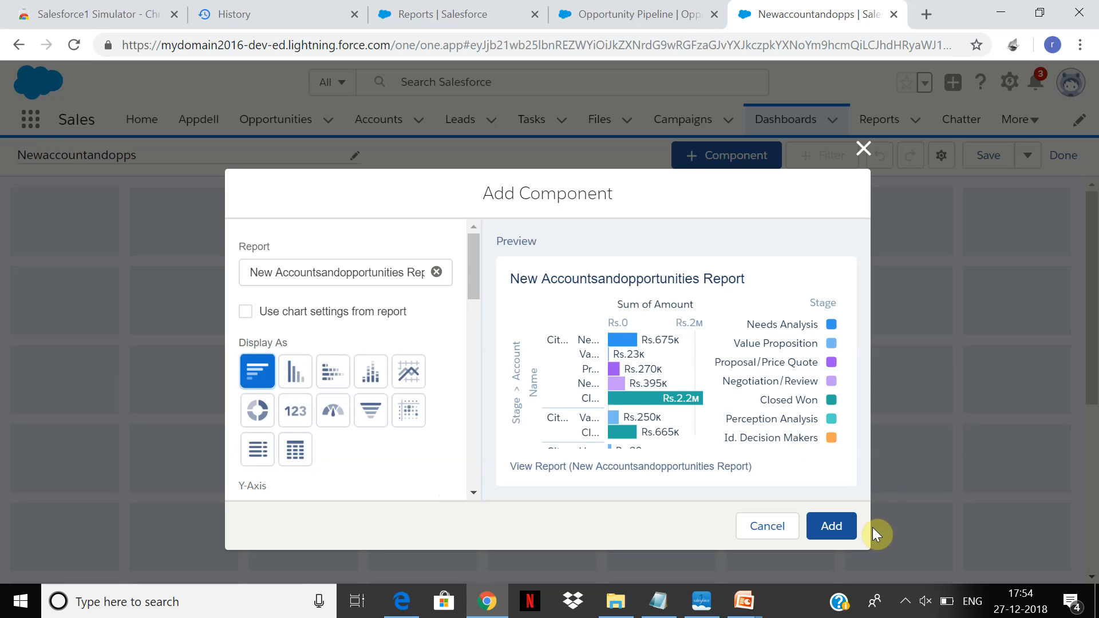
pyautogui.click(840, 530)
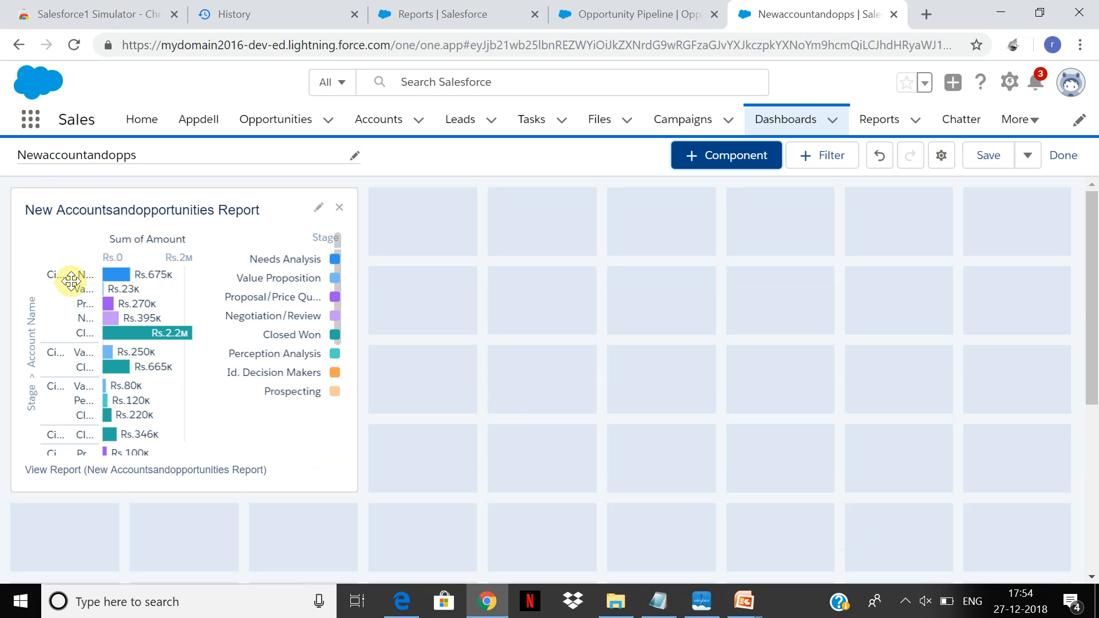
pyautogui.click(140, 303)
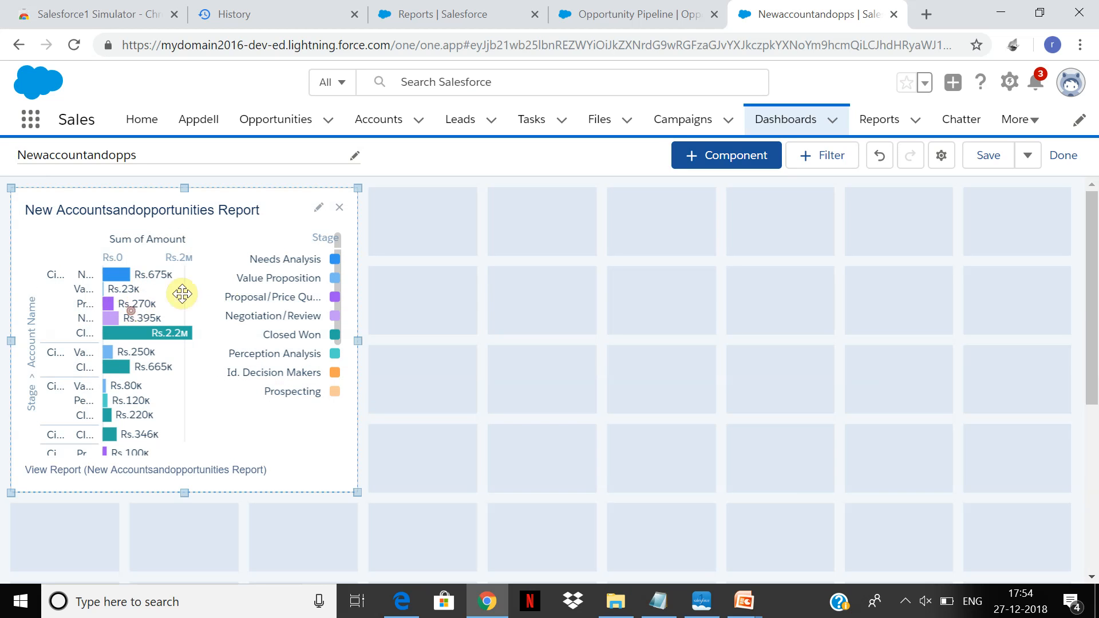
pyautogui.click(987, 164)
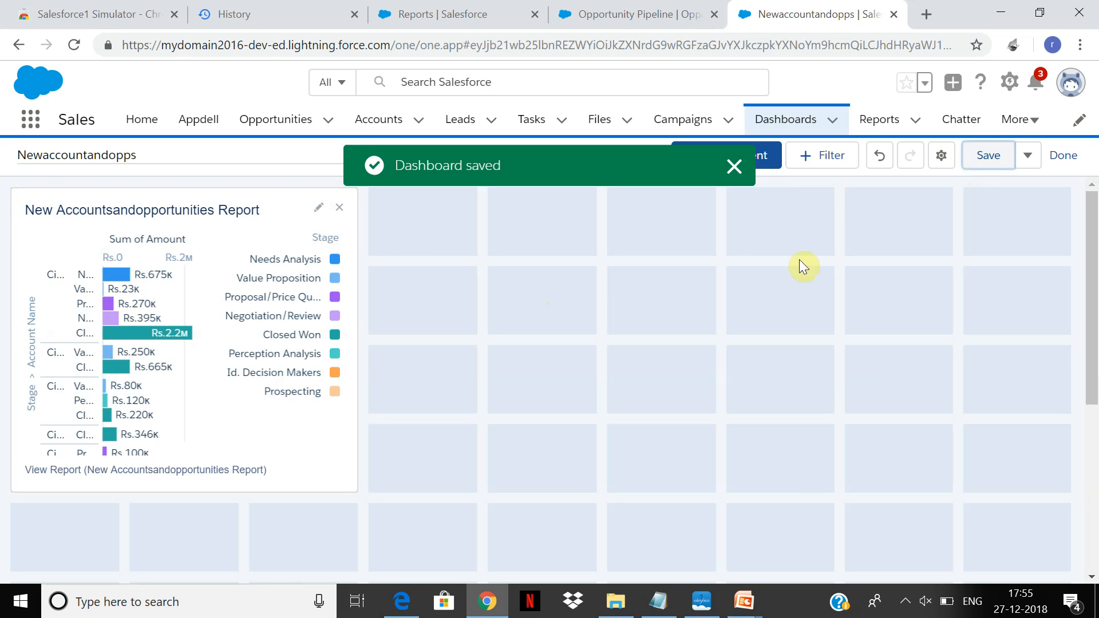
pyautogui.click(733, 166)
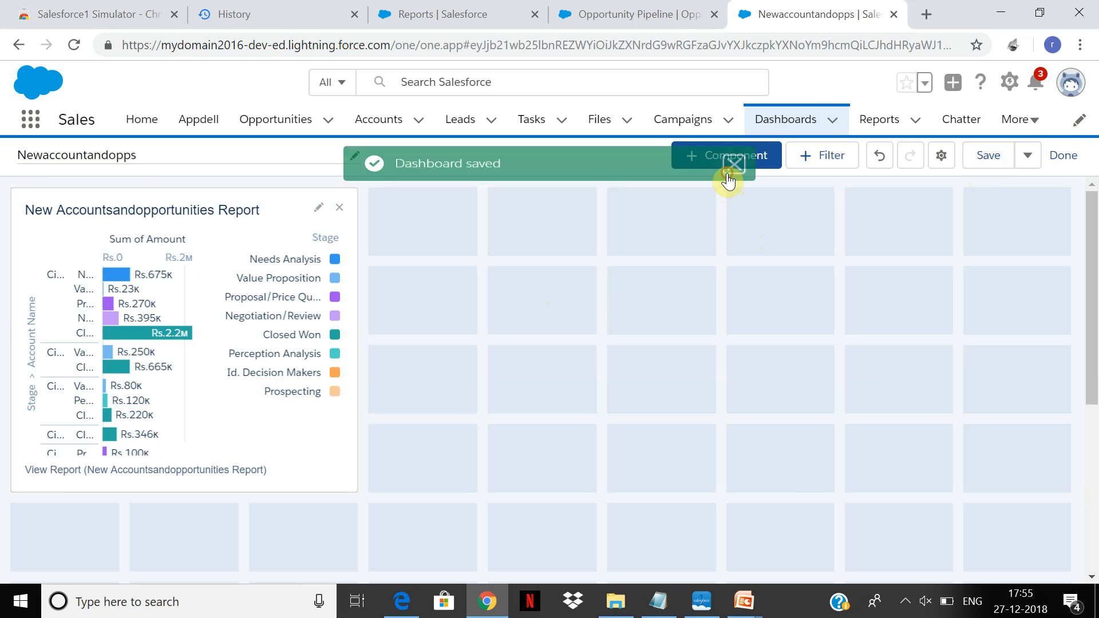
# Change the New Accountsandopportunities Report component to a vertical bar chart and save the dashboard.
pyautogui.click(317, 209)
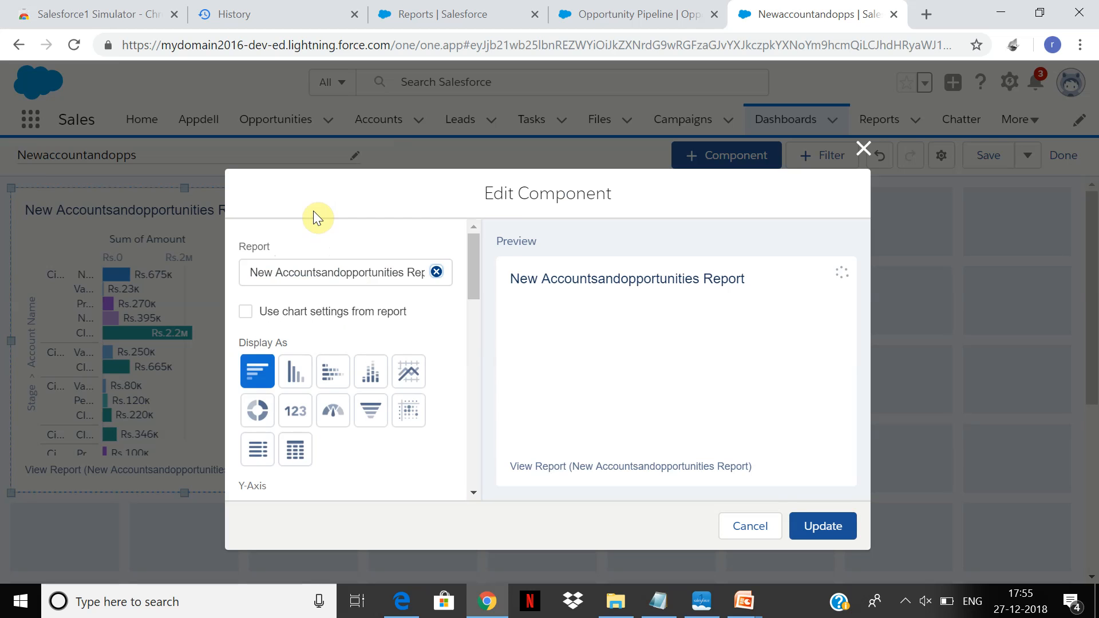
pyautogui.click(290, 372)
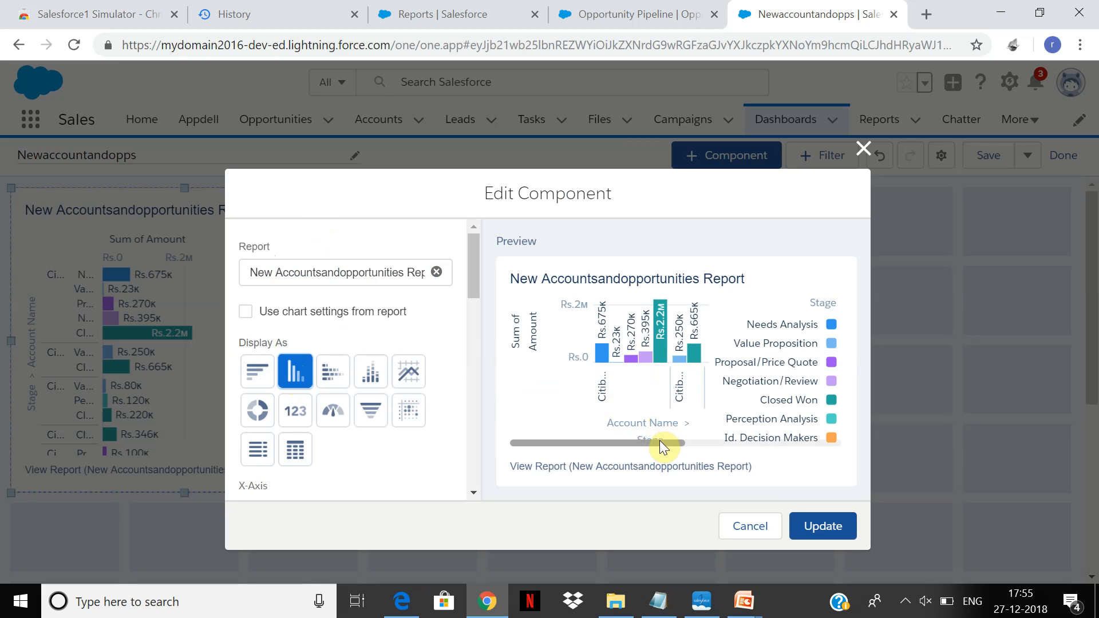
pyautogui.click(659, 421)
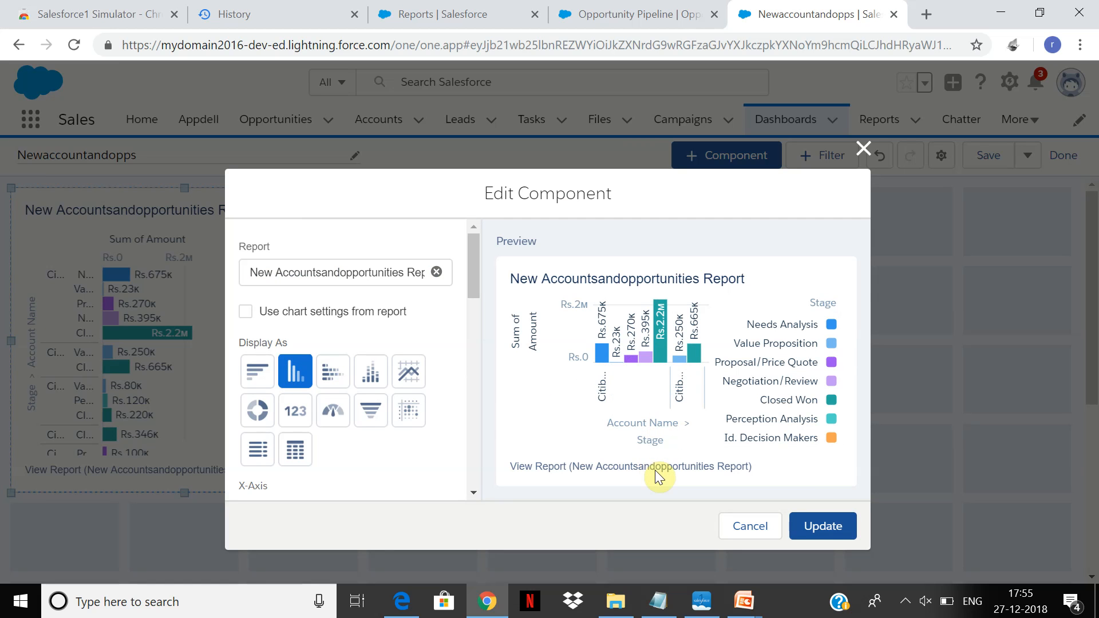
pyautogui.click(830, 517)
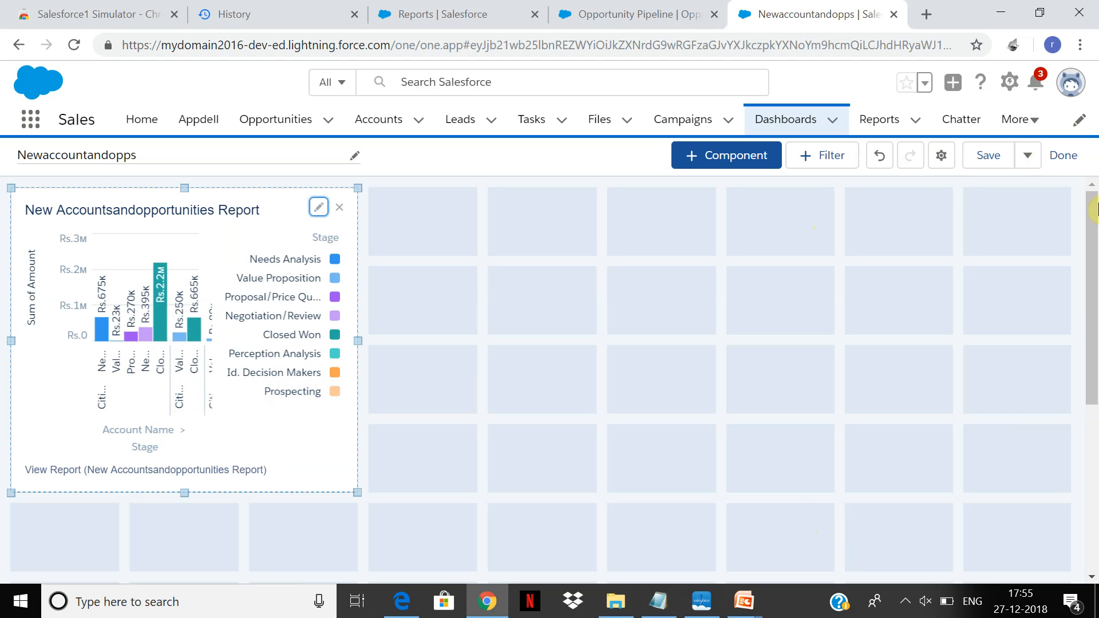
pyautogui.click(967, 161)
# Open the dashboard's properties and try the View Dashboard As choices for the dashboard viewer, another person, and letting viewers choose.
pyautogui.click(942, 158)
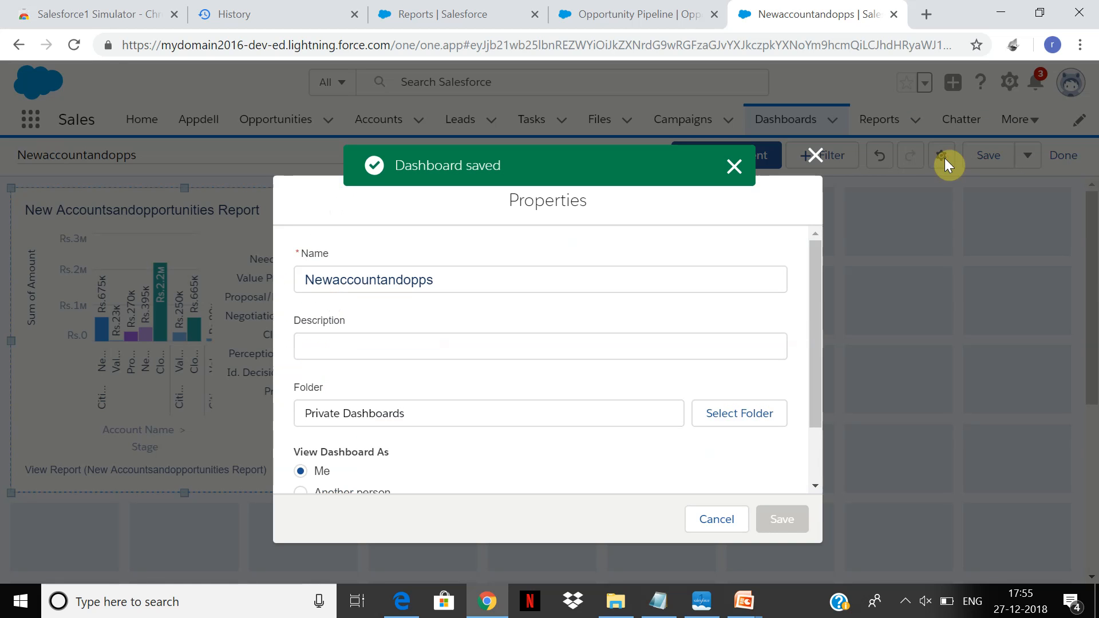
pyautogui.scroll(-3, 813, 322)
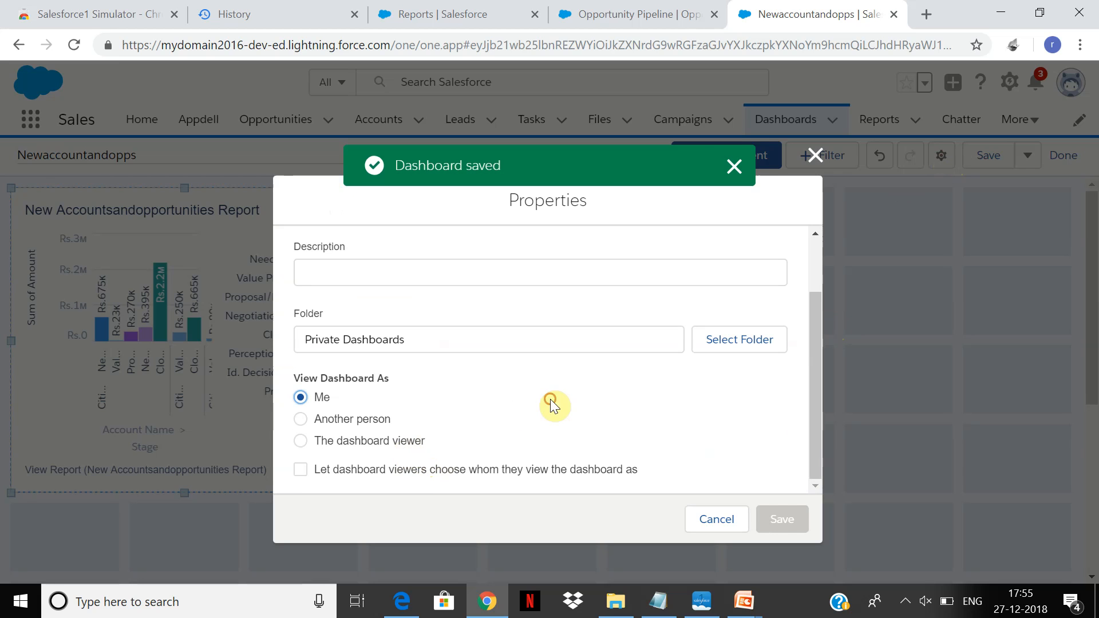
pyautogui.click(389, 443)
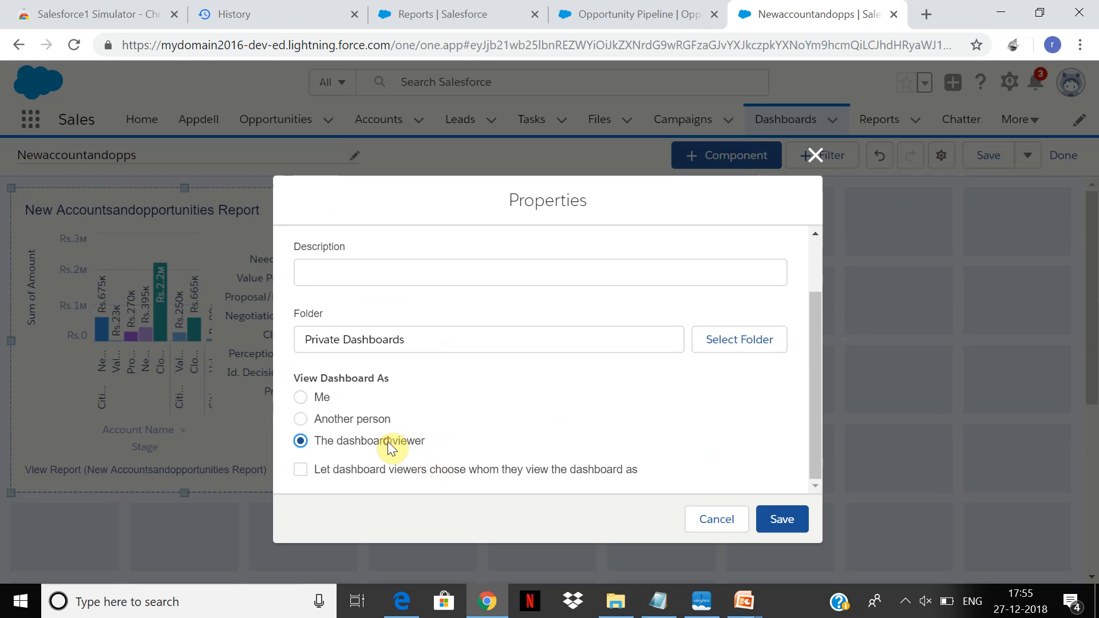
pyautogui.click(358, 423)
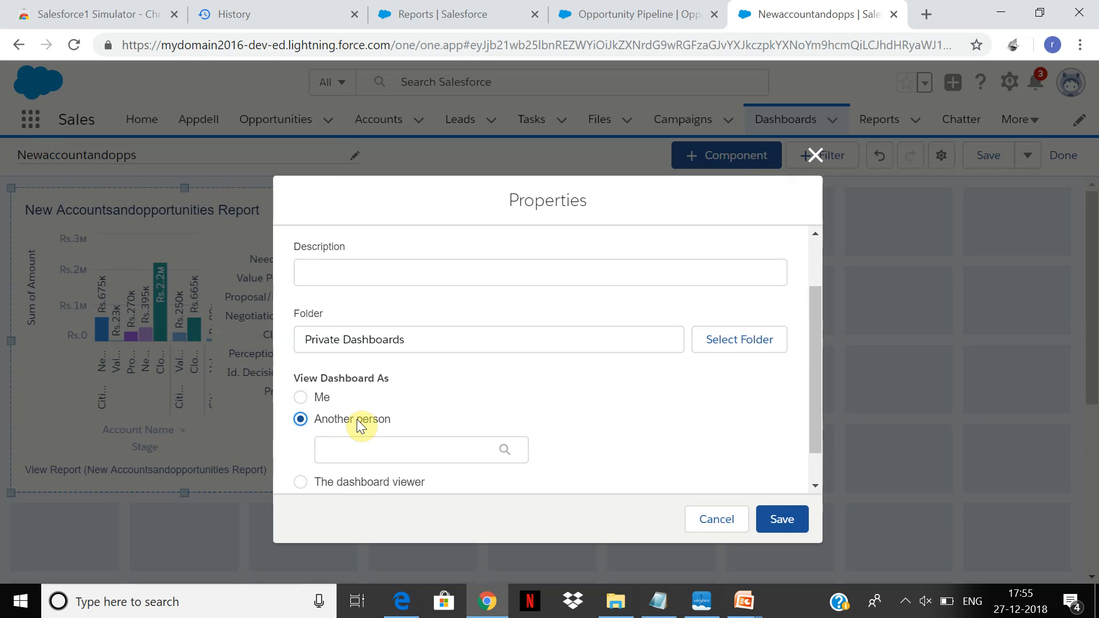
pyautogui.click(388, 451)
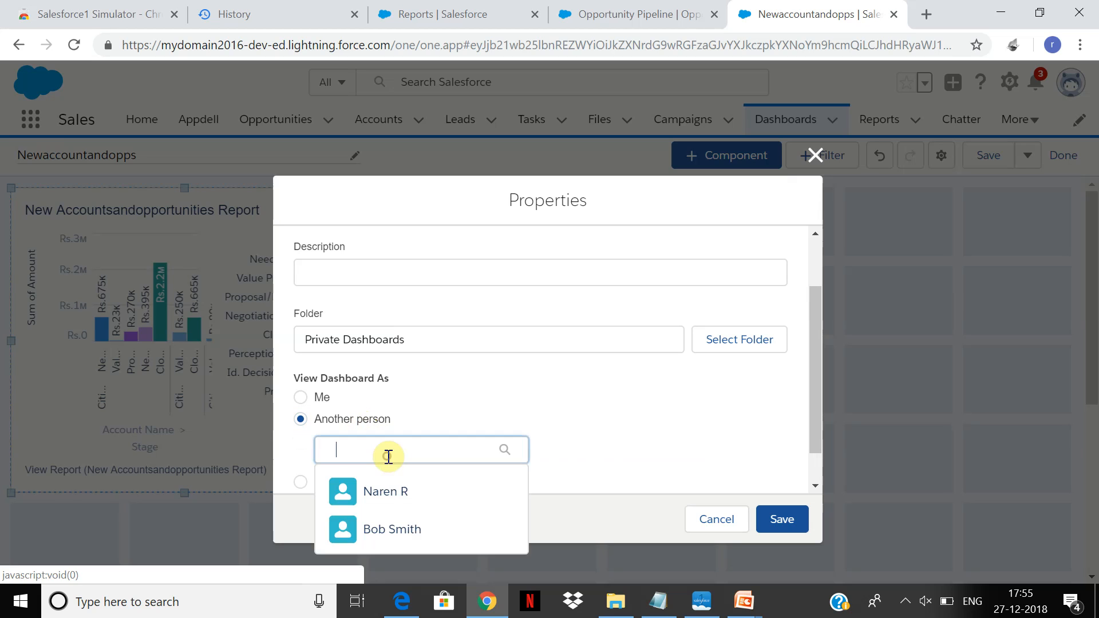
pyautogui.click(728, 372)
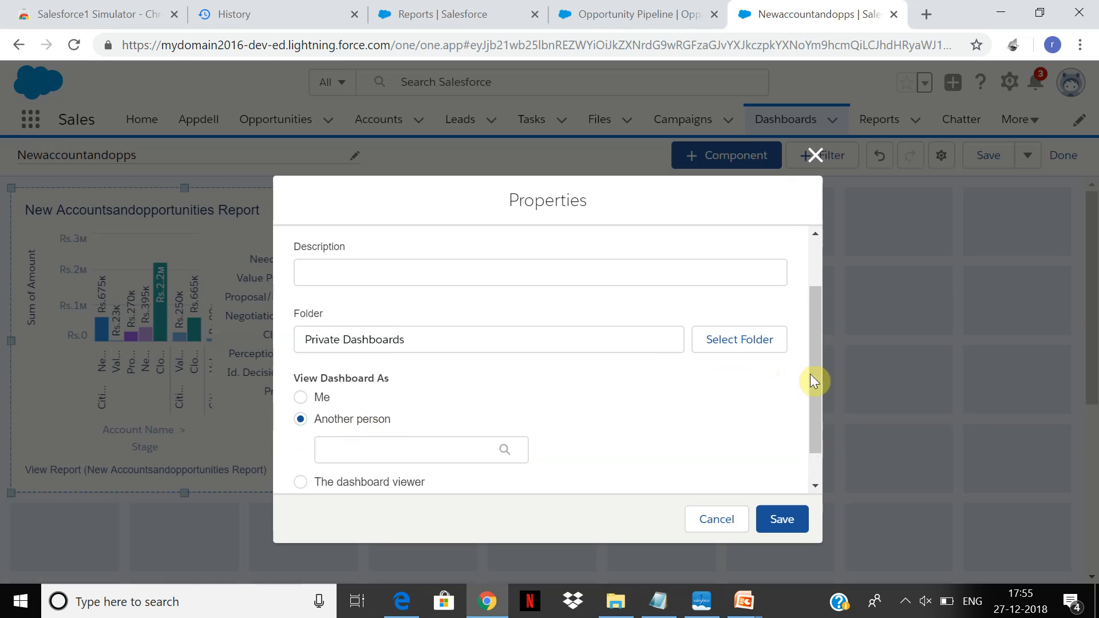
pyautogui.scroll(-1, 816, 378)
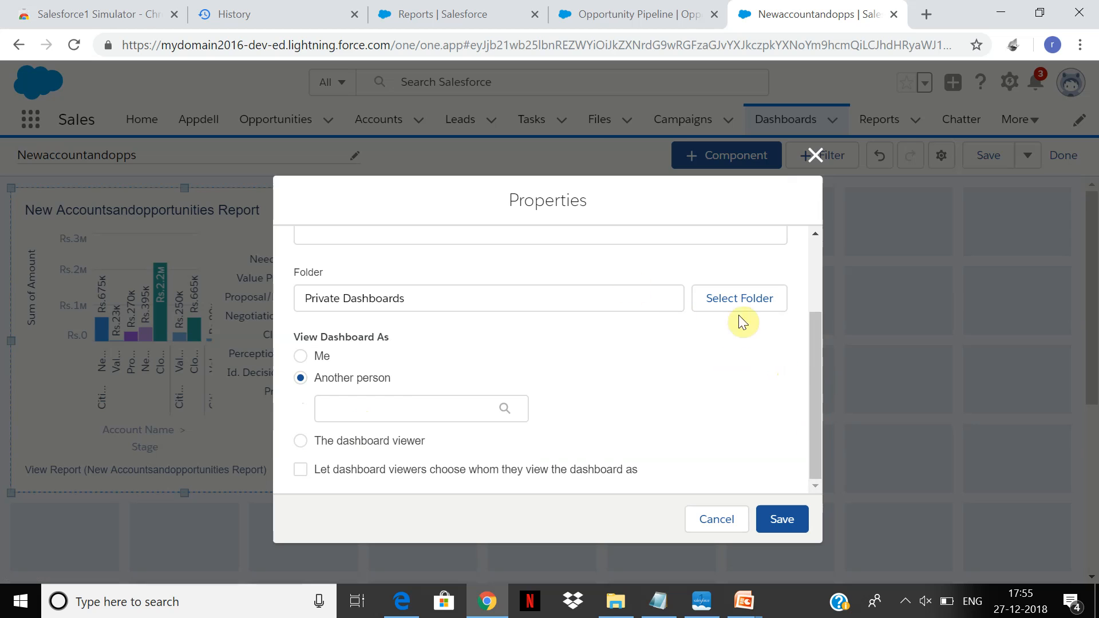
pyautogui.click(297, 474)
pyautogui.click(320, 397)
pyautogui.click(296, 471)
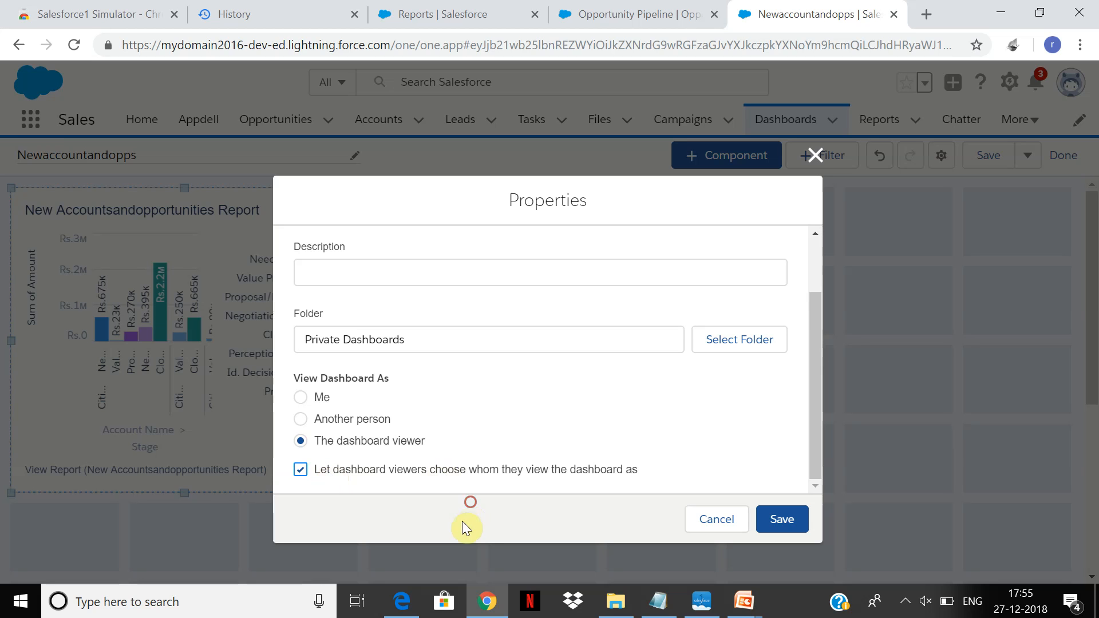
# Set View Dashboard As to Me, save the properties, and finish editing with the dashboard changes saved.
pyautogui.click(301, 398)
pyautogui.click(770, 520)
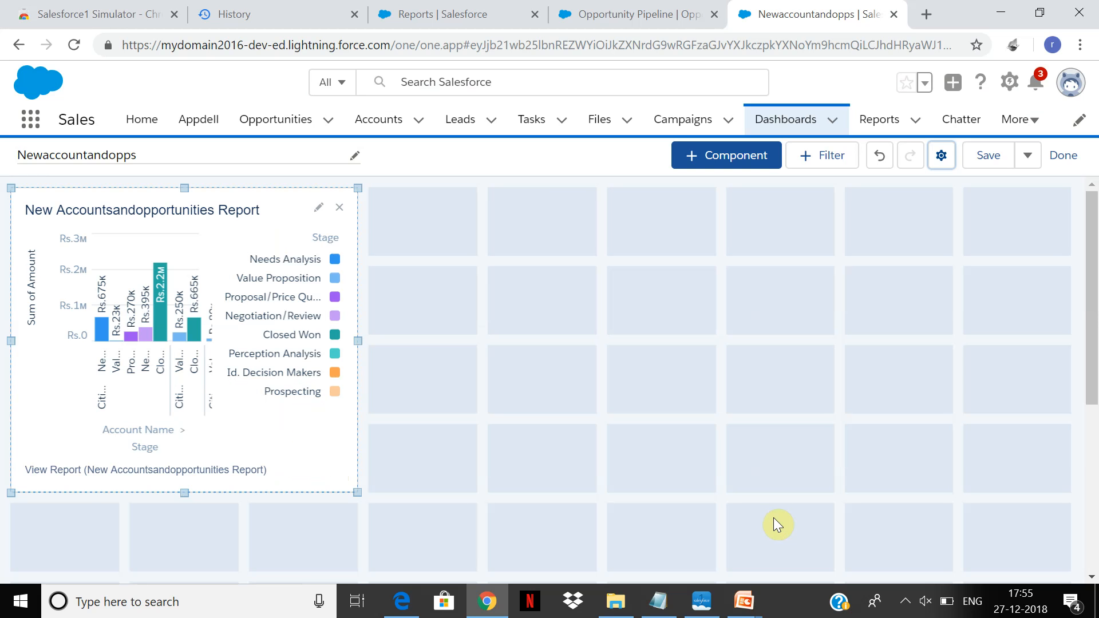
pyautogui.click(1069, 161)
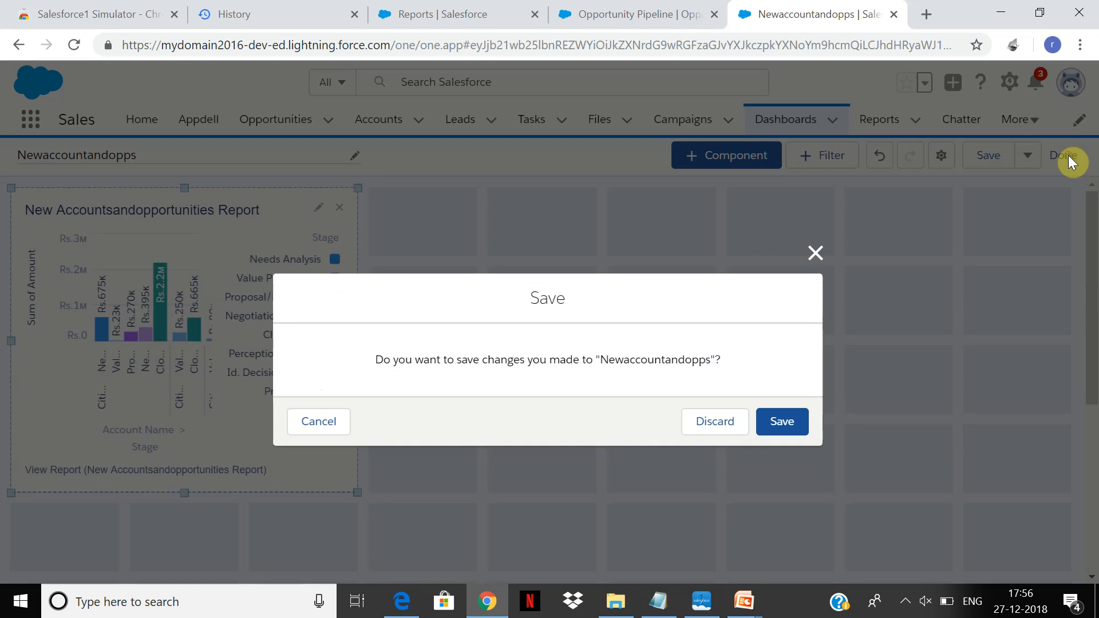
pyautogui.click(783, 424)
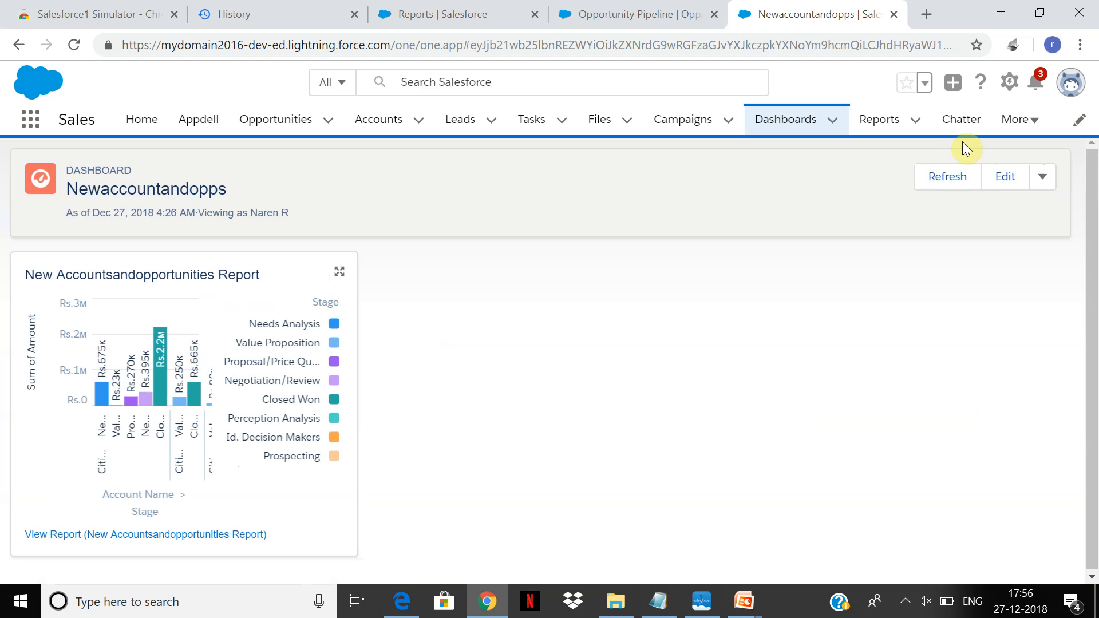
# Look over the additional actions for the Newaccountandopps dashboard and try to refresh it.
pyautogui.click(1038, 179)
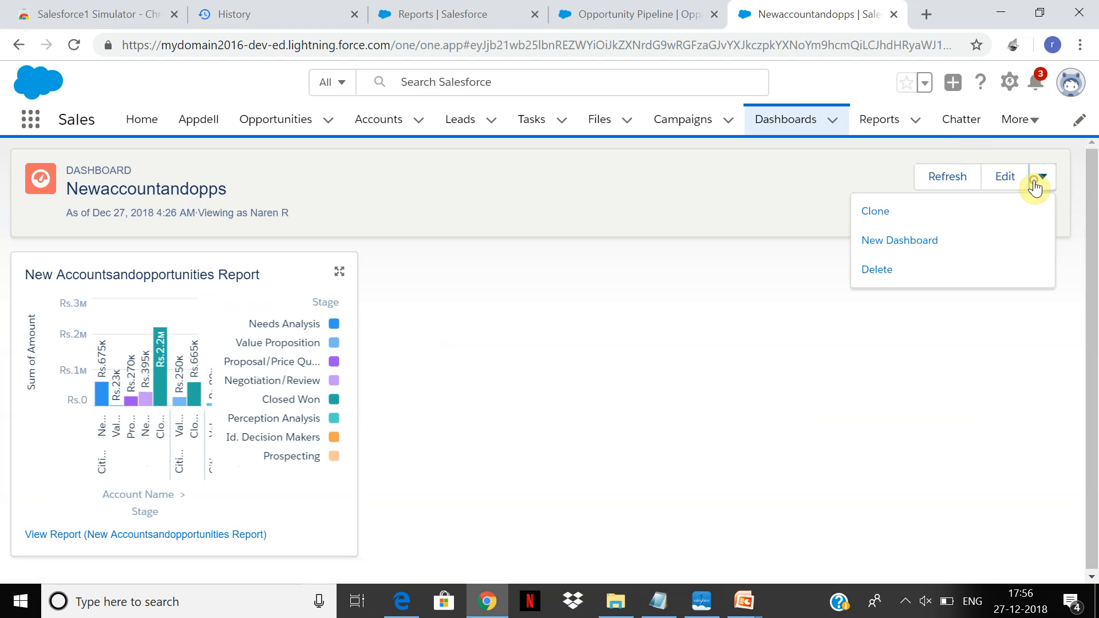
pyautogui.click(957, 184)
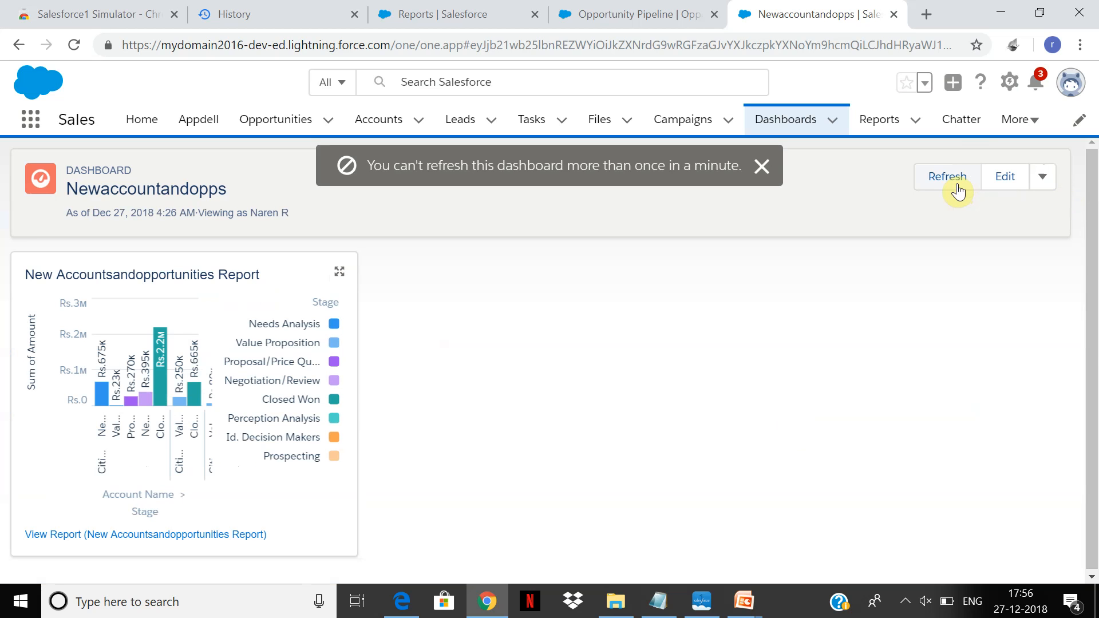
pyautogui.click(762, 168)
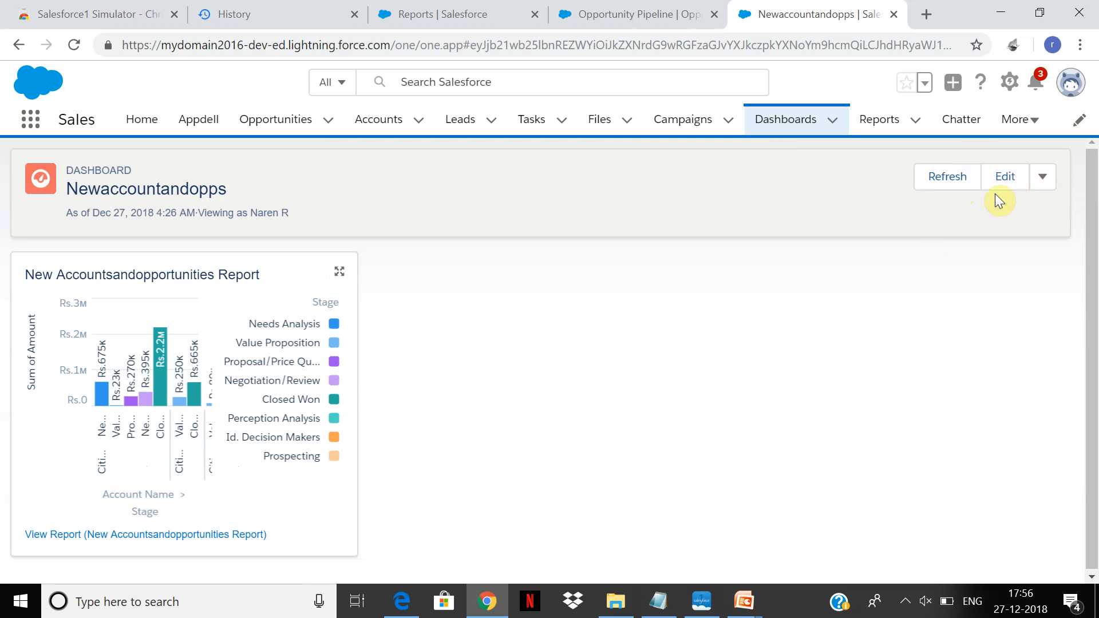
# Reopen the dashboard for editing, review its properties without changing them, and finish editing.
pyautogui.click(1009, 189)
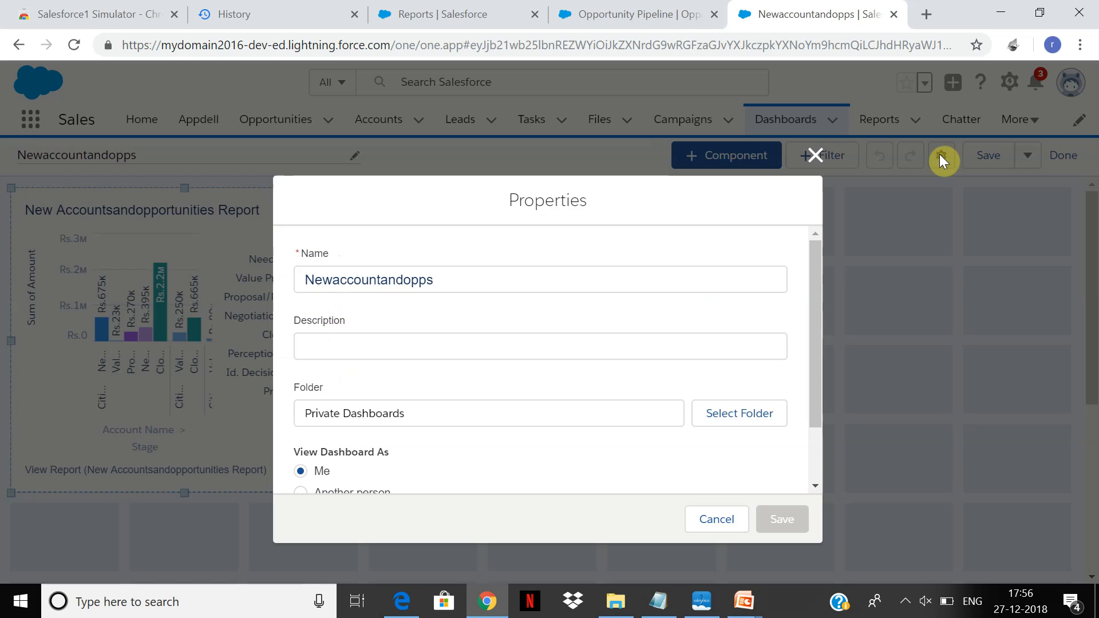
pyautogui.click(816, 157)
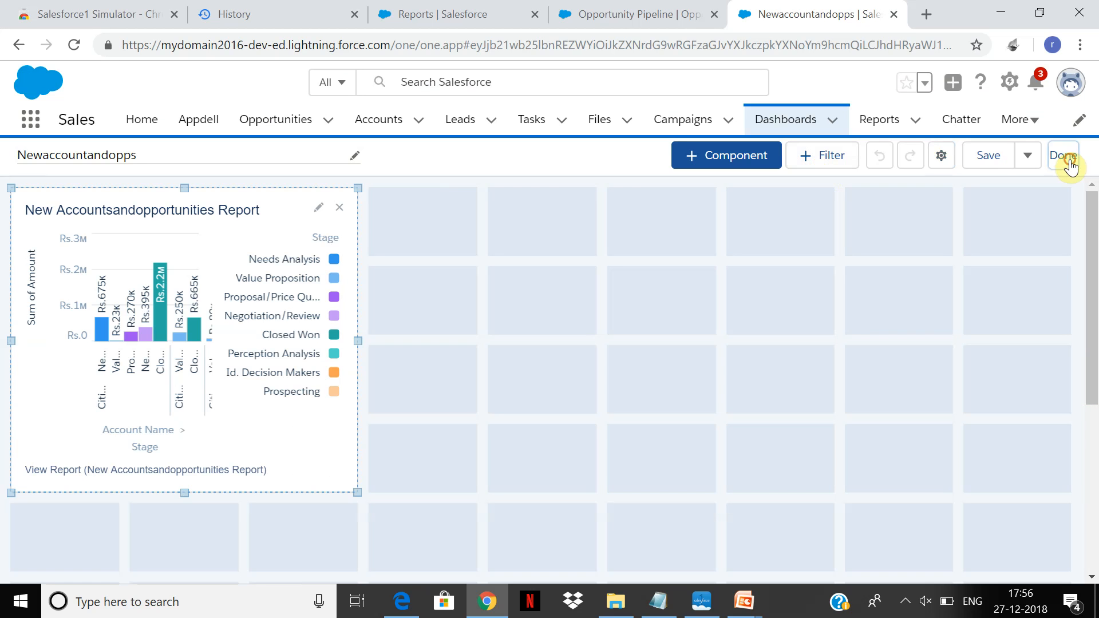
pyautogui.click(1066, 158)
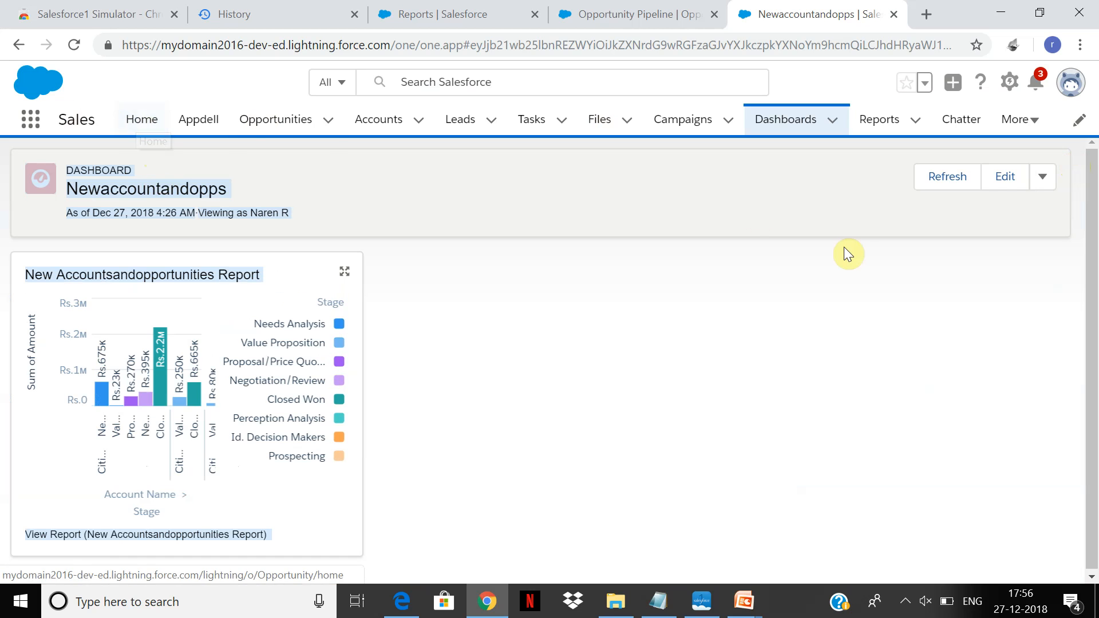
# Try again to refresh the Newaccountandopps dashboard and dismiss the notice.
pyautogui.click(946, 189)
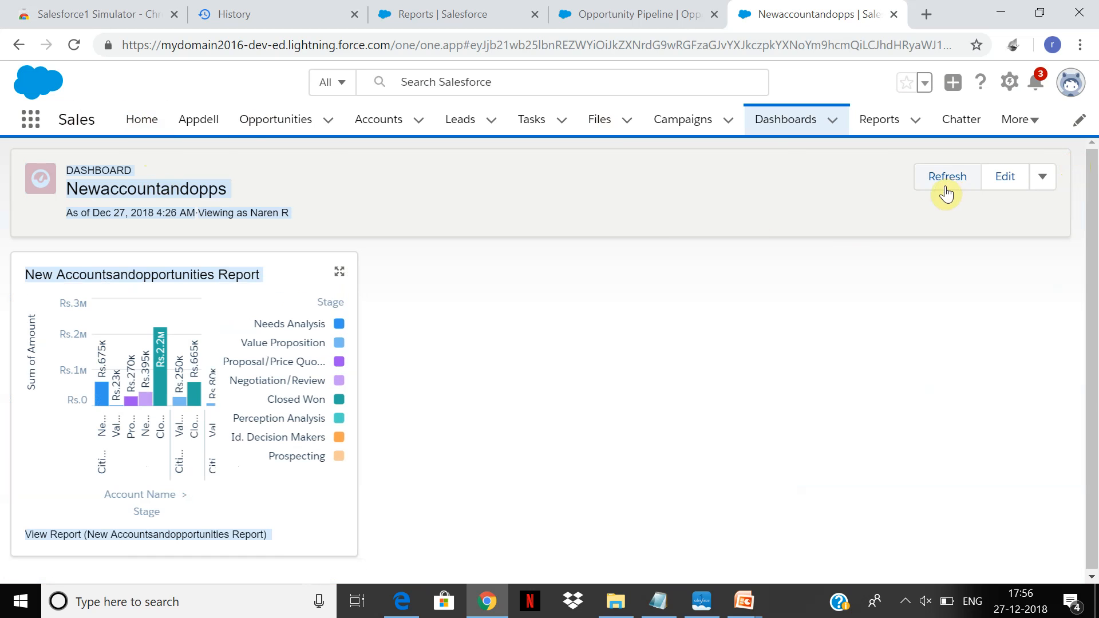
pyautogui.click(760, 169)
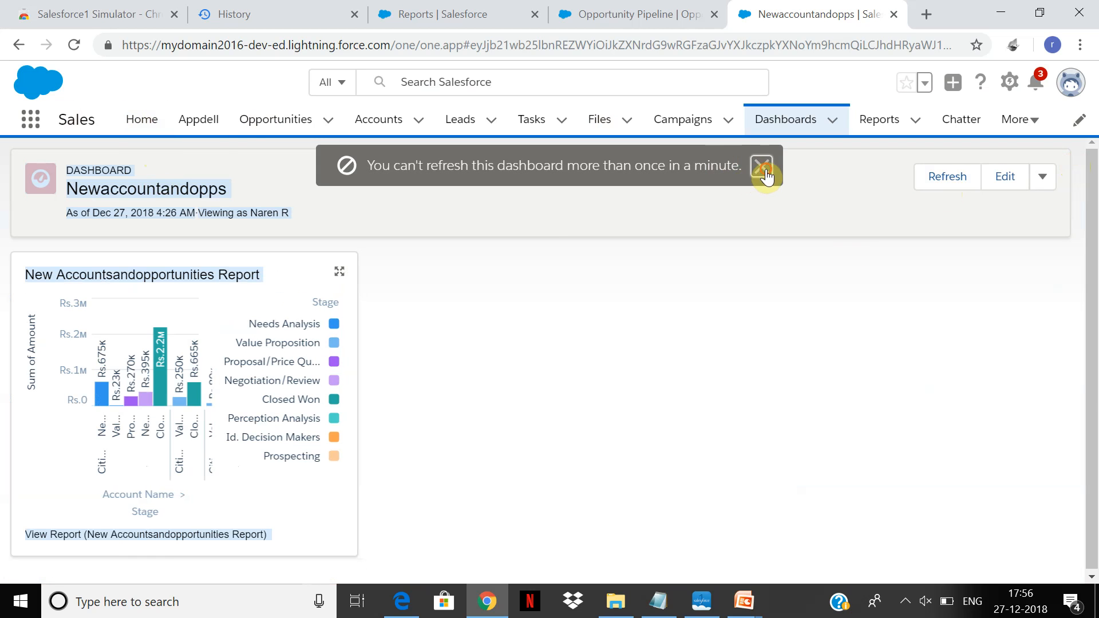
pyautogui.click(469, 182)
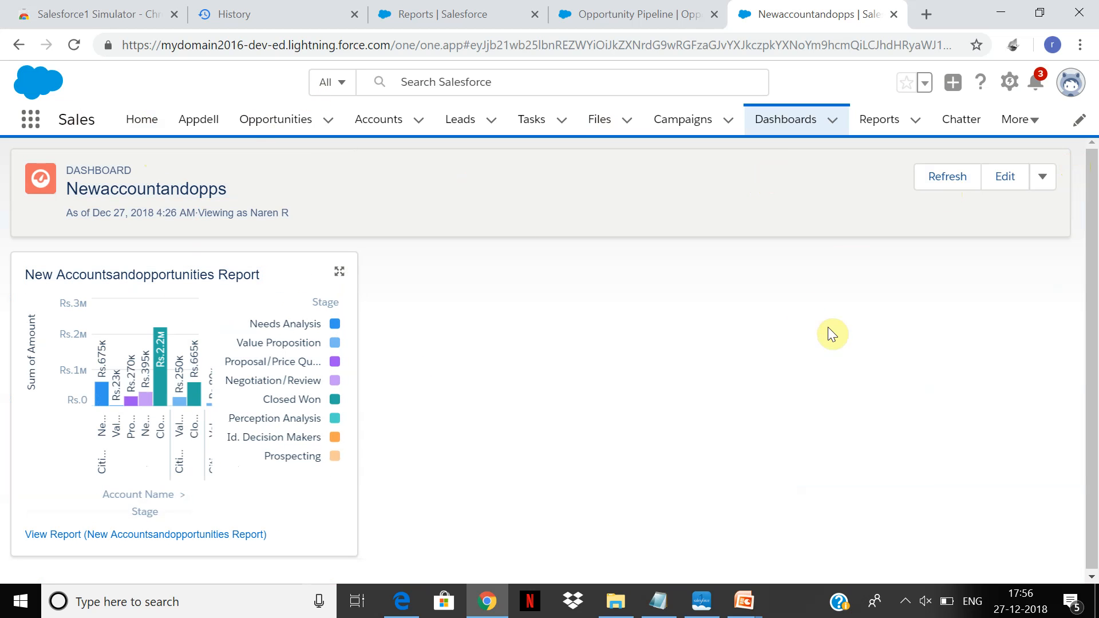
# Go to the recent dashboards list and examine the actions available for Newaccountandopps.
pyautogui.click(785, 121)
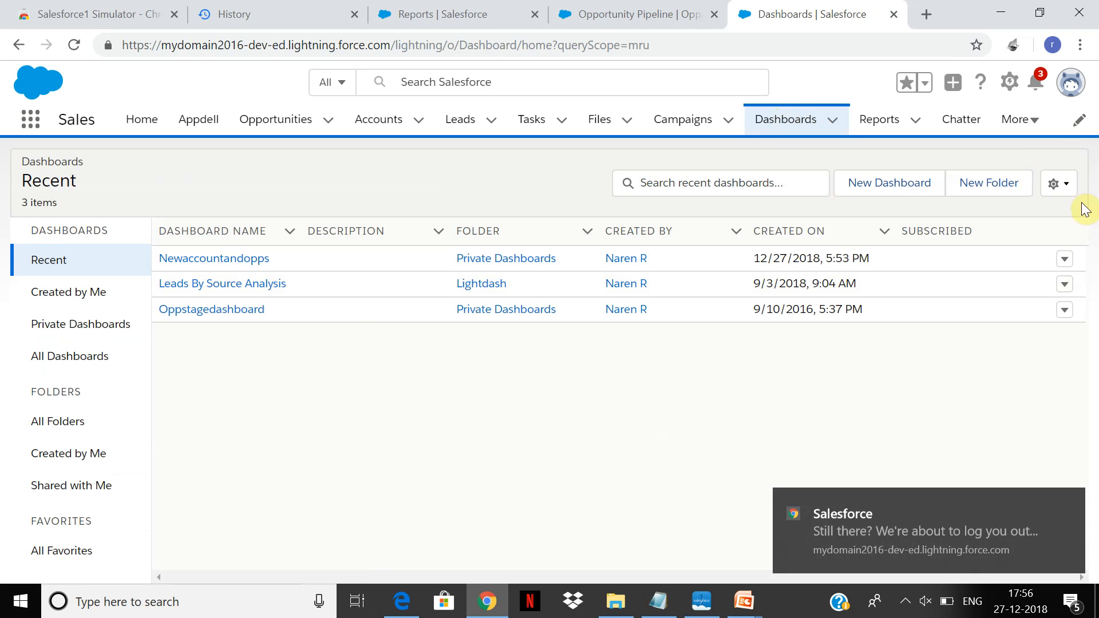
pyautogui.click(1064, 259)
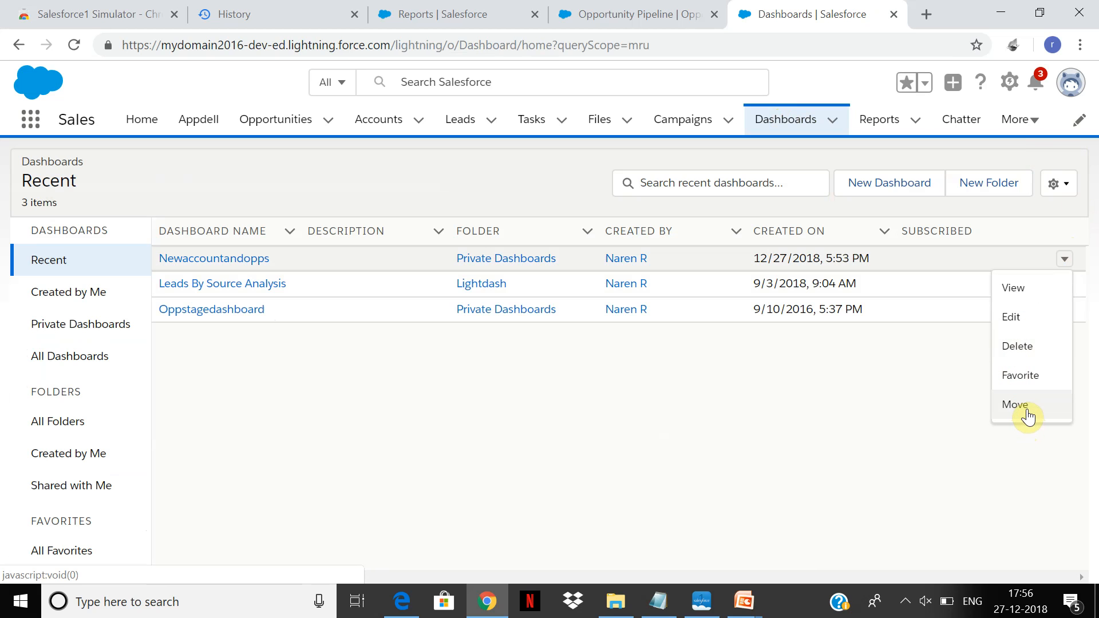
pyautogui.click(660, 390)
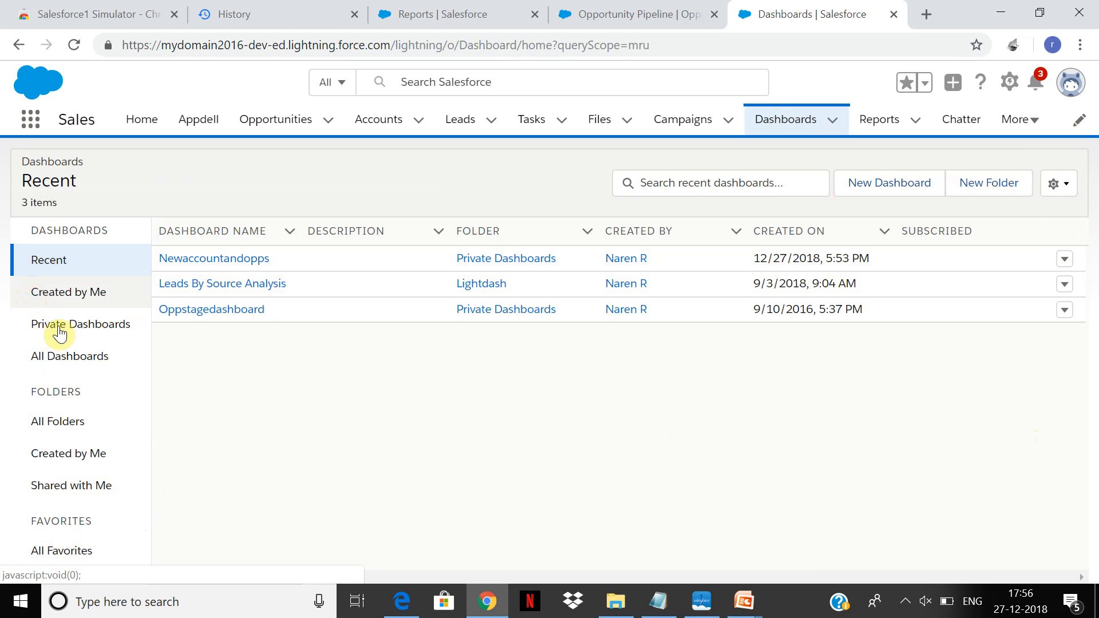
# Create a new dashboard folder labelled test1 from the list of all folders.
pyautogui.click(112, 435)
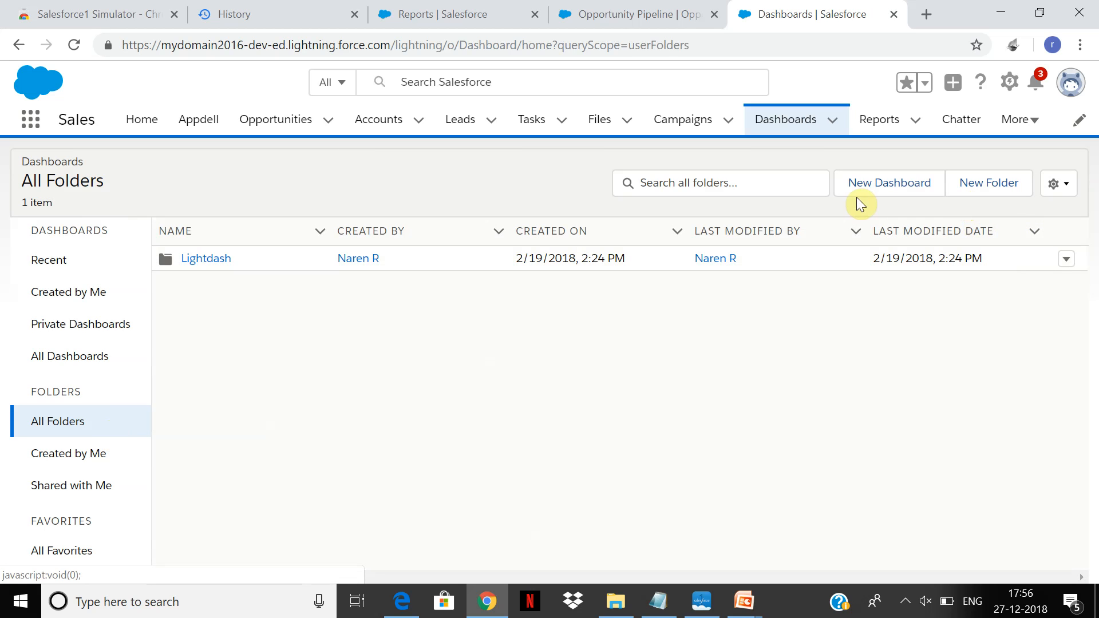
pyautogui.click(1064, 185)
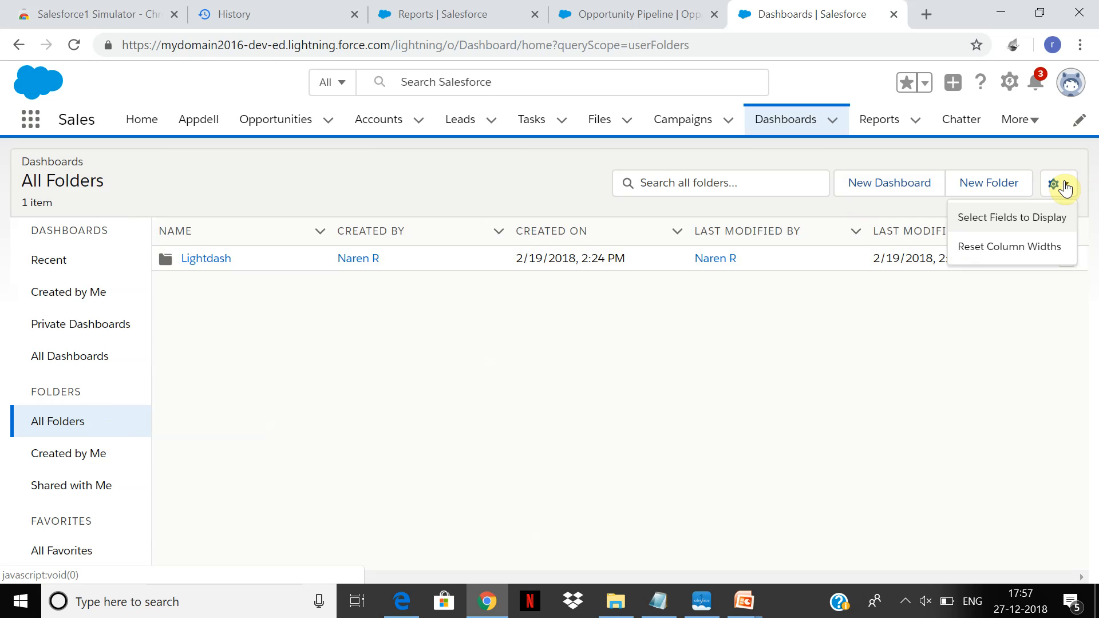
pyautogui.click(1002, 198)
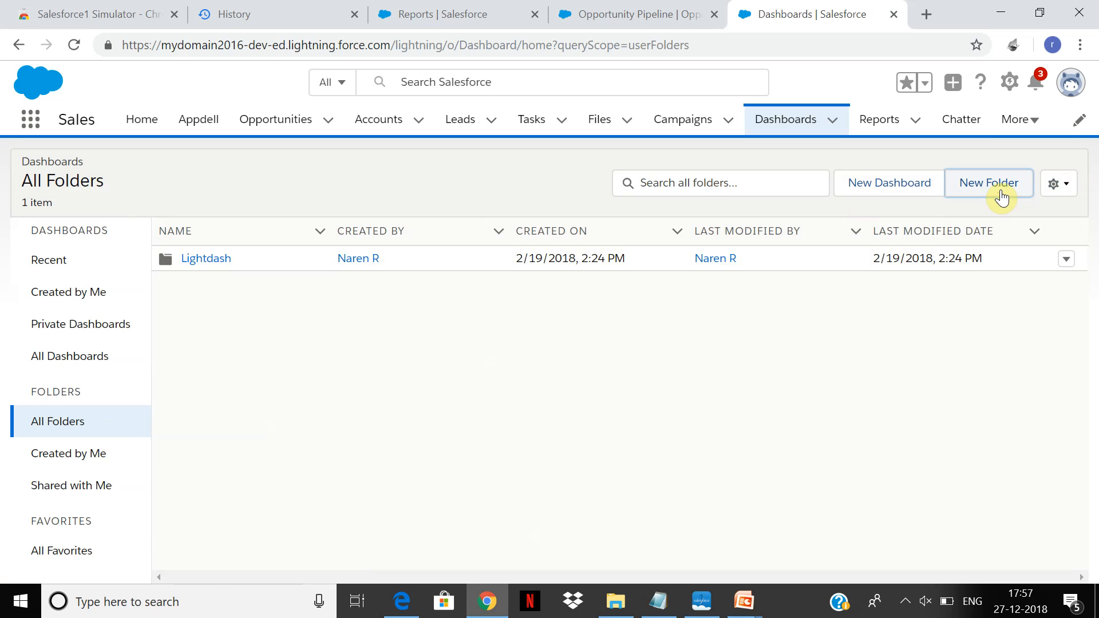
pyautogui.click(981, 187)
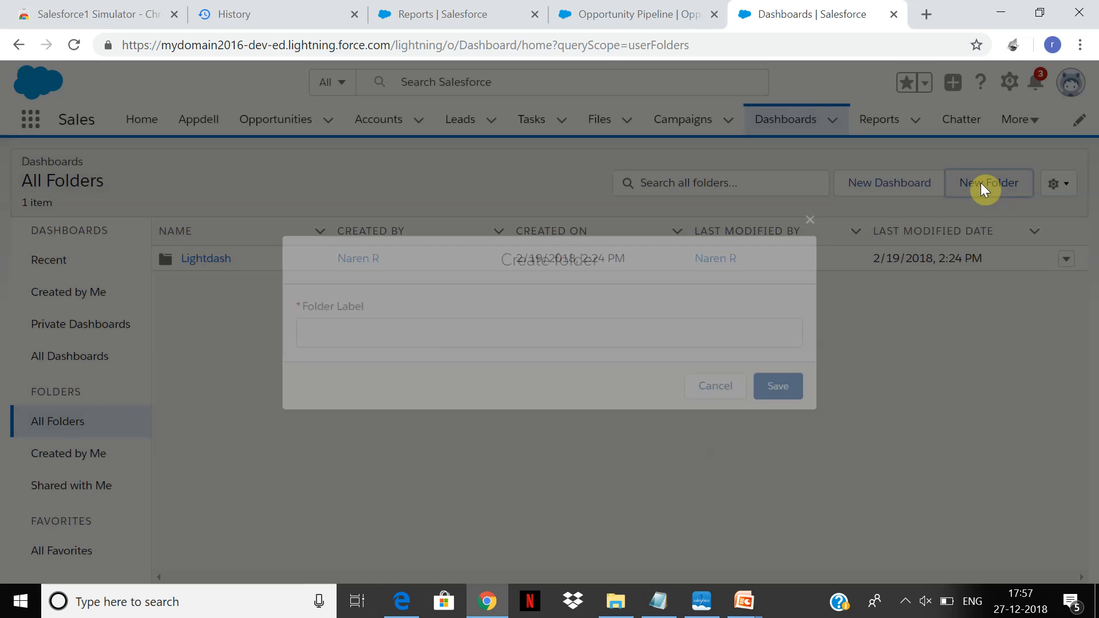
pyautogui.write('test1')
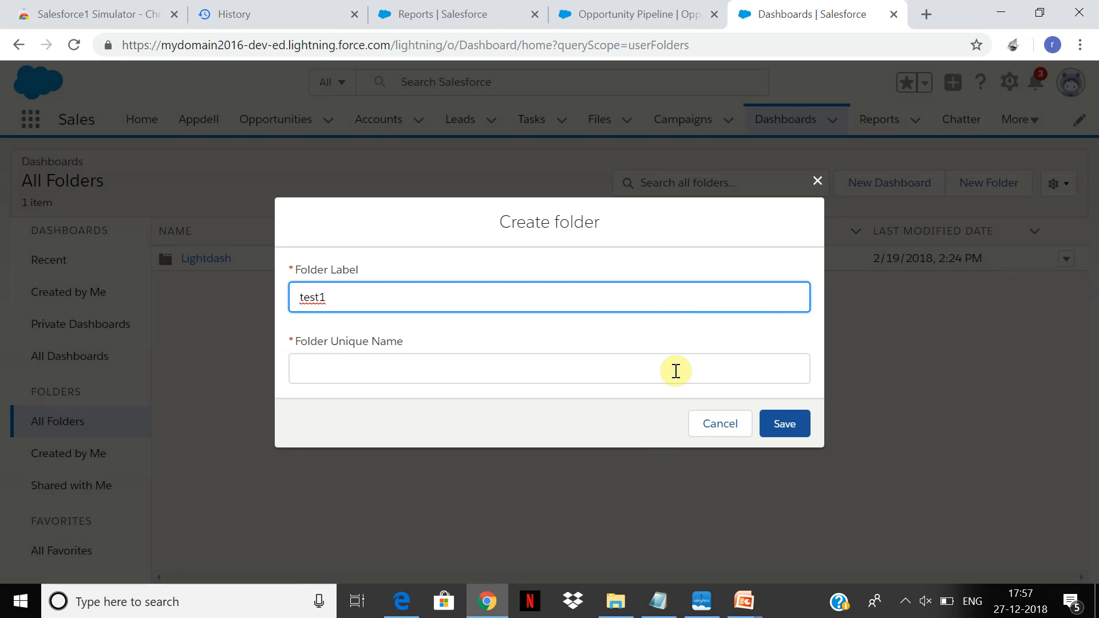
pyautogui.click(675, 370)
pyautogui.click(800, 435)
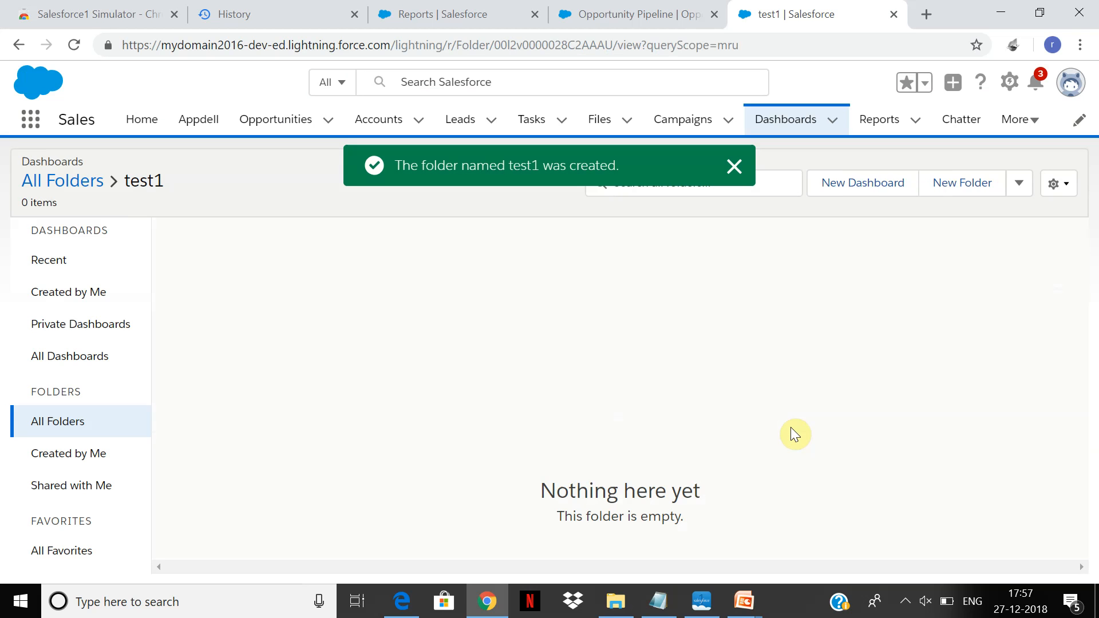
# Examine the sharing settings of the test1 folder, including its access levels and who can access it, without sharing it.
pyautogui.click(66, 431)
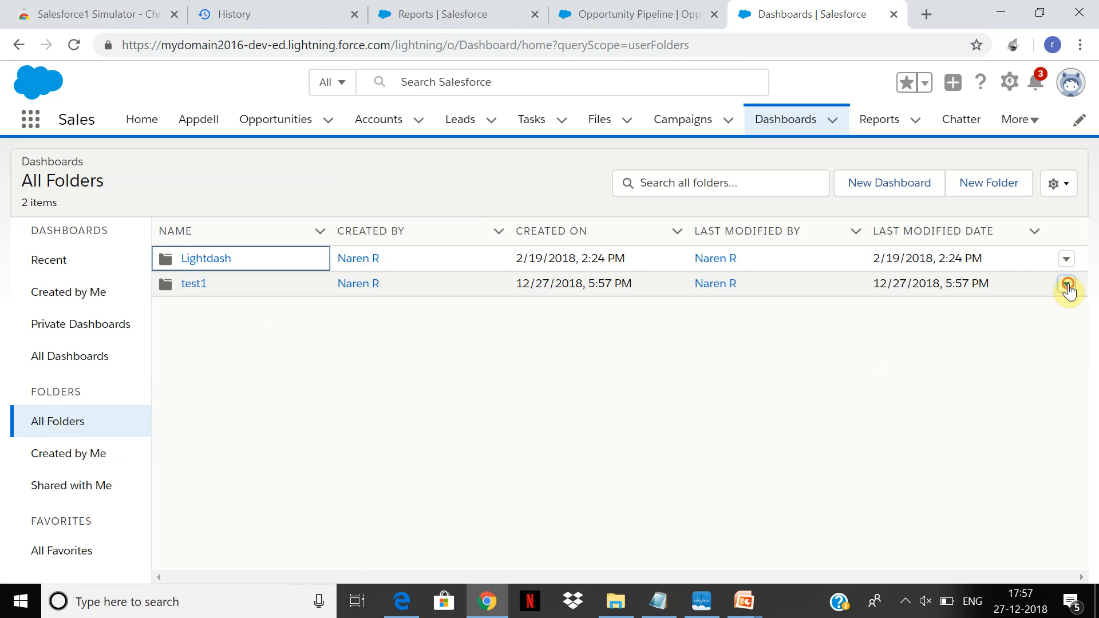
pyautogui.click(1067, 285)
pyautogui.click(1017, 343)
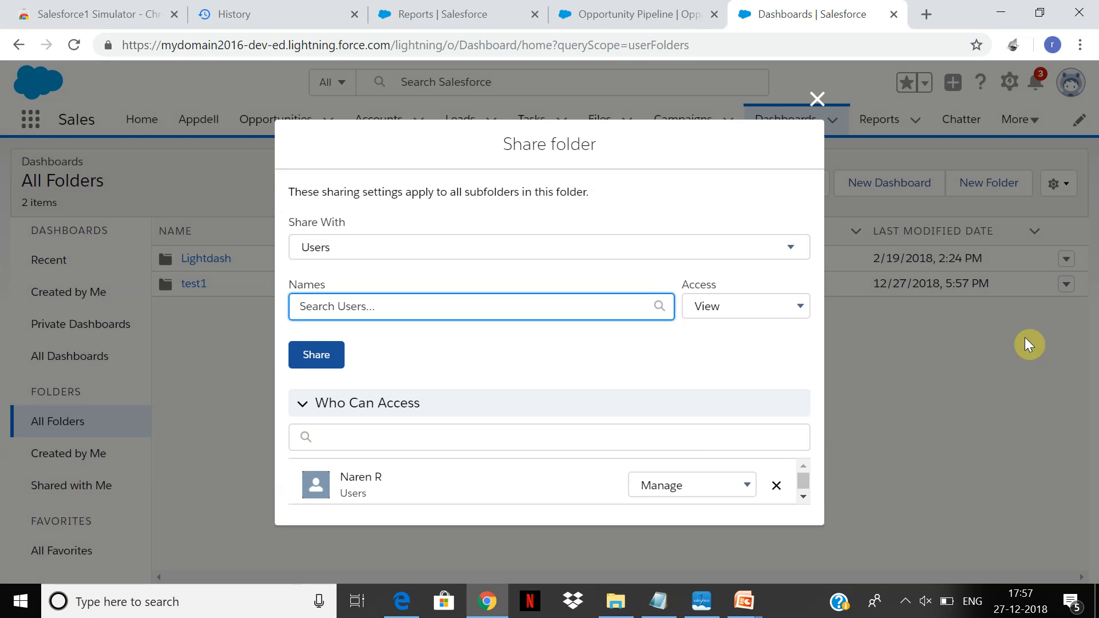
pyautogui.click(784, 320)
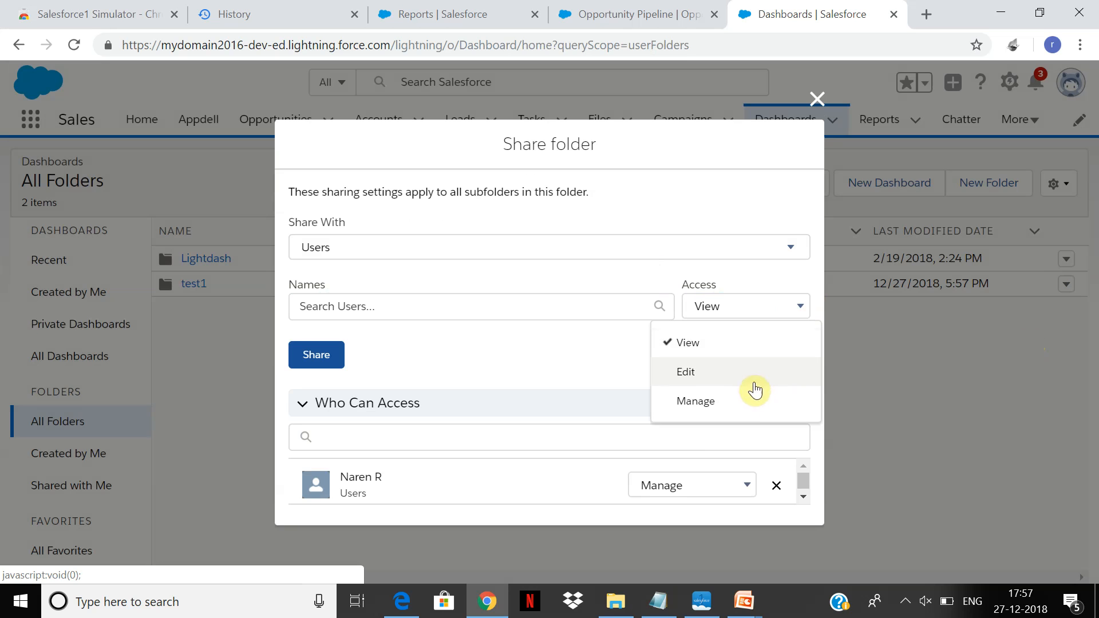
pyautogui.click(523, 325)
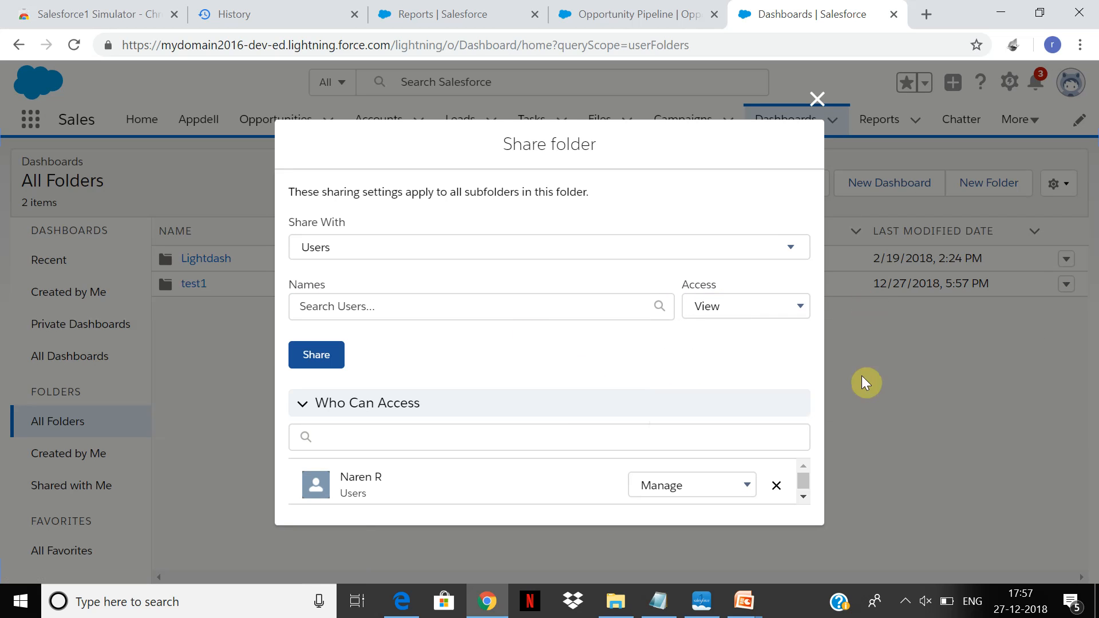
pyautogui.click(335, 411)
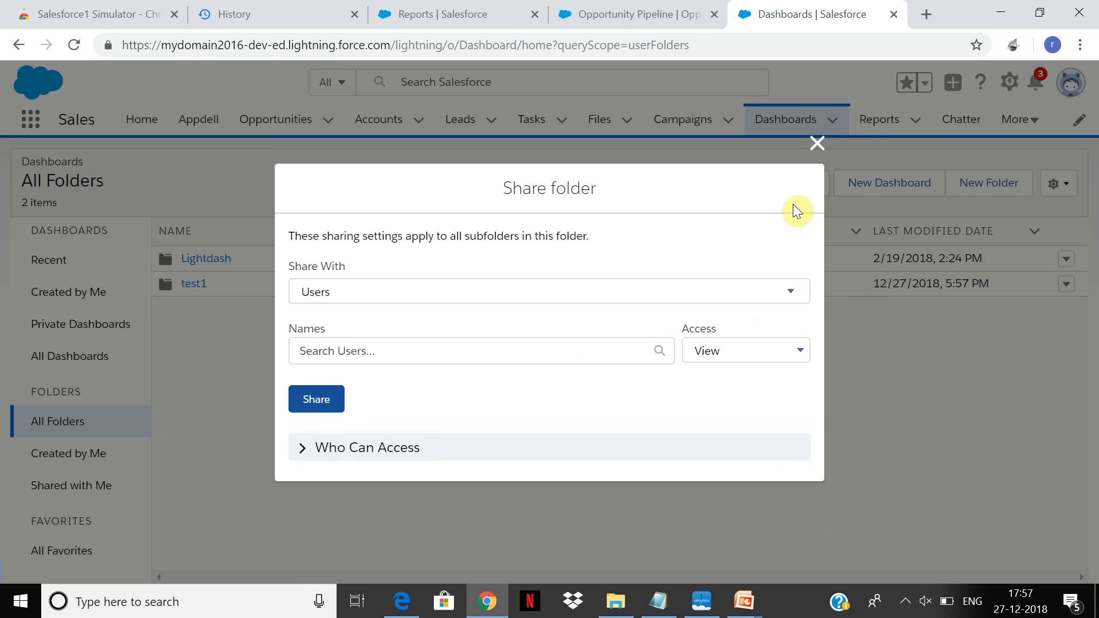
pyautogui.click(817, 144)
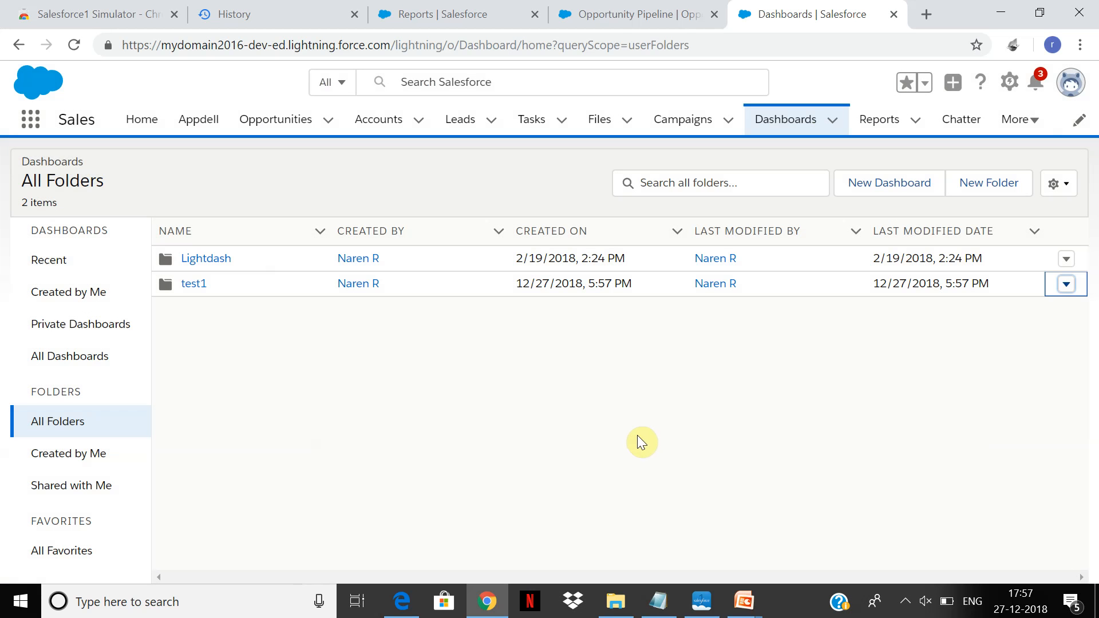
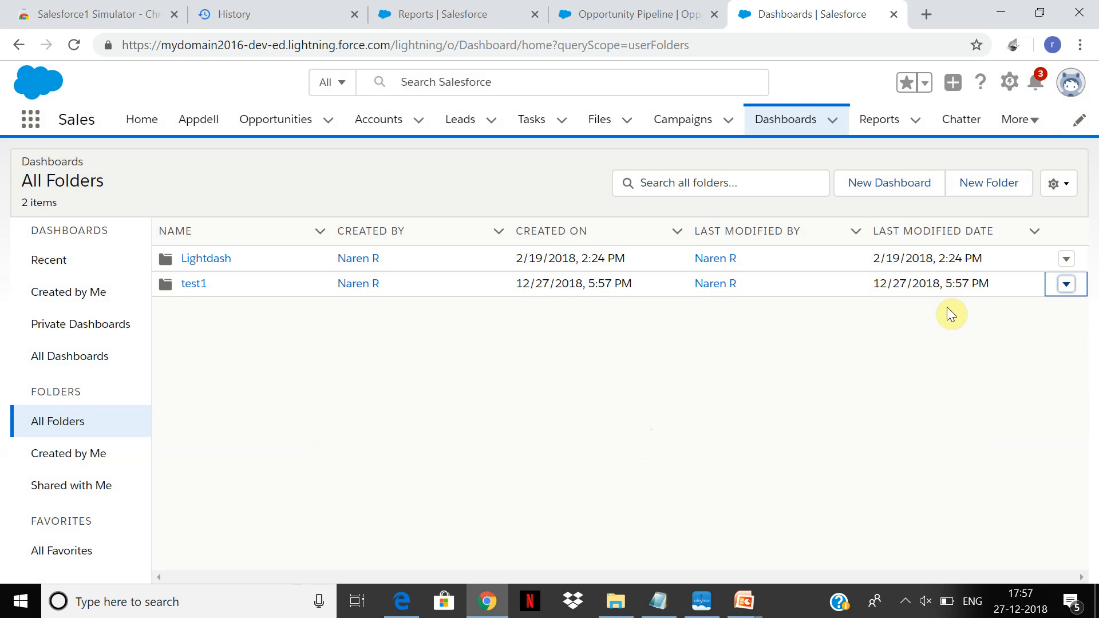
# Examine the test1 folder's sharing settings: the recipient types, the access levels and the existing user's permission options.
pyautogui.click(1067, 284)
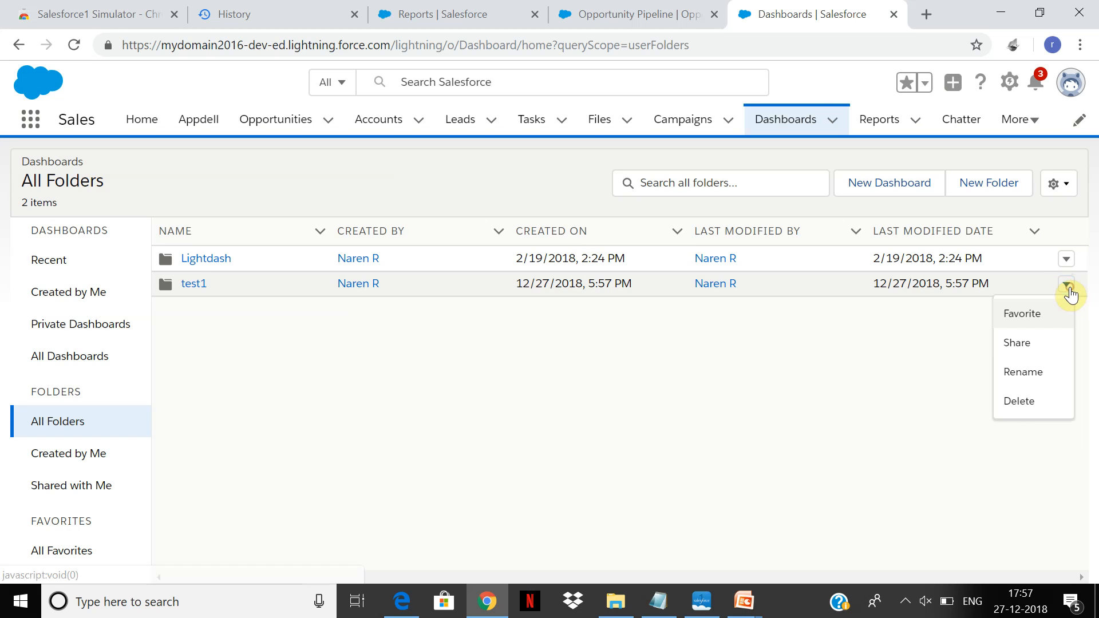
pyautogui.click(1034, 341)
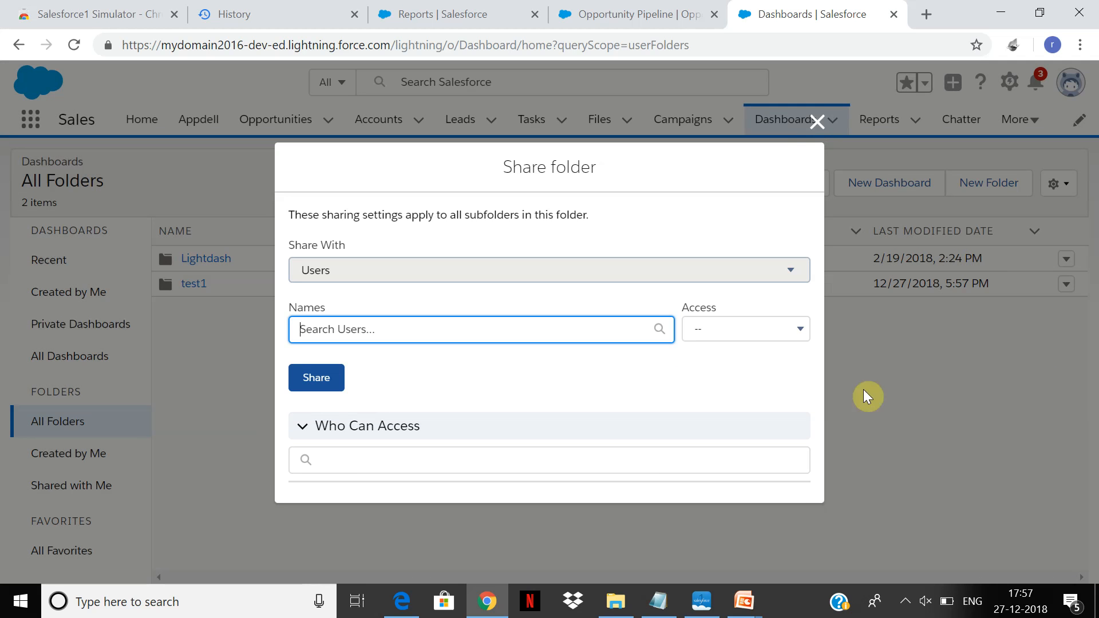
pyautogui.click(782, 259)
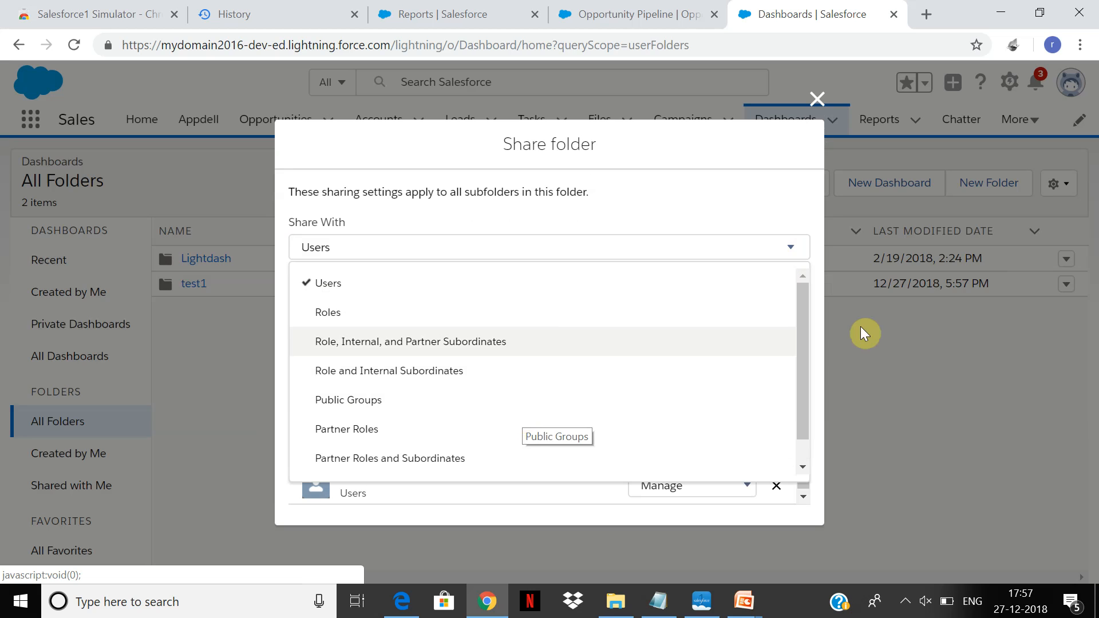
pyautogui.click(841, 354)
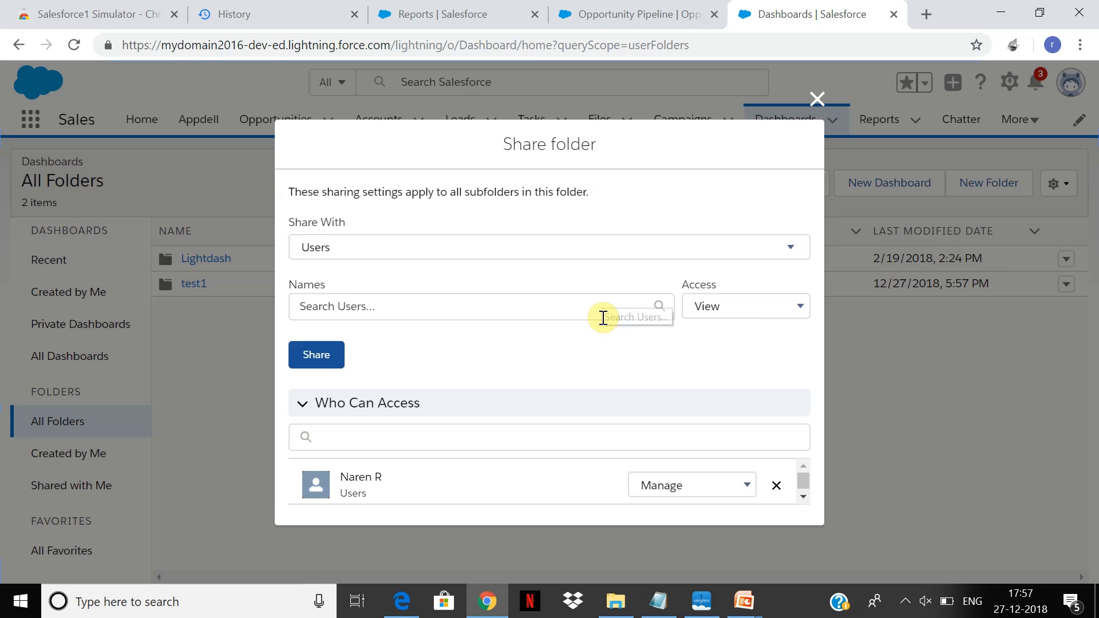
pyautogui.click(768, 311)
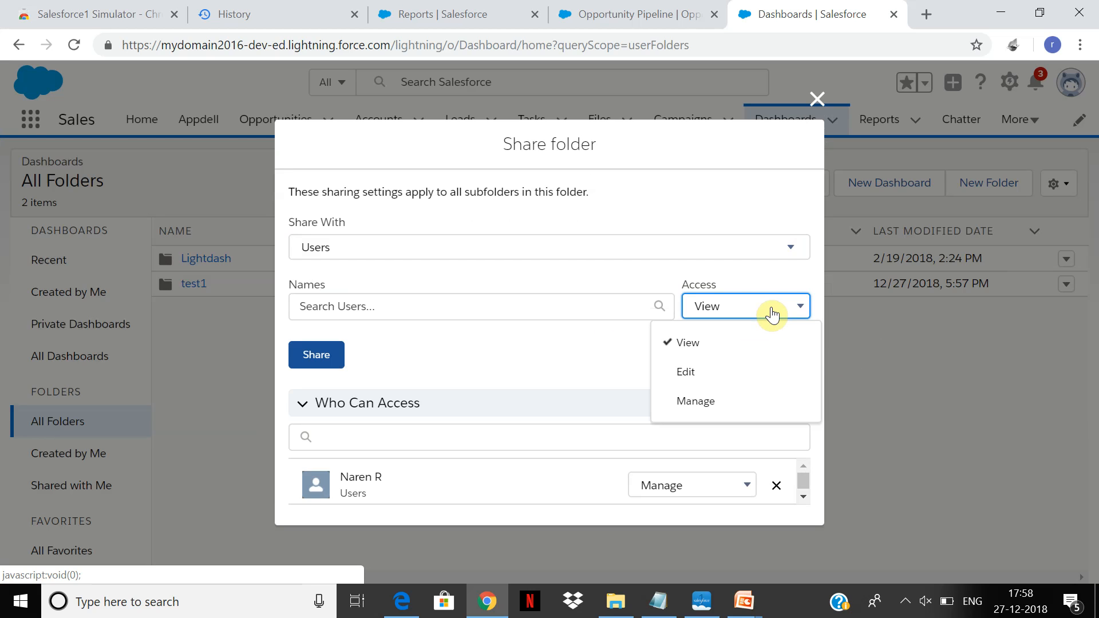
pyautogui.click(566, 372)
pyautogui.click(776, 486)
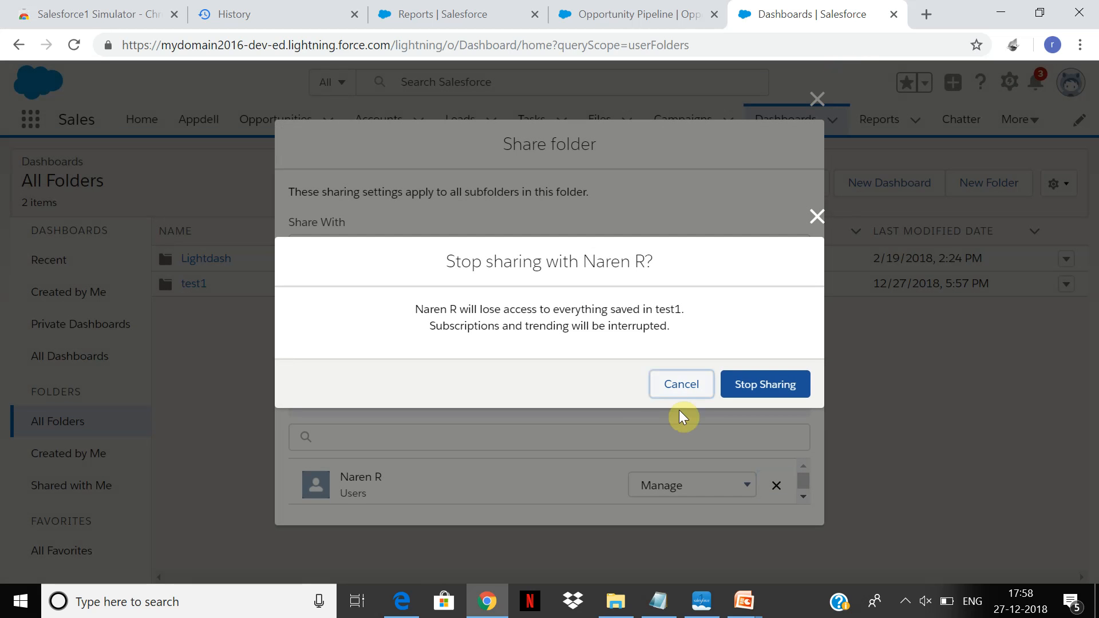
pyautogui.click(687, 383)
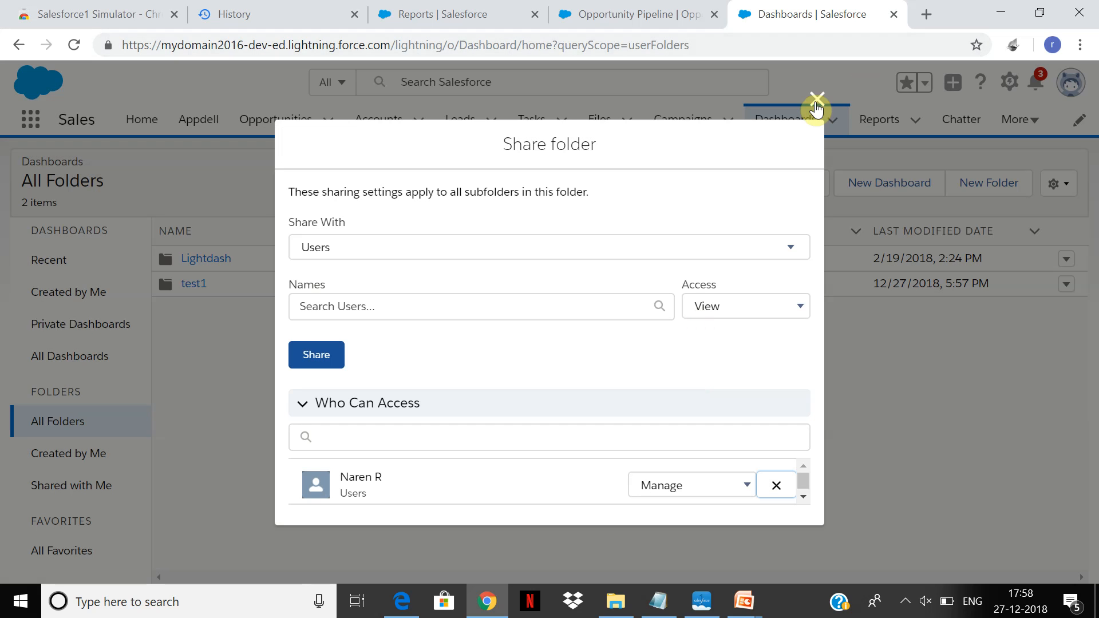
pyautogui.click(752, 487)
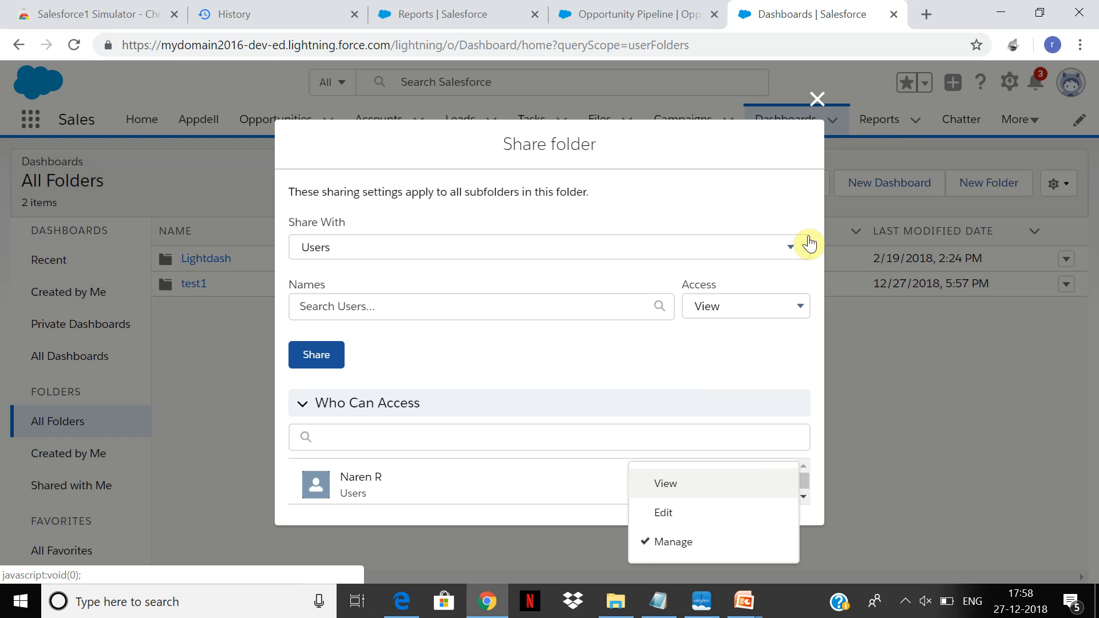
pyautogui.click(750, 200)
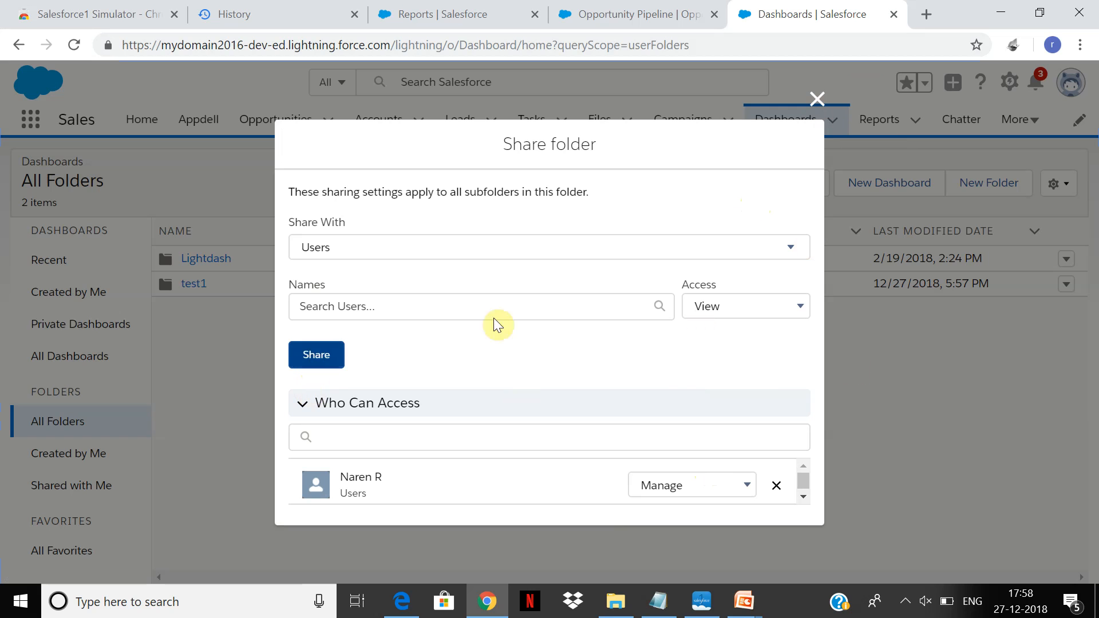
# Stop sharing the test1 folder with the existing user who has Manage access.
pyautogui.click(777, 487)
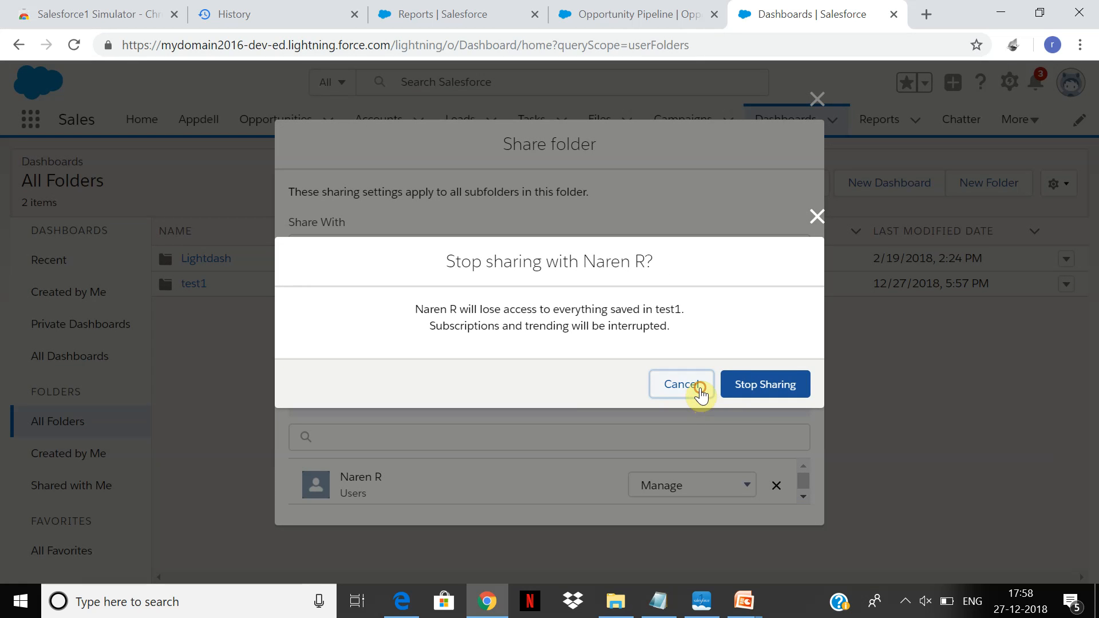
pyautogui.click(681, 385)
pyautogui.click(774, 487)
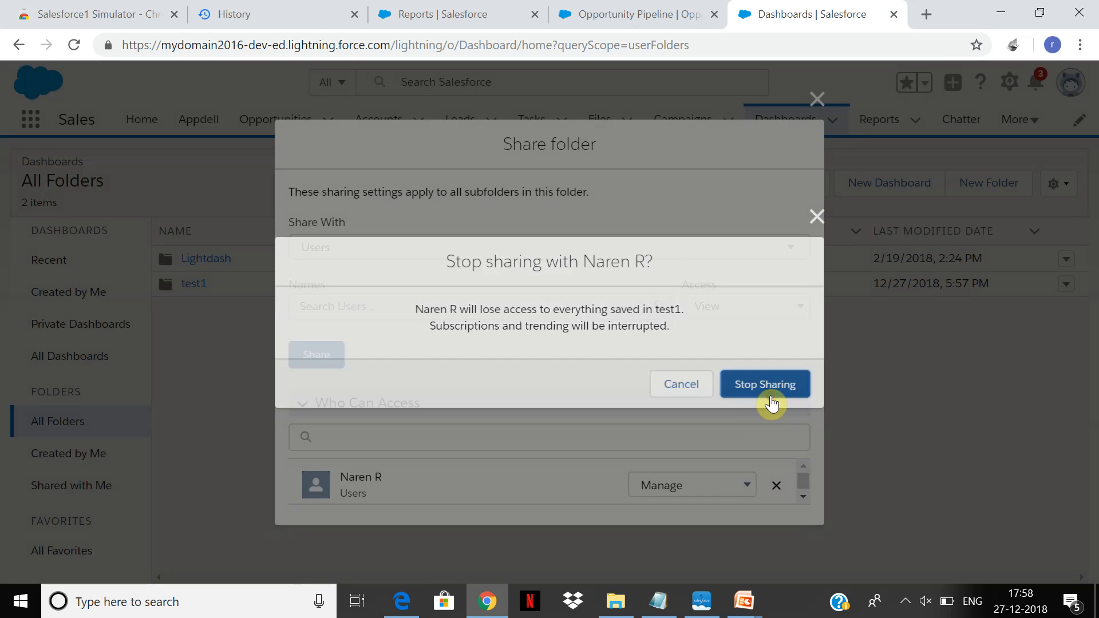
pyautogui.click(771, 404)
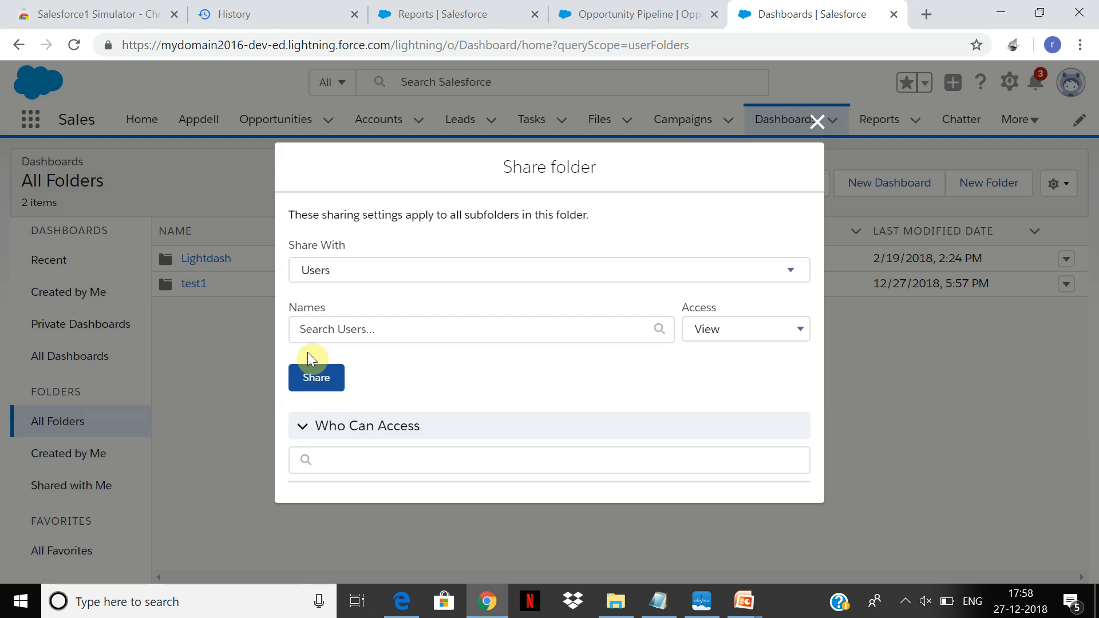
# Share the test1 folder with a different user at the View access level and close the sharing settings.
pyautogui.click(360, 329)
pyautogui.write('Bo')
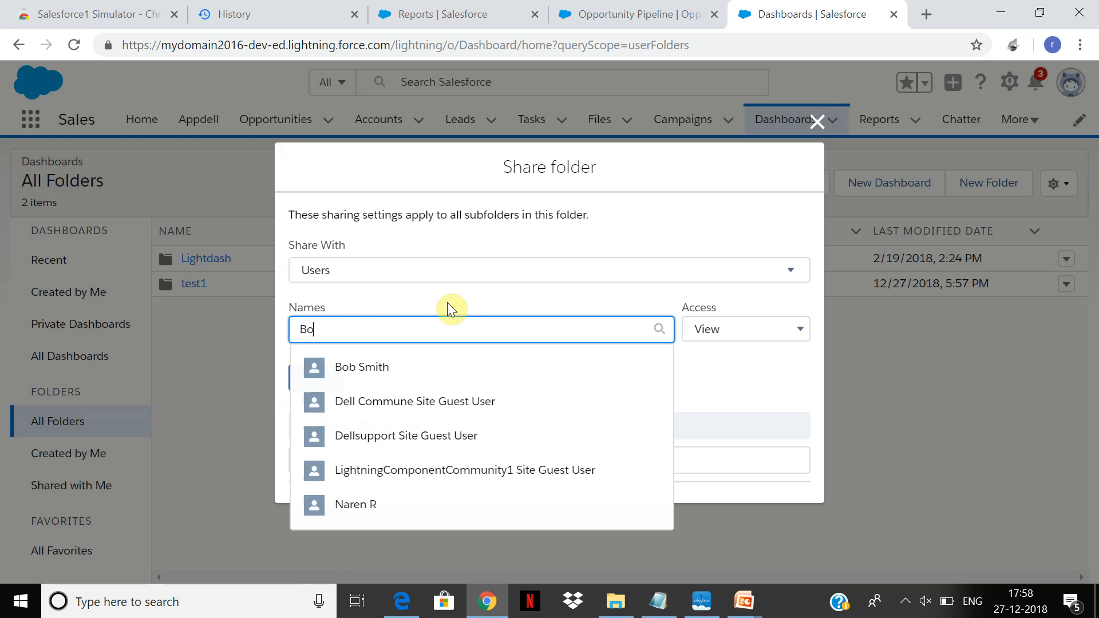
pyautogui.click(444, 369)
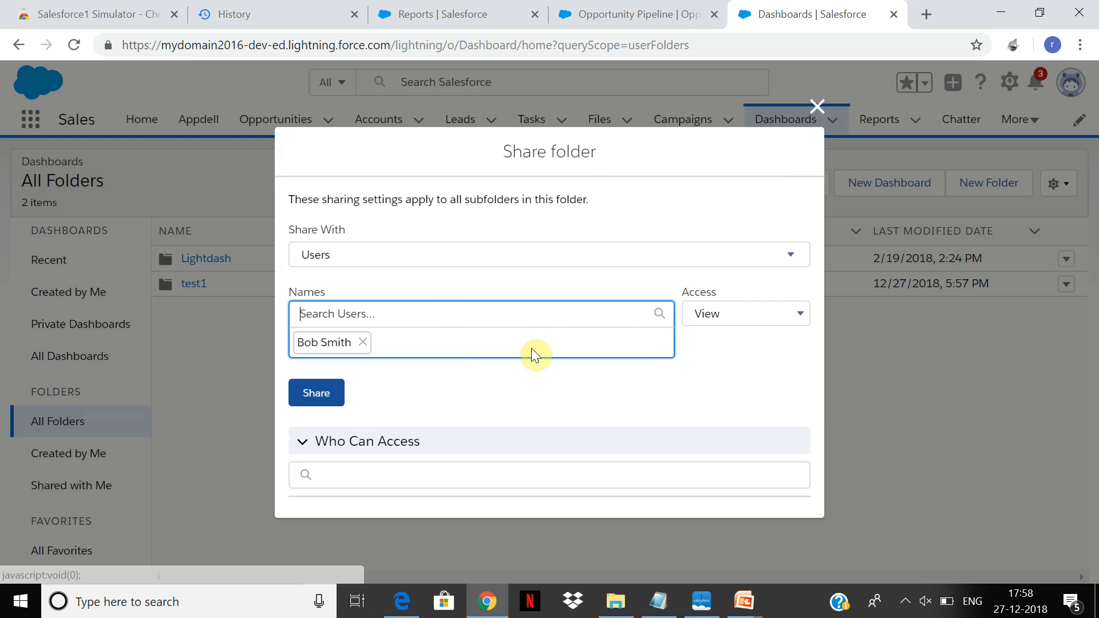
pyautogui.click(738, 315)
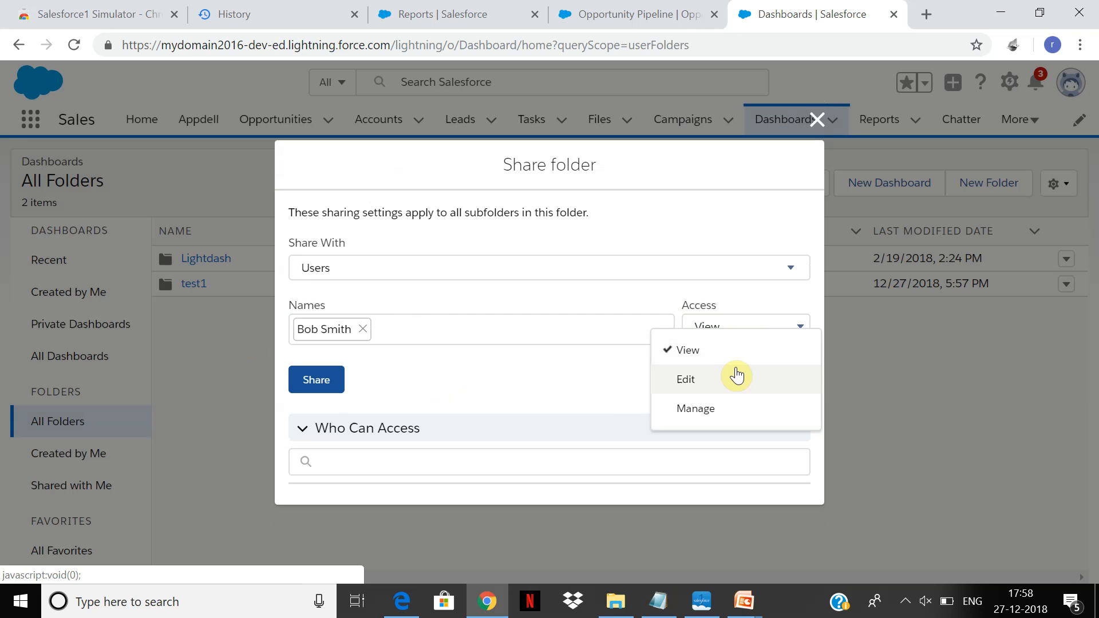
pyautogui.click(318, 385)
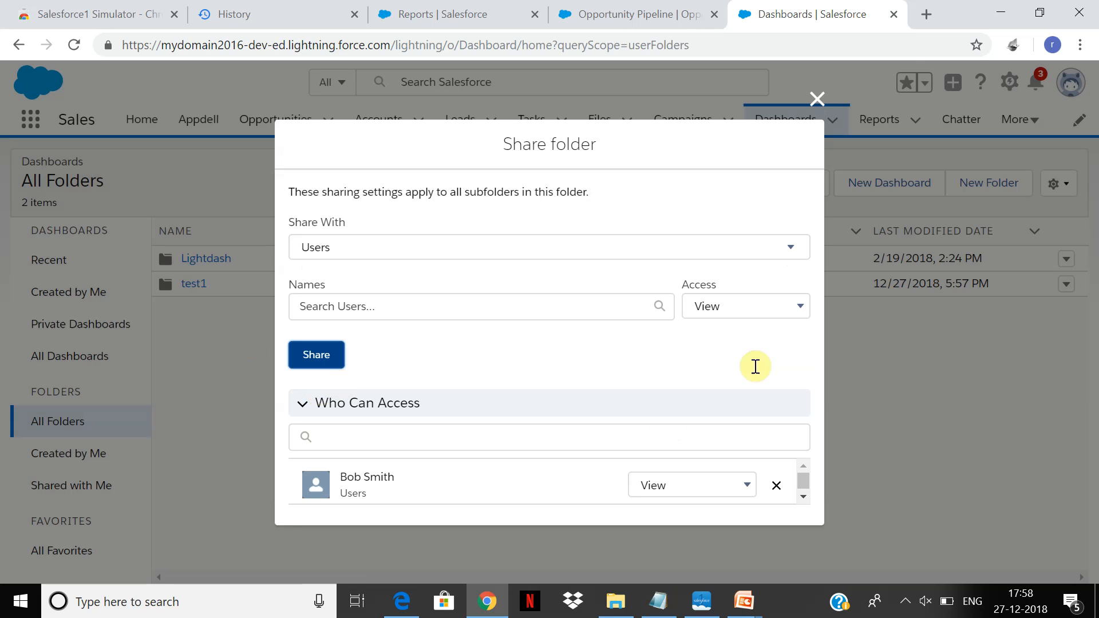
pyautogui.click(817, 98)
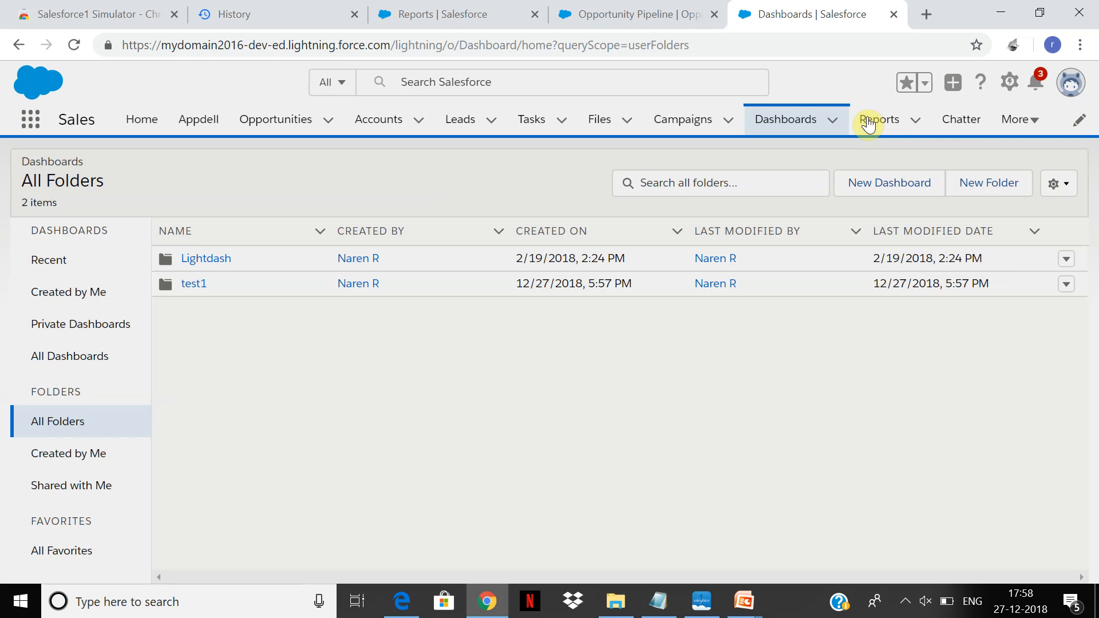
# Examine the destination folders available for moving the New Accountsandopportunities Report, including those created by me, without moving it.
pyautogui.click(869, 124)
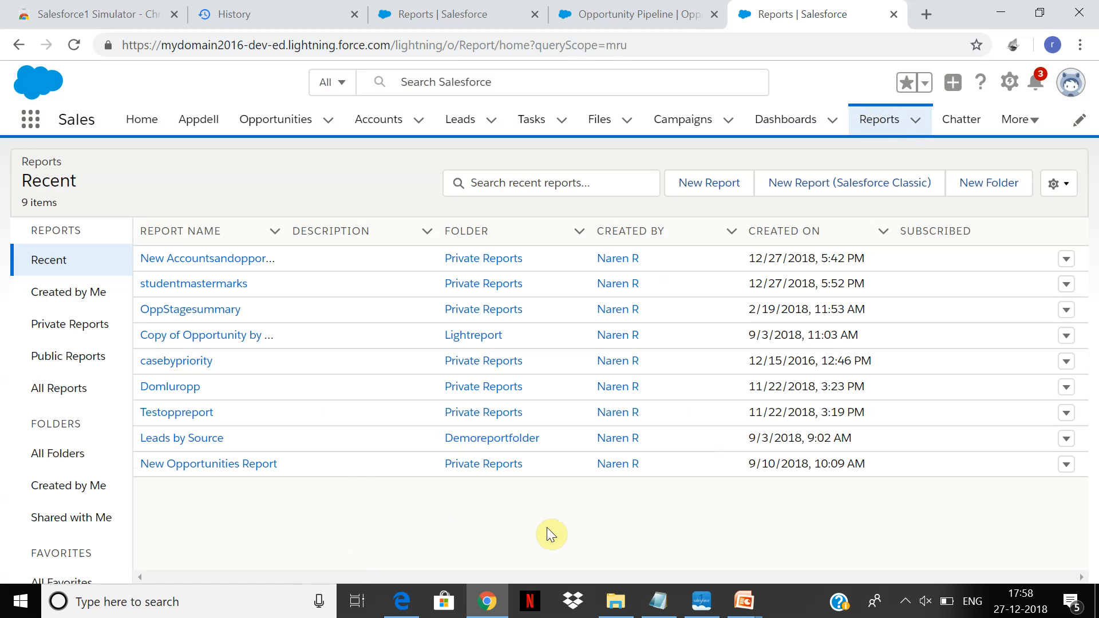
pyautogui.click(222, 261)
pyautogui.click(1067, 264)
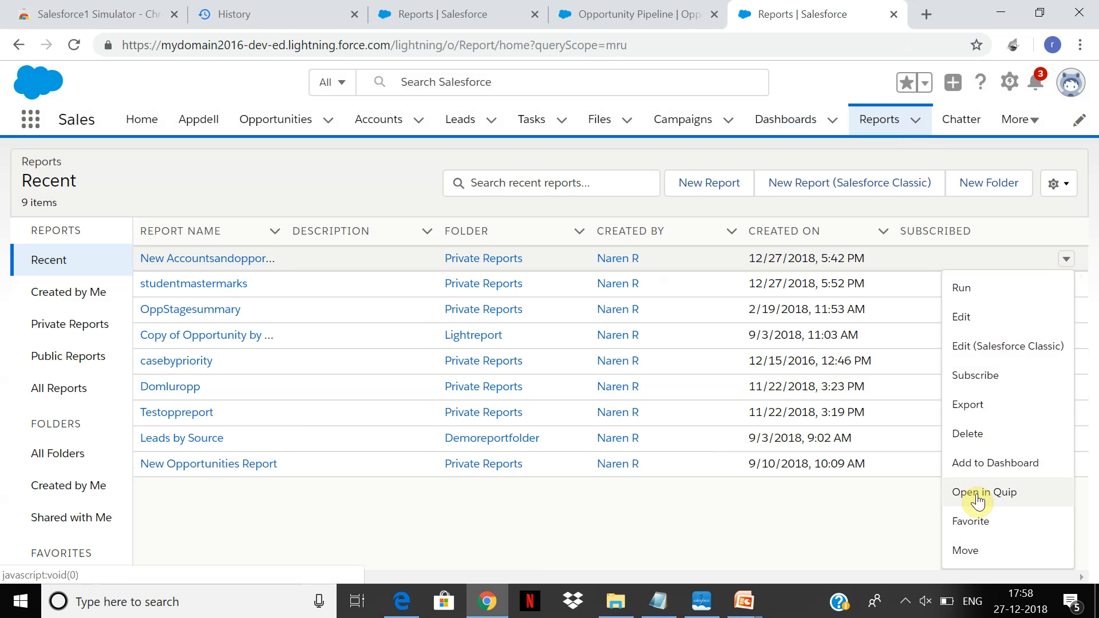
pyautogui.click(966, 552)
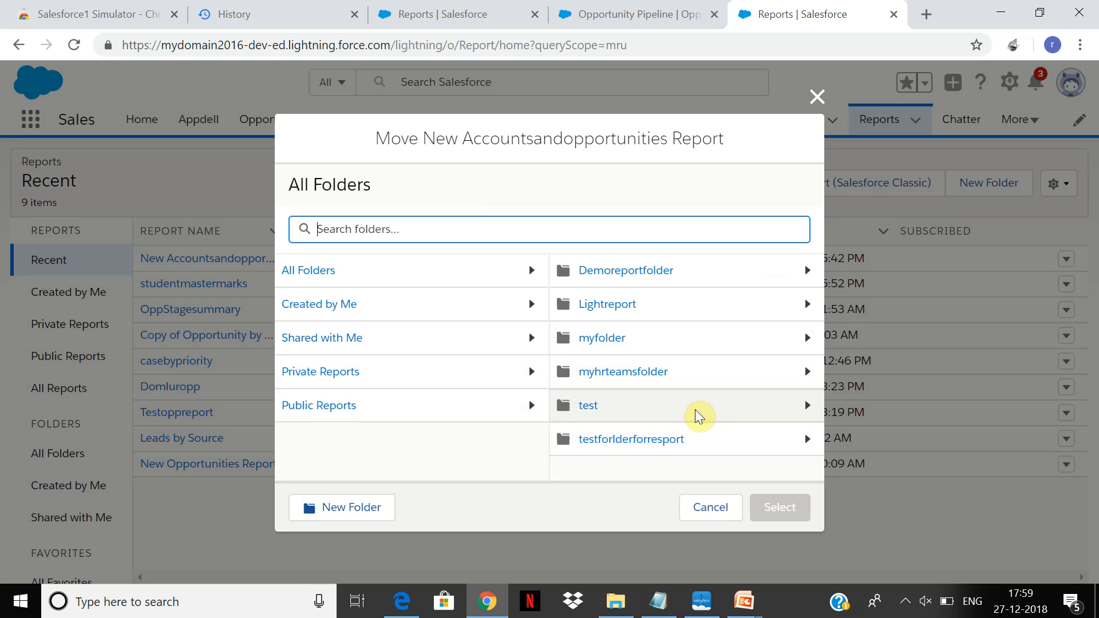
pyautogui.click(365, 305)
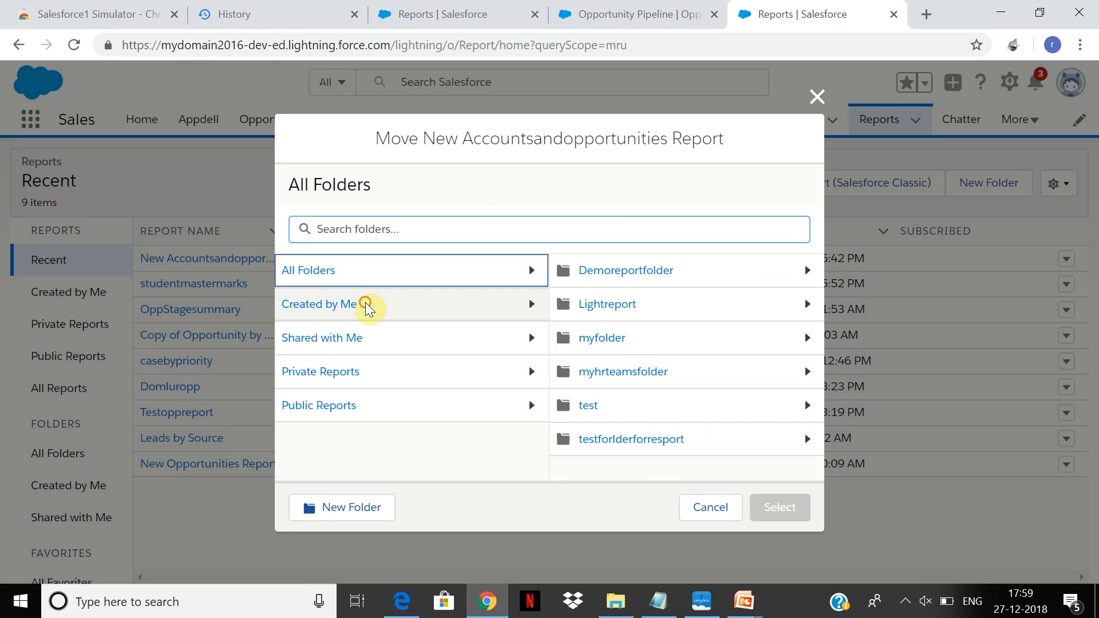
pyautogui.click(367, 309)
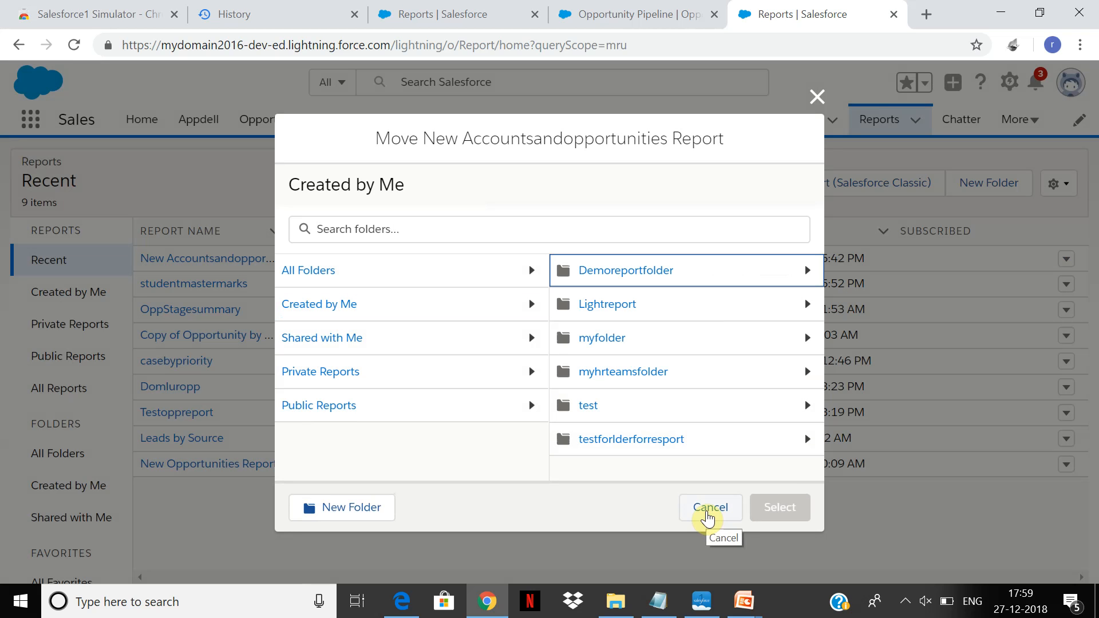
pyautogui.click(707, 516)
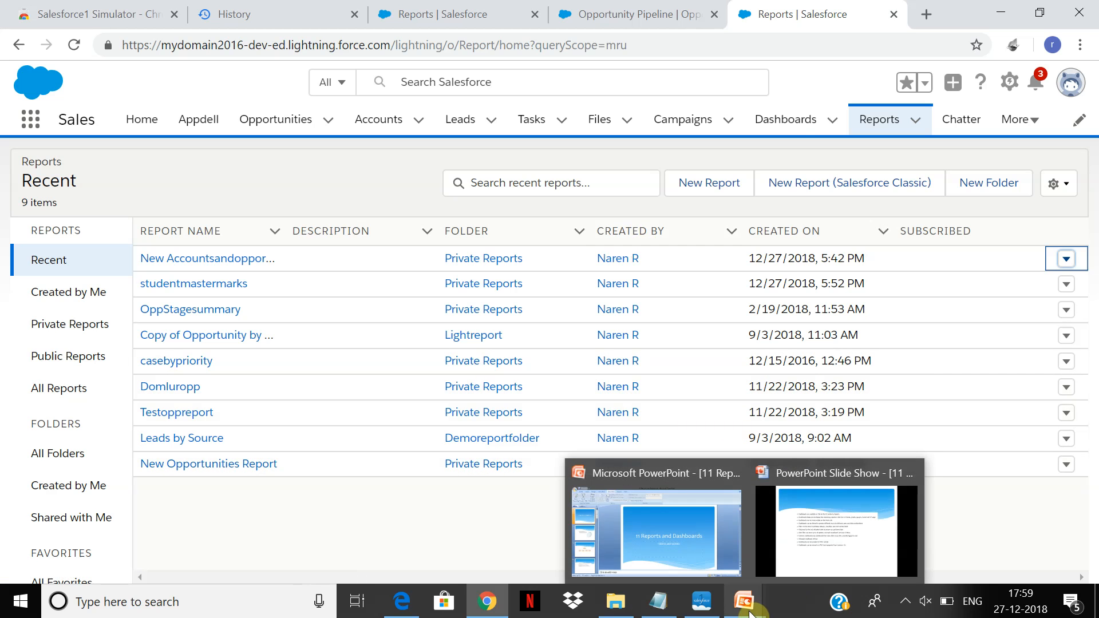
# Go to the Sales app's Home page and open it for editing in the Lightning App Builder.
pyautogui.click(786, 120)
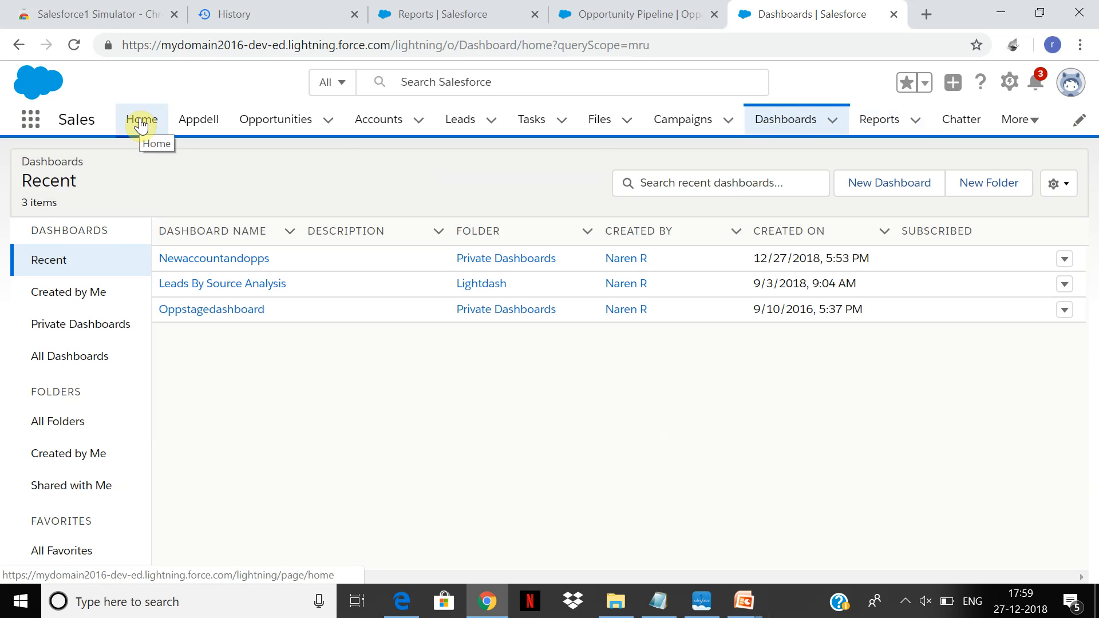
pyautogui.click(141, 124)
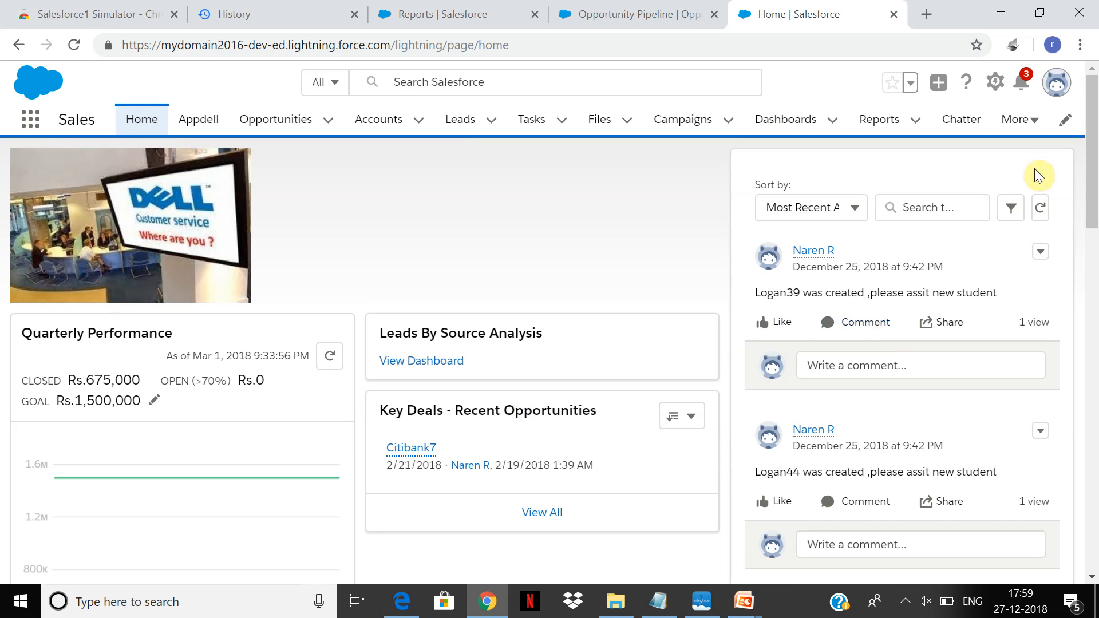
pyautogui.click(1062, 123)
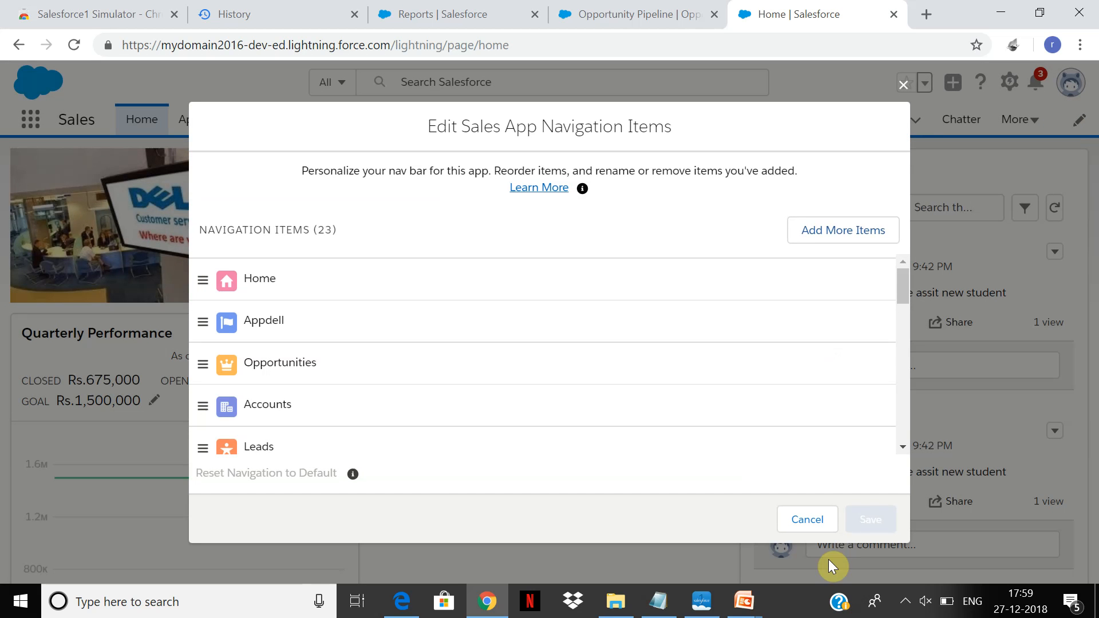
pyautogui.click(800, 520)
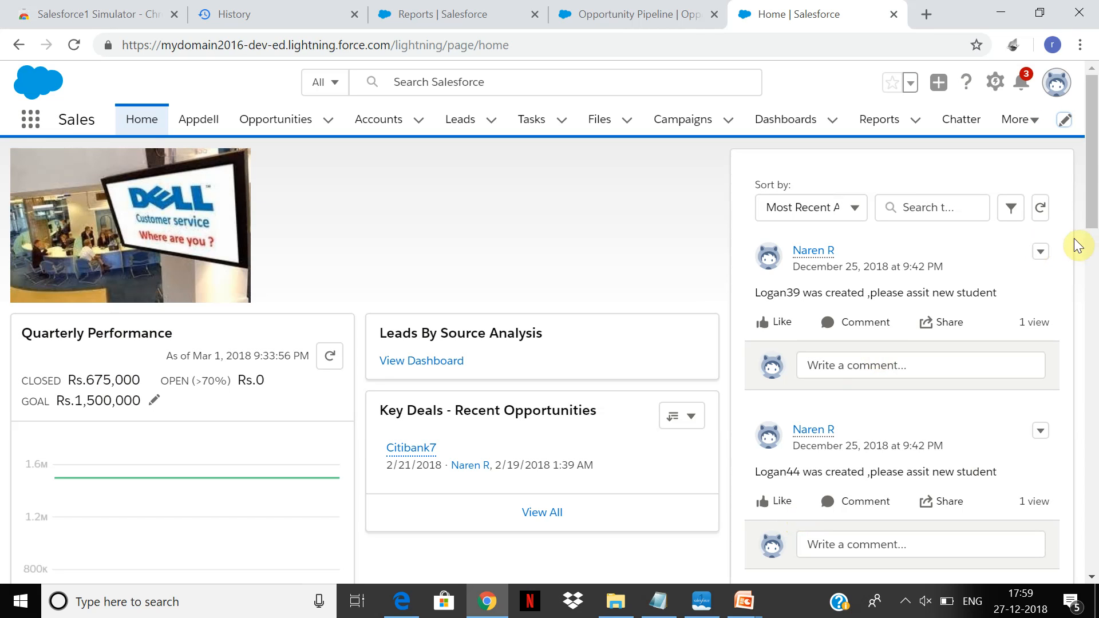
pyautogui.moveTo(1095, 169)
pyautogui.mouseDown()
pyautogui.moveTo(1095, 234)
pyautogui.moveTo(1095, 189)
pyautogui.mouseUp()
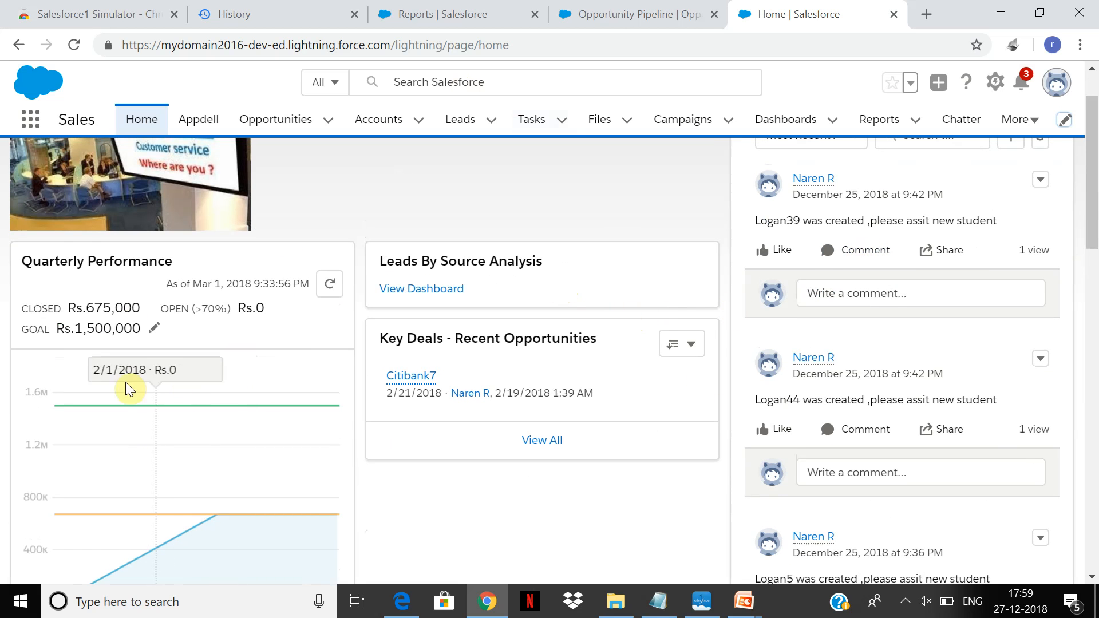
pyautogui.click(996, 82)
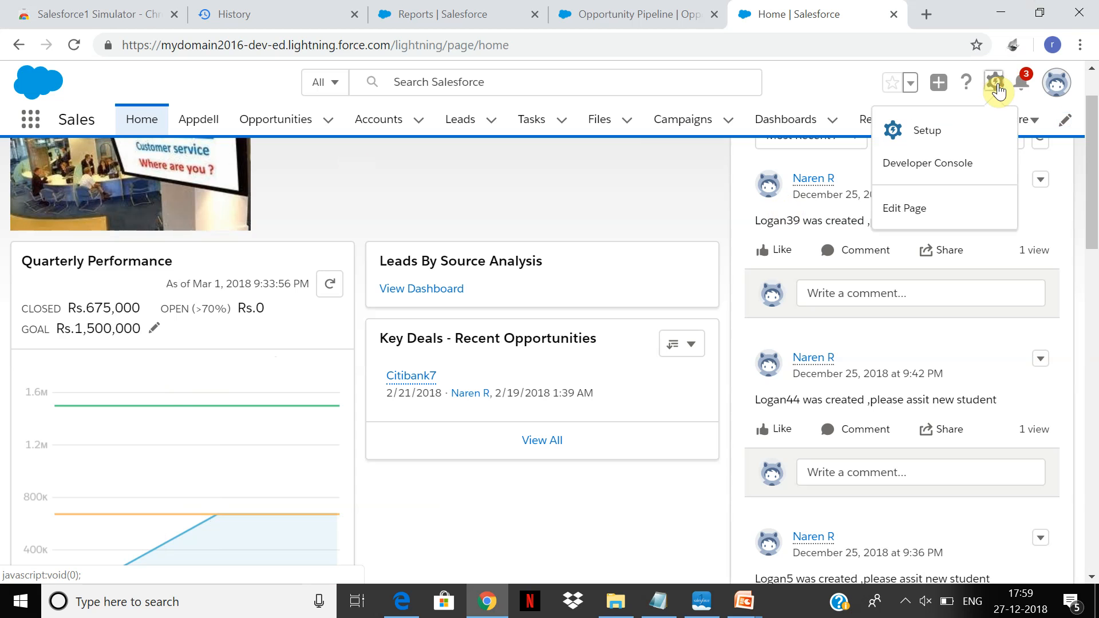
pyautogui.click(912, 214)
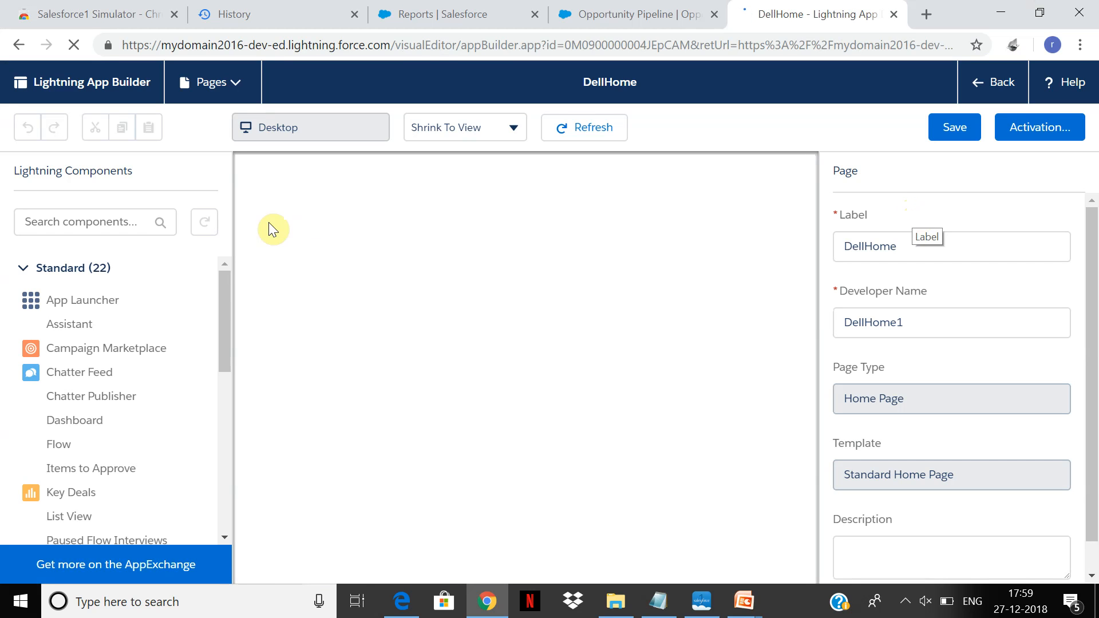
# Try to add a Report Chart component to the DellHome page, with and without the Quarterly Performance component selected as the insertion point.
pyautogui.moveTo(221, 293); pyautogui.dragTo(221, 316)
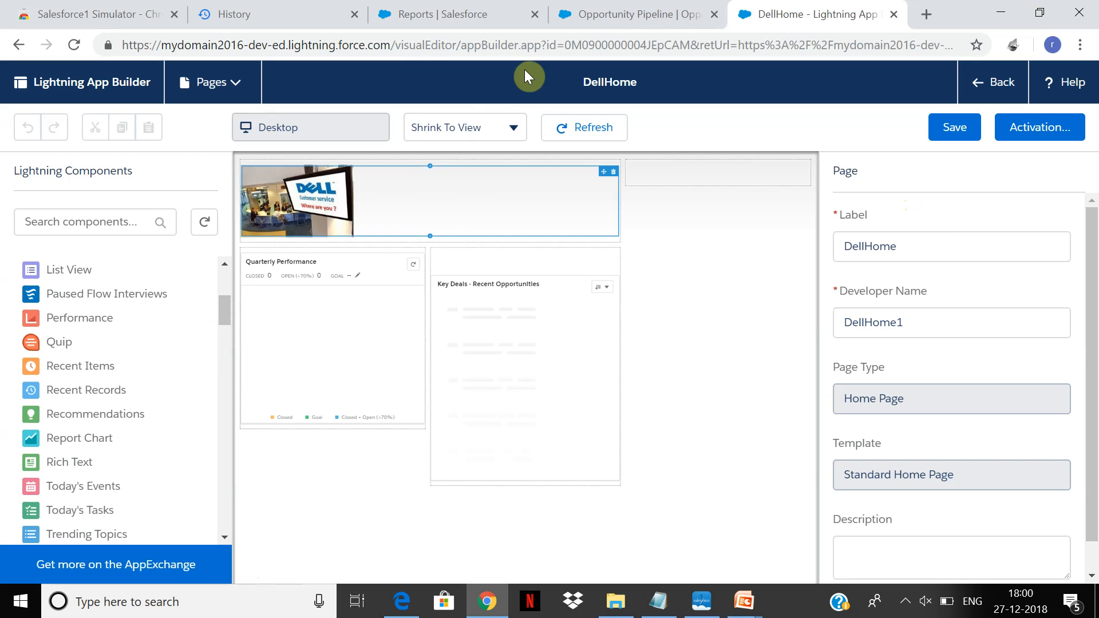
pyautogui.click(105, 448)
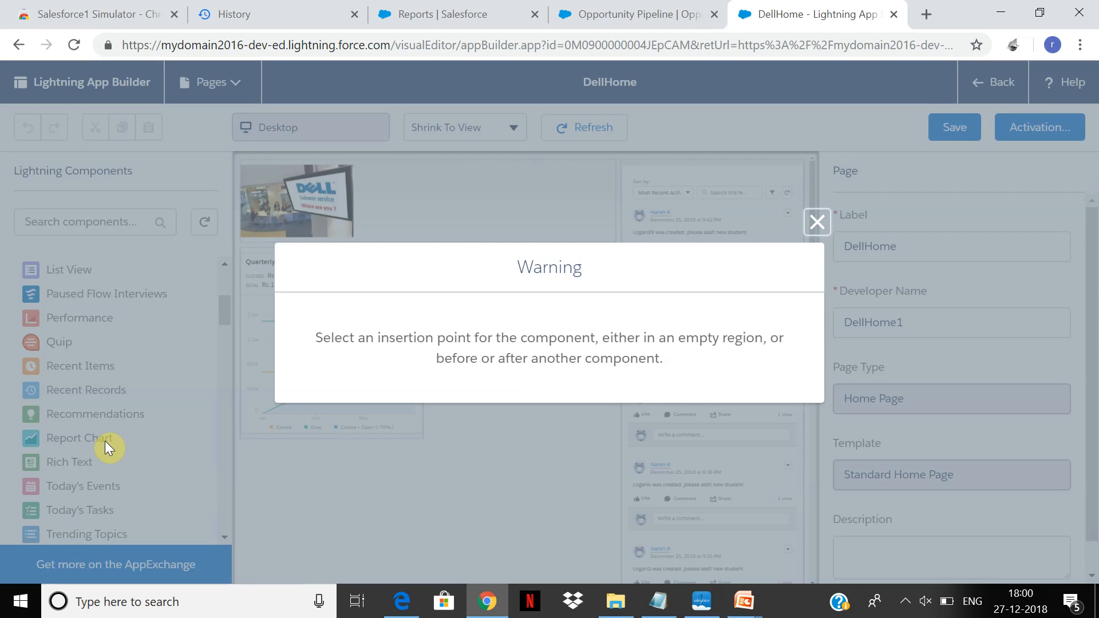
pyautogui.click(819, 223)
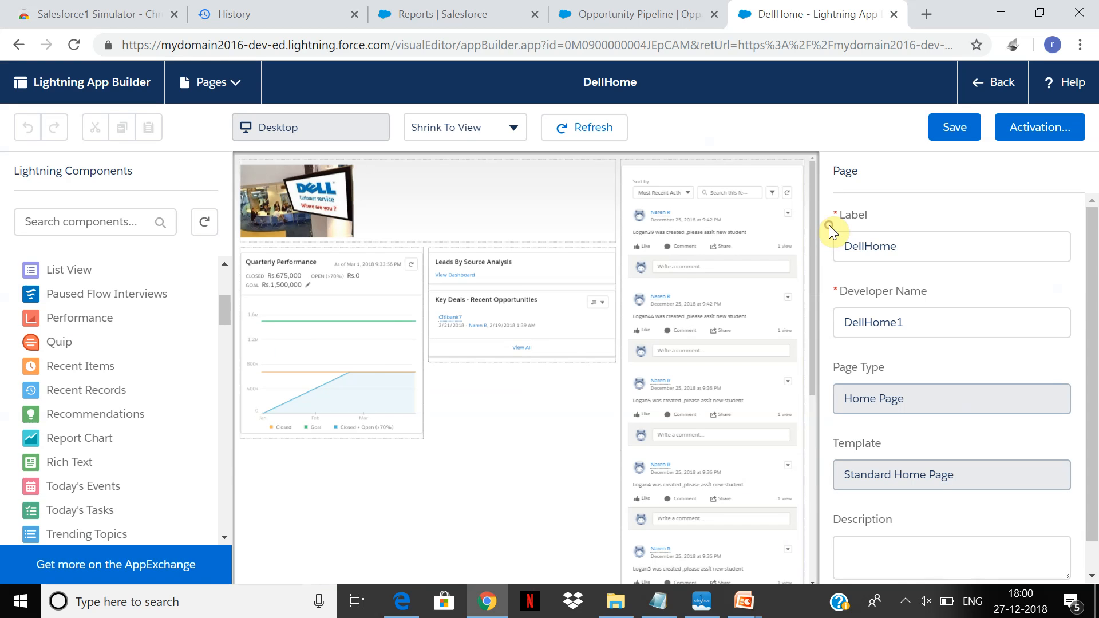
pyautogui.click(340, 357)
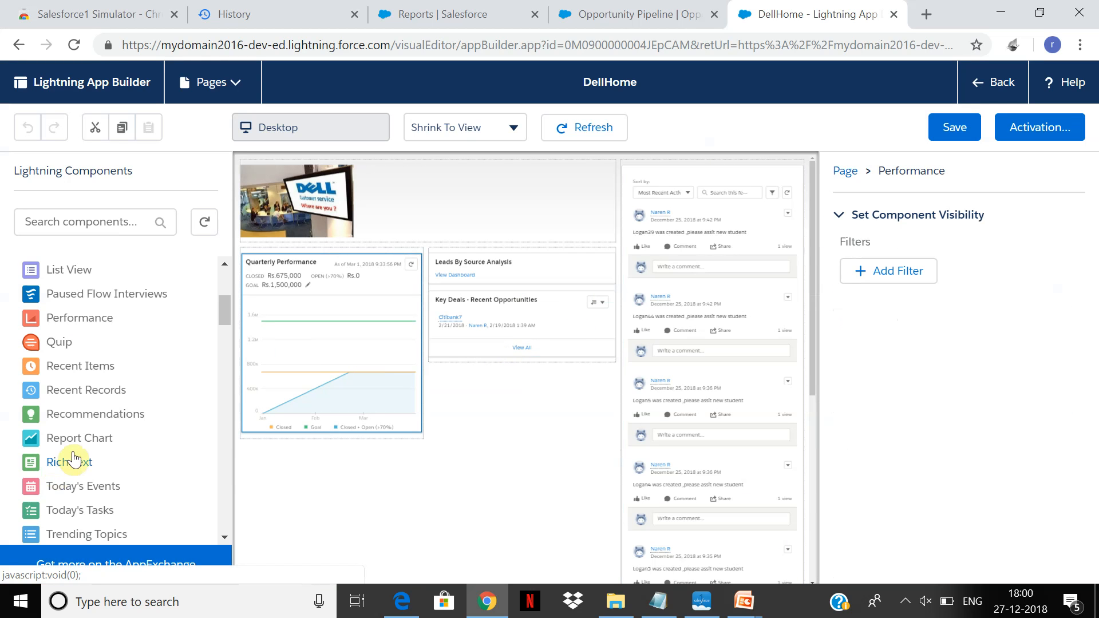
pyautogui.click(90, 439)
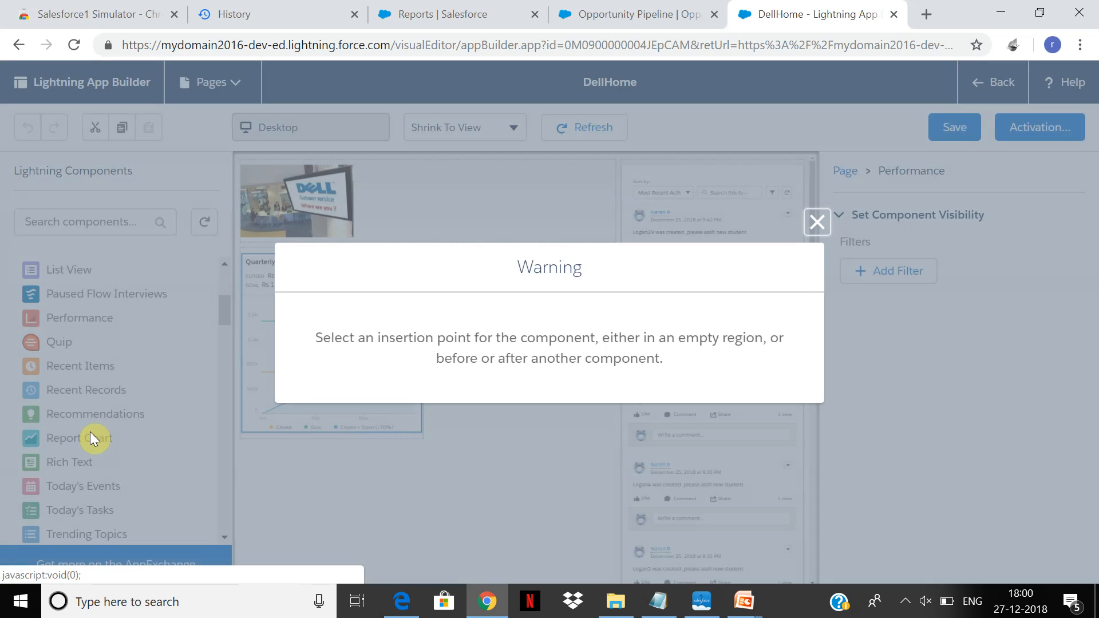
pyautogui.click(808, 228)
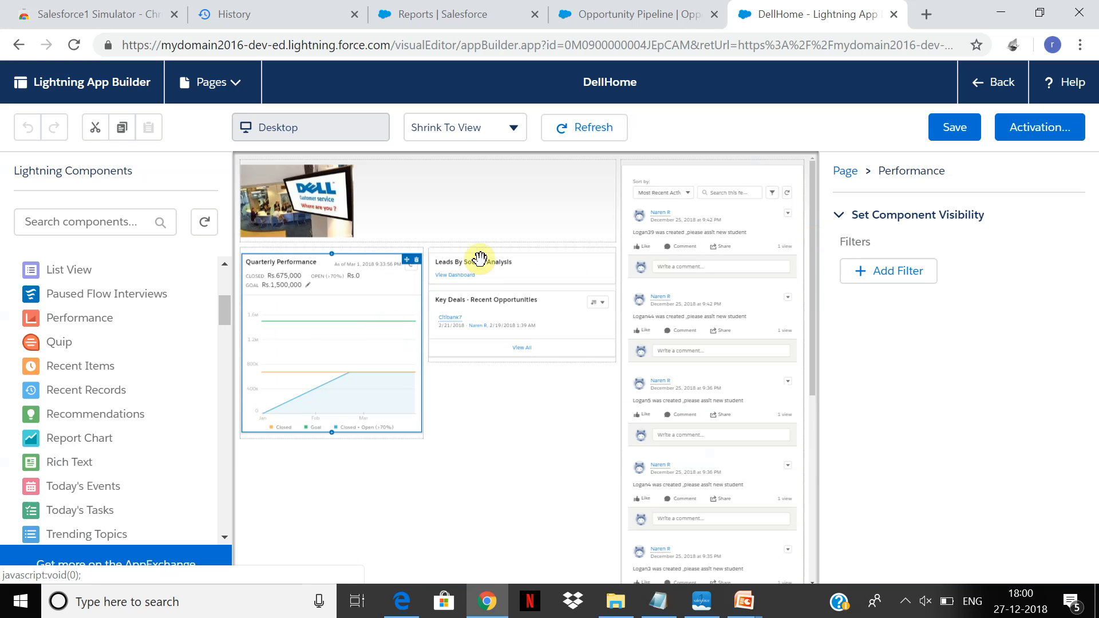
# Remove the Quarterly Performance component from the DellHome page and try to place a Report Chart in the emptied region.
pyautogui.click(416, 262)
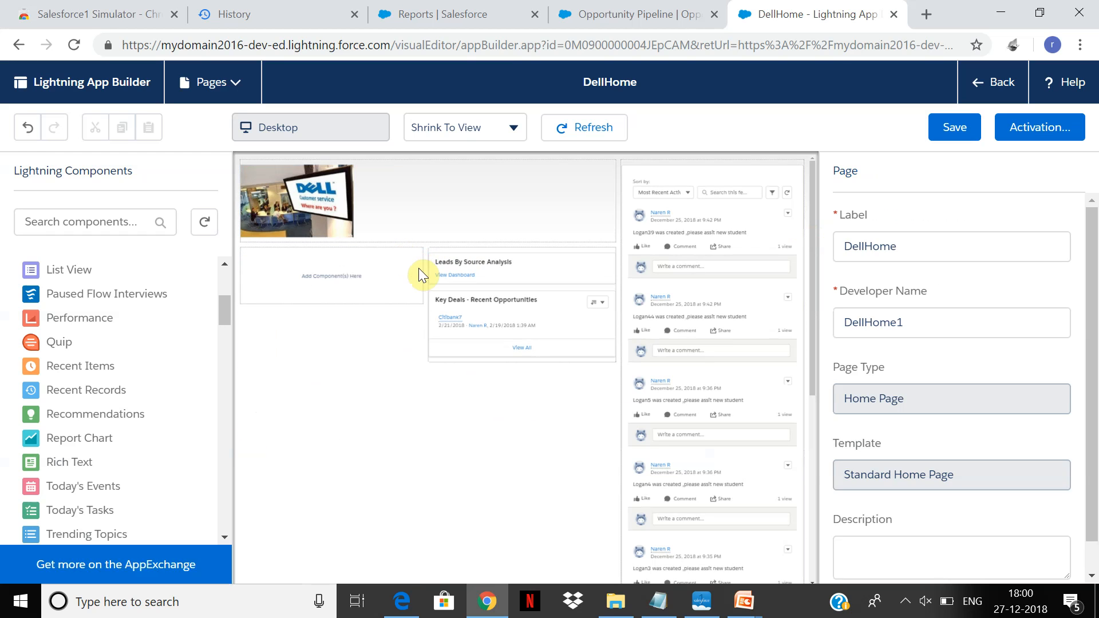
pyautogui.click(68, 445)
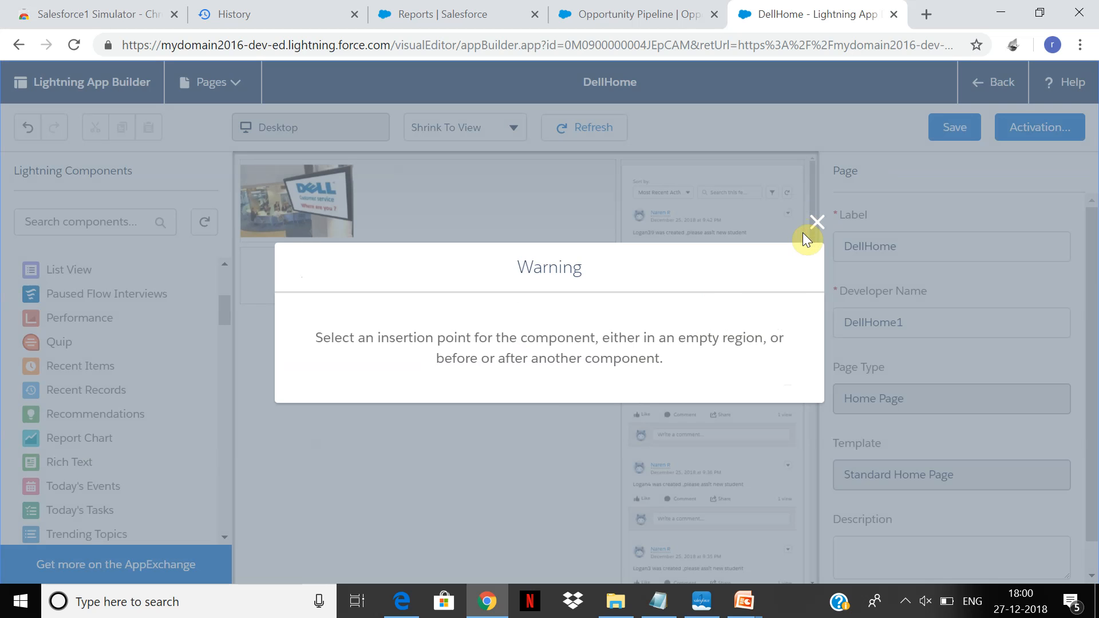
pyautogui.click(817, 222)
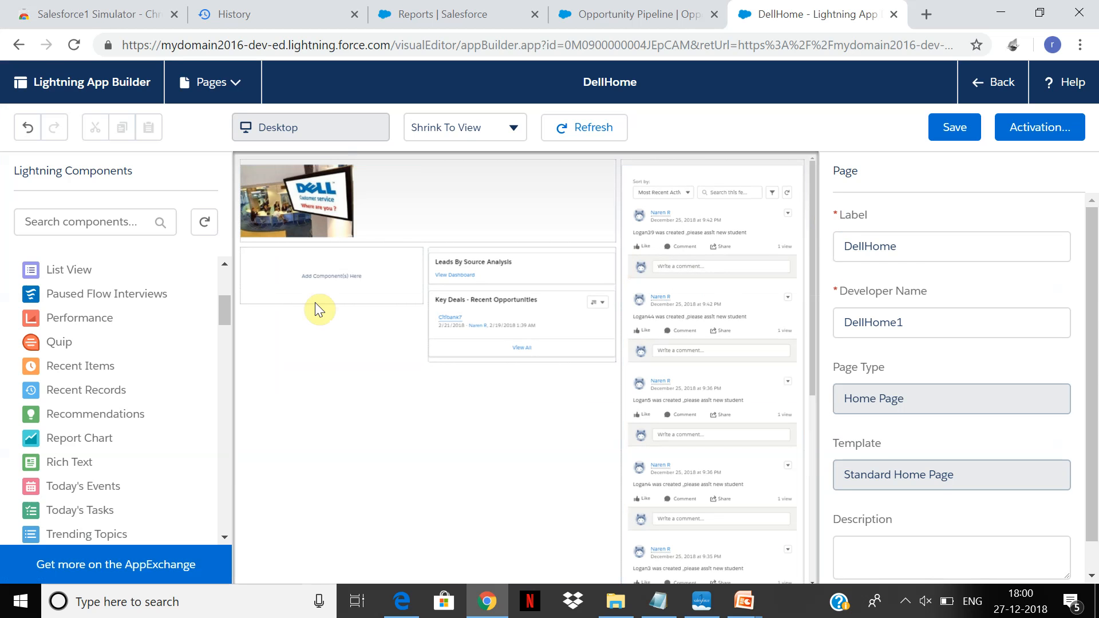
pyautogui.click(323, 281)
pyautogui.click(323, 281)
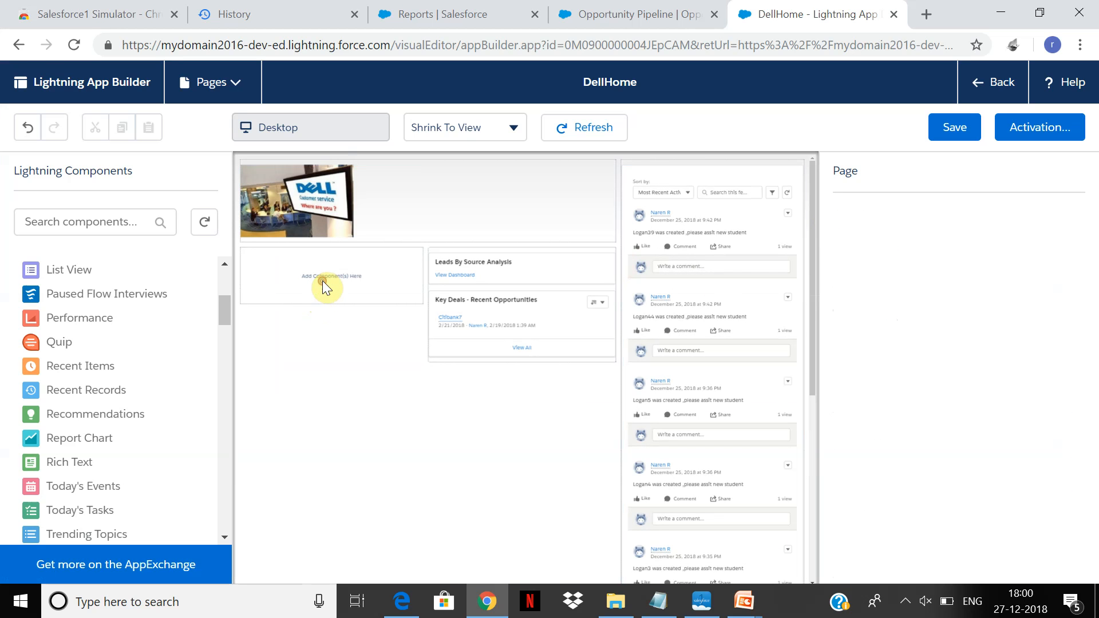
pyautogui.click(89, 441)
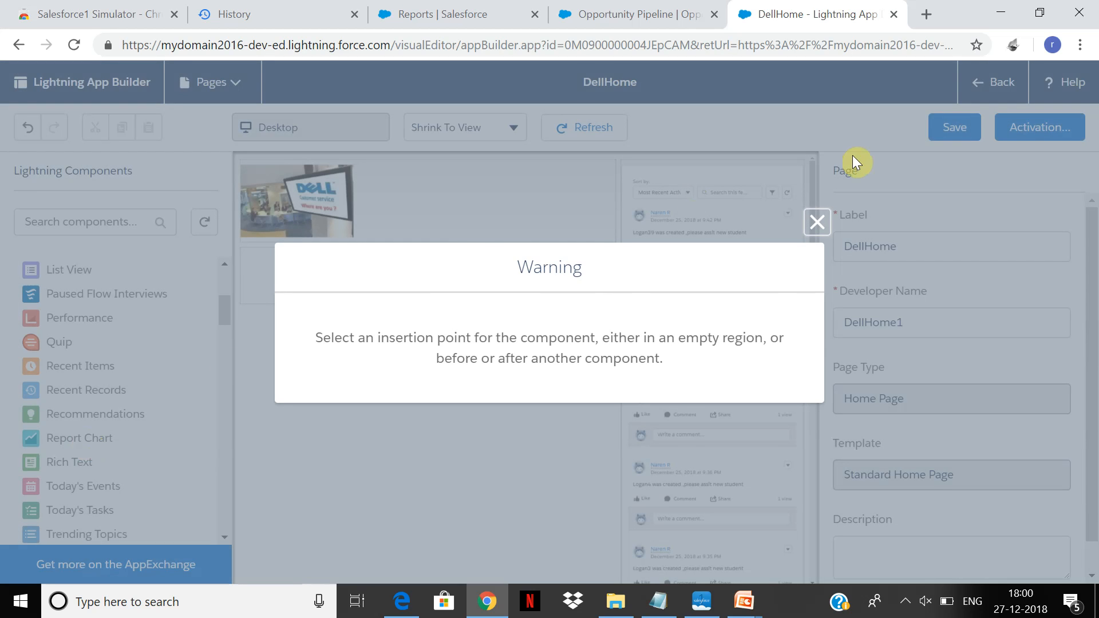
pyautogui.click(819, 225)
# Try again to insert the Report Chart component into the empty region beneath the Dell banner.
pyautogui.moveTo(221, 314); pyautogui.dragTo(221, 328)
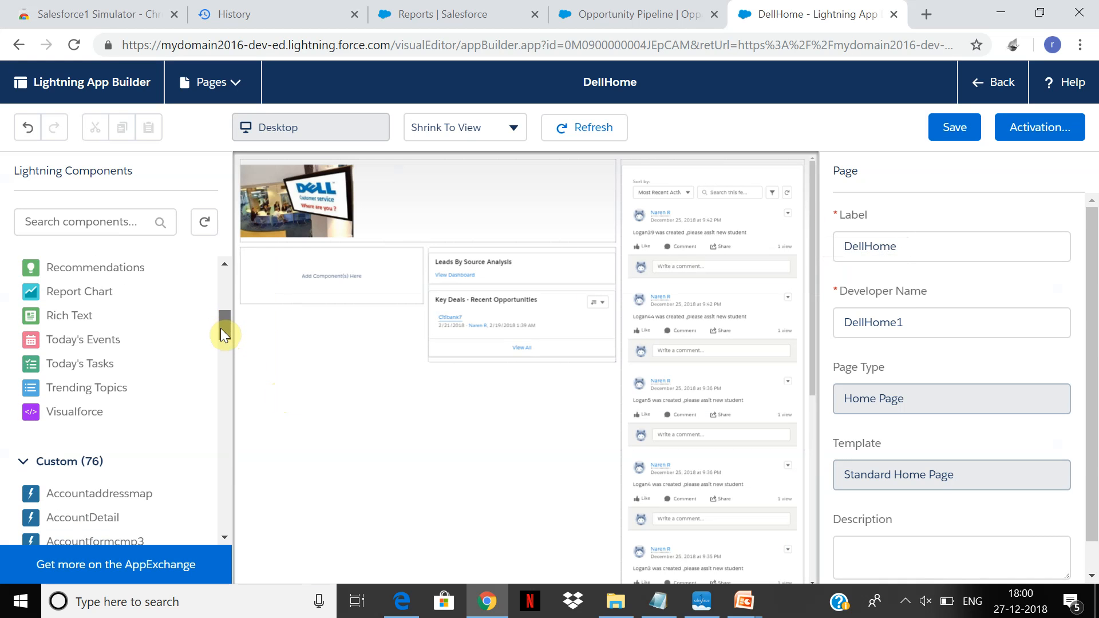
pyautogui.moveTo(221, 328); pyautogui.dragTo(226, 300)
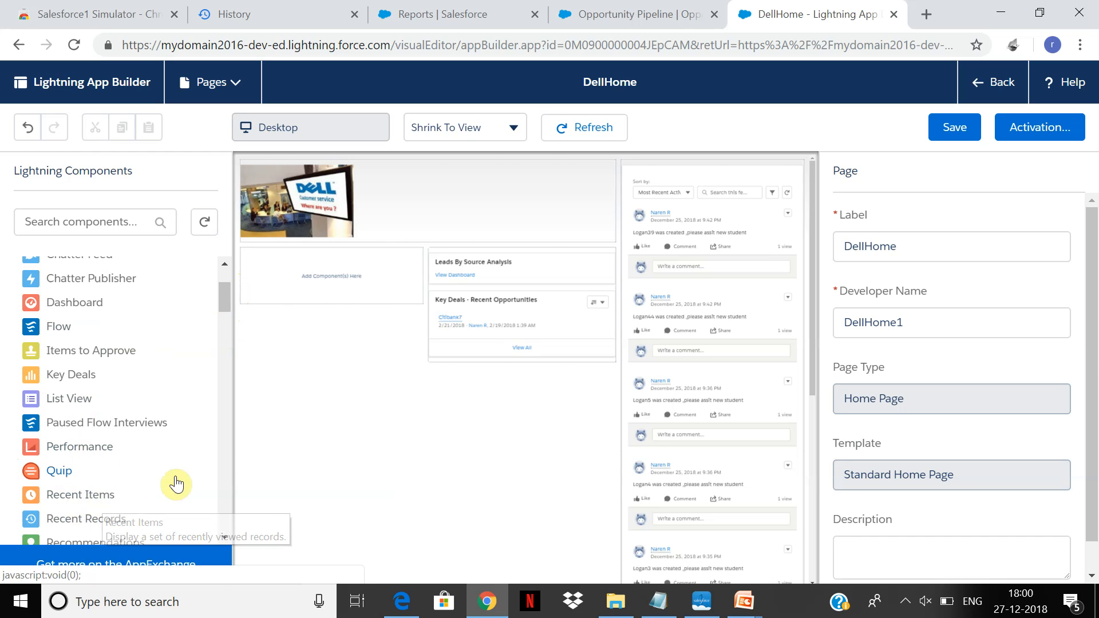
pyautogui.click(227, 456)
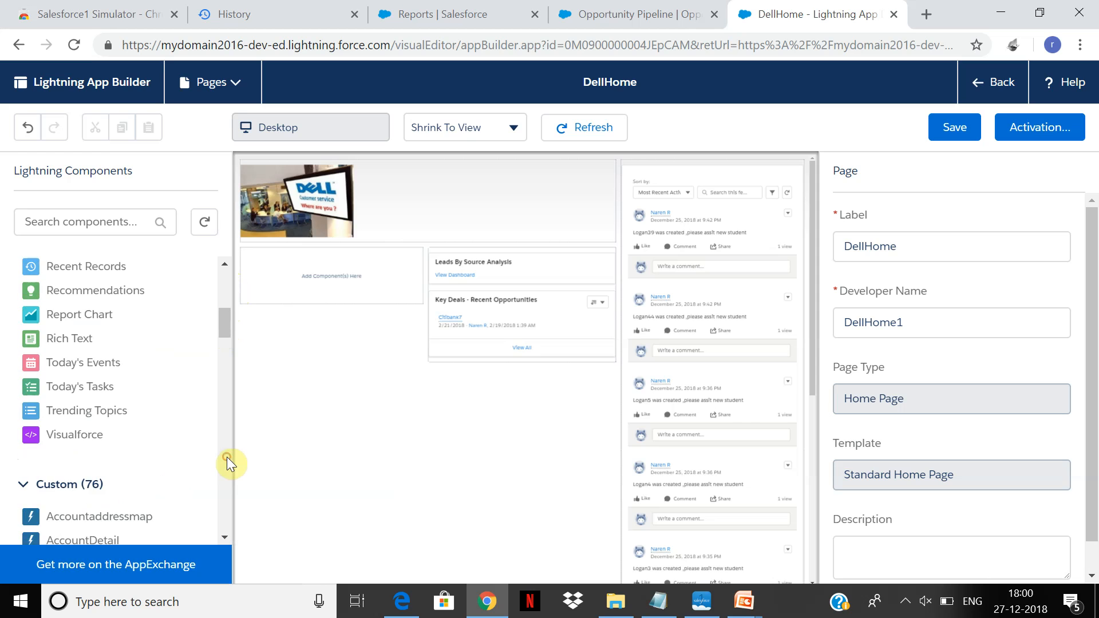
pyautogui.click(80, 318)
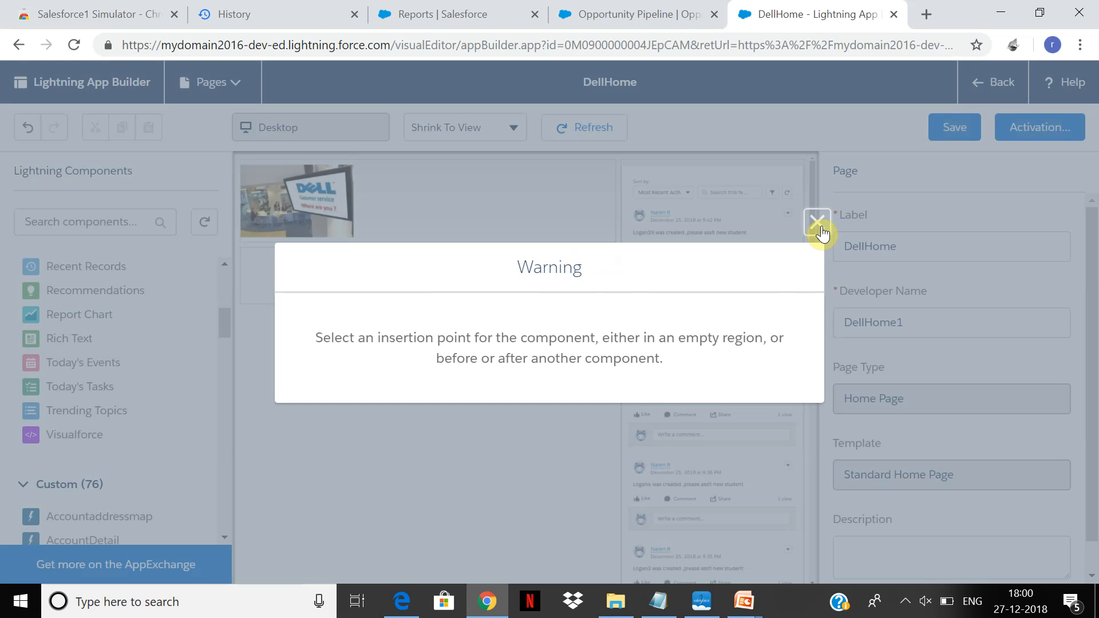
pyautogui.click(816, 222)
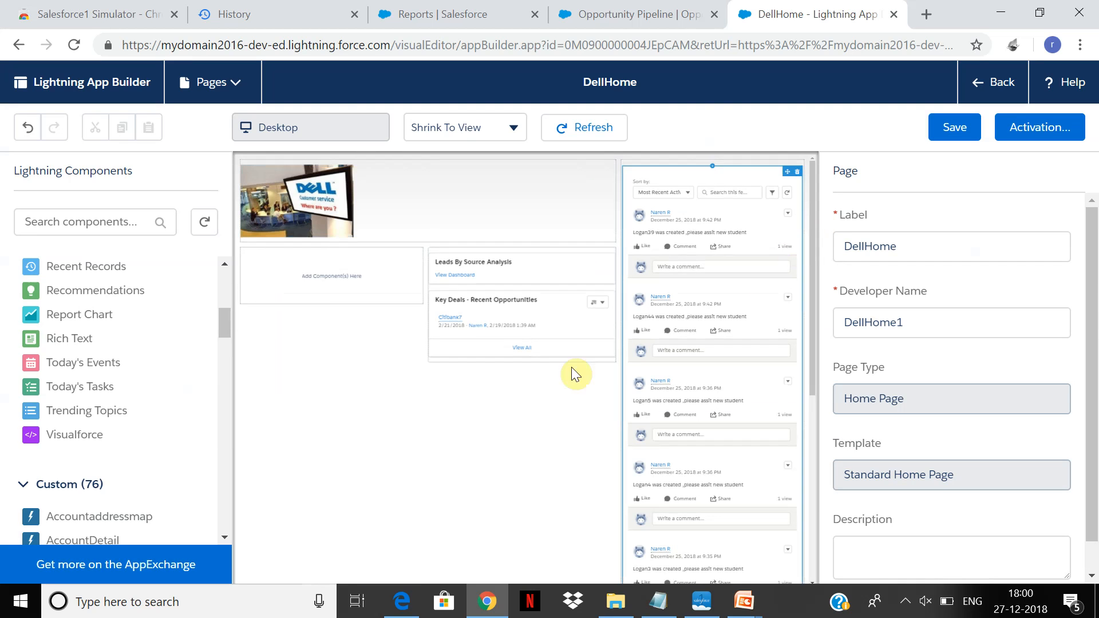
pyautogui.click(324, 280)
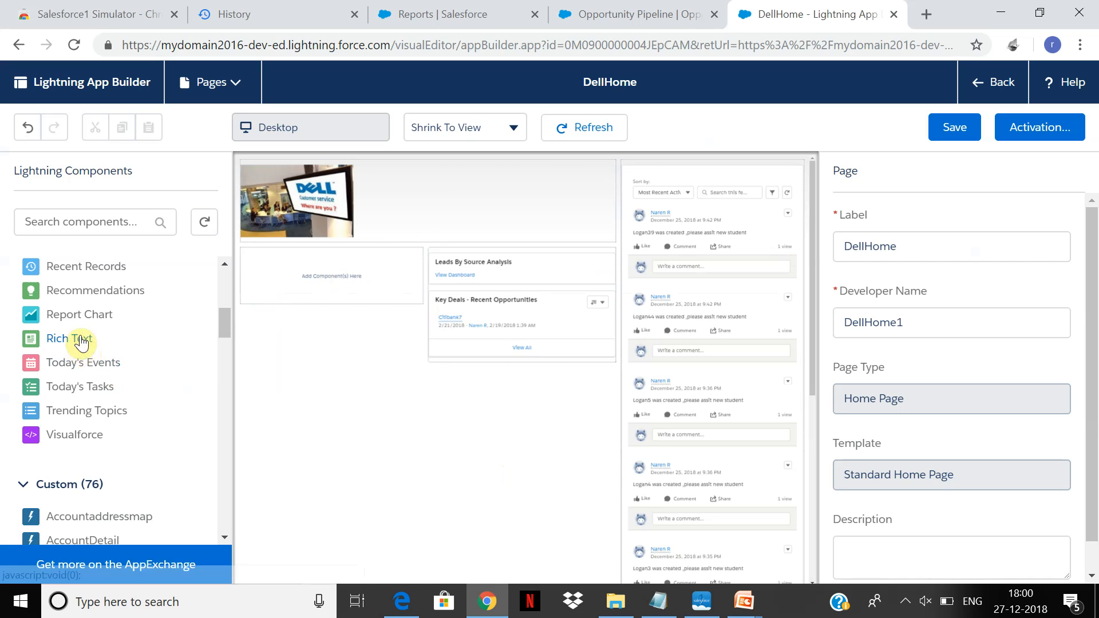
pyautogui.click(372, 254)
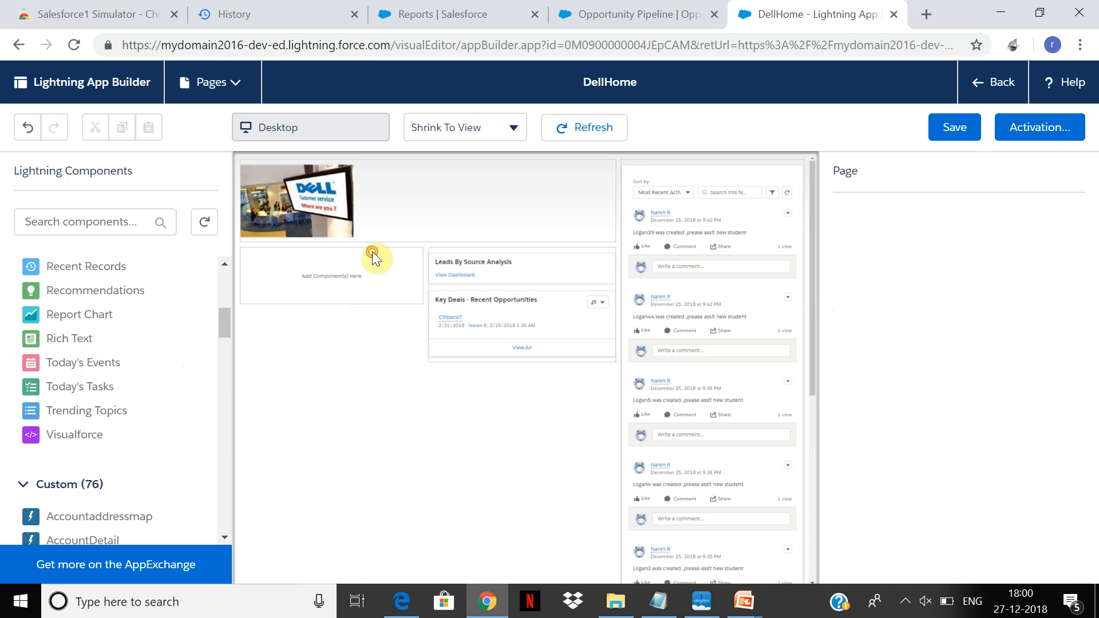
pyautogui.click(63, 318)
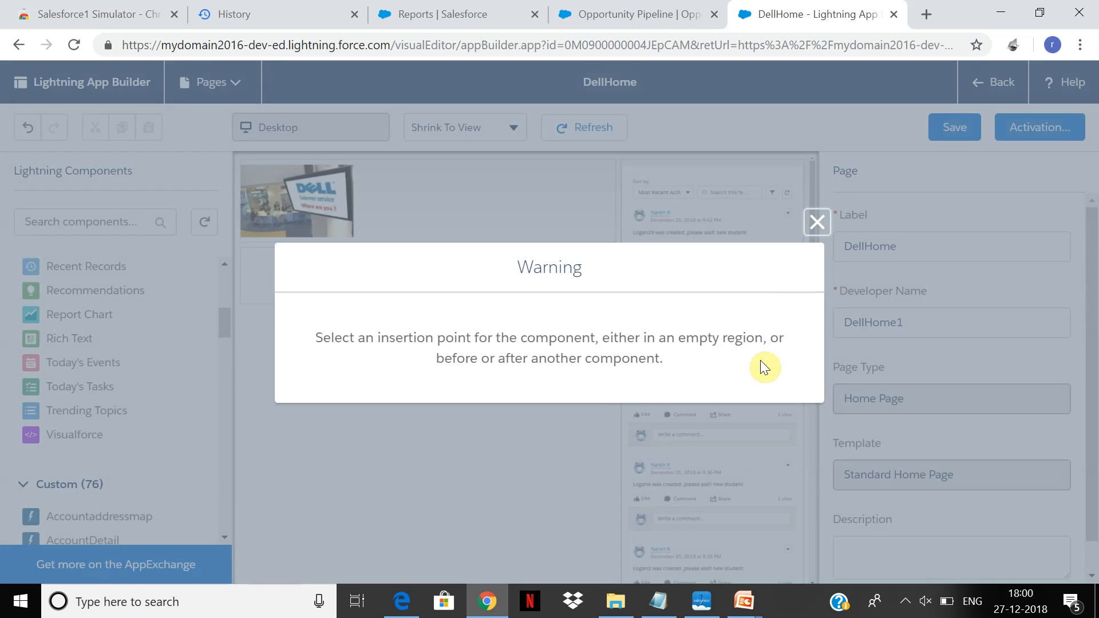
pyautogui.click(817, 223)
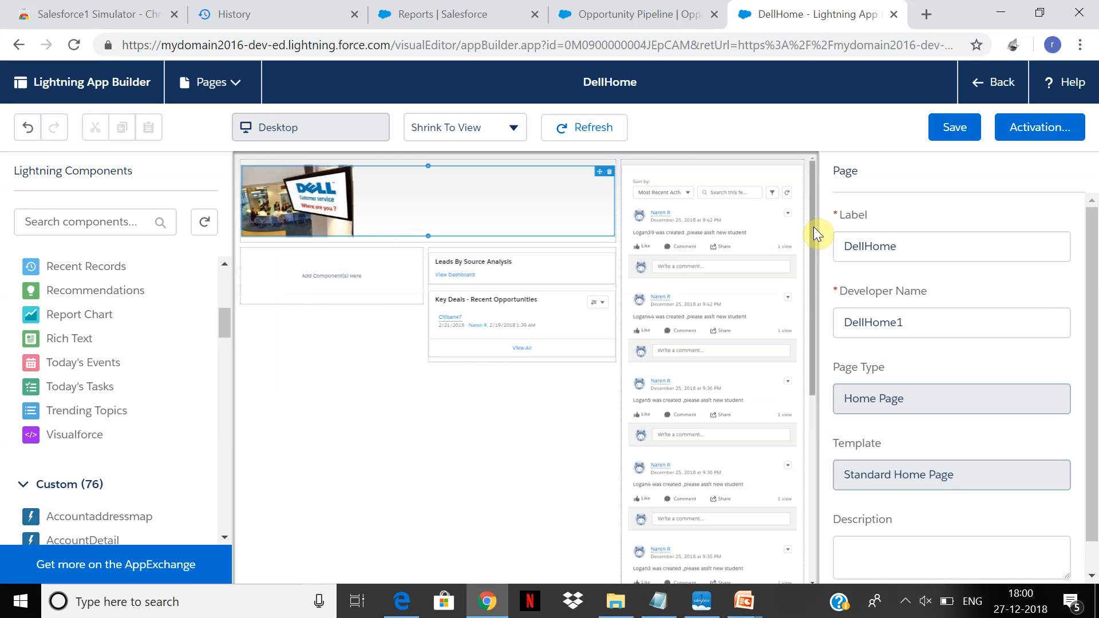
# Find "report type" in Salesforce Setup, open Report Types and start a new custom report type.
pyautogui.click(756, 608)
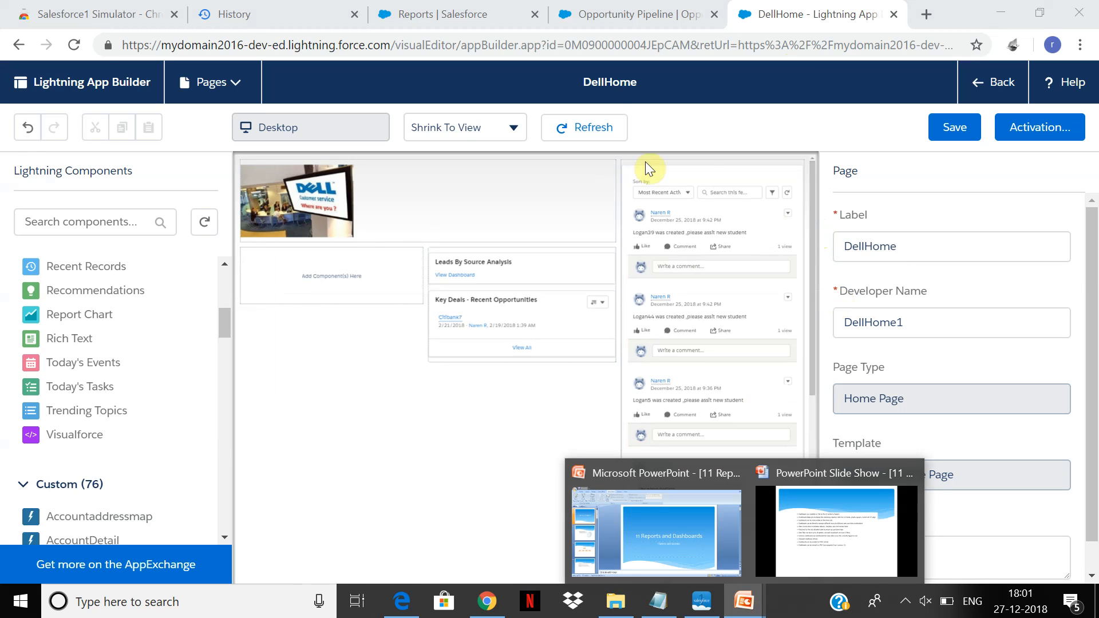
pyautogui.click(611, 8)
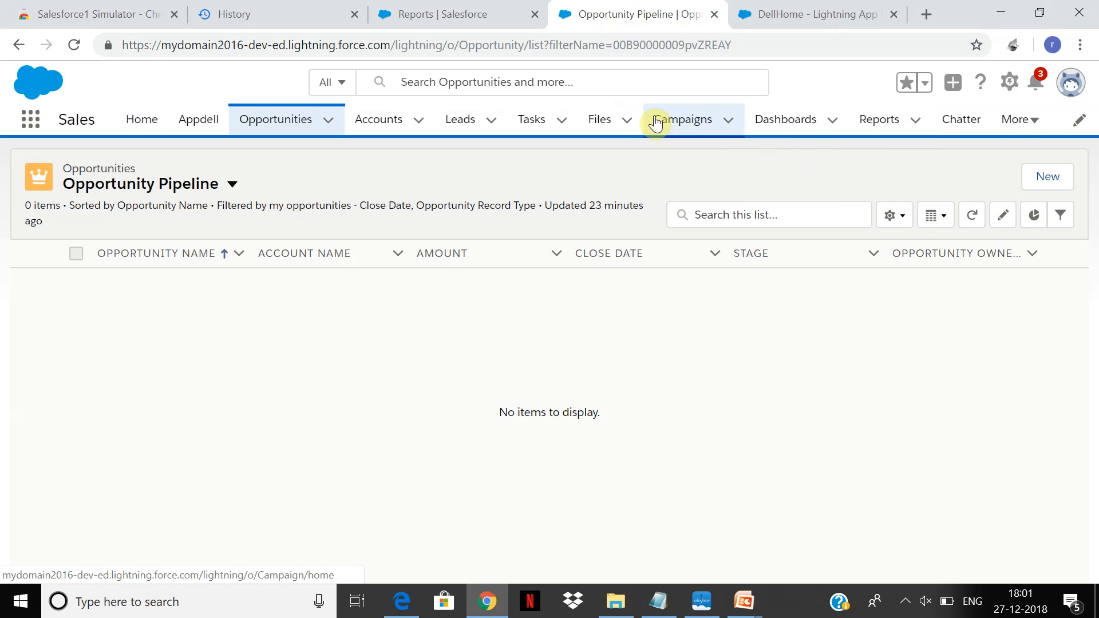
pyautogui.click(485, 10)
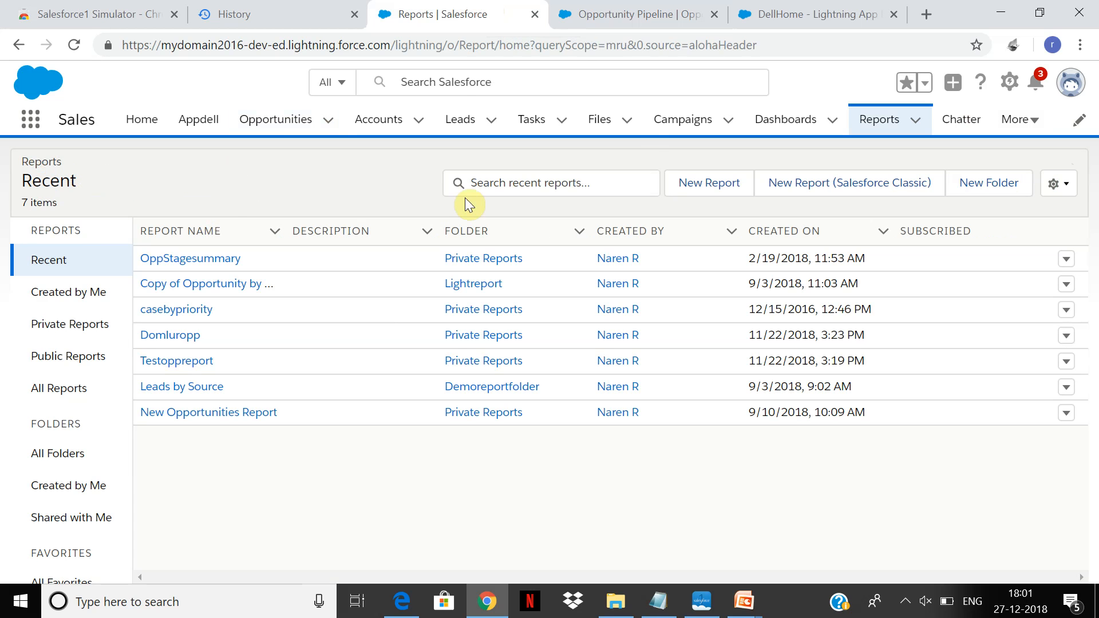
pyautogui.click(1013, 83)
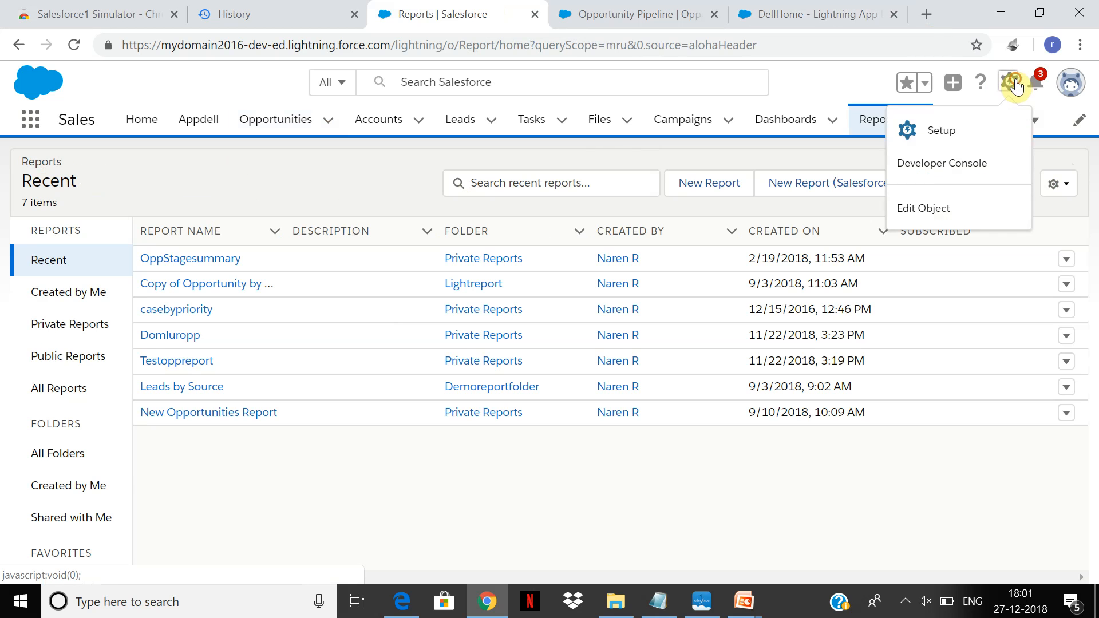
pyautogui.click(940, 129)
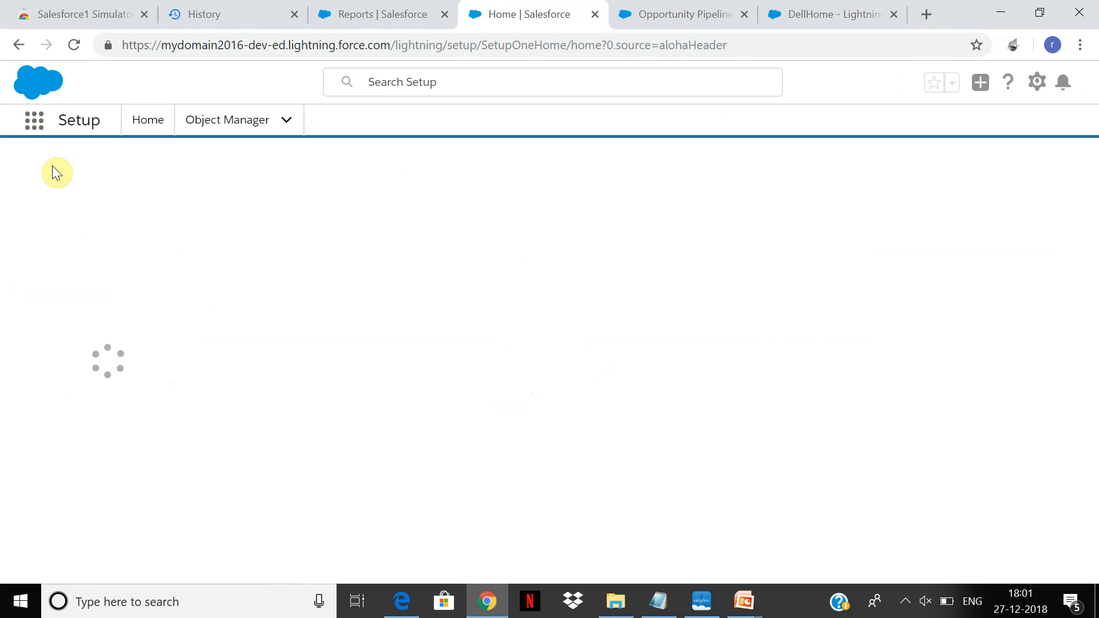
pyautogui.click(77, 177)
pyautogui.write('rep')
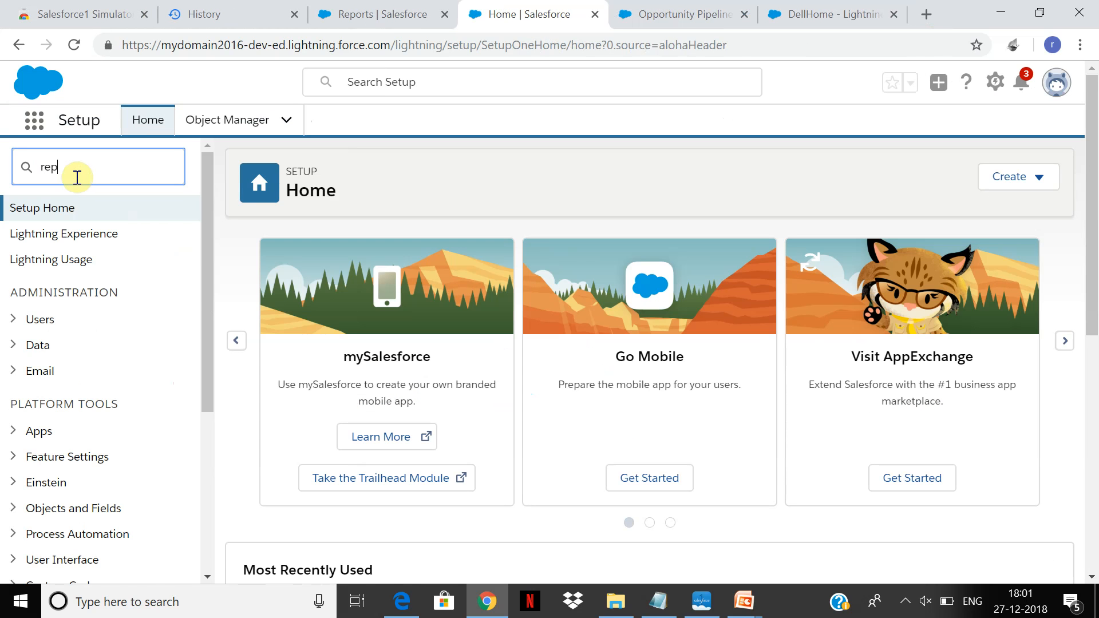
pyautogui.write('ort type')
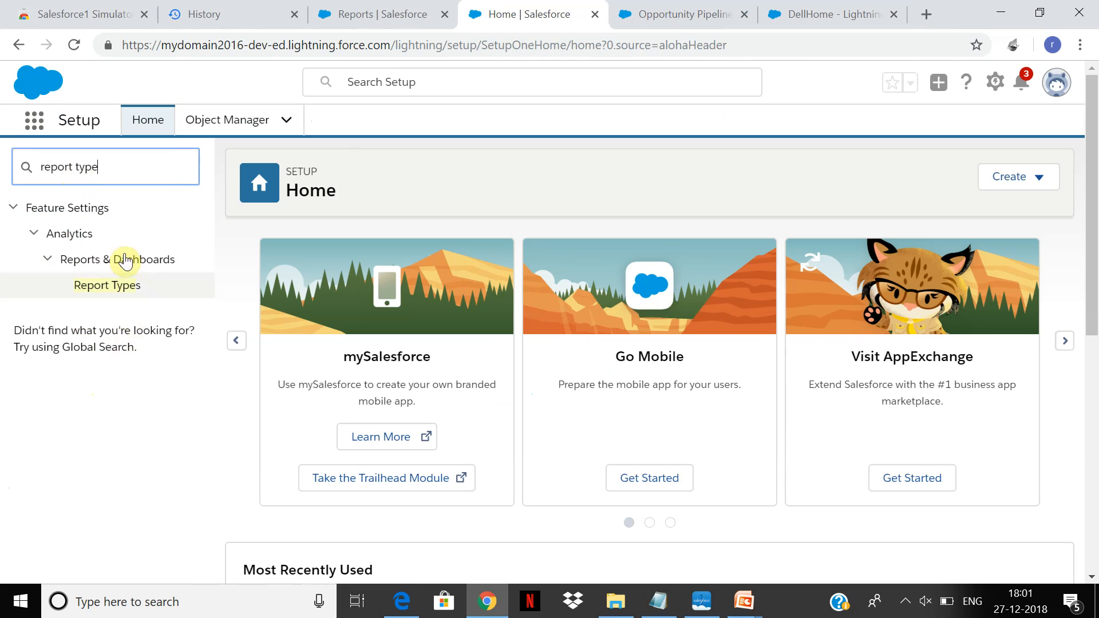
pyautogui.click(119, 288)
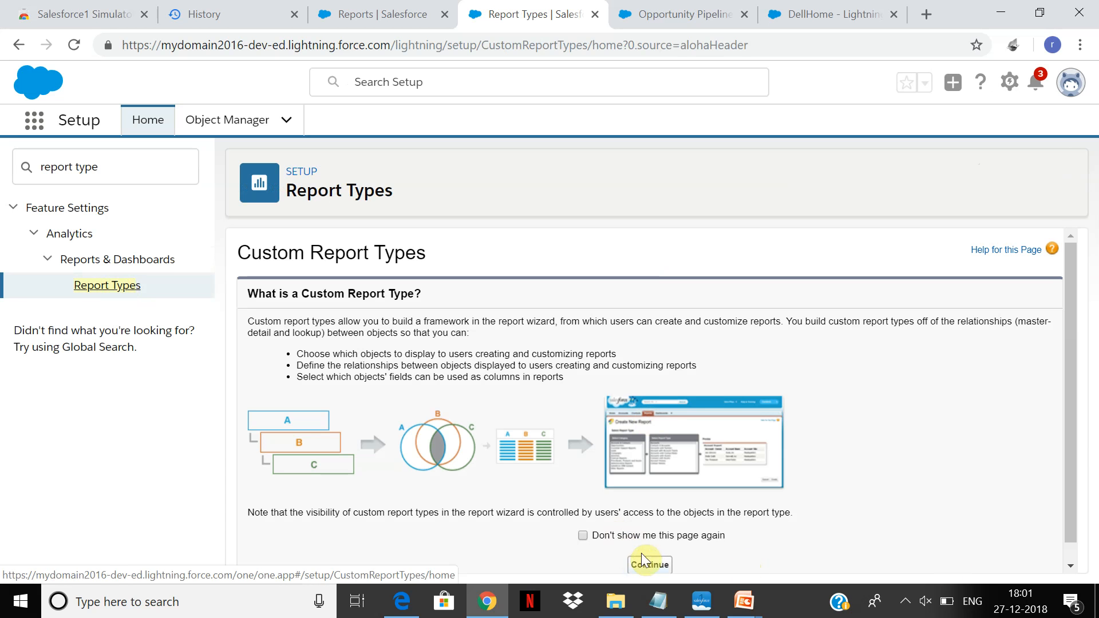
pyautogui.click(651, 568)
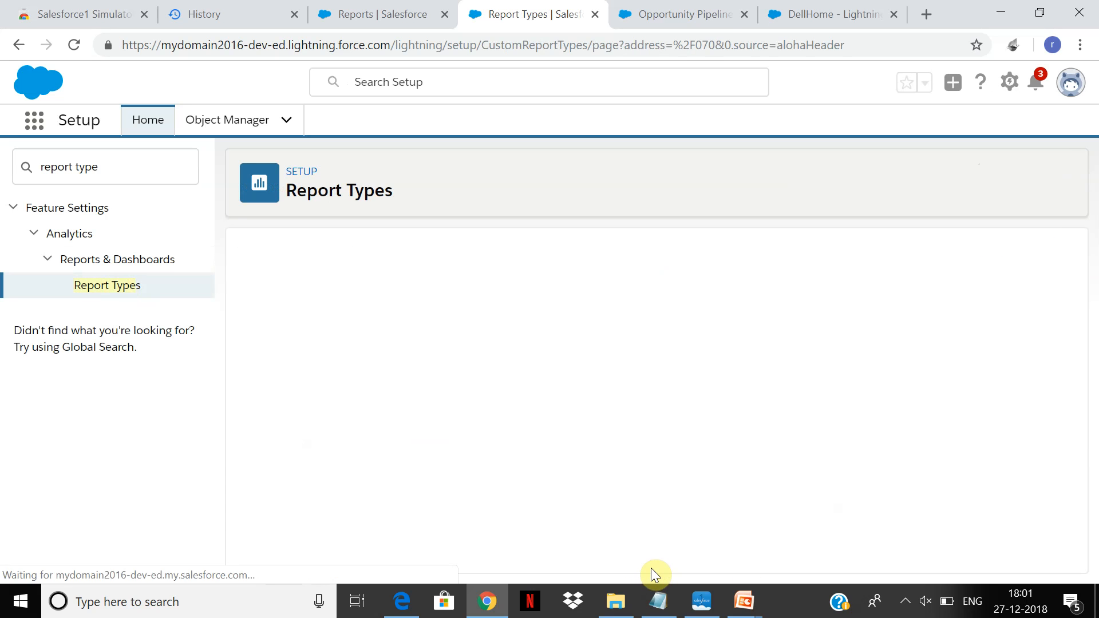
pyautogui.click(530, 358)
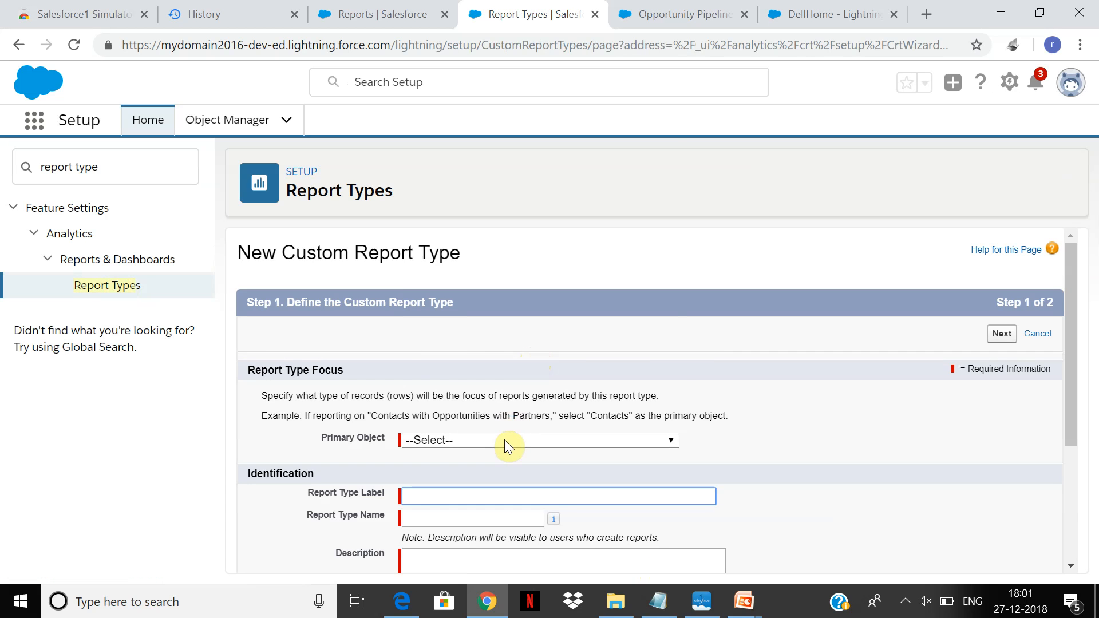
# Browse the objects available as the Primary Object of the new custom report type, without choosing one.
pyautogui.click(504, 440)
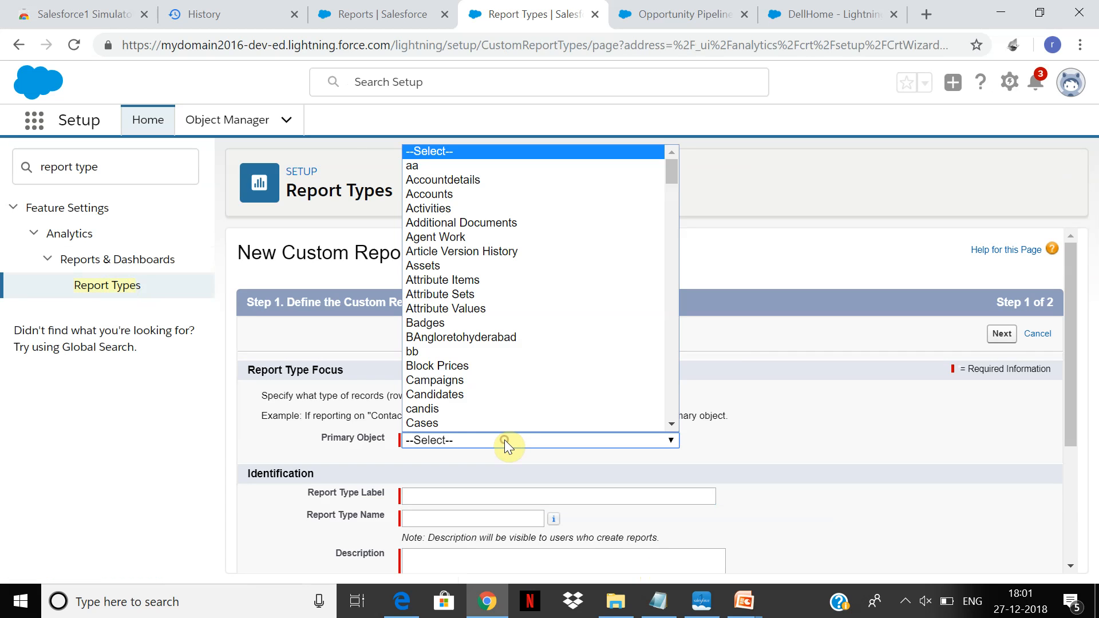
pyautogui.click(1071, 277)
pyautogui.moveTo(1071, 280); pyautogui.dragTo(1067, 328)
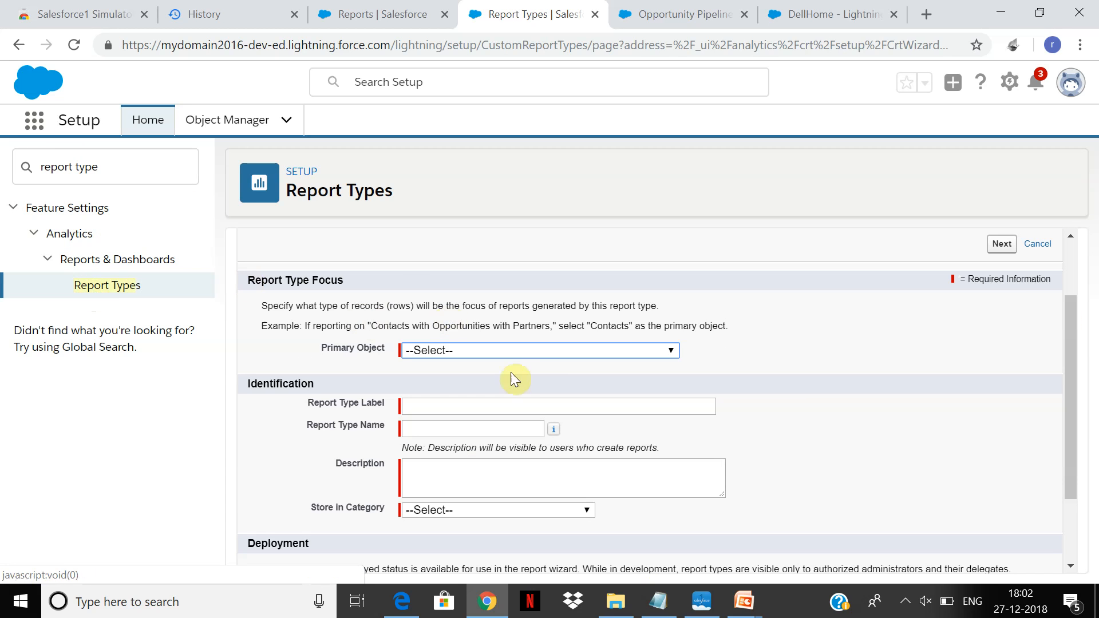
pyautogui.click(517, 350)
pyautogui.scroll(-2, 518, 342)
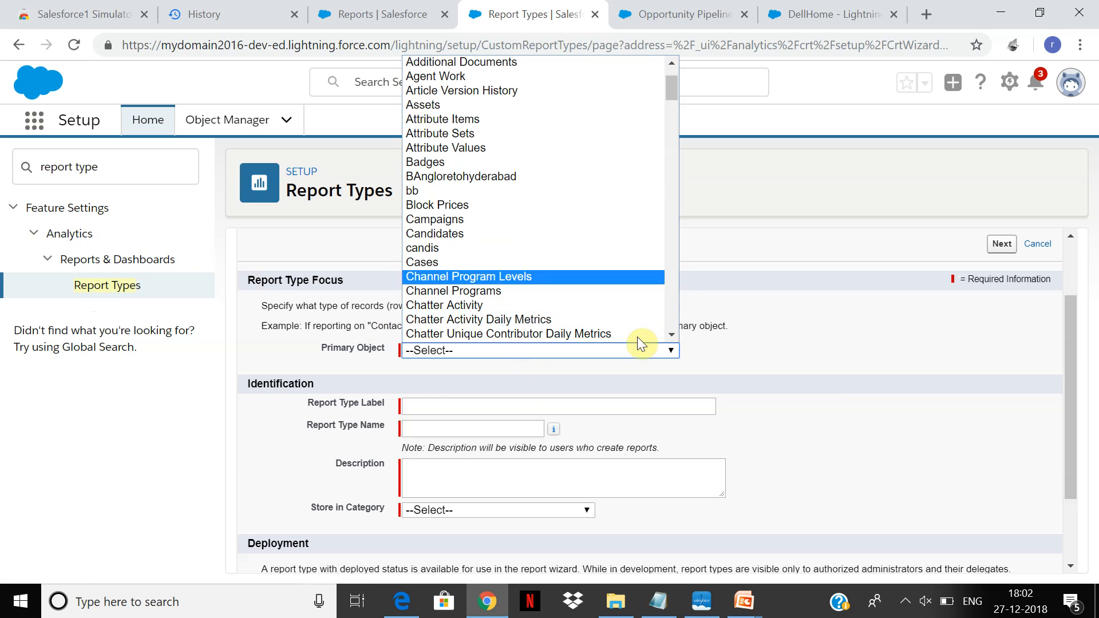
pyautogui.click(672, 312)
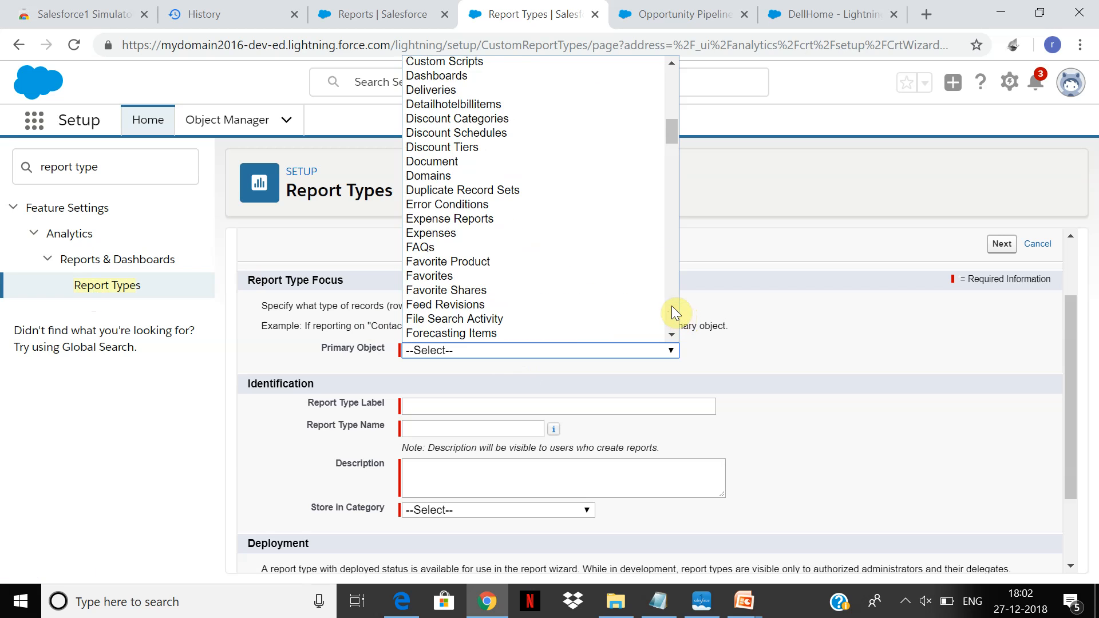
pyautogui.click(745, 604)
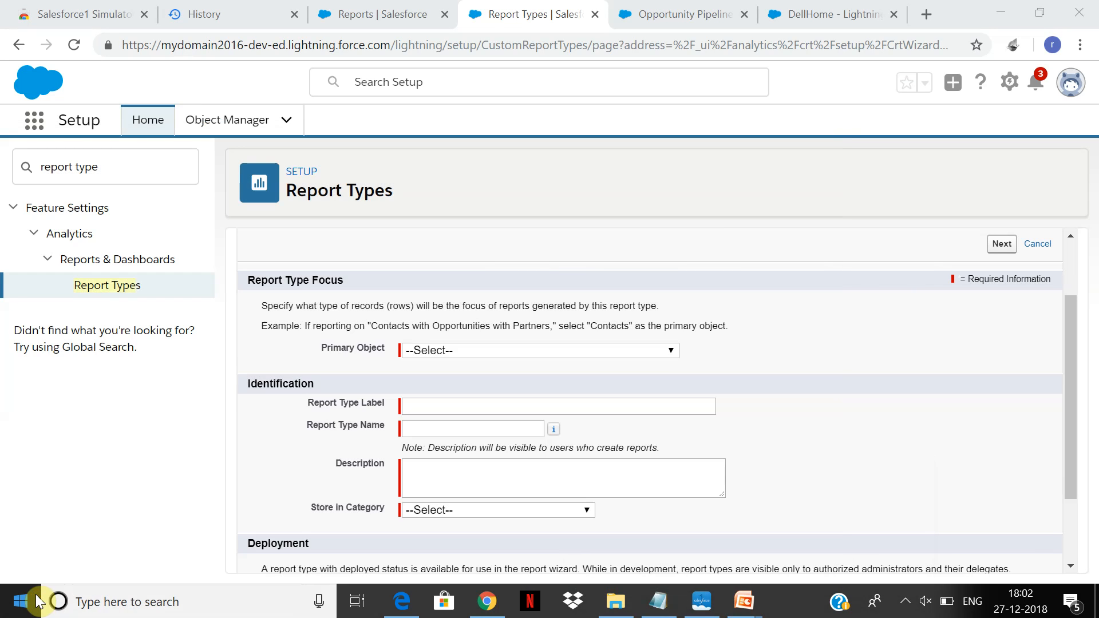
pyautogui.click(37, 601)
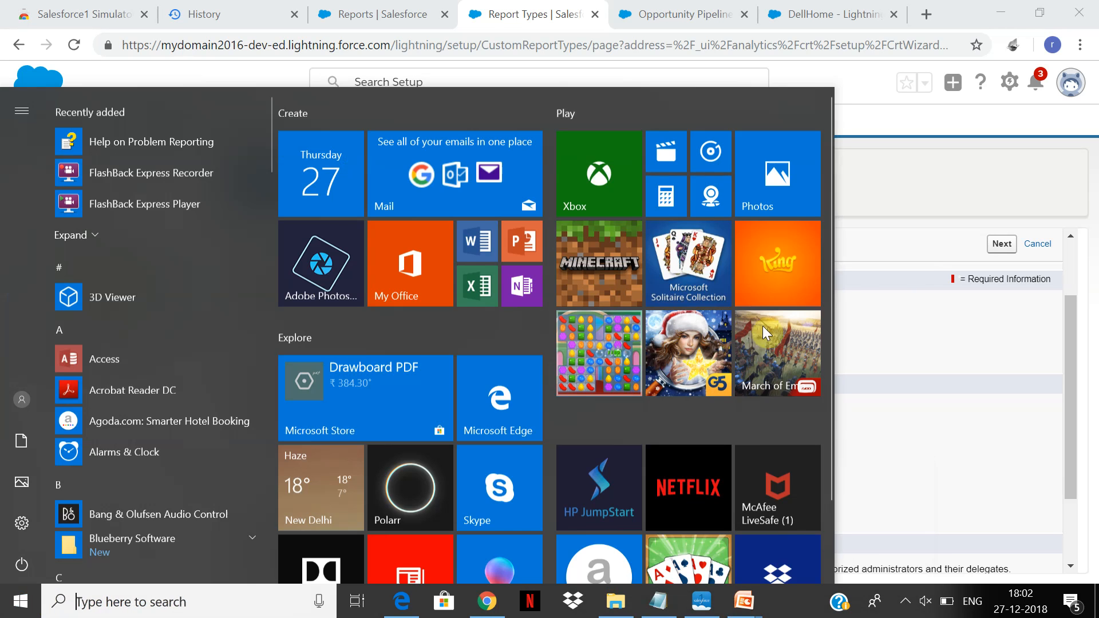
pyautogui.click(881, 340)
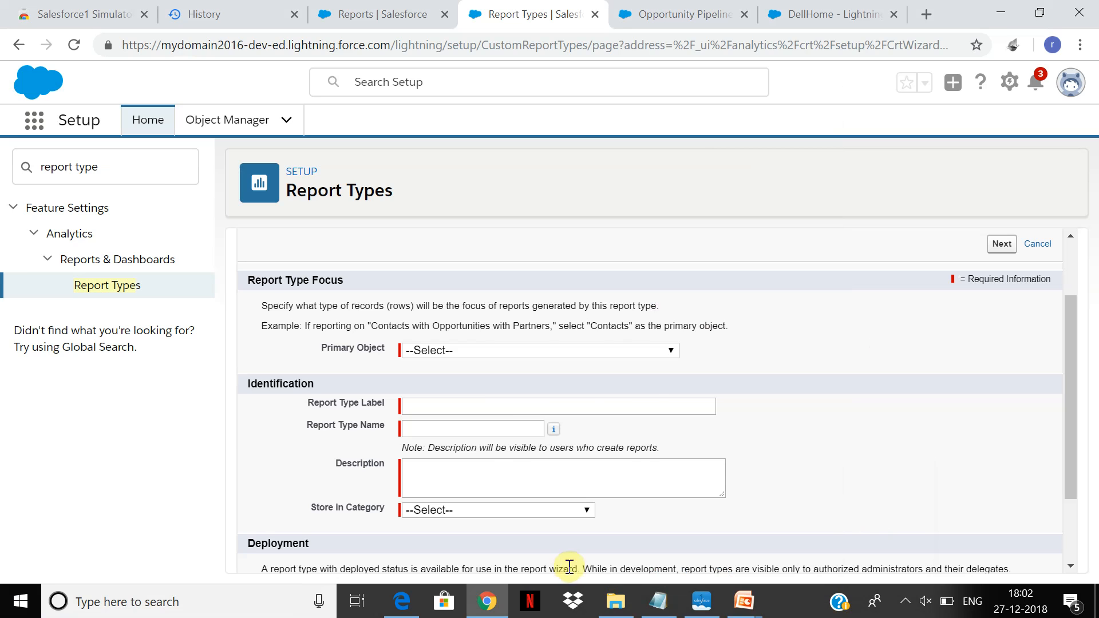
pyautogui.click(612, 607)
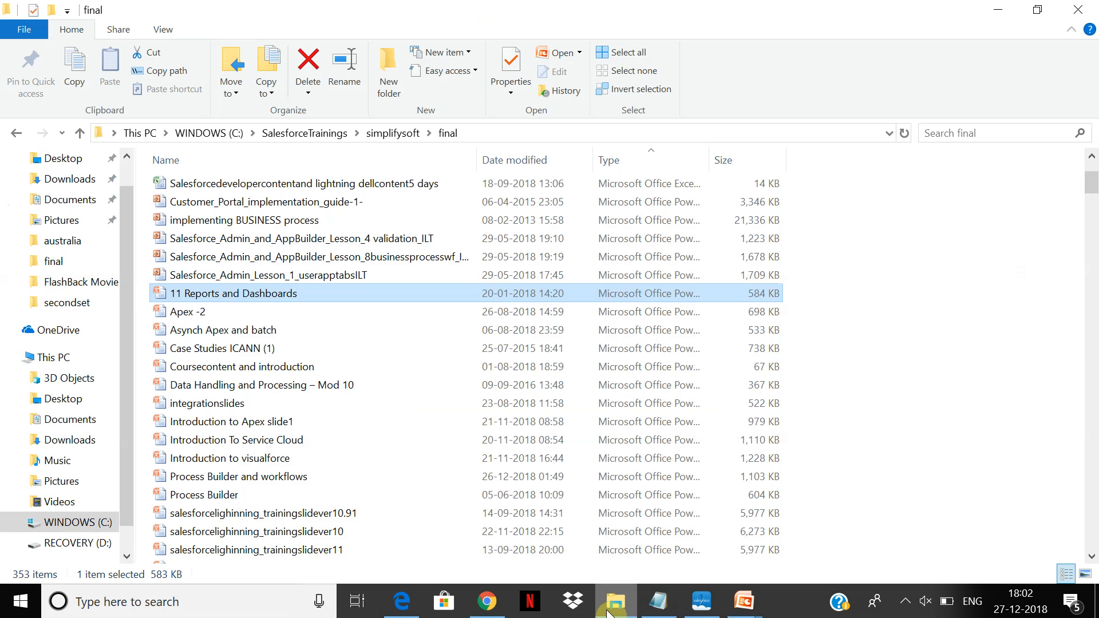
# Open FlashBack Express Recorder and answer Yes to the question whether its window can be seen.
pyautogui.click(21, 601)
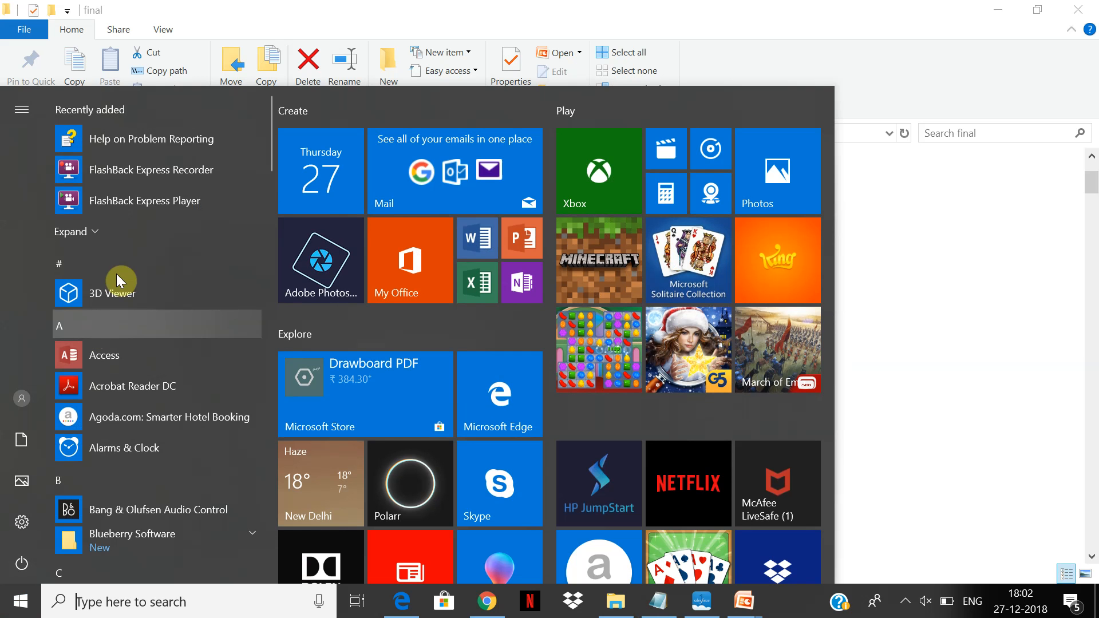
pyautogui.click(162, 162)
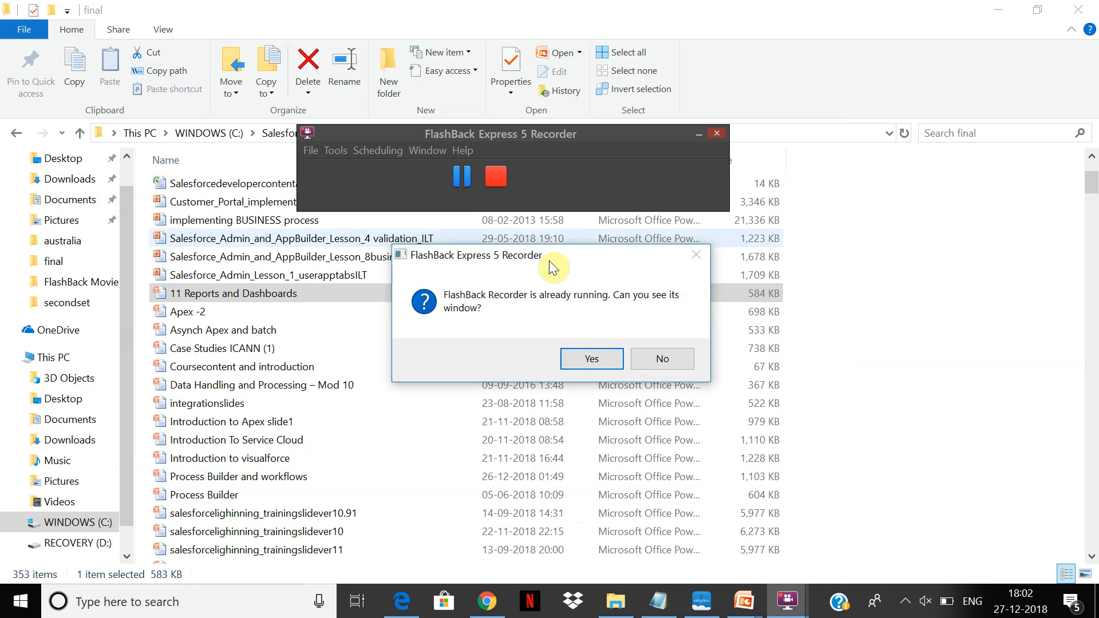
pyautogui.click(610, 356)
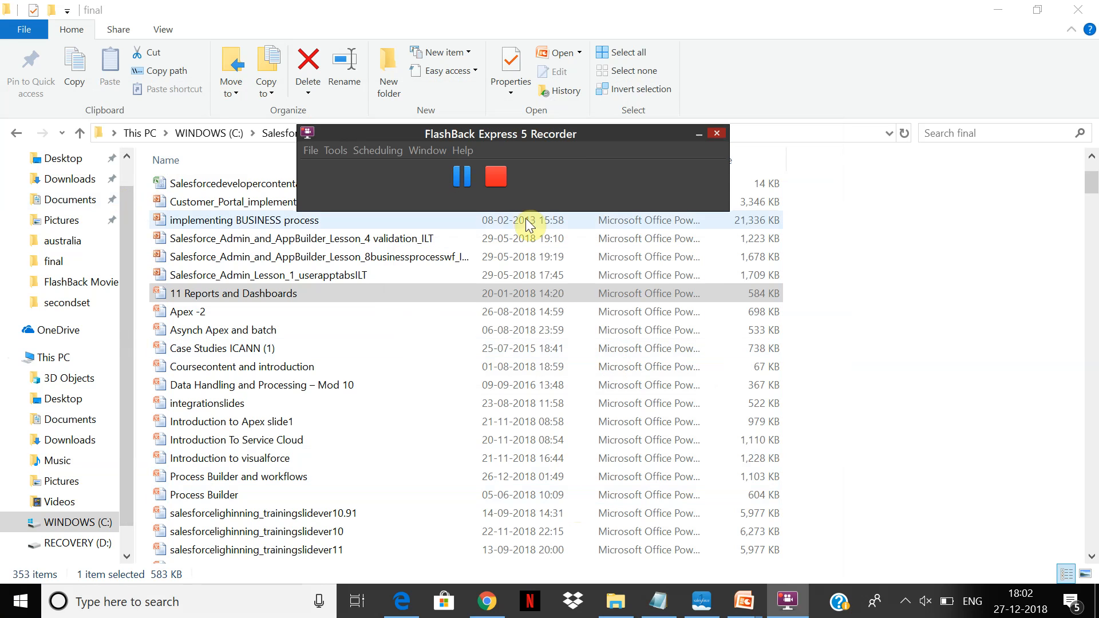